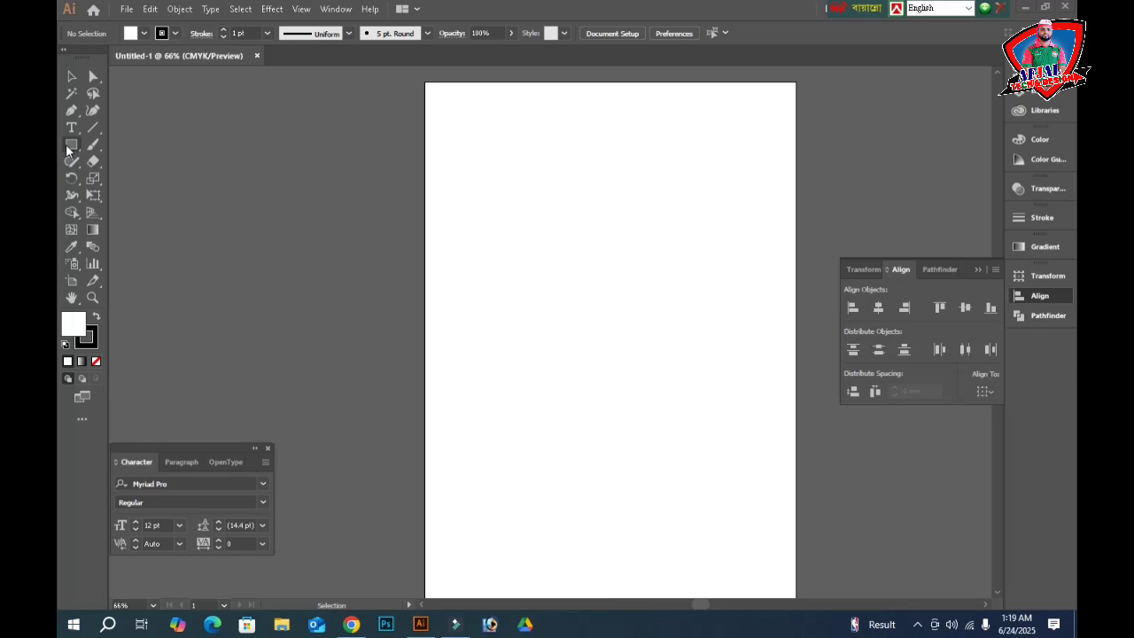
- Pick the Rectangle tool, dismiss its size dialog, and turn on the rulers with Ctrl+R
{"action": "left_click", "coordinate": [68, 144]}
{"action": "left_click", "coordinate": [561, 299]}
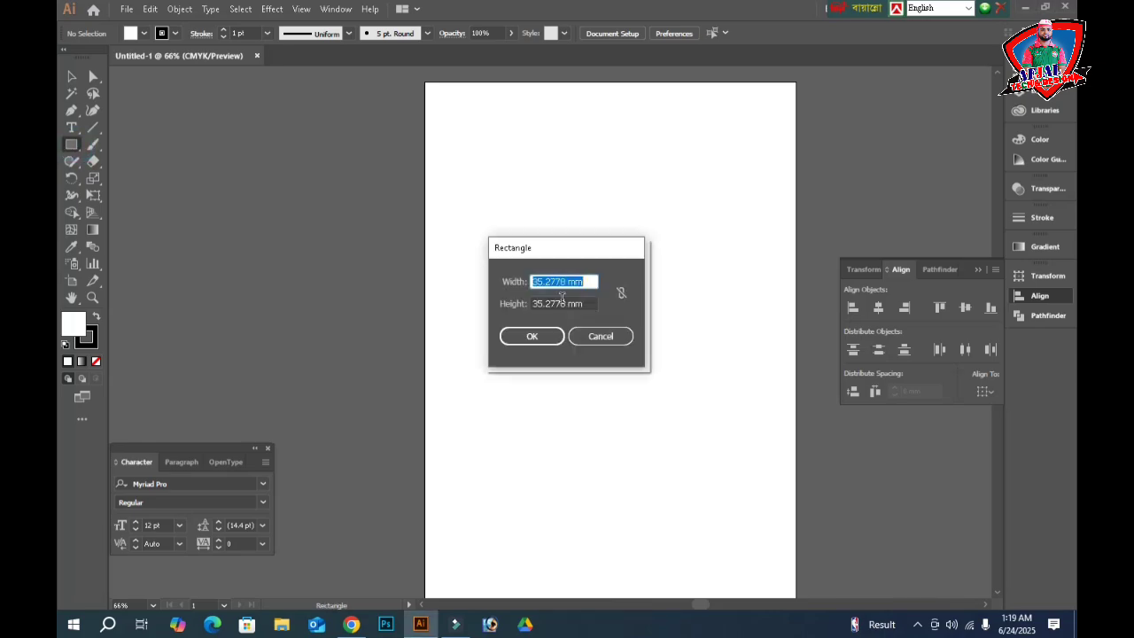
{"action": "left_click", "coordinate": [623, 334]}
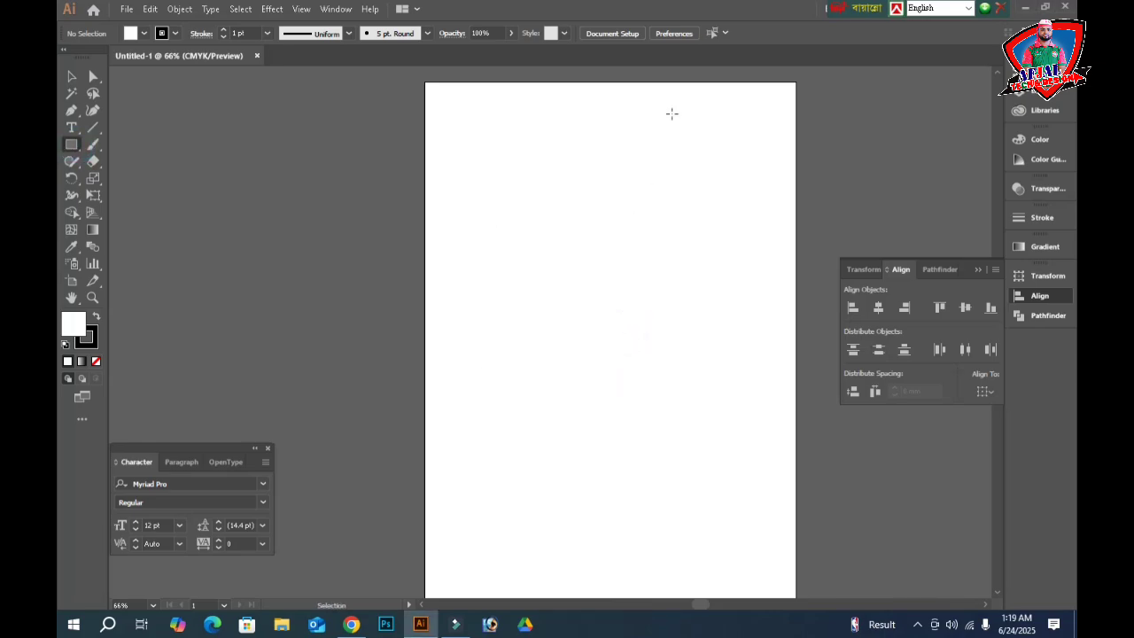
{"action": "key", "text": "ctrl+r"}
- Switch the ruler units to inches and create a 3.25 × 2 in rectangle
{"action": "right_click", "coordinate": [664, 73]}
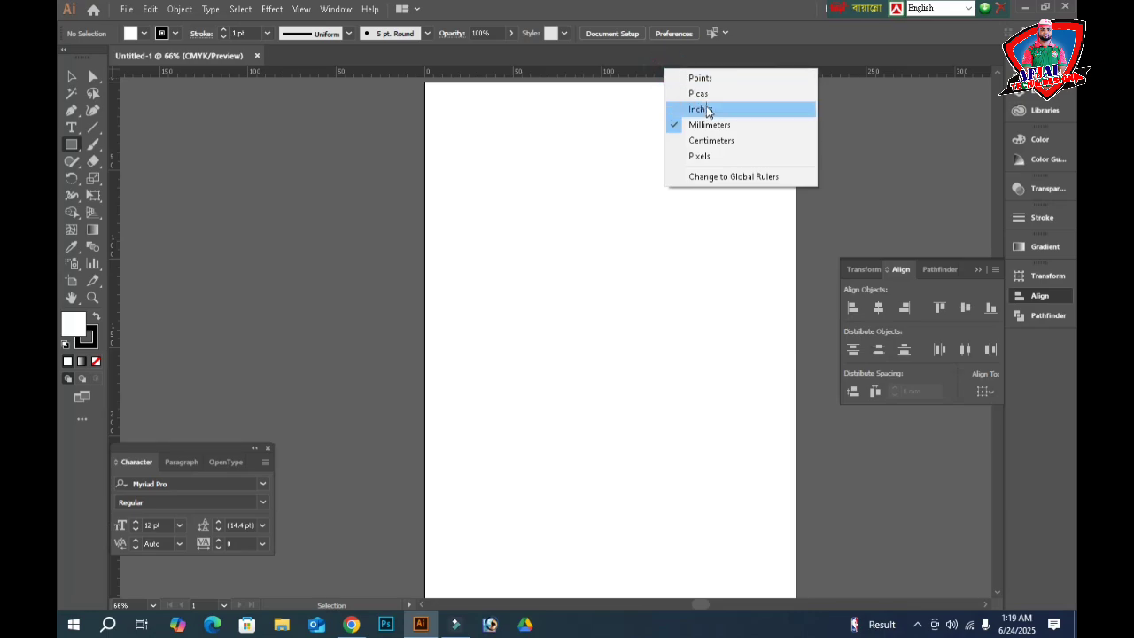
{"action": "left_click", "coordinate": [700, 109]}
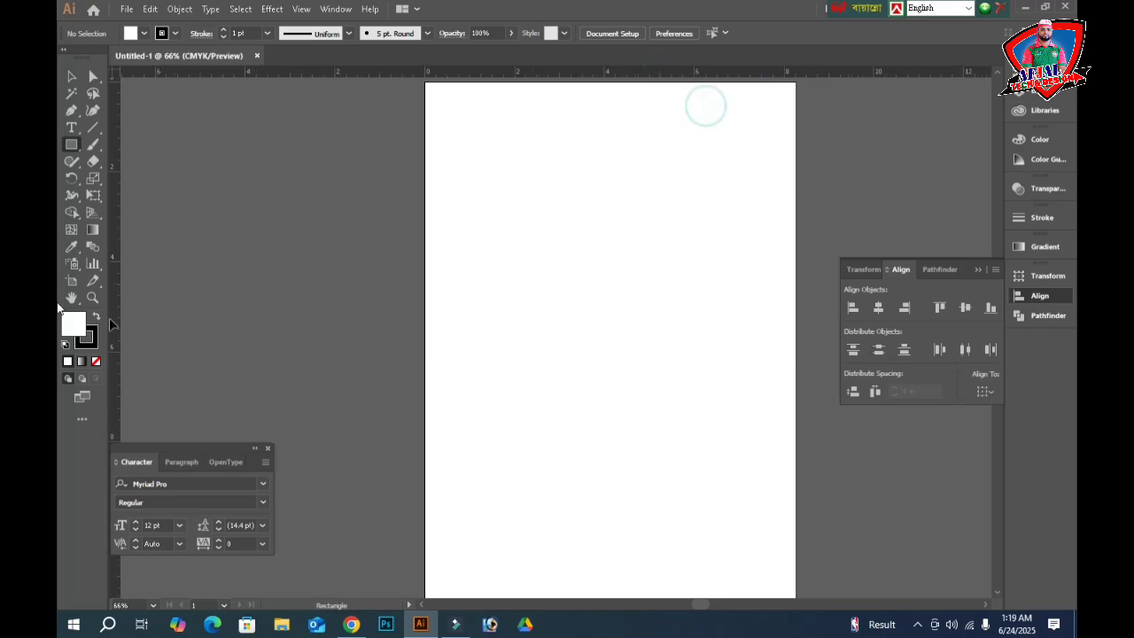
{"action": "left_click", "coordinate": [537, 248]}
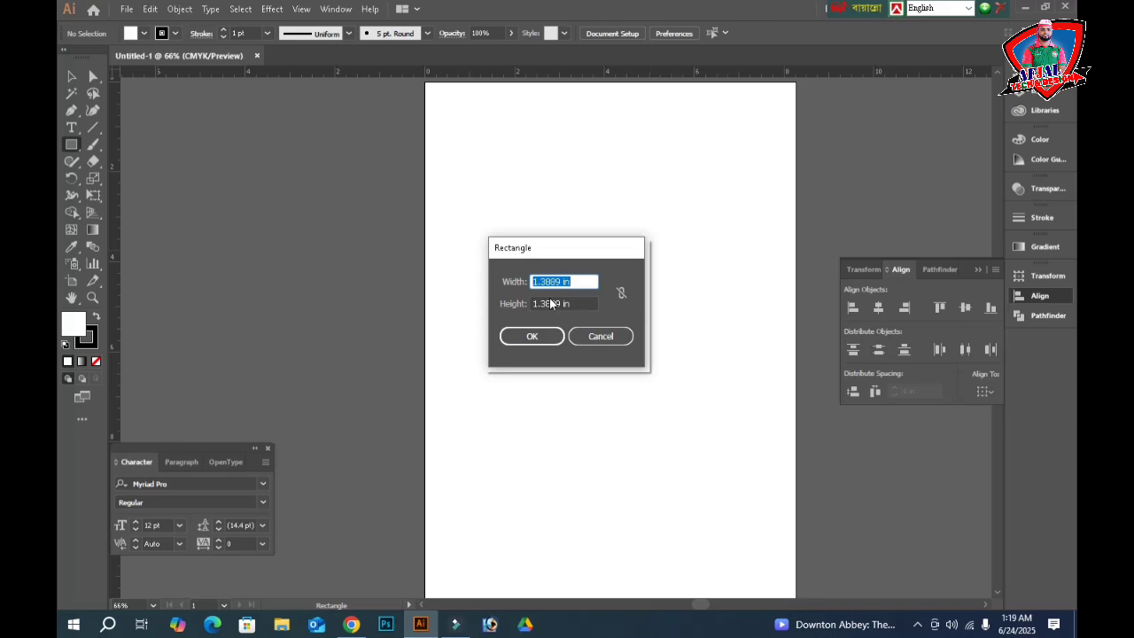
{"action": "type", "text": "3.25"}
{"action": "key", "text": "Tab"}
{"action": "type", "text": "2"}
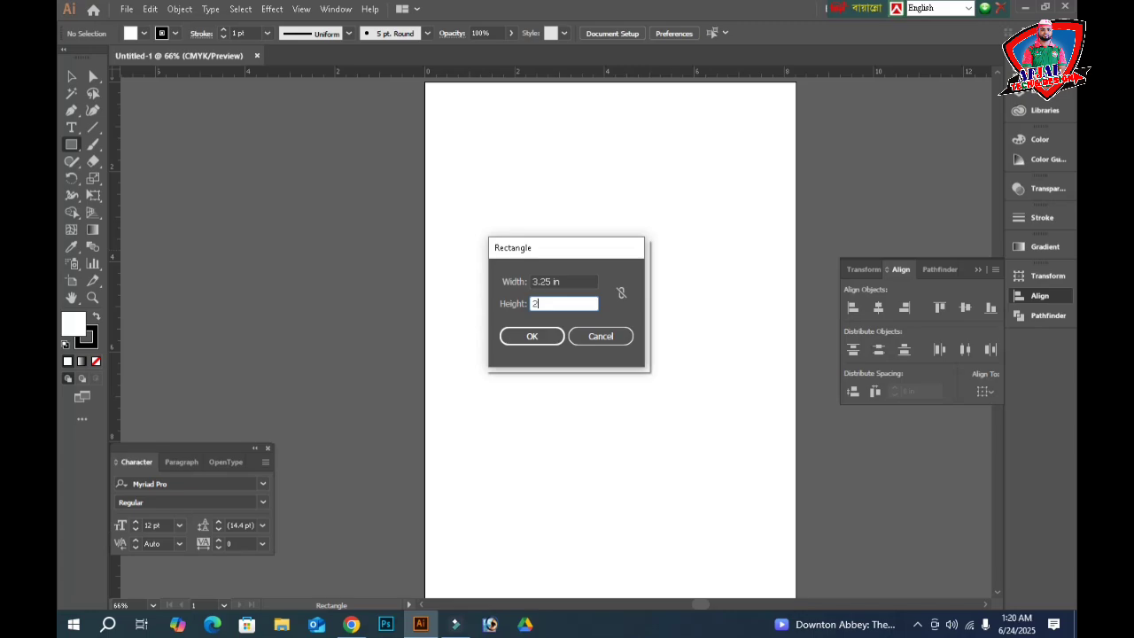
{"action": "key", "text": "Return"}
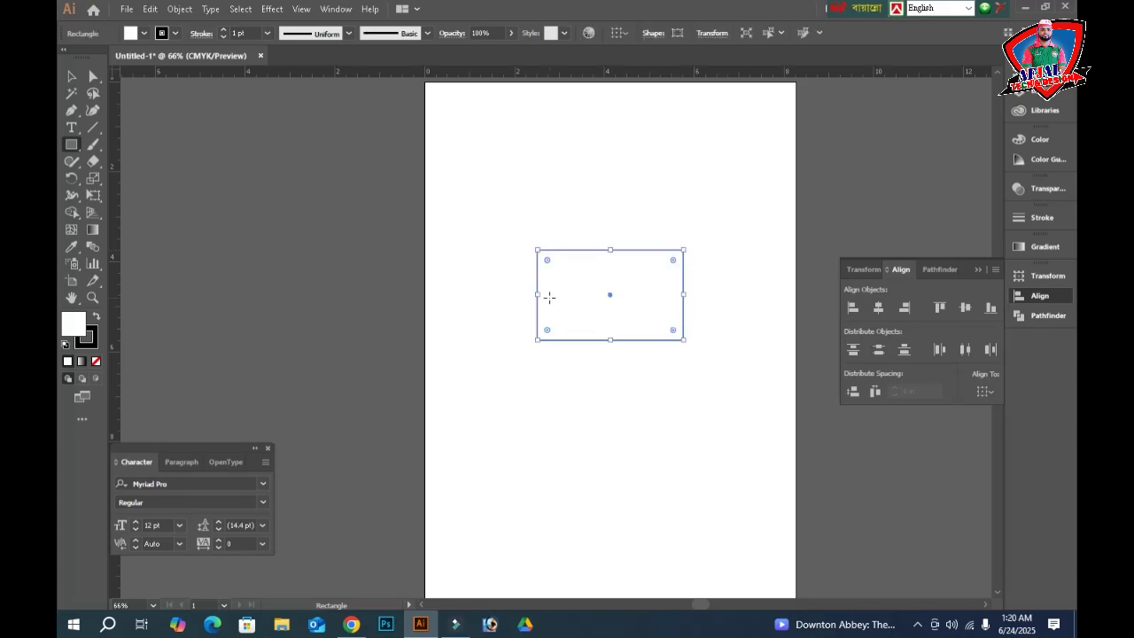
- Add a second rectangle sized 2.95 × 1.7 in
{"action": "left_click", "coordinate": [578, 288]}
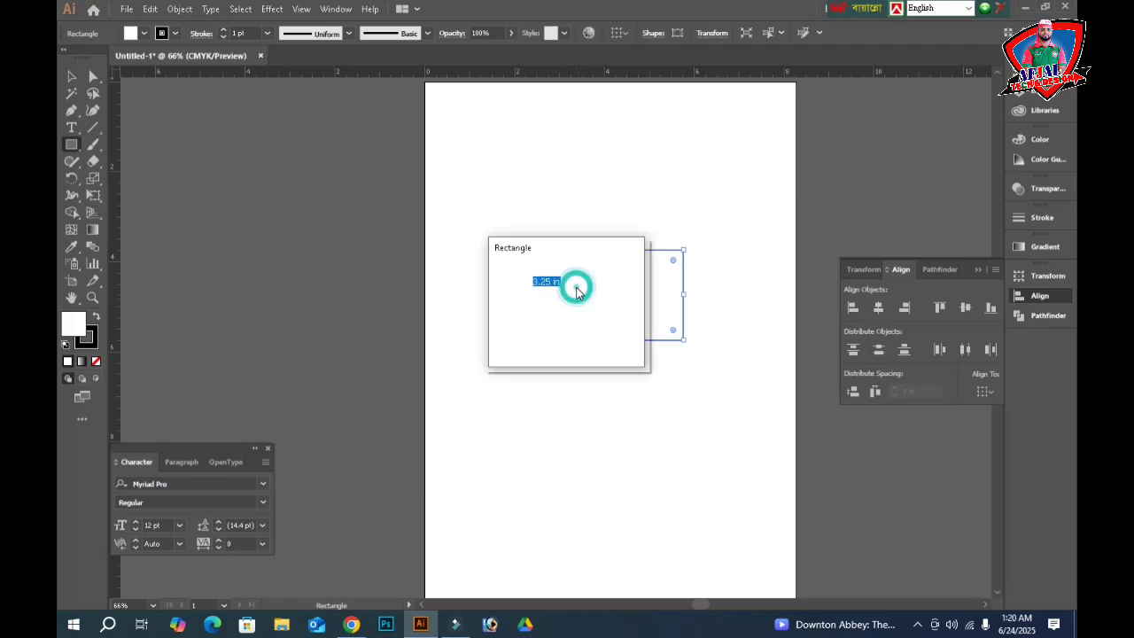
{"action": "type", "text": "2.95"}
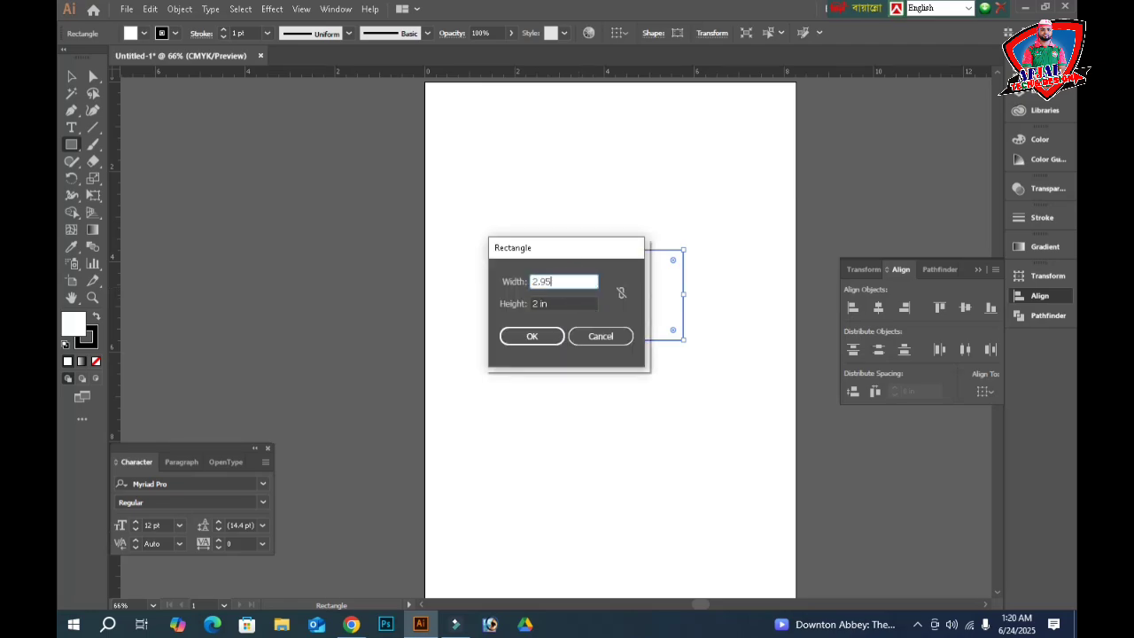
{"action": "key", "text": "Tab"}
{"action": "type", "text": "1."}
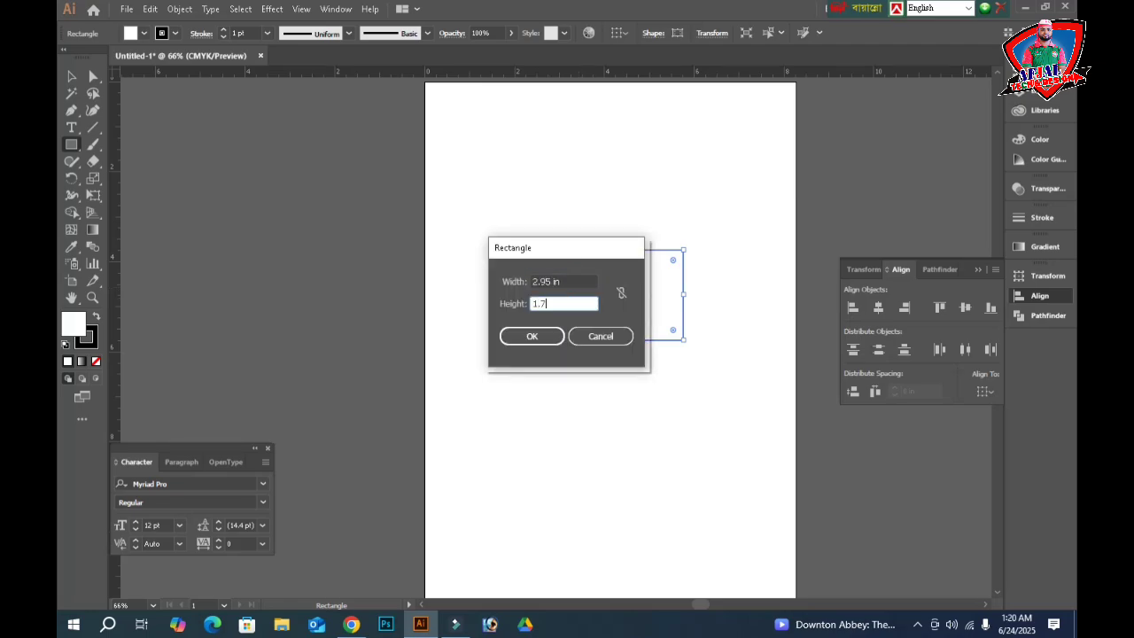
{"action": "key", "text": "Return"}
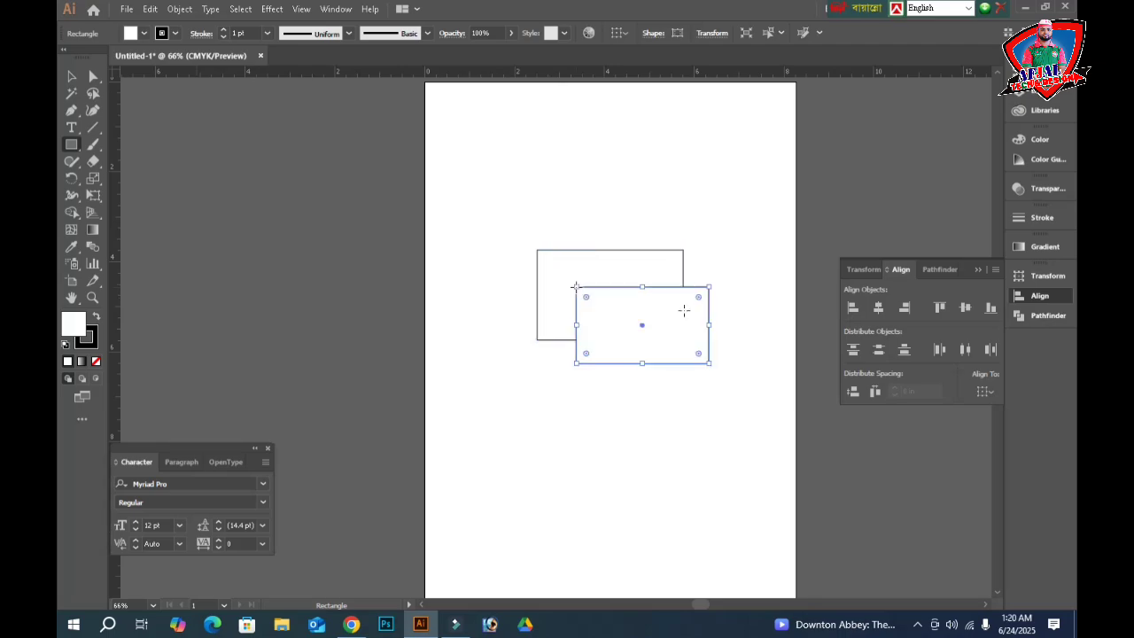
- Select both rectangles and align them on horizontal and vertical centres
{"action": "left_click", "coordinate": [73, 78]}
{"action": "left_click", "coordinate": [645, 199]}
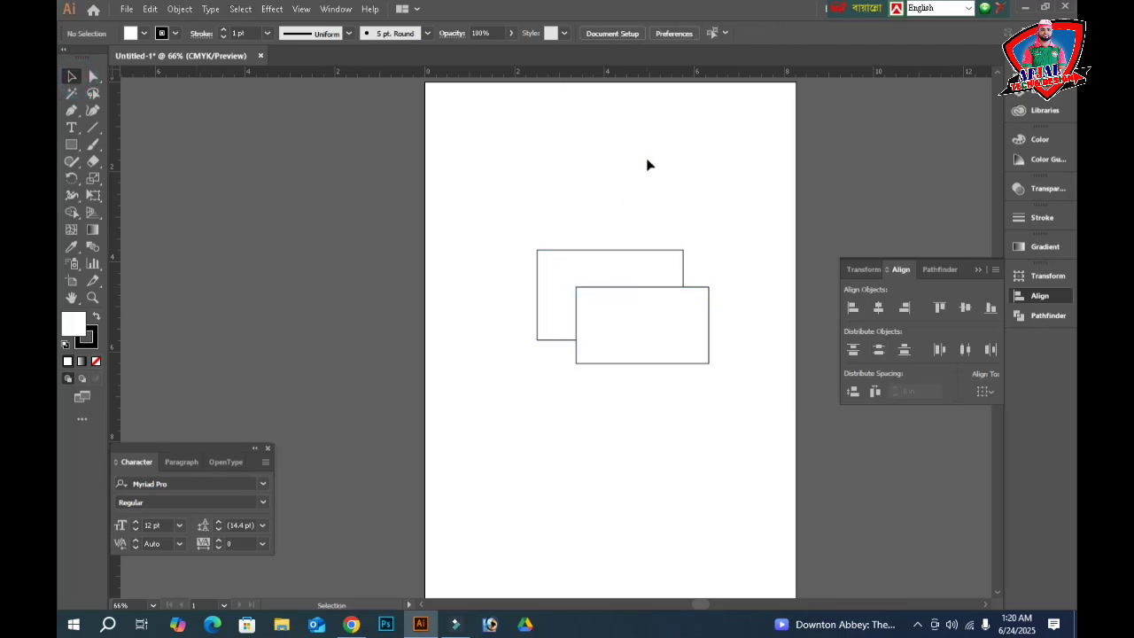
{"action": "left_click_drag", "start_coordinate": [696, 149], "coordinate": [572, 397]}
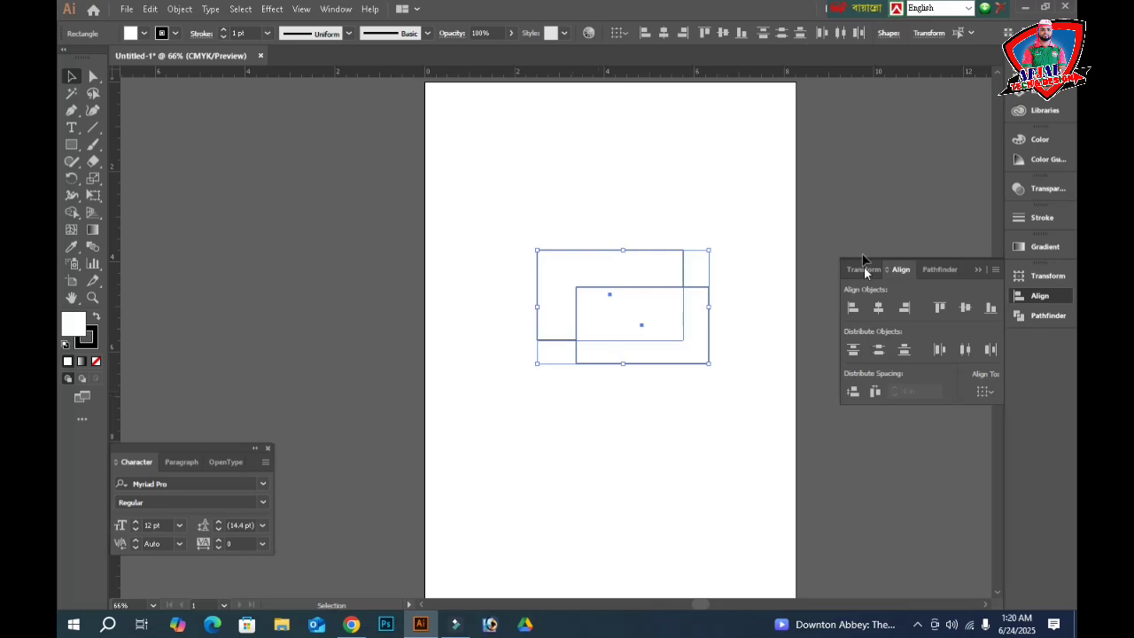
{"action": "left_click", "coordinate": [878, 307]}
{"action": "left_click", "coordinate": [961, 308]}
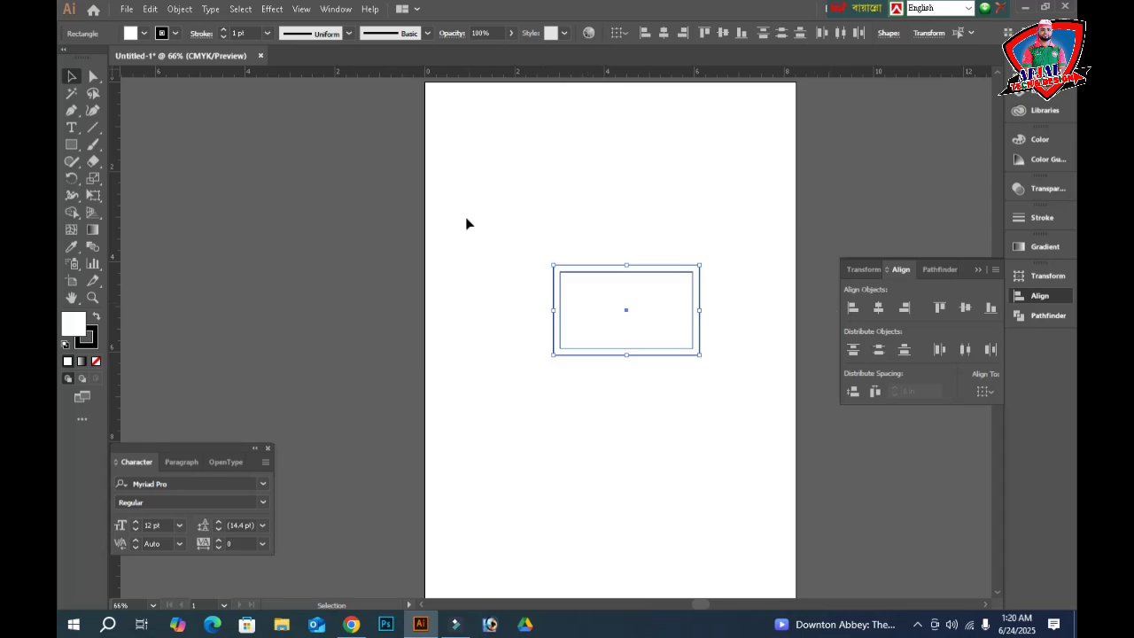
- Fit the artboard to the selected rectangles via Object > Artboards, then zoom it to fill the window
{"action": "left_click", "coordinate": [178, 9]}
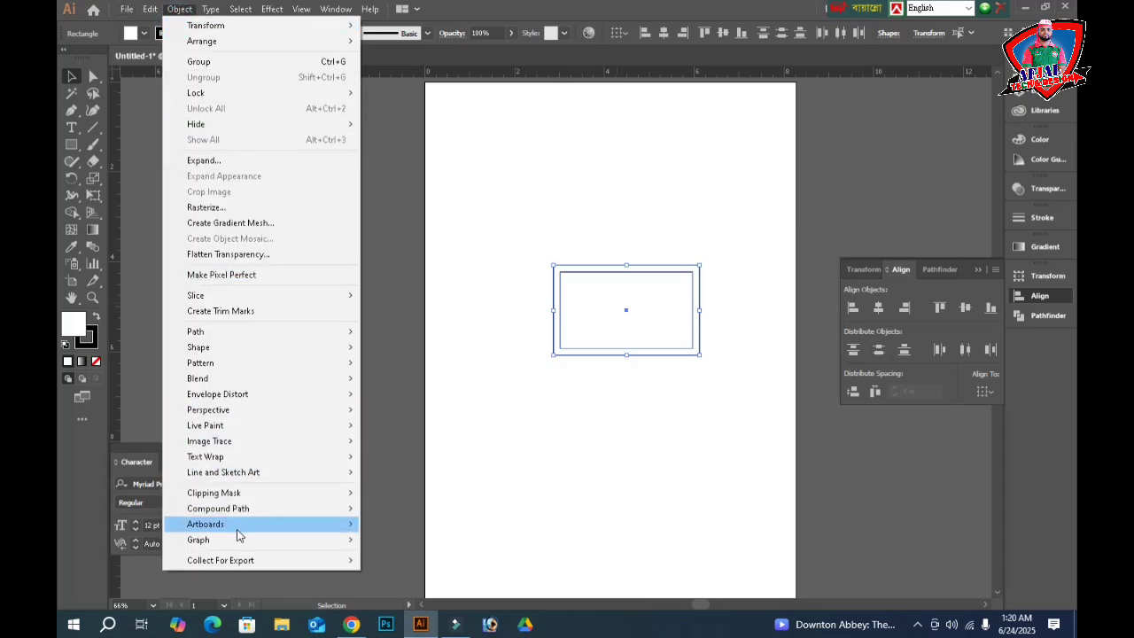
{"action": "mouse_move", "coordinate": [240, 526]}
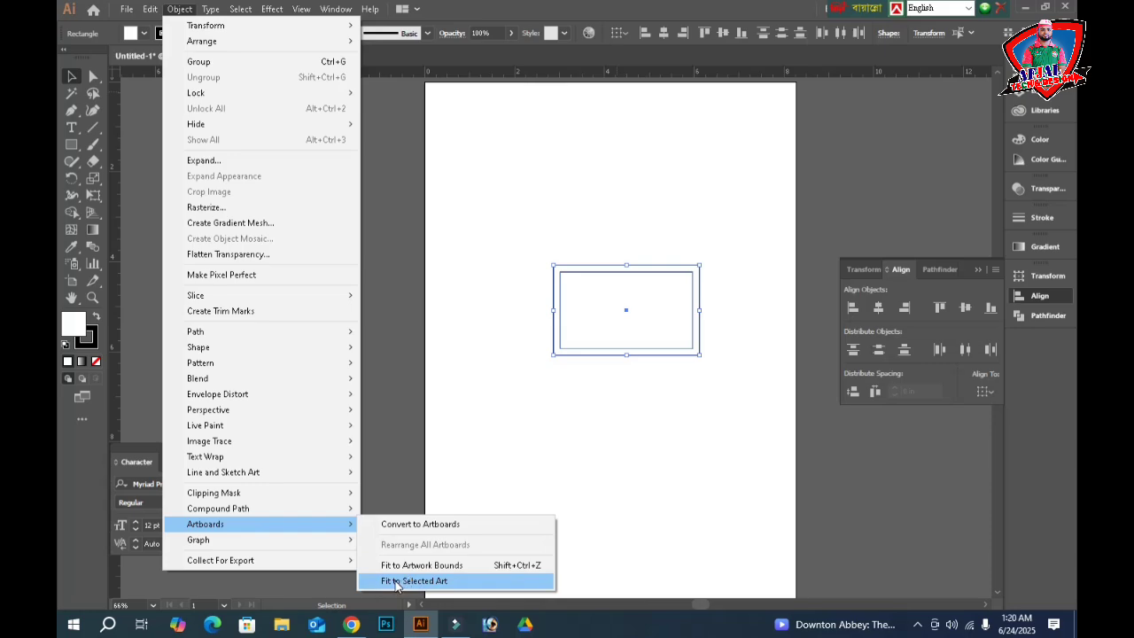
{"action": "left_click", "coordinate": [433, 583]}
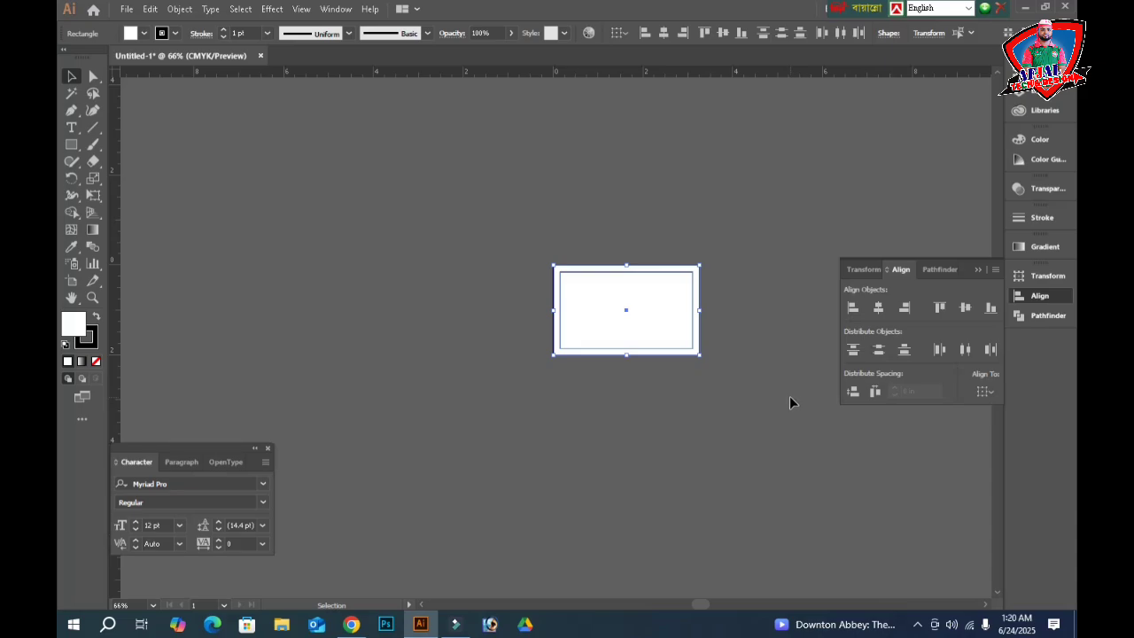
{"action": "key", "text": "ctrl+0"}
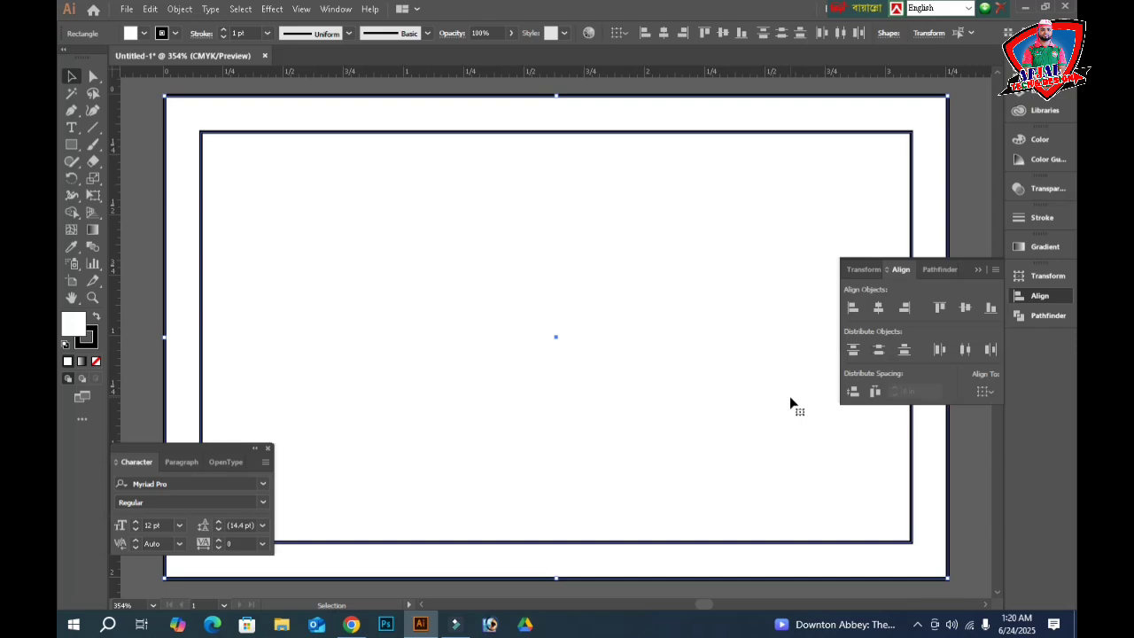
- Choose SutonnyMJ Bold in the Character panel font field and take the Type tool
{"action": "left_click", "coordinate": [179, 483]}
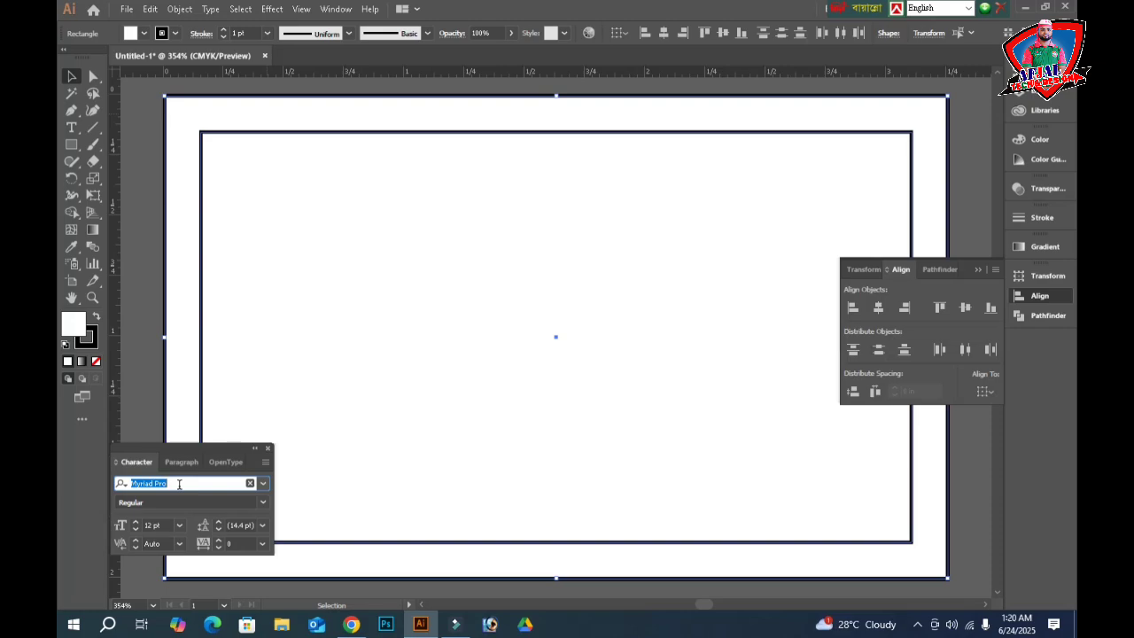
{"action": "type", "text": "sut"}
{"action": "key", "text": "Down"}
{"action": "key", "text": "Down"}
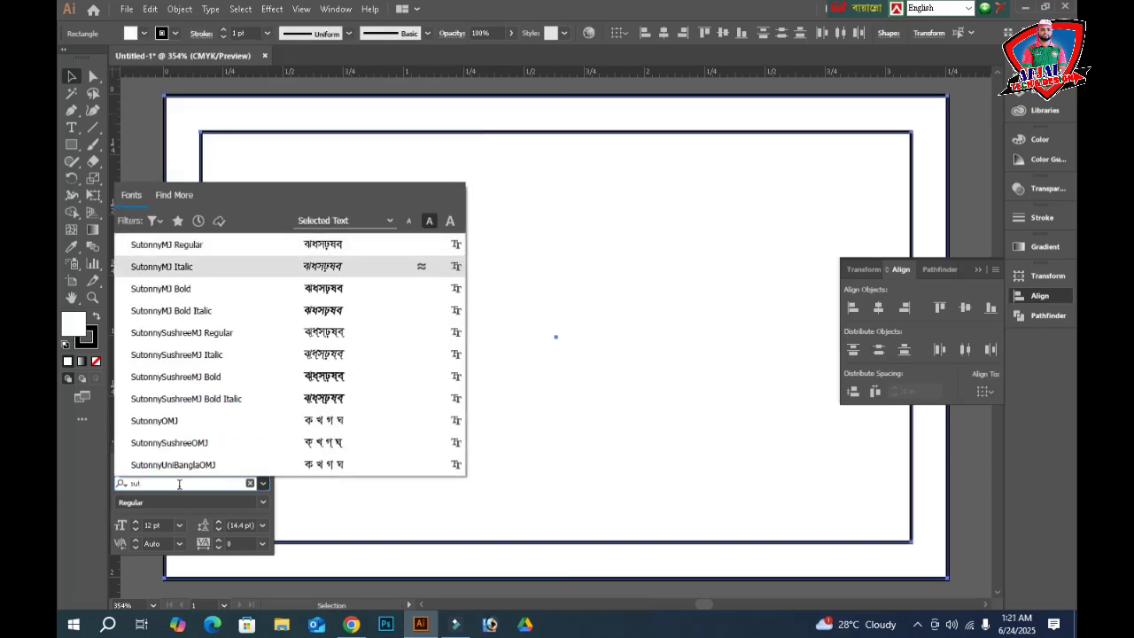
{"action": "key", "text": "Return"}
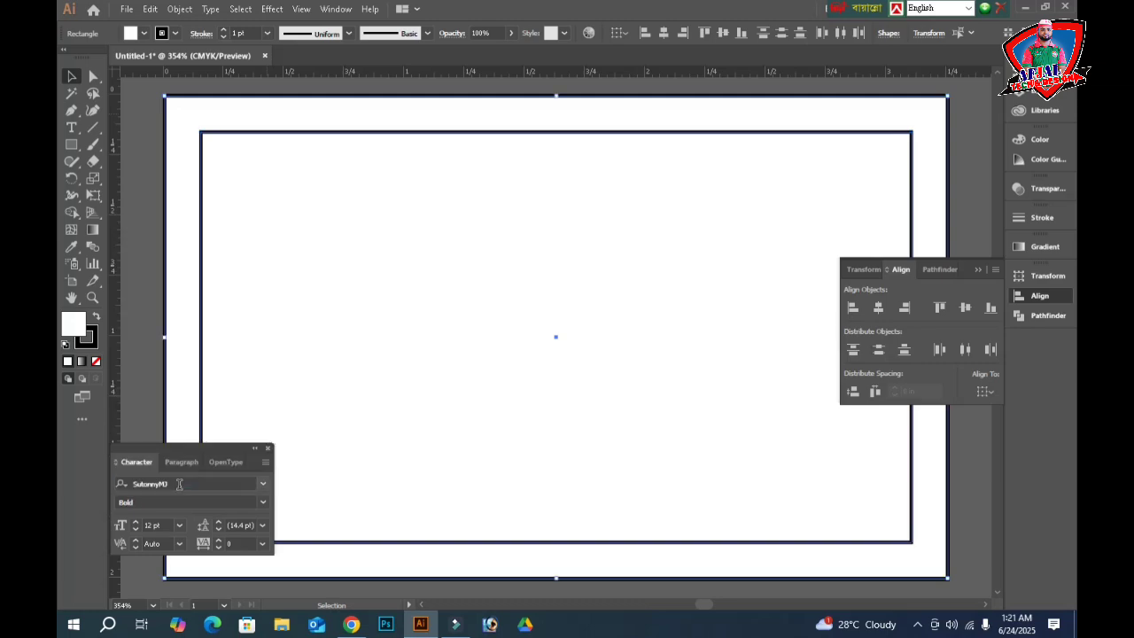
{"action": "key", "text": "t"}
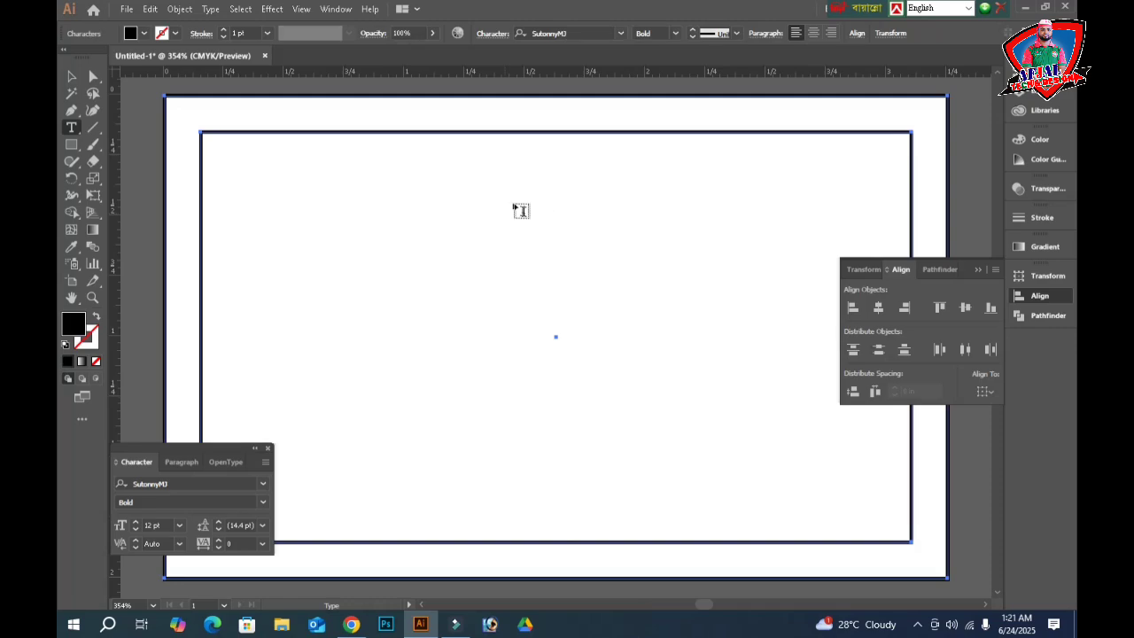
- Type the Bengali furniture shop name in Bijoy layout, then duplicate it as a 'প্রোপ্রাইটর' title line
{"action": "left_click", "coordinate": [493, 186]}
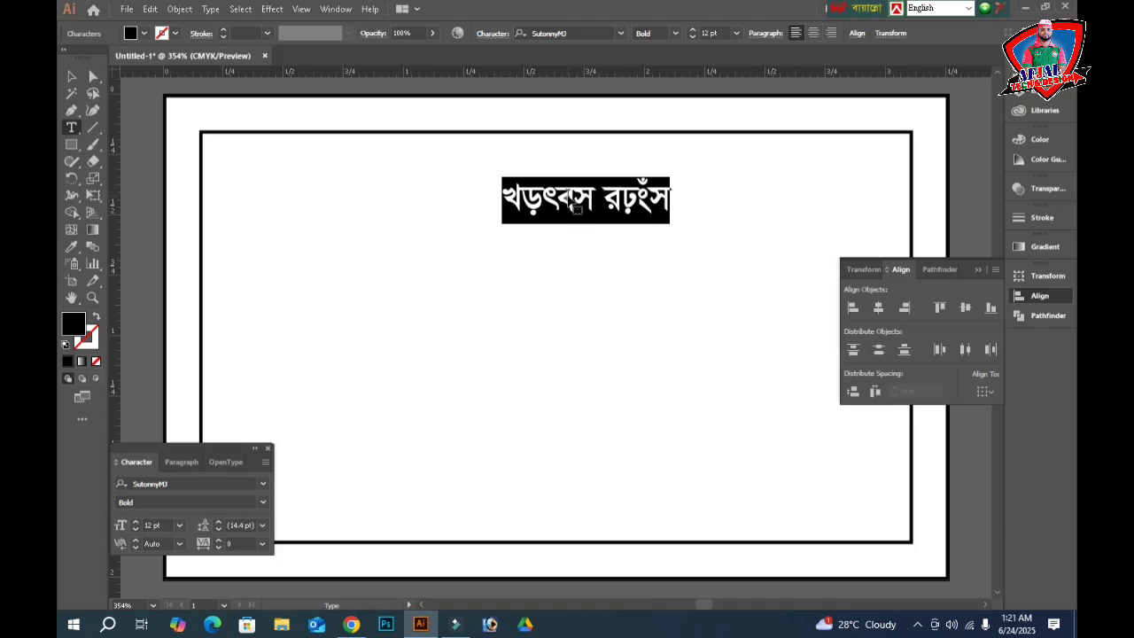
{"action": "key", "text": "ctrl+alt+b"}
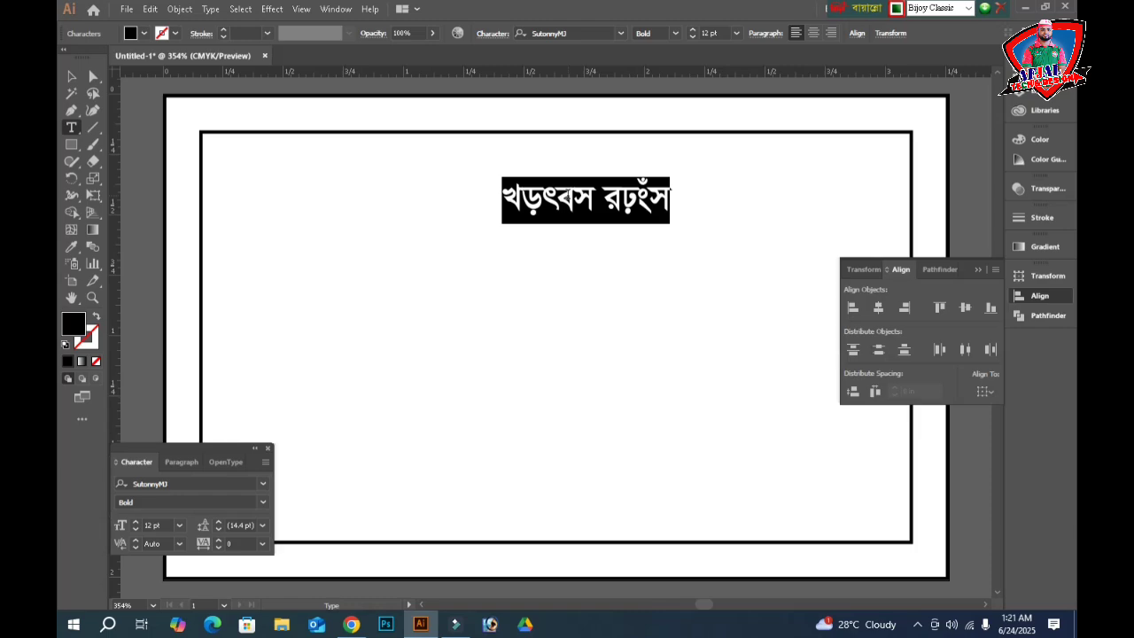
{"action": "type", "text": "সো"}
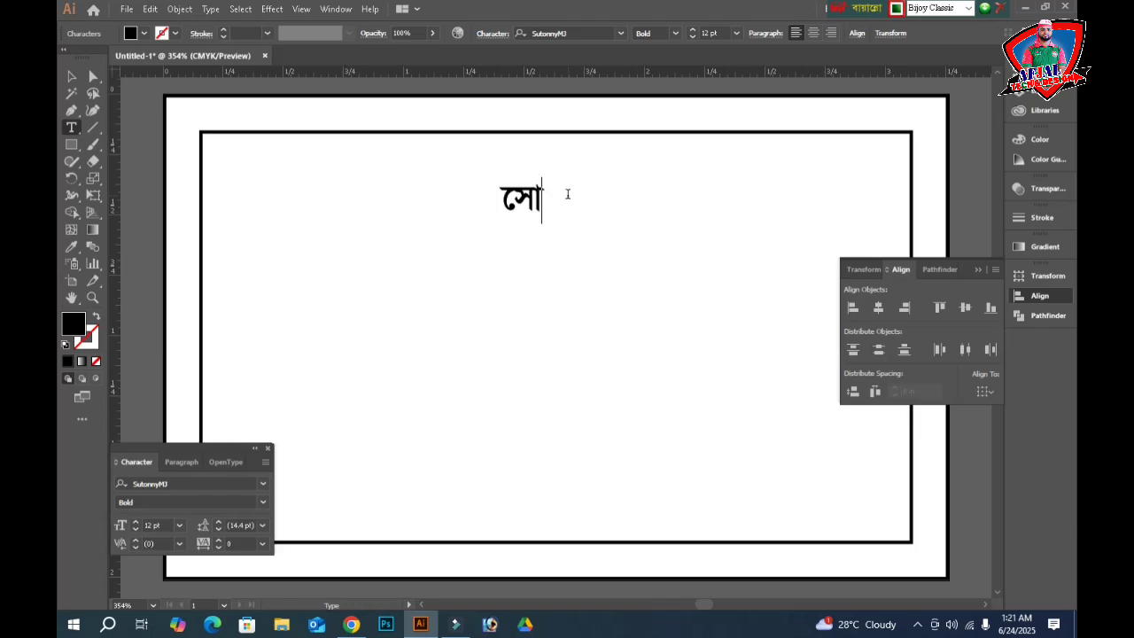
{"action": "type", "text": "হান ফার্নি"}
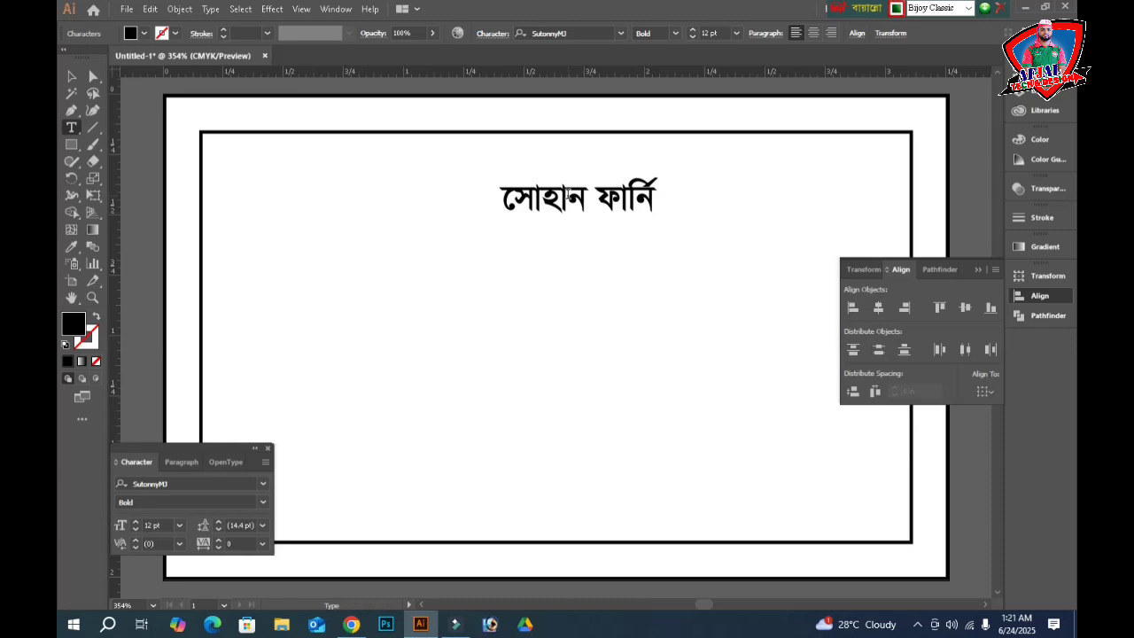
{"action": "type", "text": "চার"}
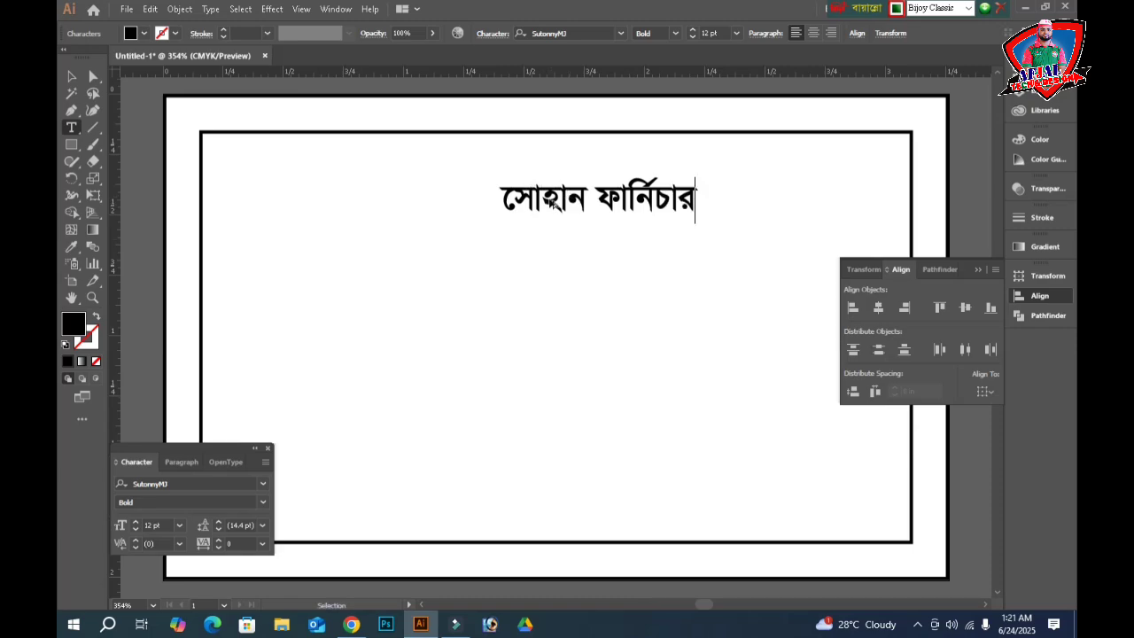
{"action": "left_click_drag", "start_coordinate": [549, 198], "coordinate": [530, 251]}
{"action": "triple_click", "coordinate": [530, 251]}
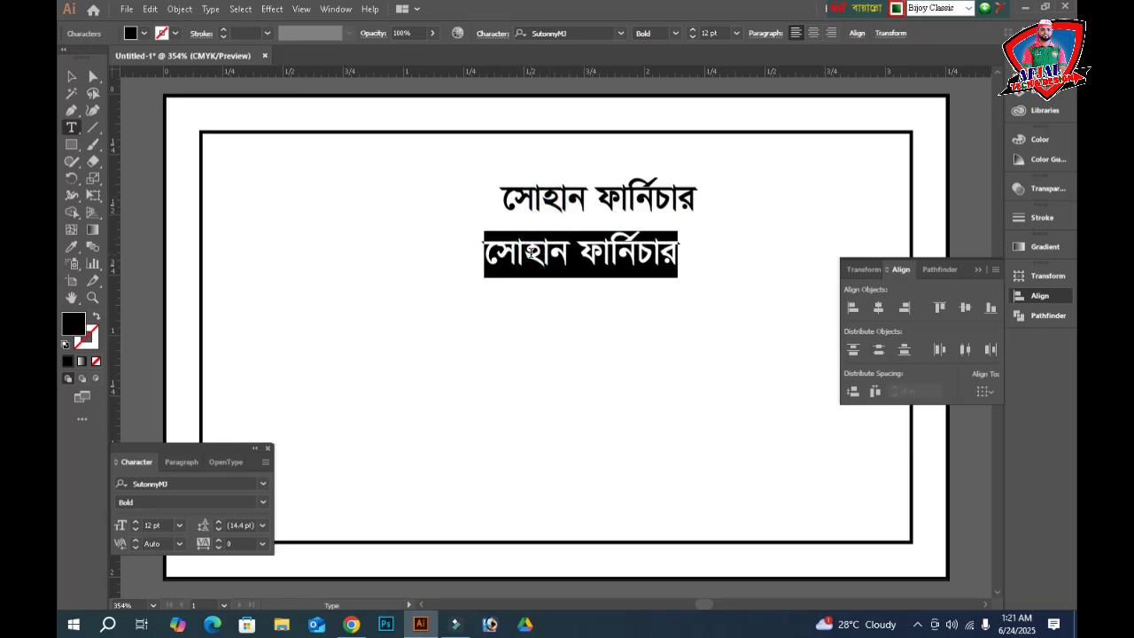
{"action": "type", "text": "প্রোপ্রাইটর"}
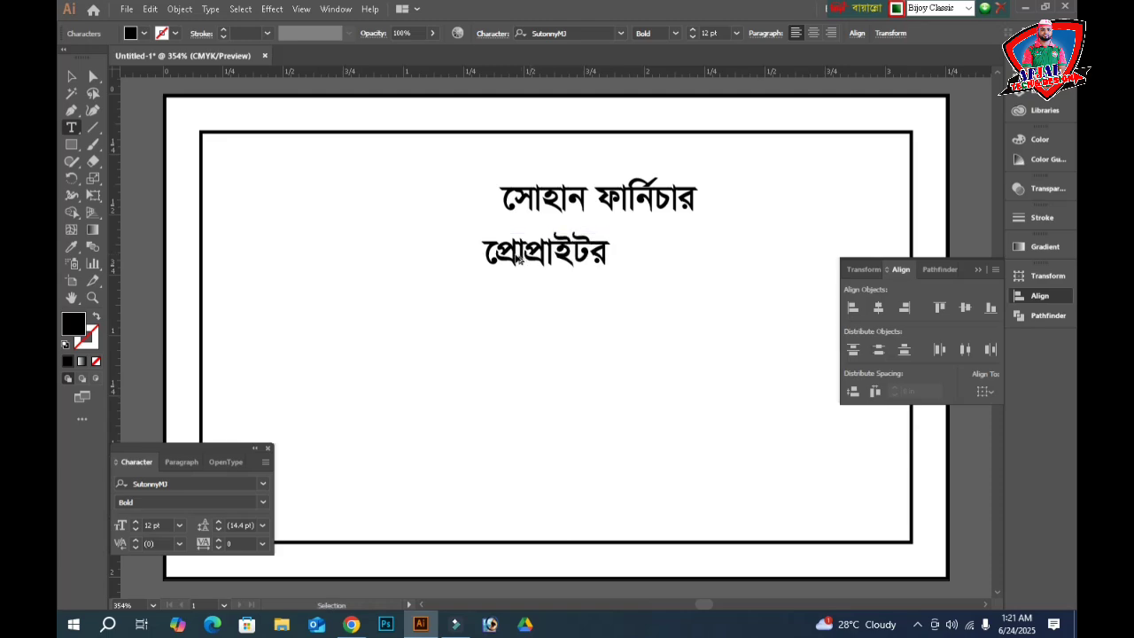
- Add the proprietor's name on a duplicated line below, fix its last letter, and copy it lower
{"action": "left_click_drag", "start_coordinate": [529, 253], "coordinate": [537, 296]}
{"action": "double_click", "coordinate": [536, 294]}
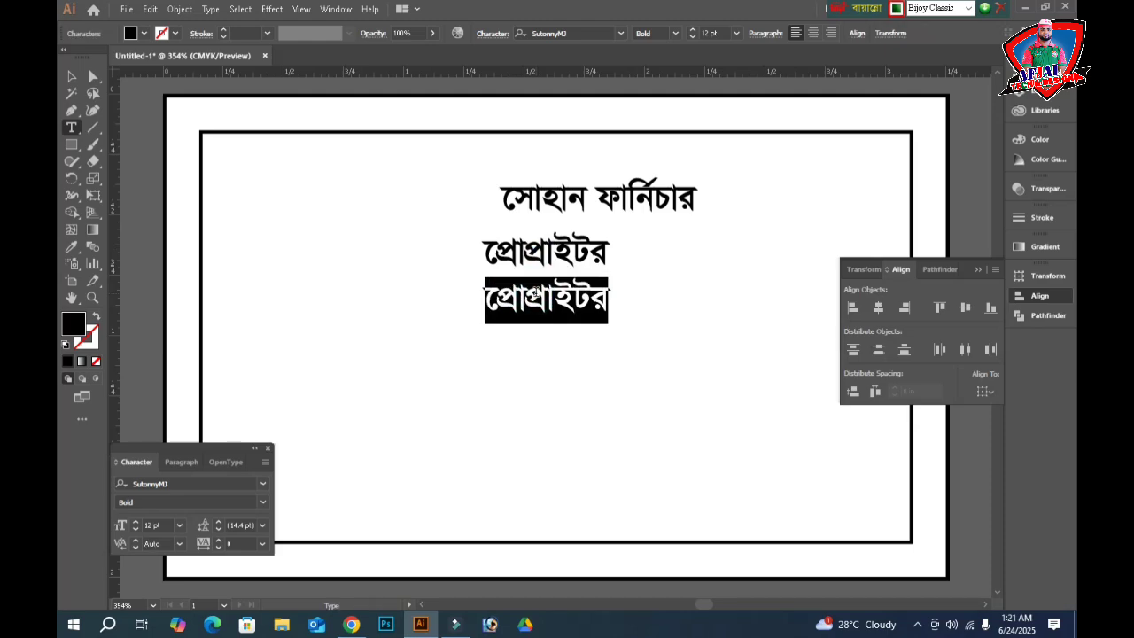
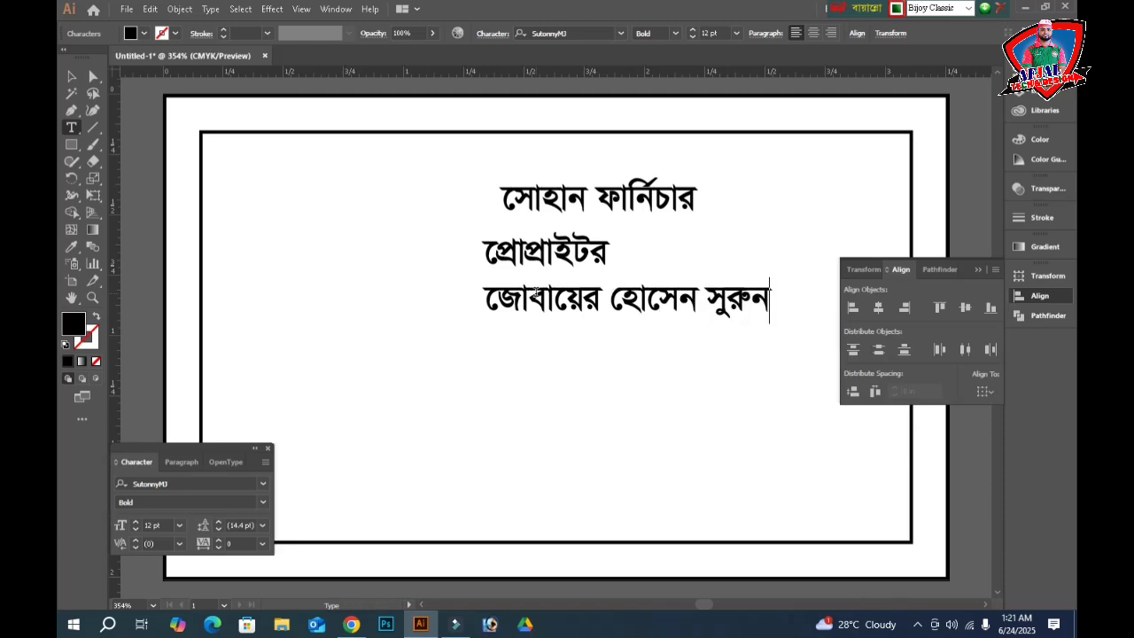
{"action": "left_click_drag", "start_coordinate": [538, 306], "coordinate": [447, 401]}
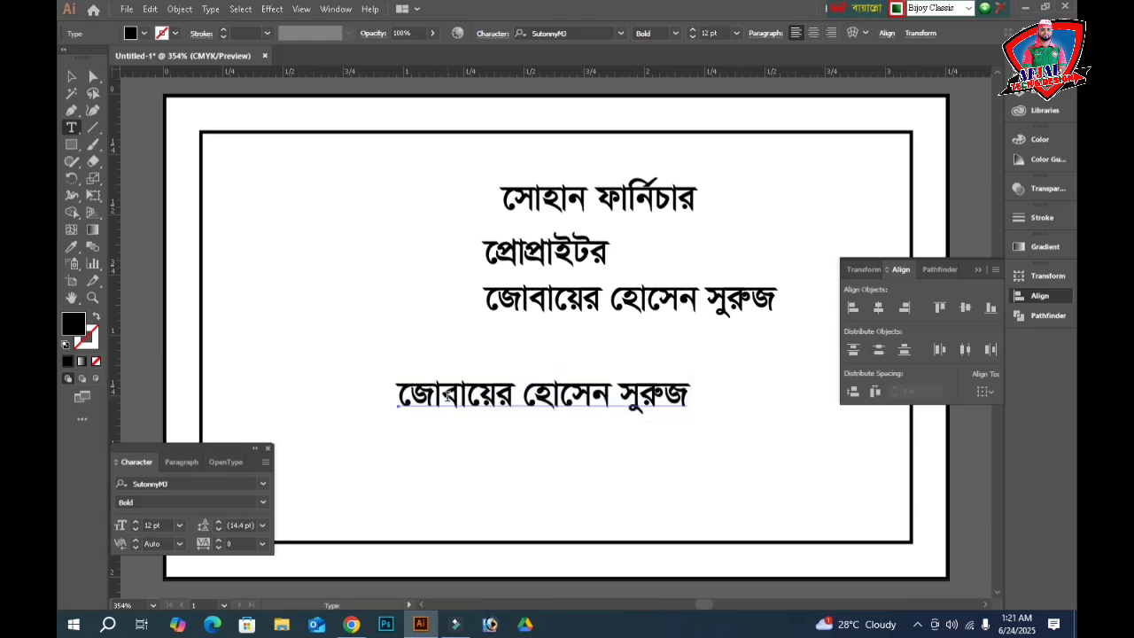
- Replace the copied line with 'অত্যাধুনিক ডিজাইনের মানসম্মত ফার্নিচার তৈরিকরাহয়।', correcting typos
{"action": "double_click", "coordinate": [447, 398]}
{"action": "triple_click", "coordinate": [447, 399]}
{"action": "type", "text": "আ"}
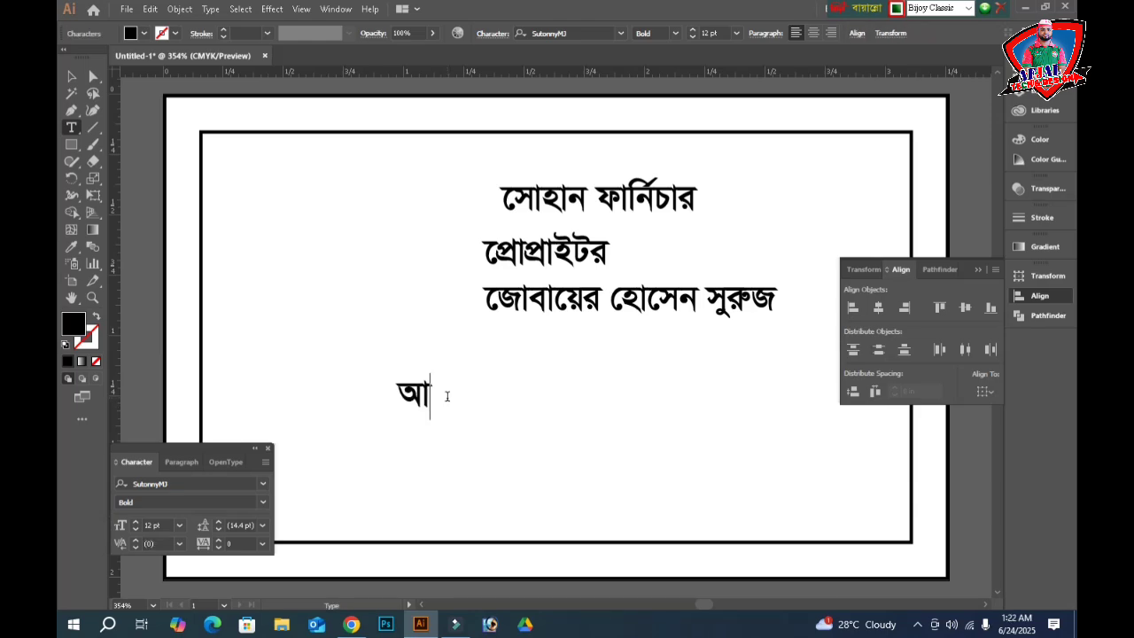
{"action": "key", "text": "BackSpace"}
{"action": "key", "text": "BackSpace"}
{"action": "type", "text": "অত্যাধুনিক জি"}
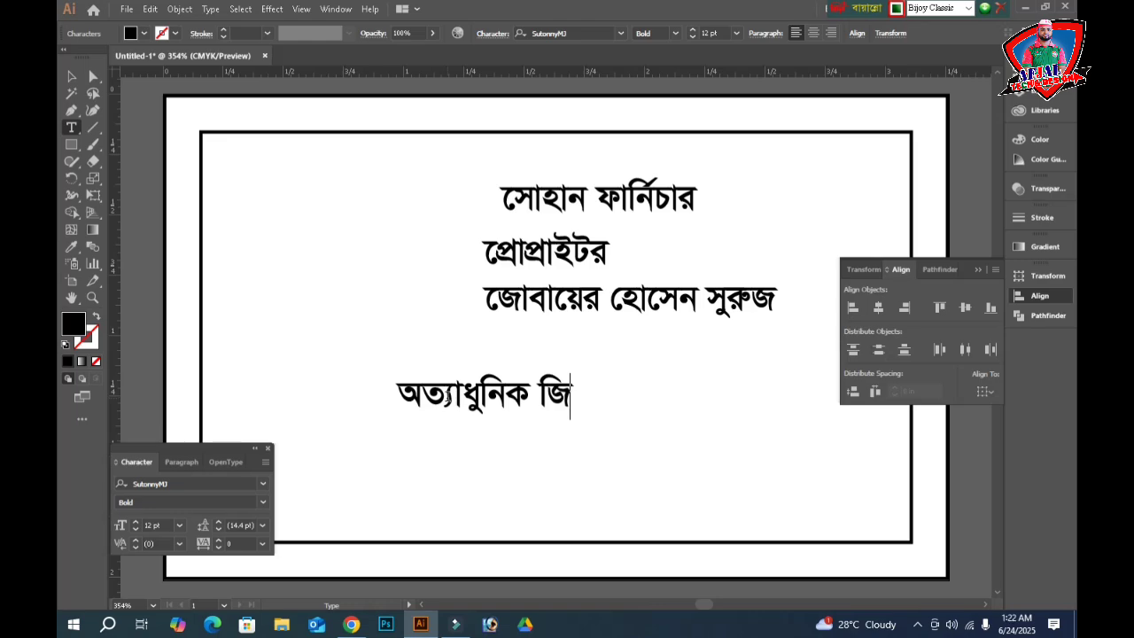
{"action": "key", "text": "BackSpace"}
{"action": "type", "text": "জ"}
{"action": "key", "text": "BackSpace"}
{"action": "type", "text": "ডিজা"}
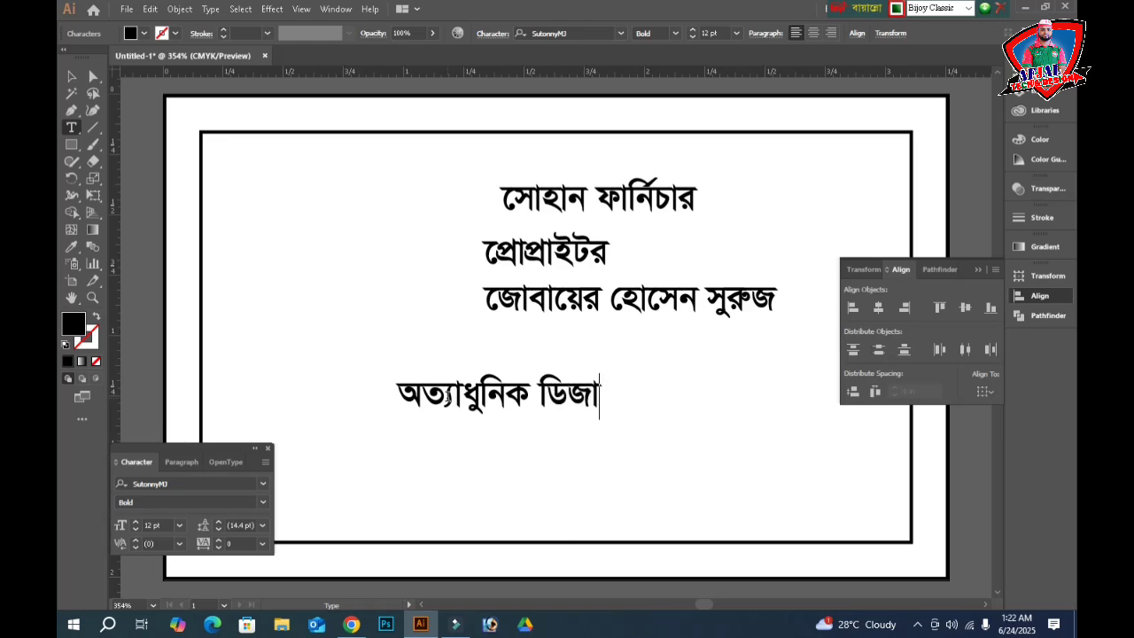
{"action": "type", "text": "ইনের মান"}
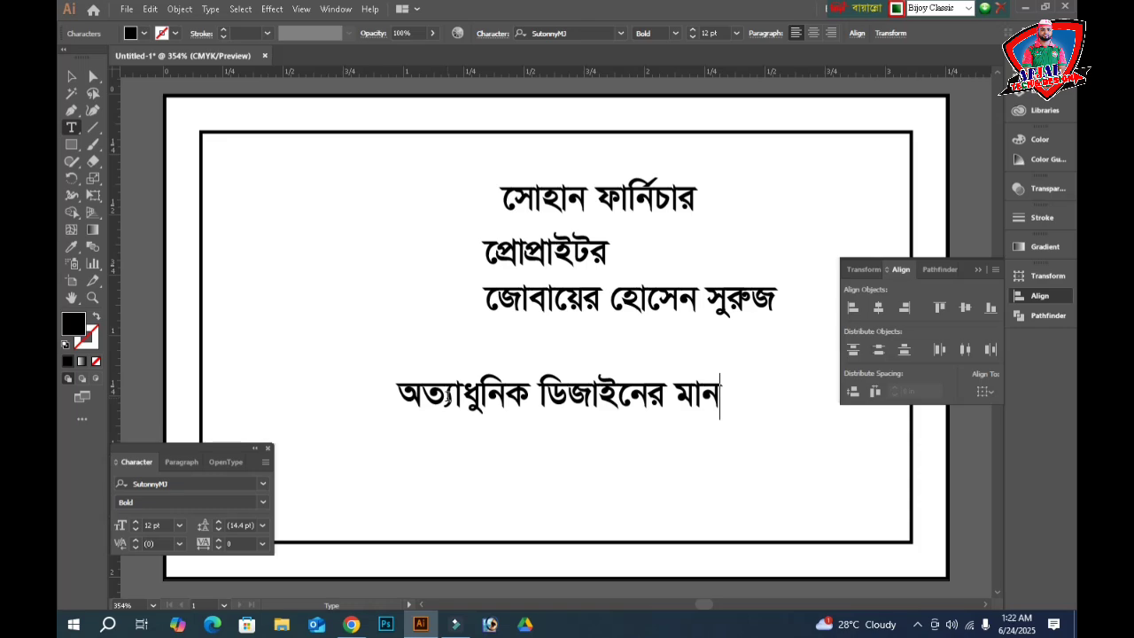
{"action": "type", "text": "সম"}
{"action": "key", "text": "BackSpace"}
{"action": "type", "text": "সম্ম"}
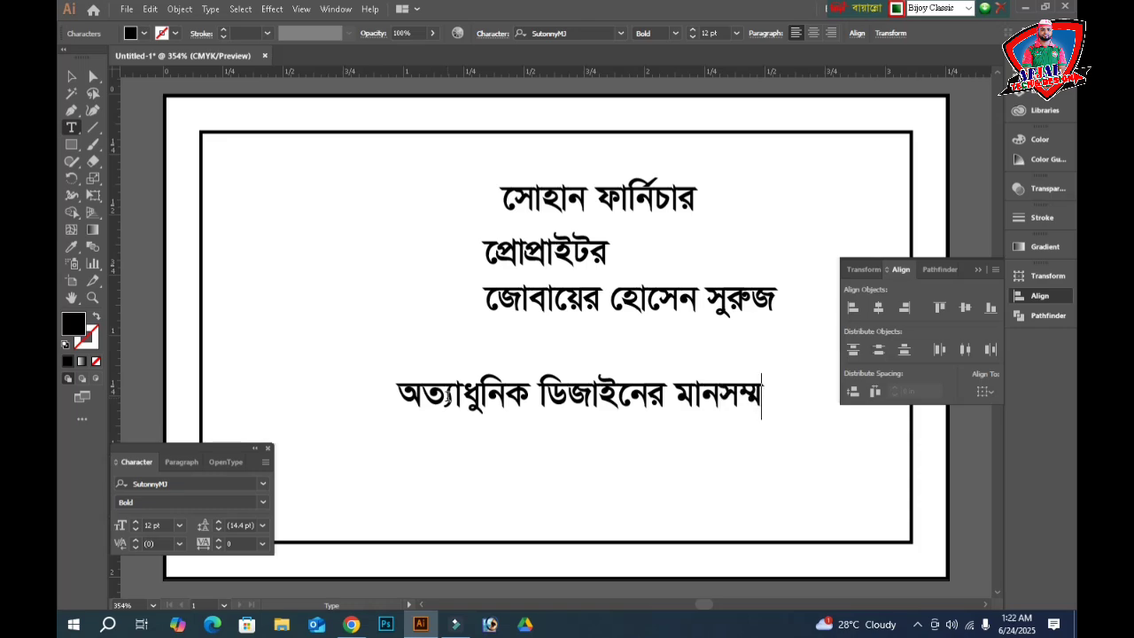
{"action": "type", "text": "ত "}
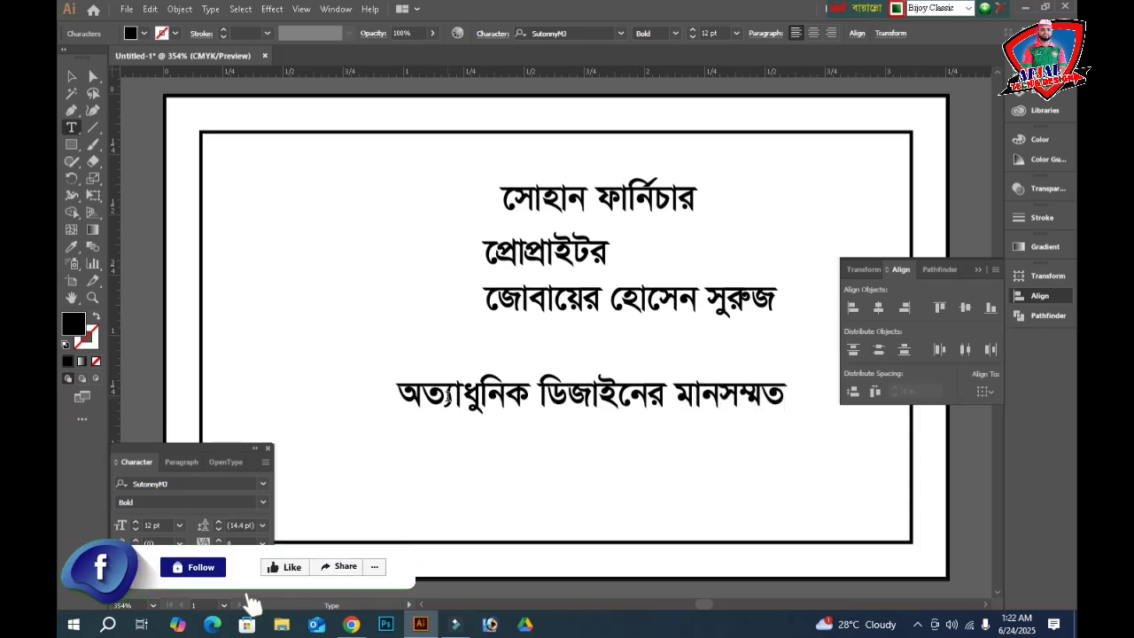
{"action": "type", "text": "ফার্নিচার "}
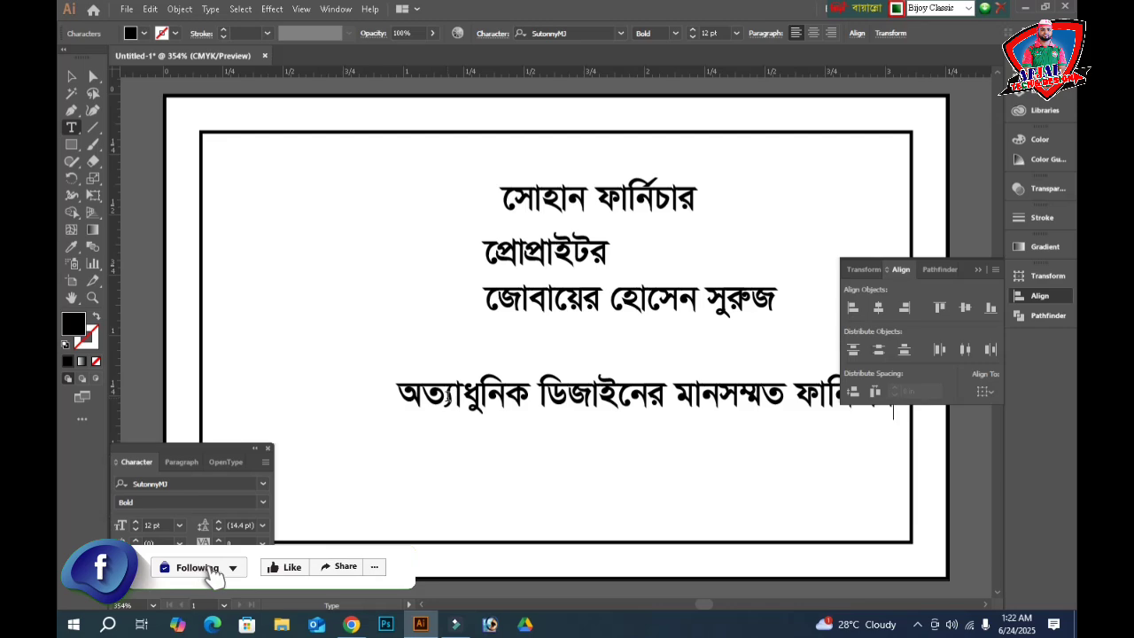
{"action": "type", "text": "তৈরি"}
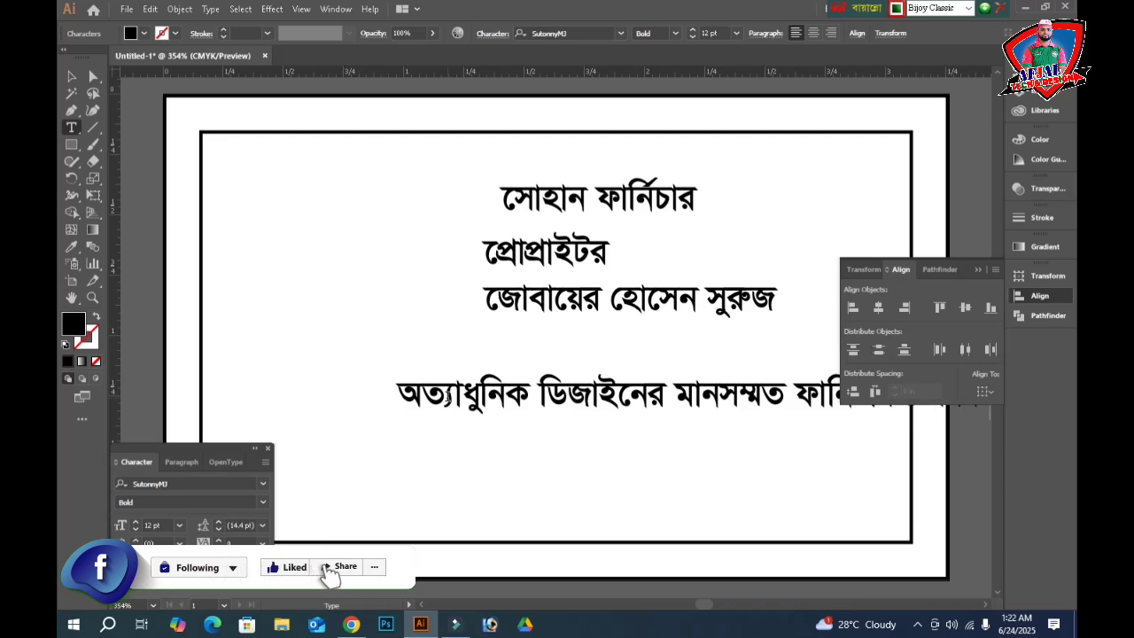
{"action": "type", "text": "করা"}
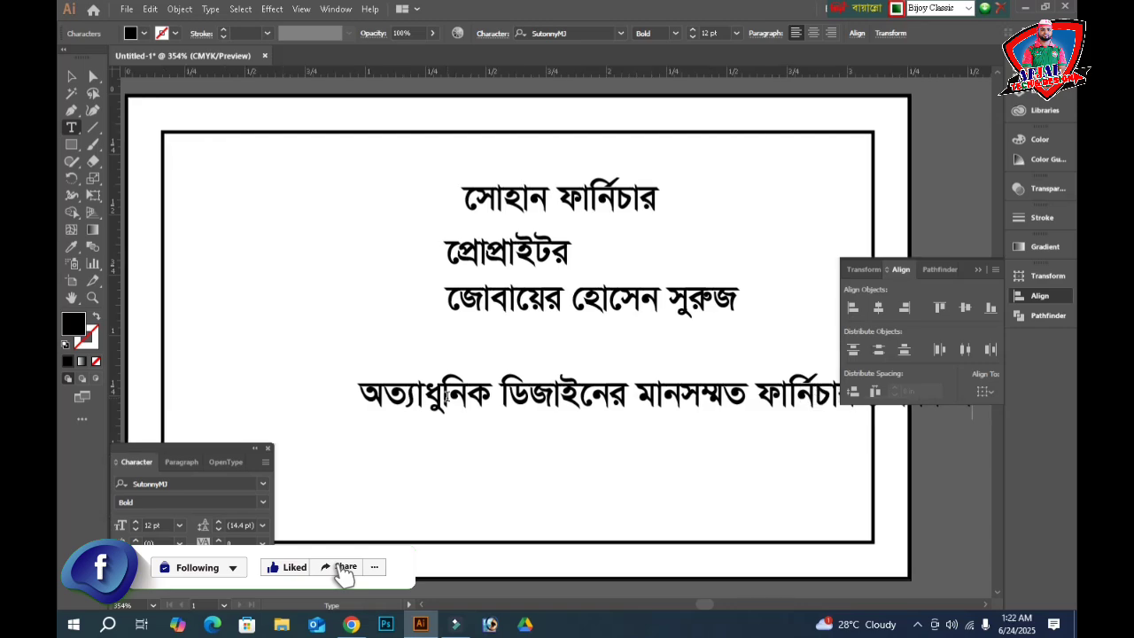
{"action": "type", "text": "হয়।"}
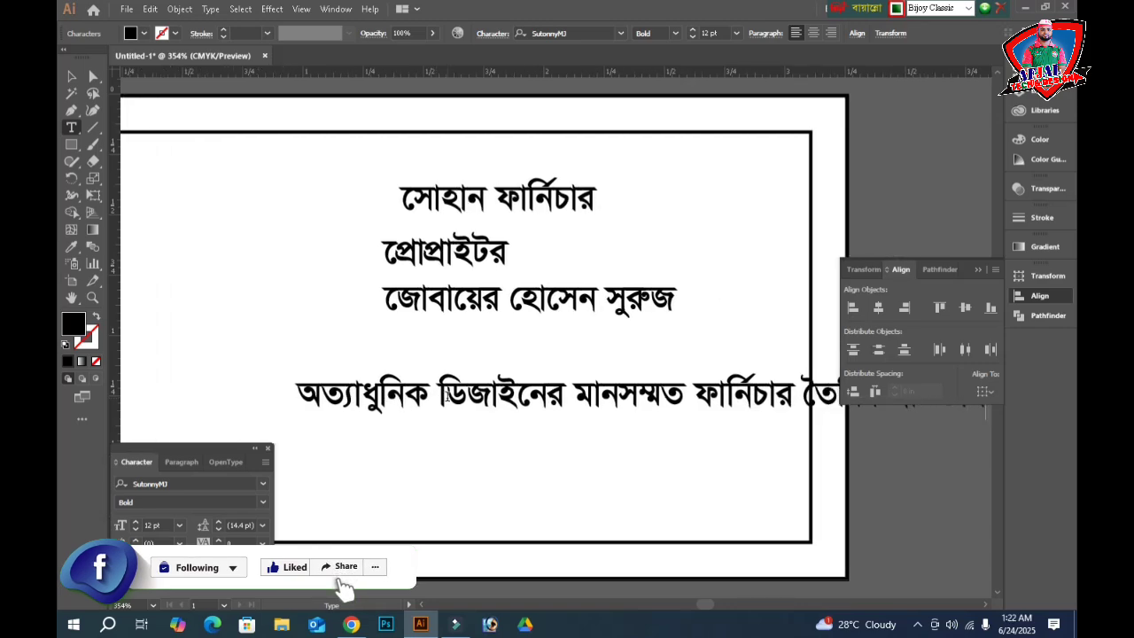
- Add the second line 'এখানে দেশী-বিদেশী কাঠ সরবরাহ করা হয়।'
{"action": "key", "text": "Return"}
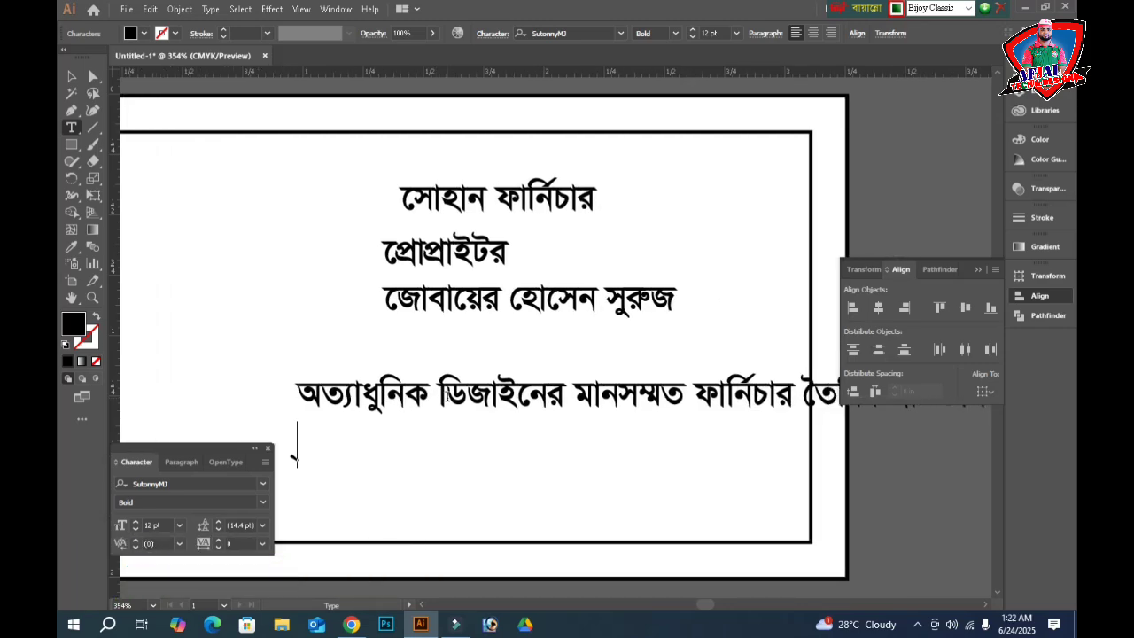
{"action": "type", "text": "এখানে "}
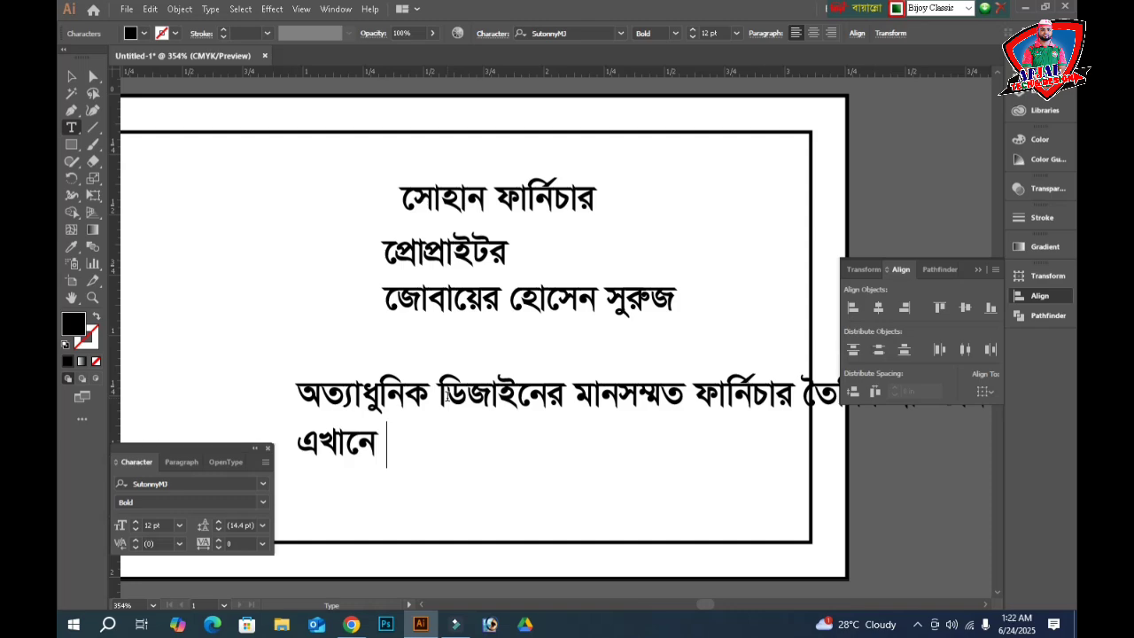
{"action": "type", "text": "দেশী-"}
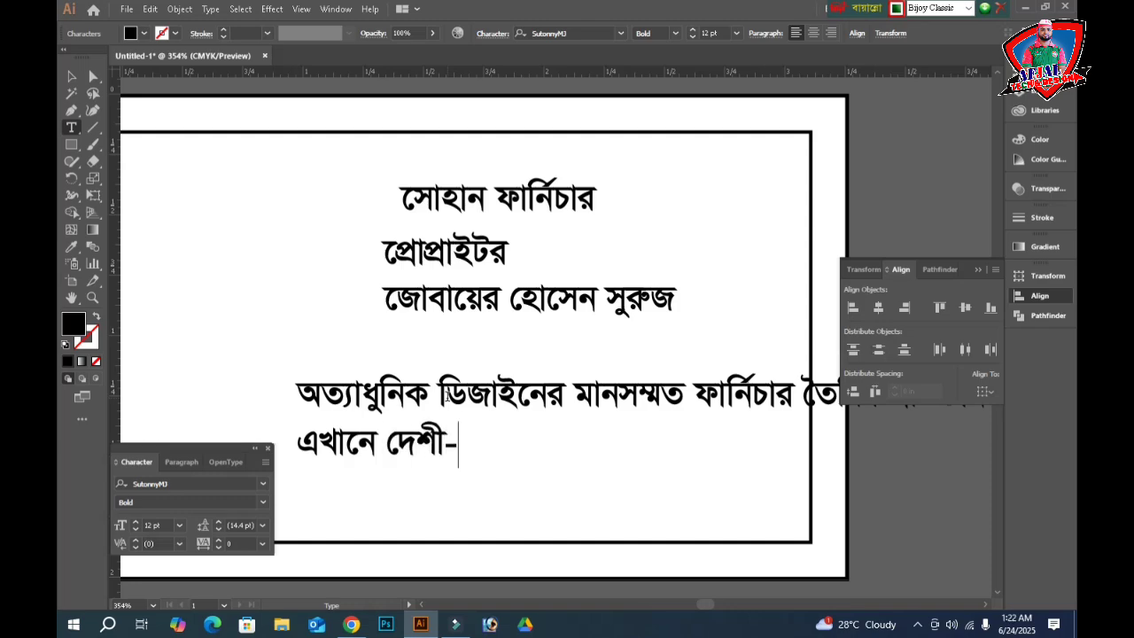
{"action": "type", "text": "বিদেশী ক"}
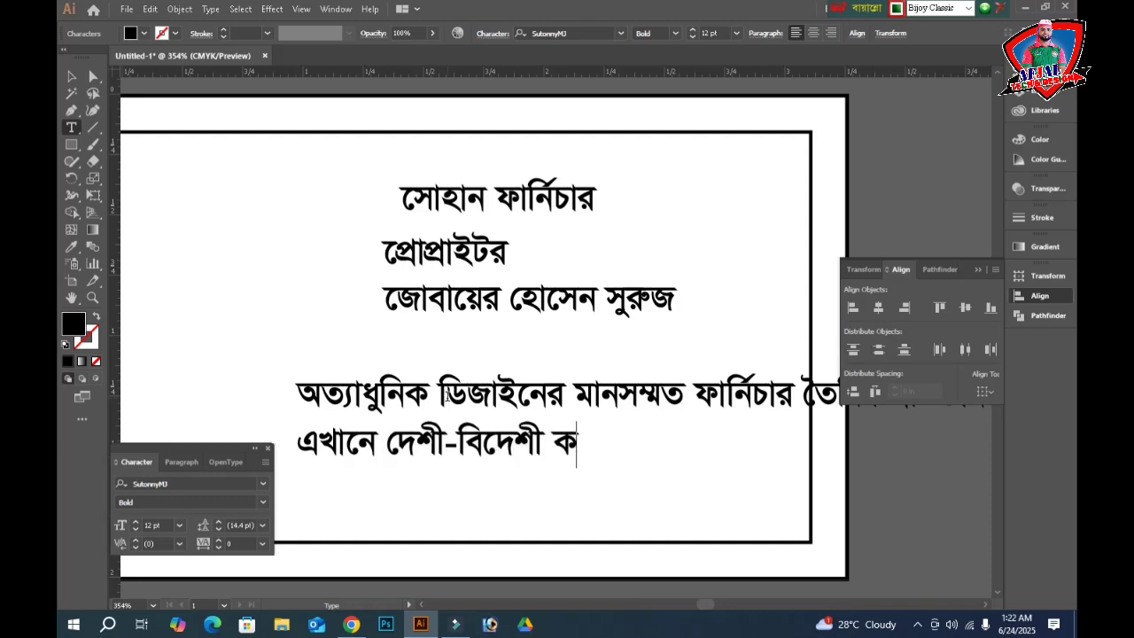
{"action": "type", "text": "াঠ সক"}
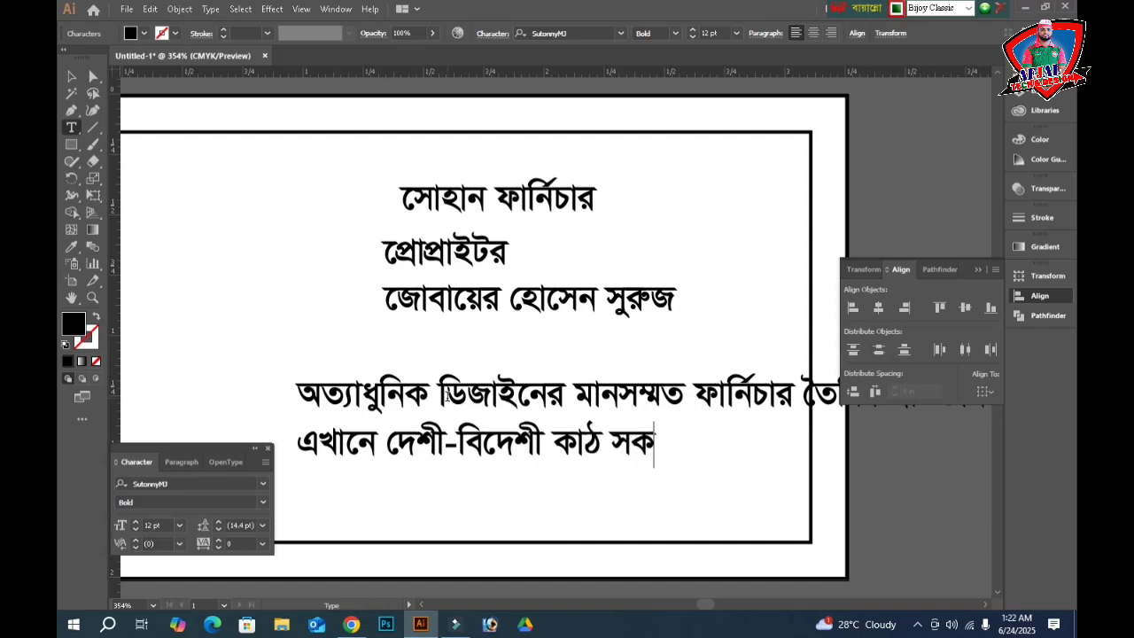
{"action": "key", "text": "BackSpace"}
{"action": "type", "text": "রবহ"}
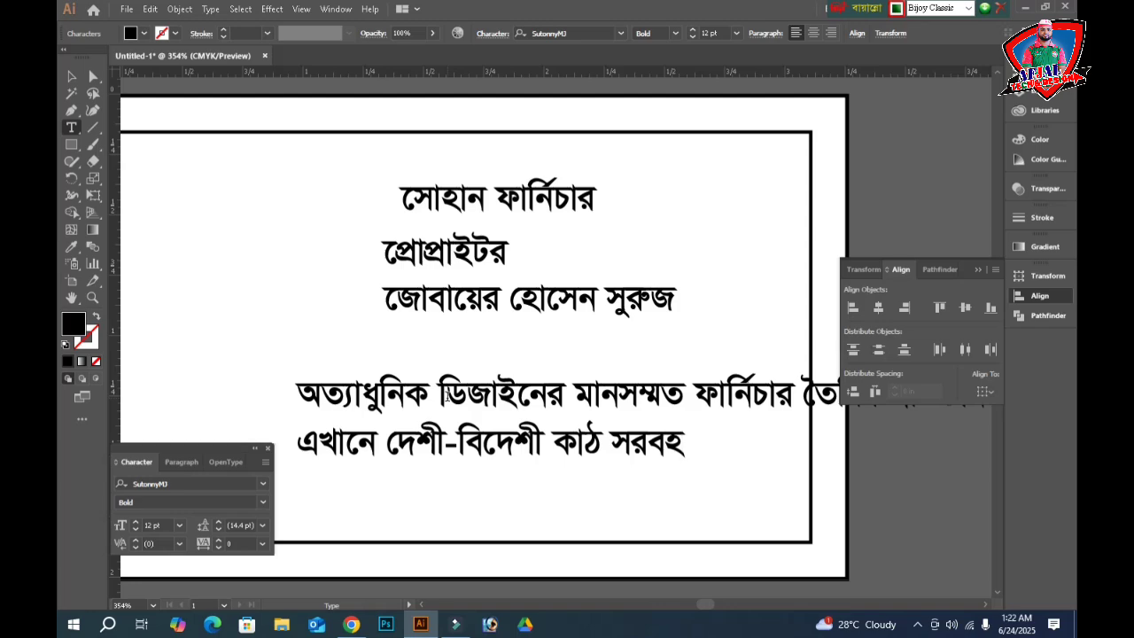
{"action": "key", "text": "BackSpace"}
{"action": "type", "text": "রাহ"}
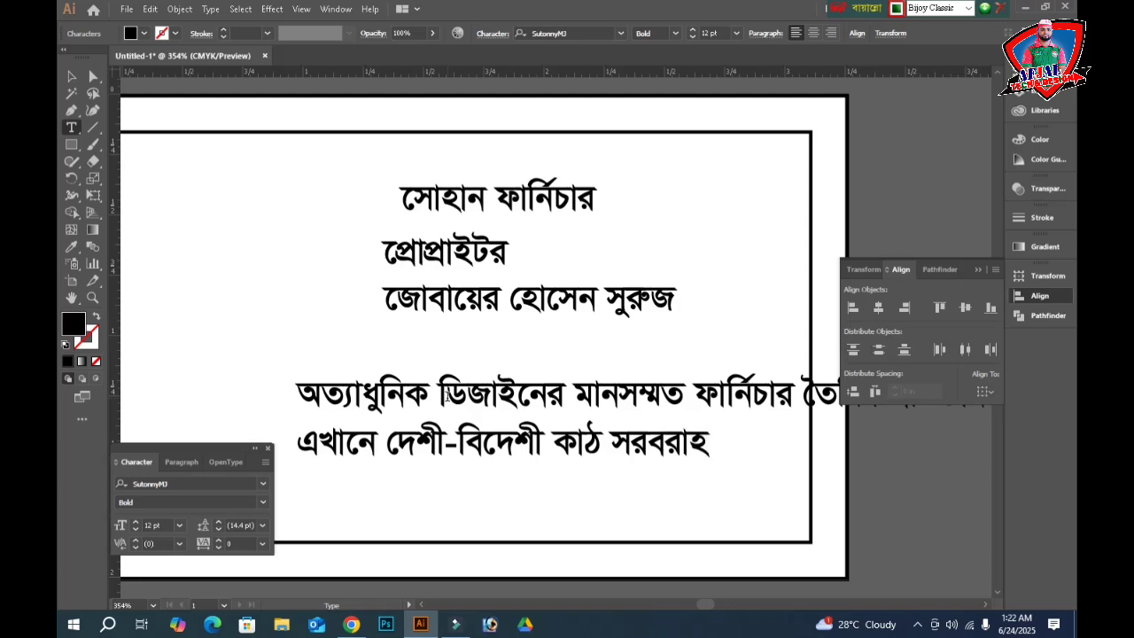
{"action": "type", "text": " করা হয়।"}
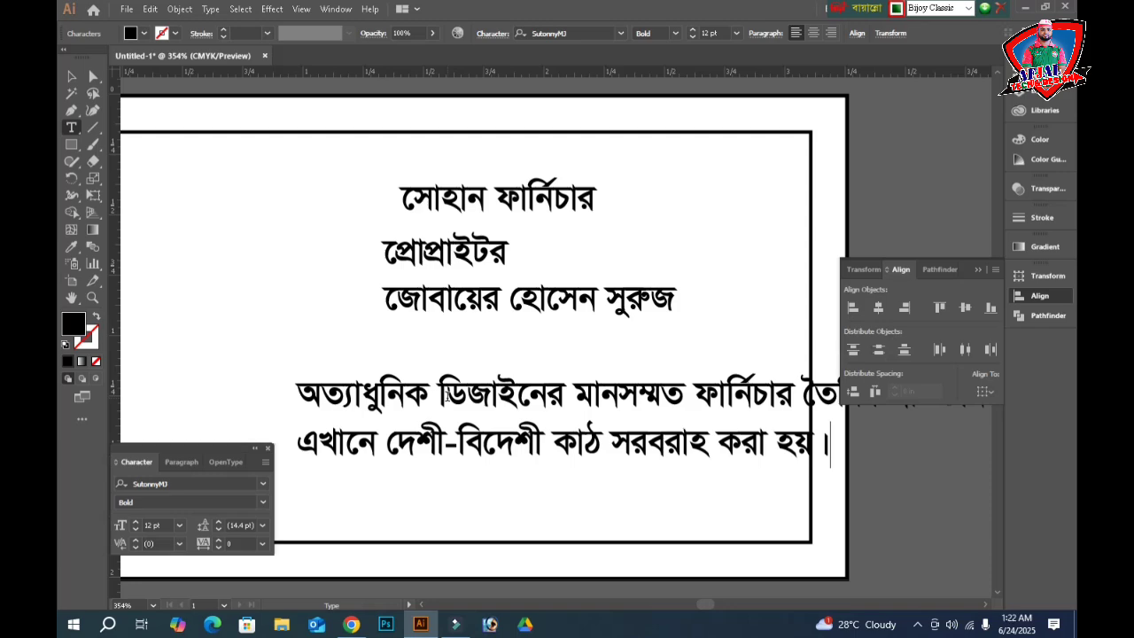
- Finish editing the description and hide all panels
{"action": "scroll", "coordinate": [535, 423], "scroll_direction": "down", "scroll_amount": 3}
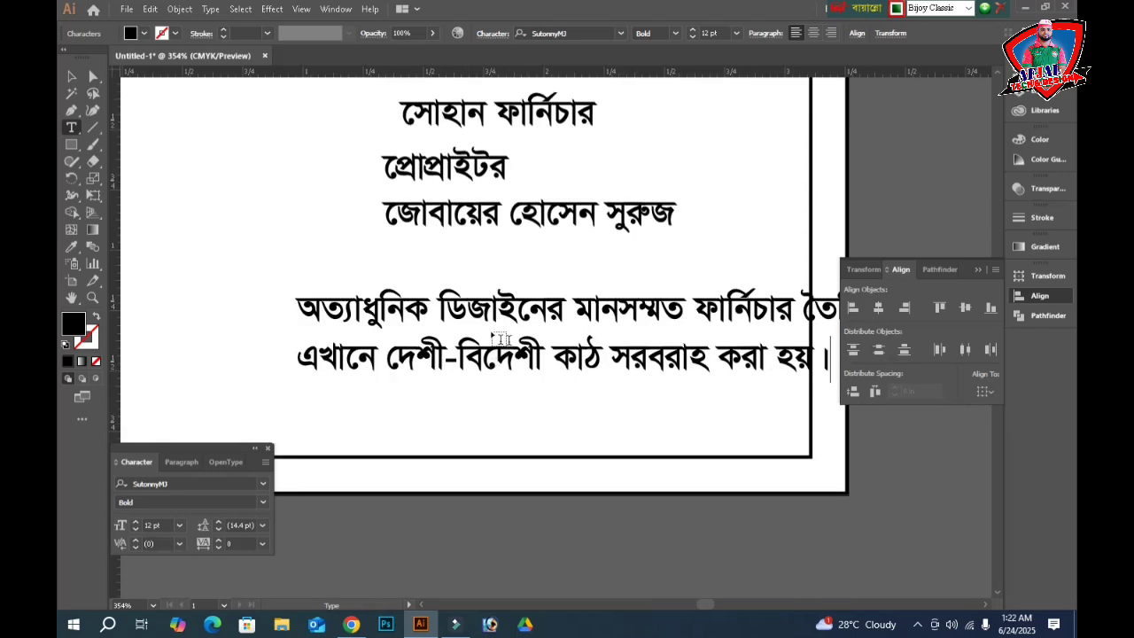
{"action": "key", "text": "Escape"}
{"action": "key", "text": "Tab"}
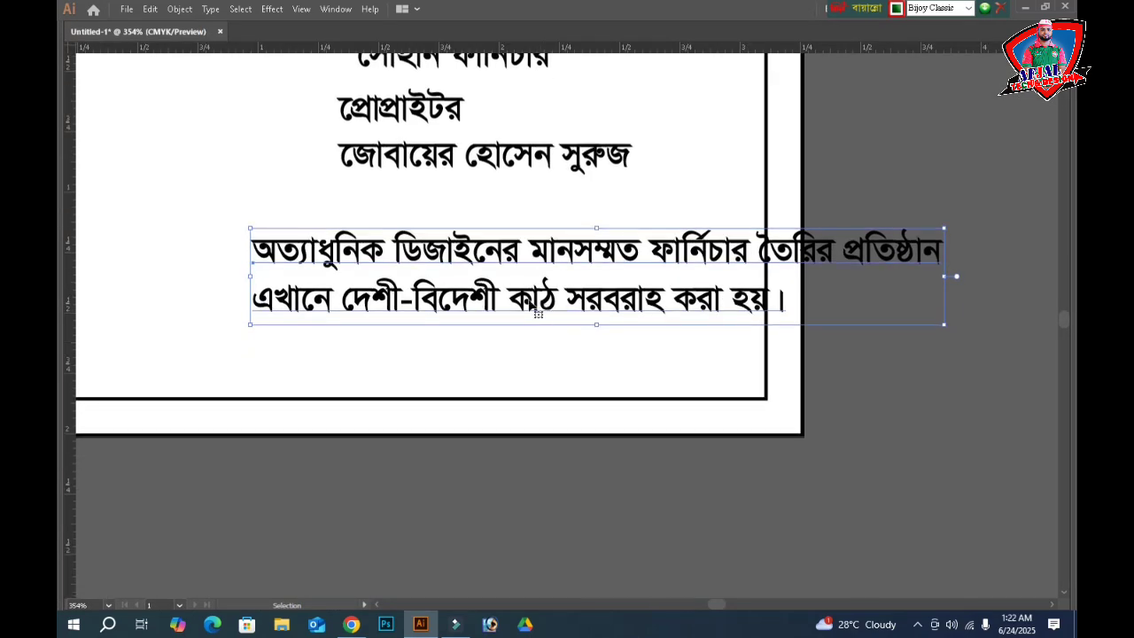
- Duplicate the paragraph below the artboard and replace its text with a single '+'
{"action": "left_click_drag", "start_coordinate": [497, 255], "coordinate": [453, 484]}
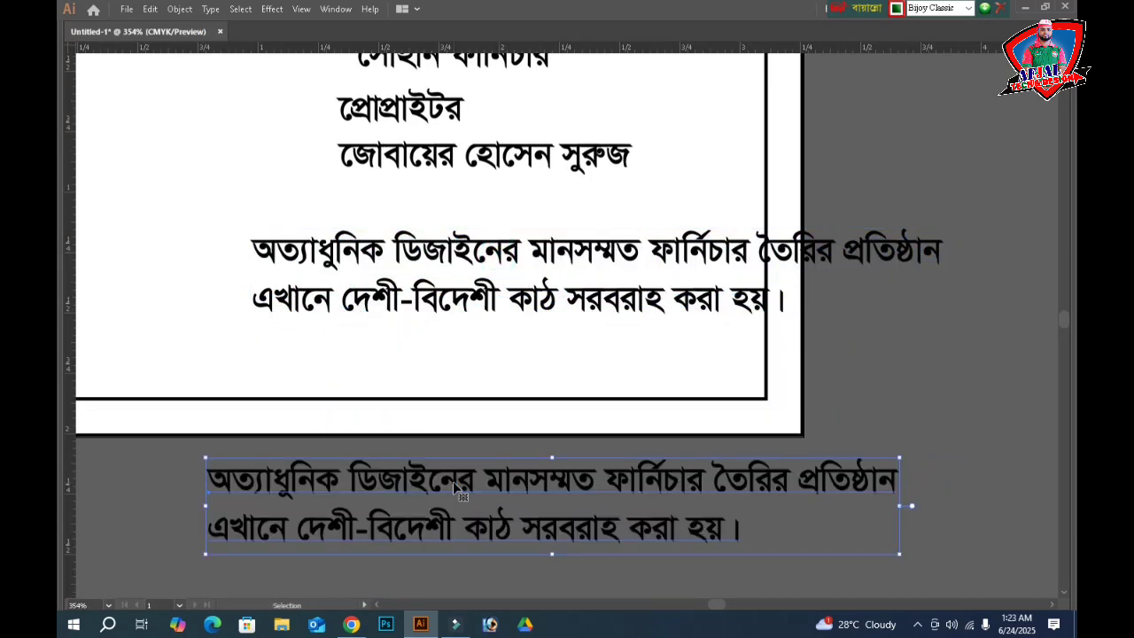
{"action": "double_click", "coordinate": [452, 481]}
{"action": "triple_click", "coordinate": [453, 481]}
{"action": "key", "text": "ctrl+a"}
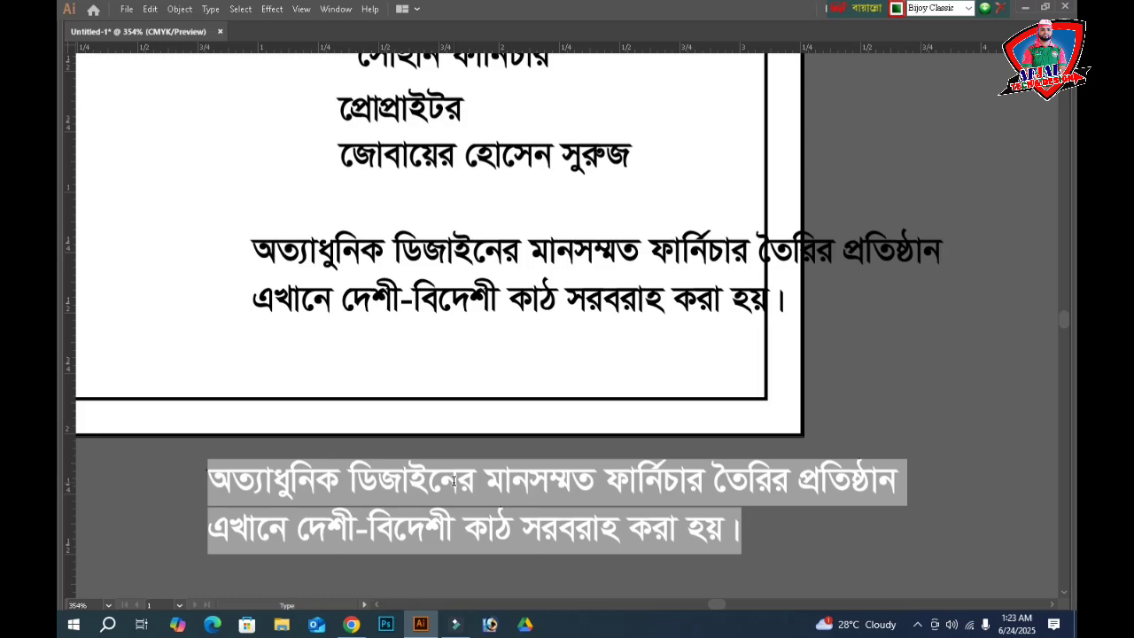
{"action": "key", "text": "BackSpace"}
{"action": "type", "text": "+"}
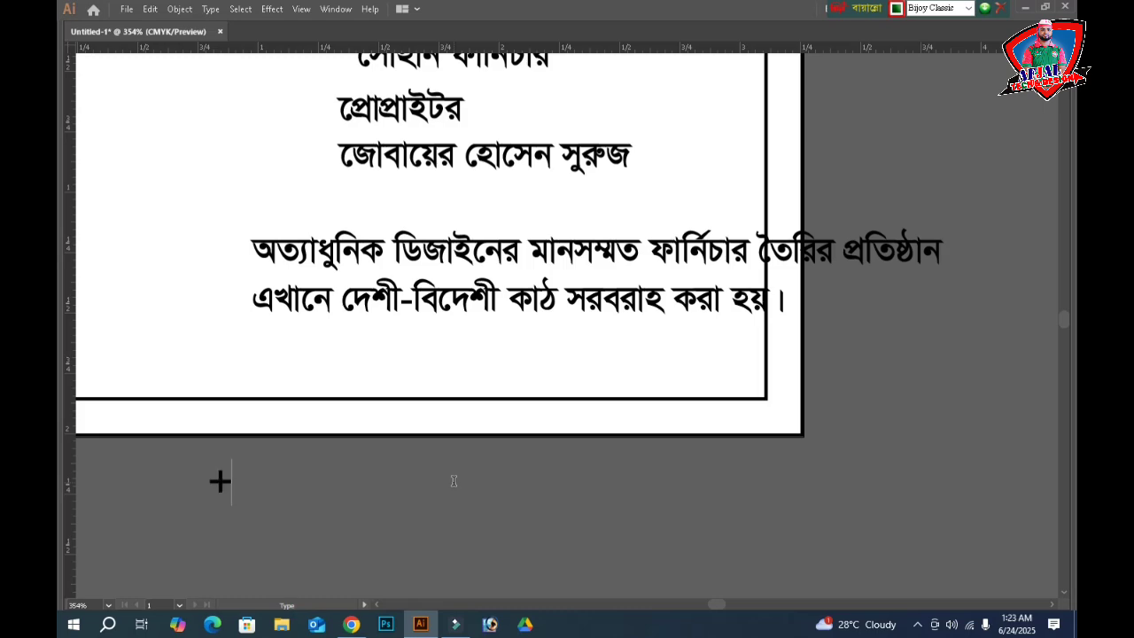
{"action": "type", "text": "00"}
{"action": "key", "text": "BackSpace"}
{"action": "key", "text": "BackSpace"}
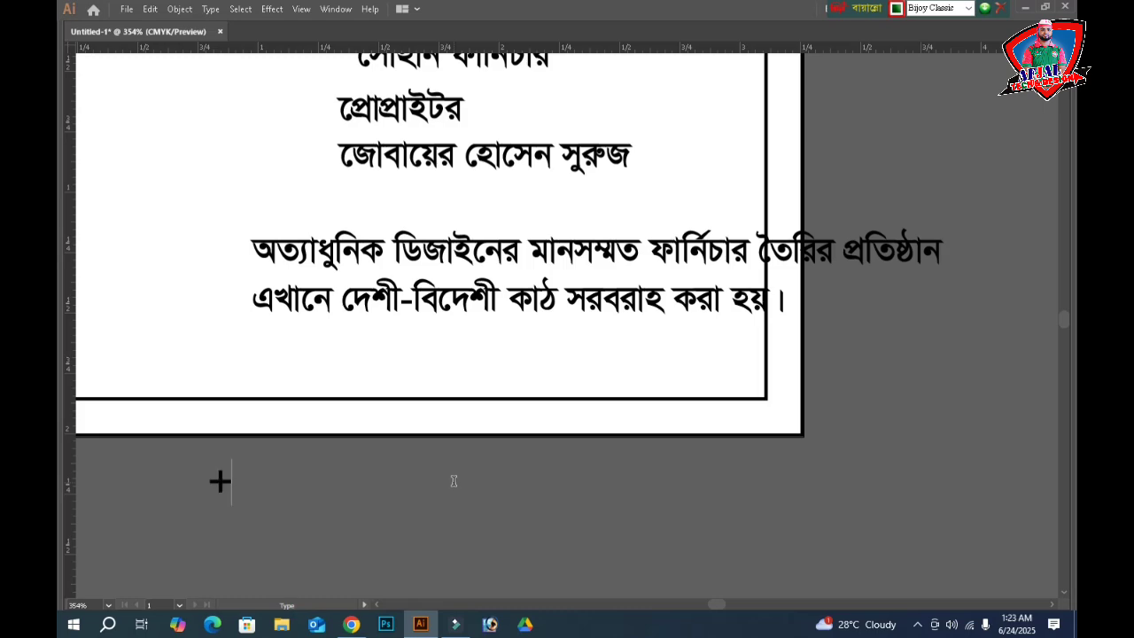
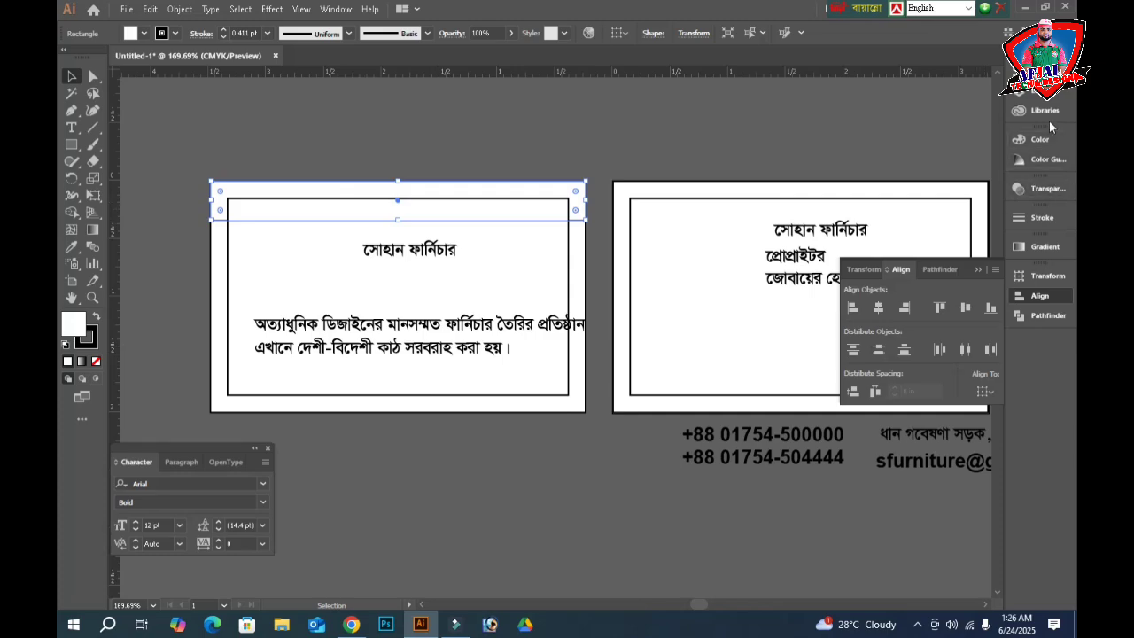
- Fill the left card's top band yellow-orange with Y 100 and M 15
{"action": "left_click", "coordinate": [1041, 140]}
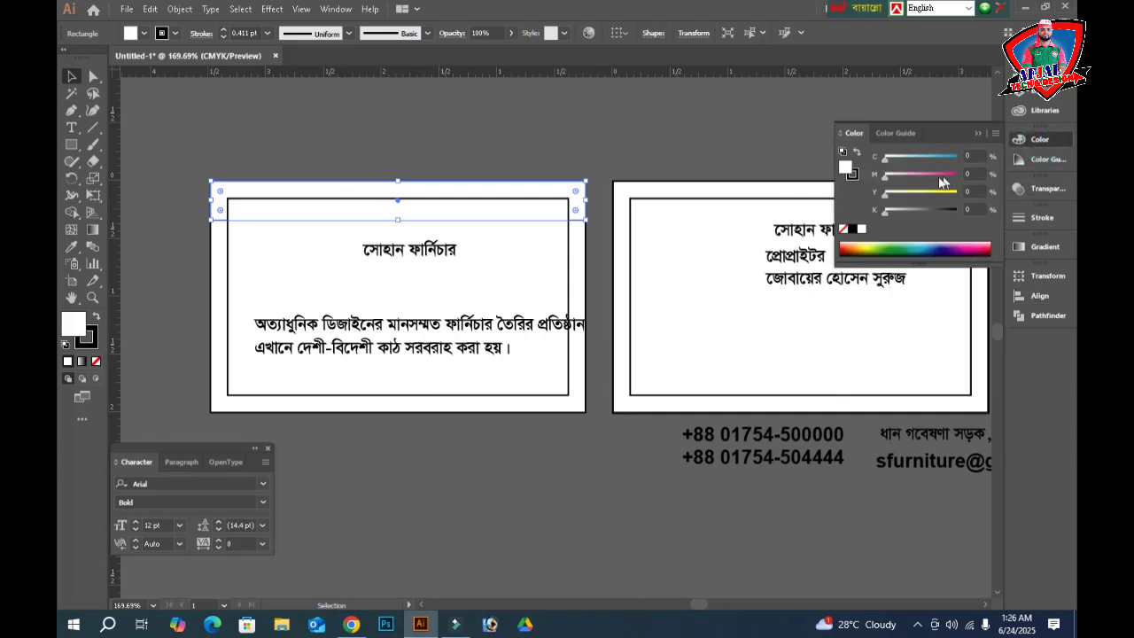
{"action": "left_click_drag", "start_coordinate": [914, 193], "coordinate": [956, 193]}
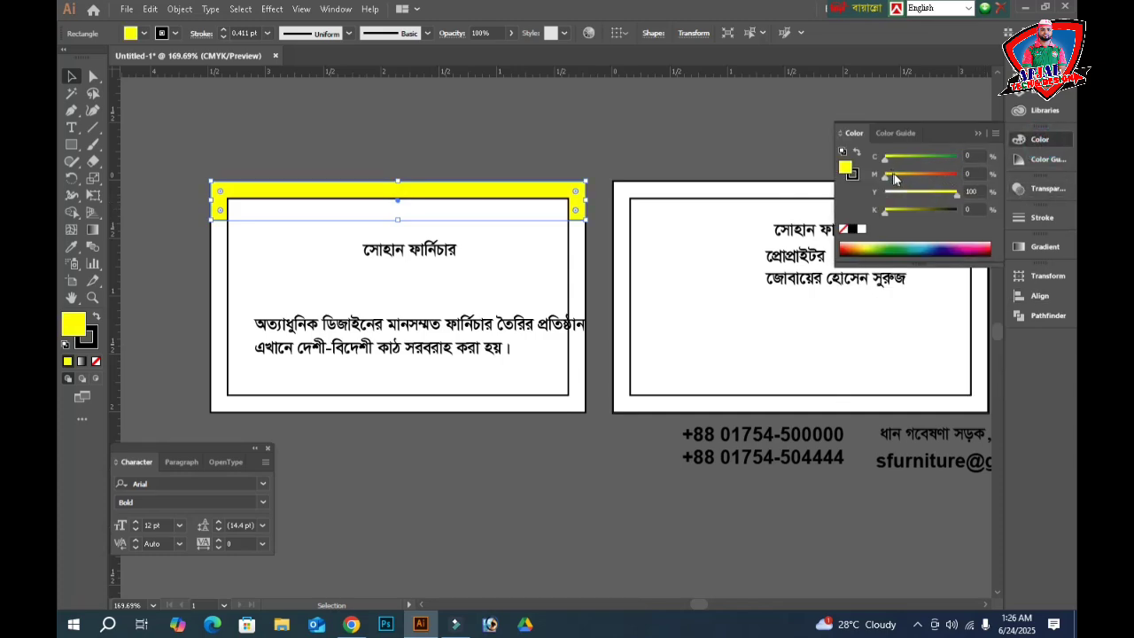
{"action": "left_click", "coordinate": [894, 174]}
{"action": "left_click", "coordinate": [896, 179]}
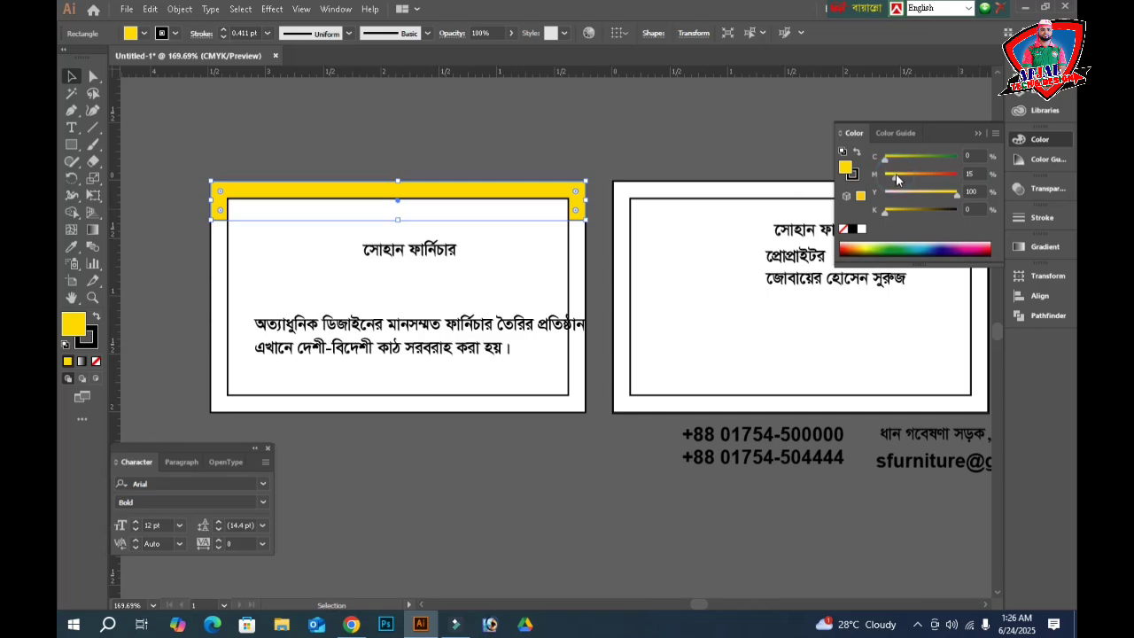
- Bring the band in front of the inner frame, remove its black stroke, and reselect it
{"action": "key", "text": "ctrl+shift+bracketright"}
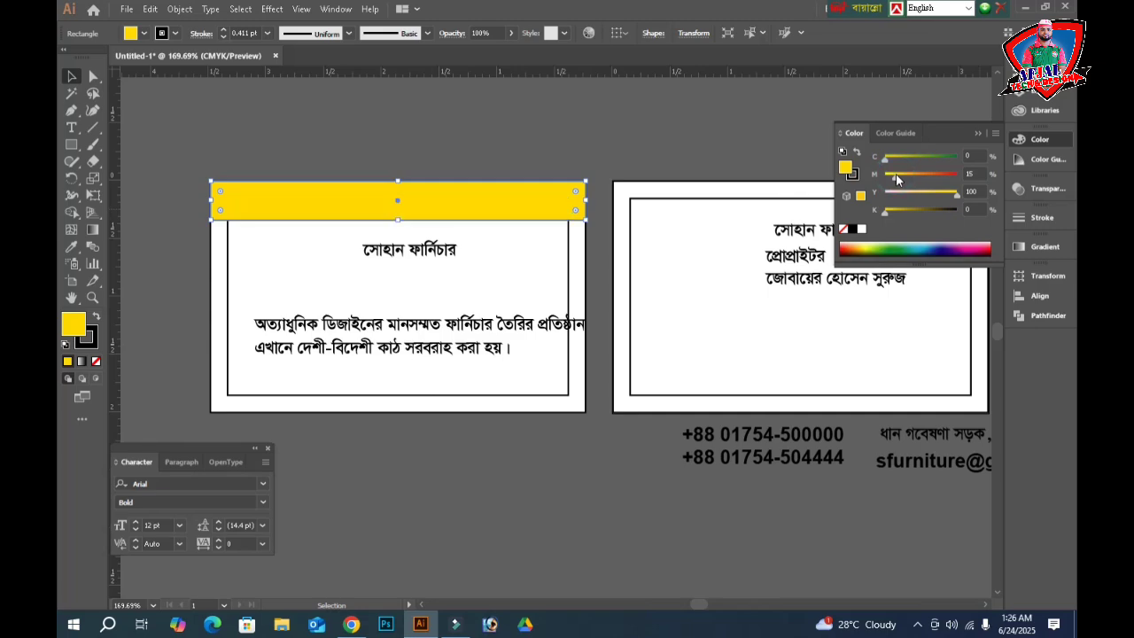
{"action": "left_click", "coordinate": [88, 340]}
{"action": "left_click", "coordinate": [95, 361]}
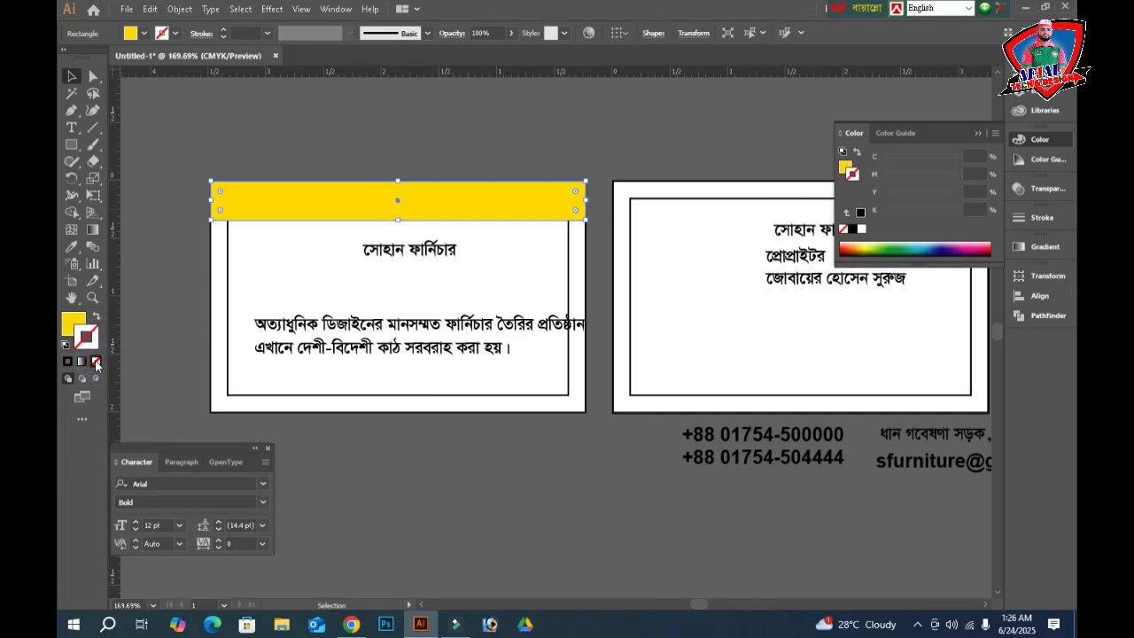
{"action": "left_click", "coordinate": [482, 496]}
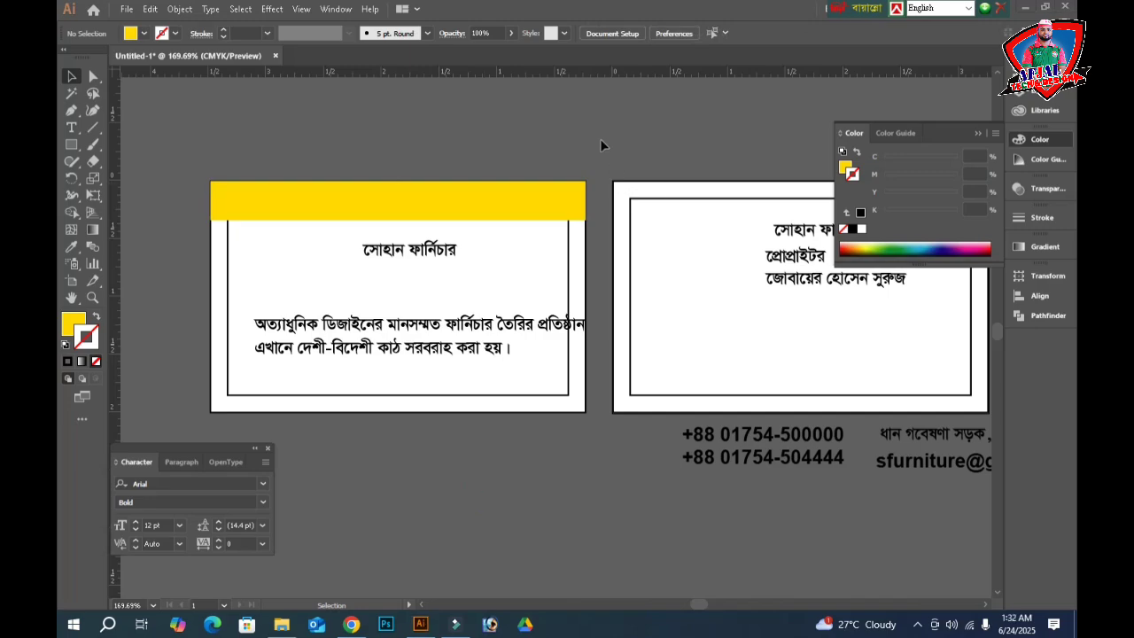
{"action": "left_click", "coordinate": [540, 140]}
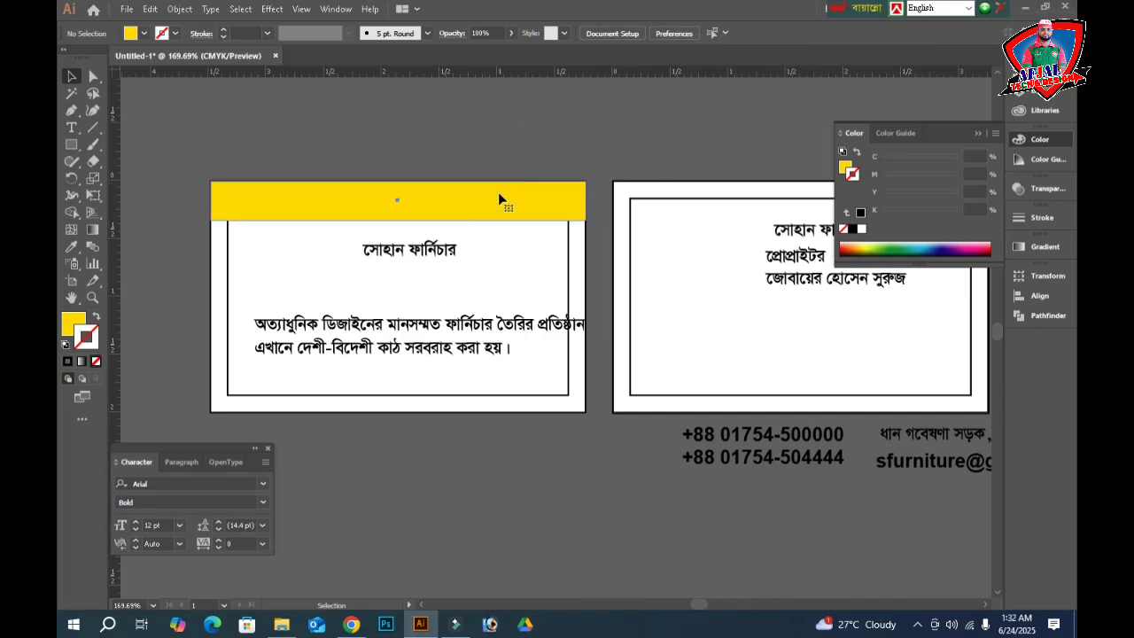
{"action": "left_click", "coordinate": [499, 195]}
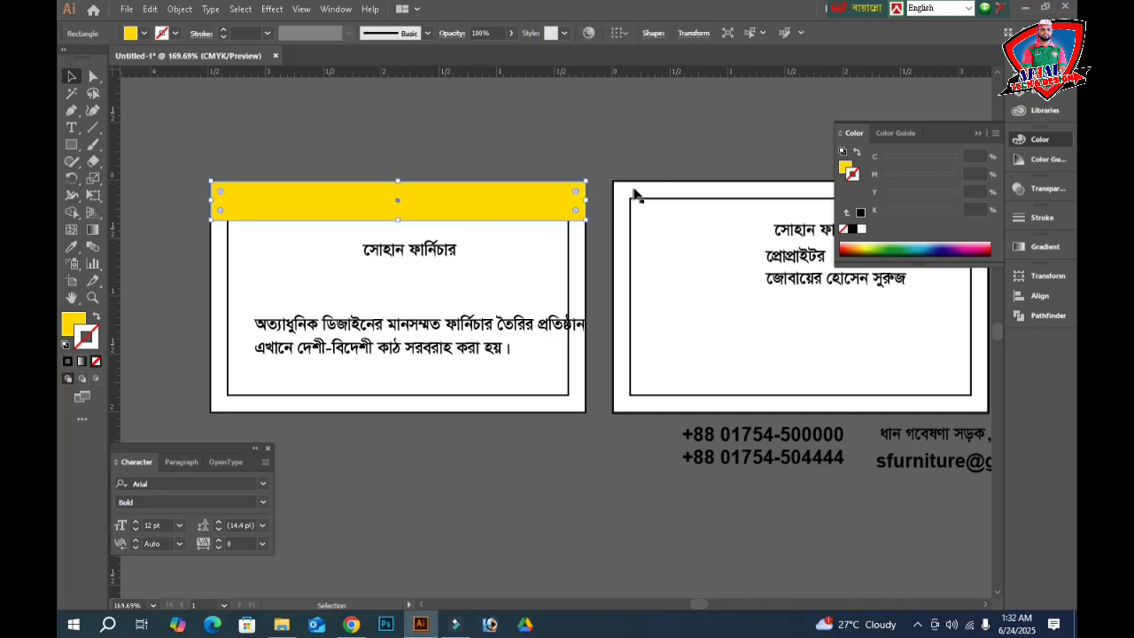
{"action": "left_click", "coordinate": [74, 113]}
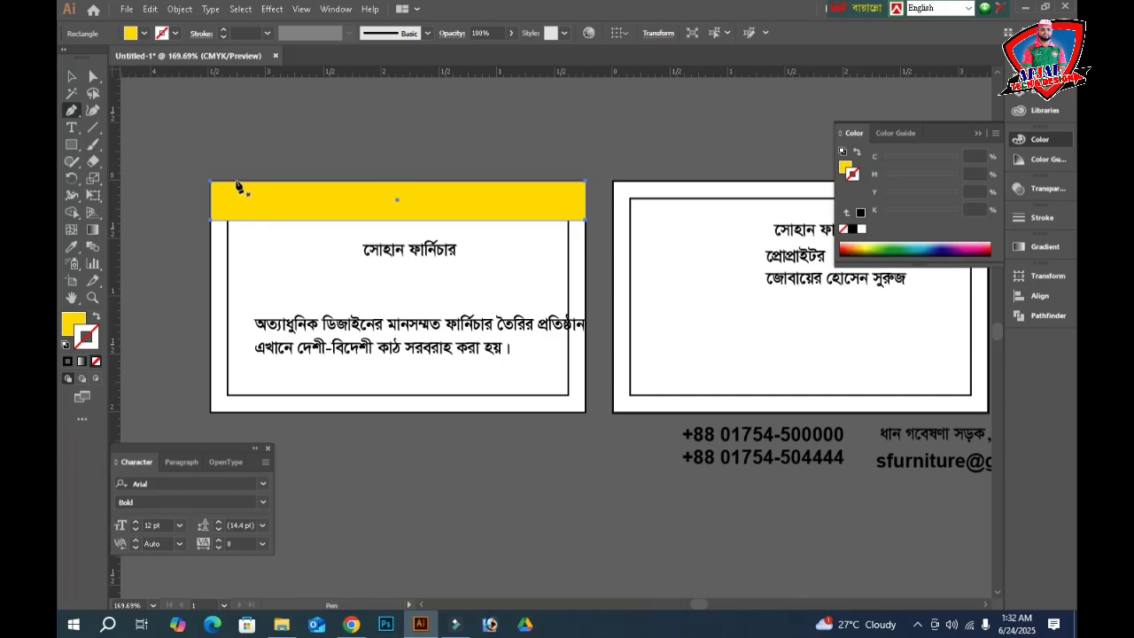
{"action": "left_click", "coordinate": [236, 182]}
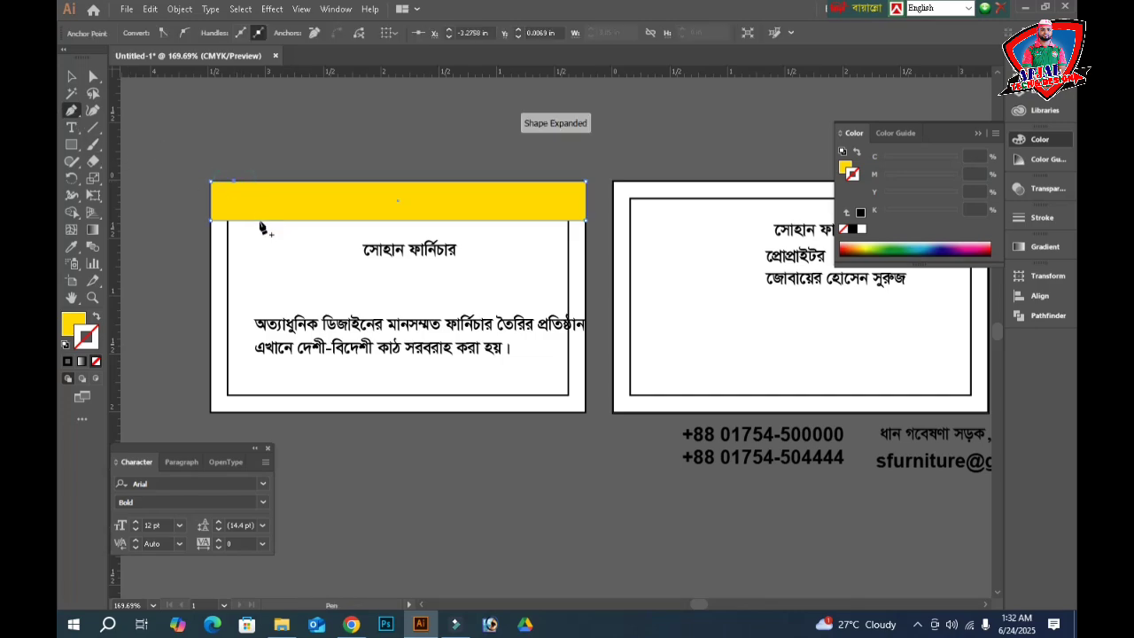
{"action": "left_click", "coordinate": [259, 219]}
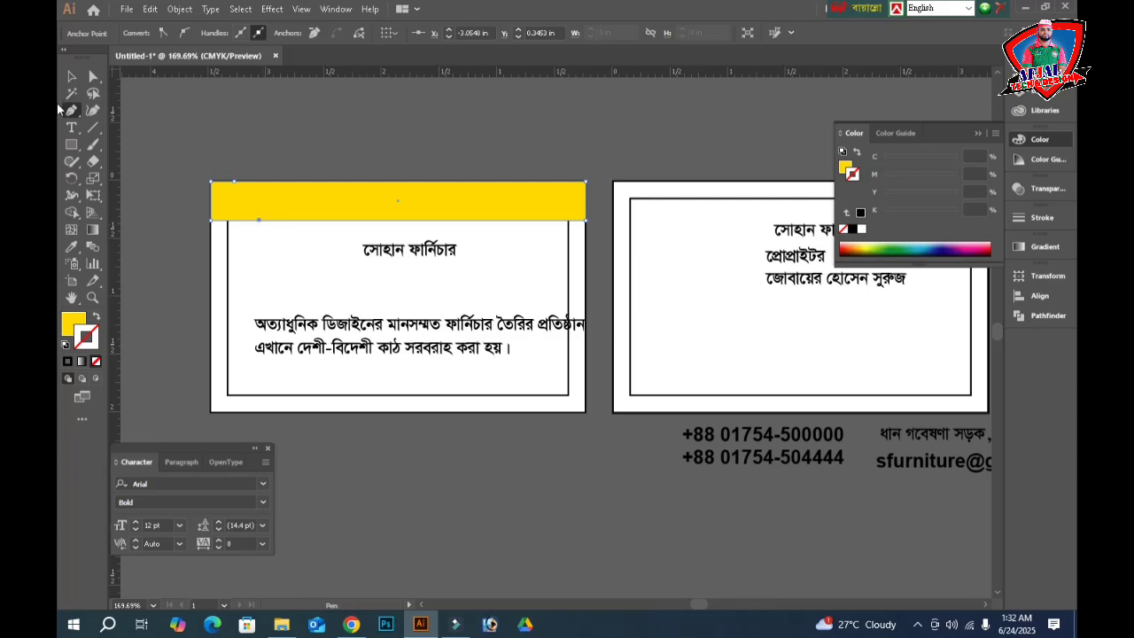
{"action": "left_click", "coordinate": [70, 78]}
{"action": "key", "text": "ctrl+x"}
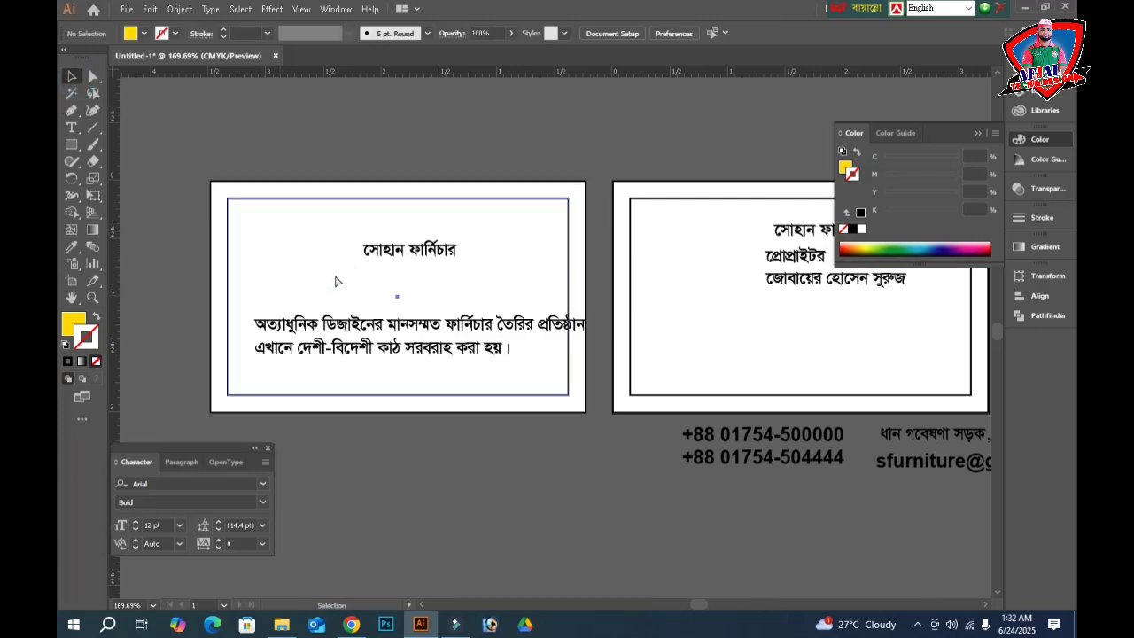
{"action": "left_click", "coordinate": [295, 233]}
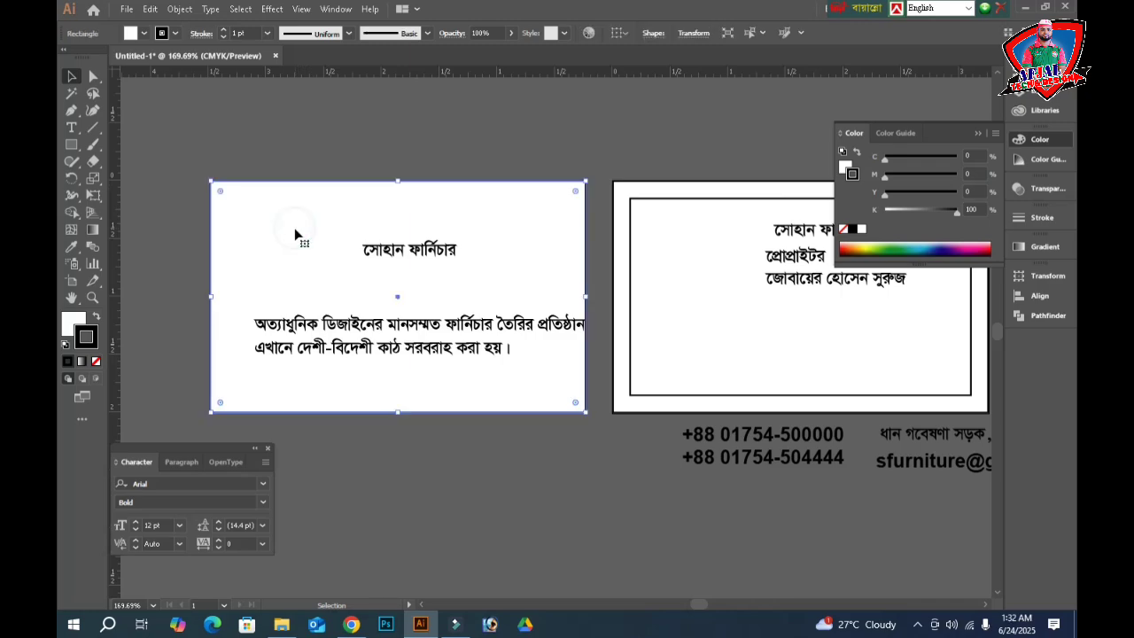
{"action": "left_click", "coordinate": [292, 158]}
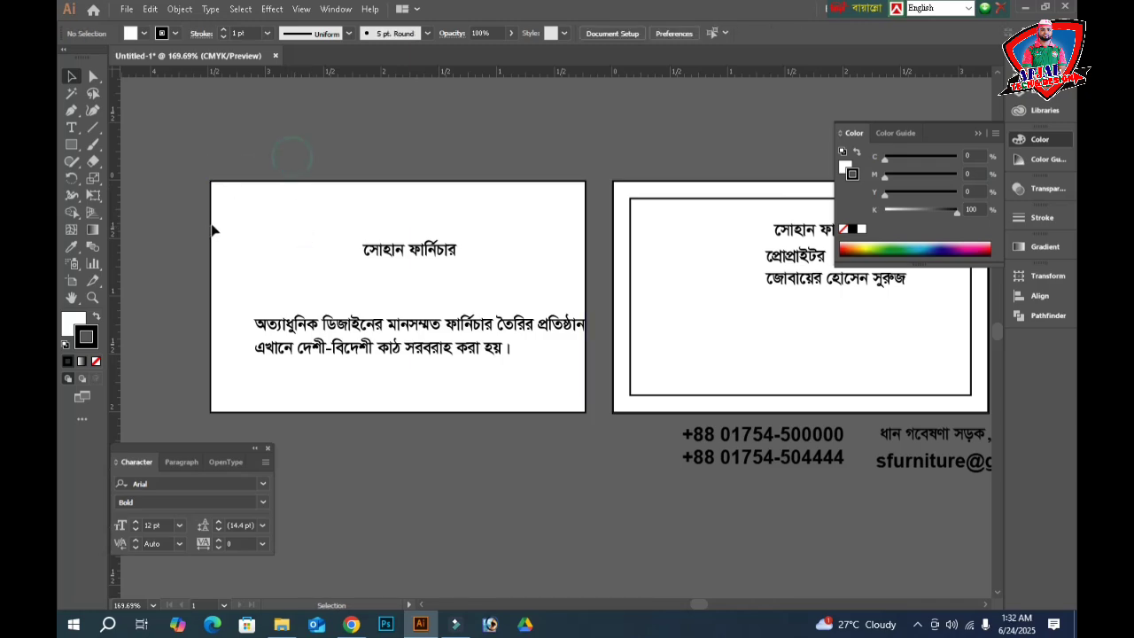
{"action": "left_click_drag", "start_coordinate": [338, 144], "coordinate": [230, 249]}
{"action": "key", "text": "ctrl+a"}
{"action": "key", "text": "ctrl+alt+3"}
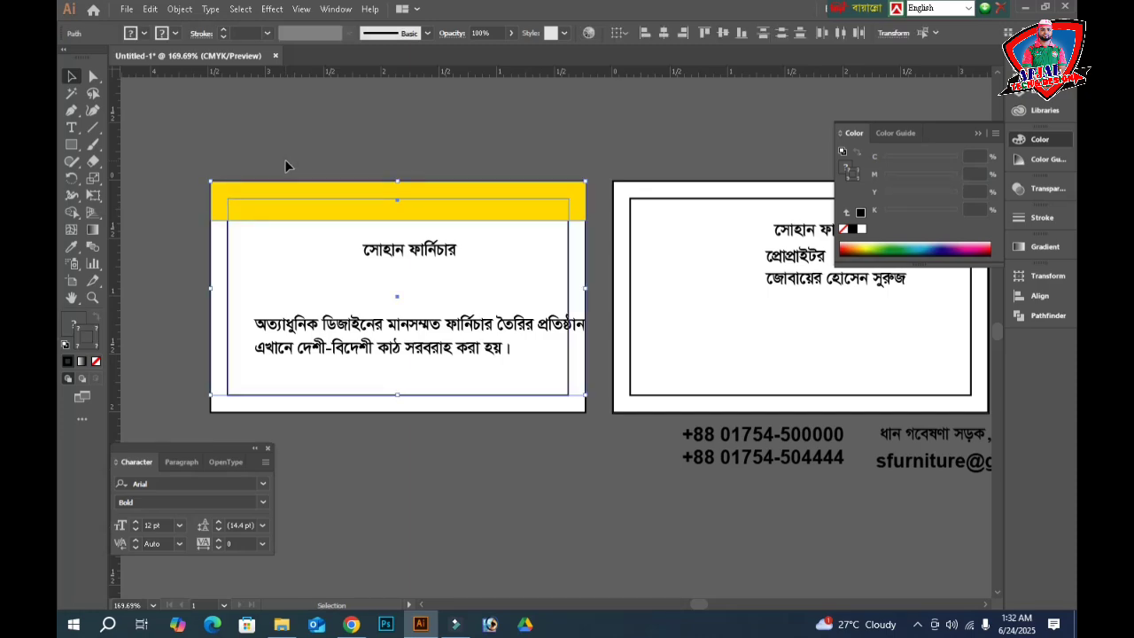
{"action": "left_click", "coordinate": [266, 209]}
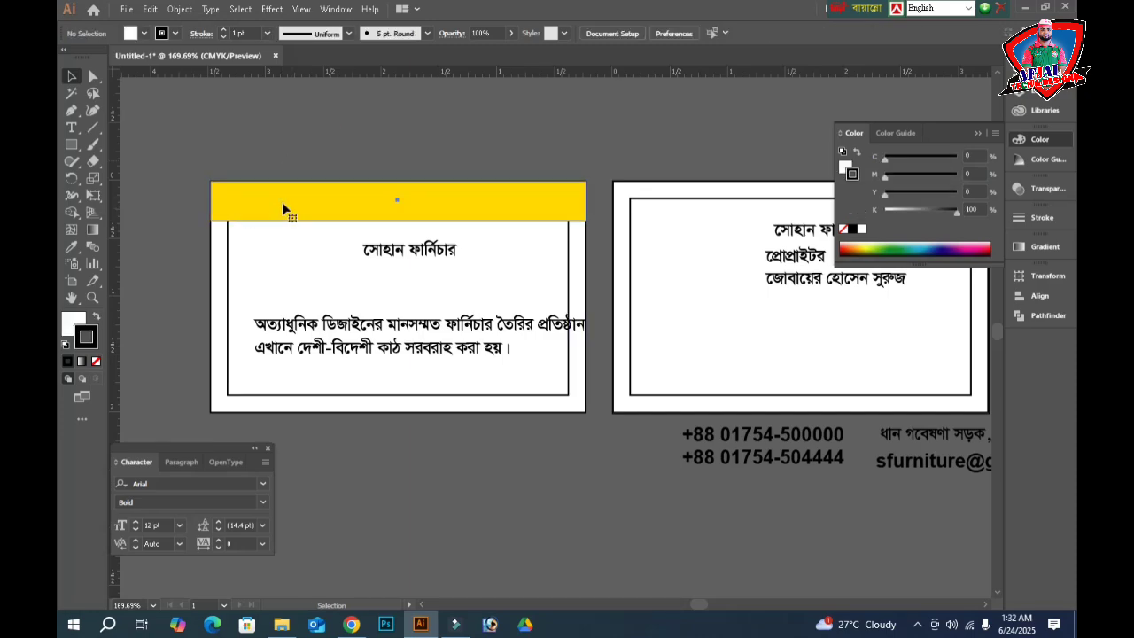
{"action": "left_click", "coordinate": [280, 243], "text": "shift"}
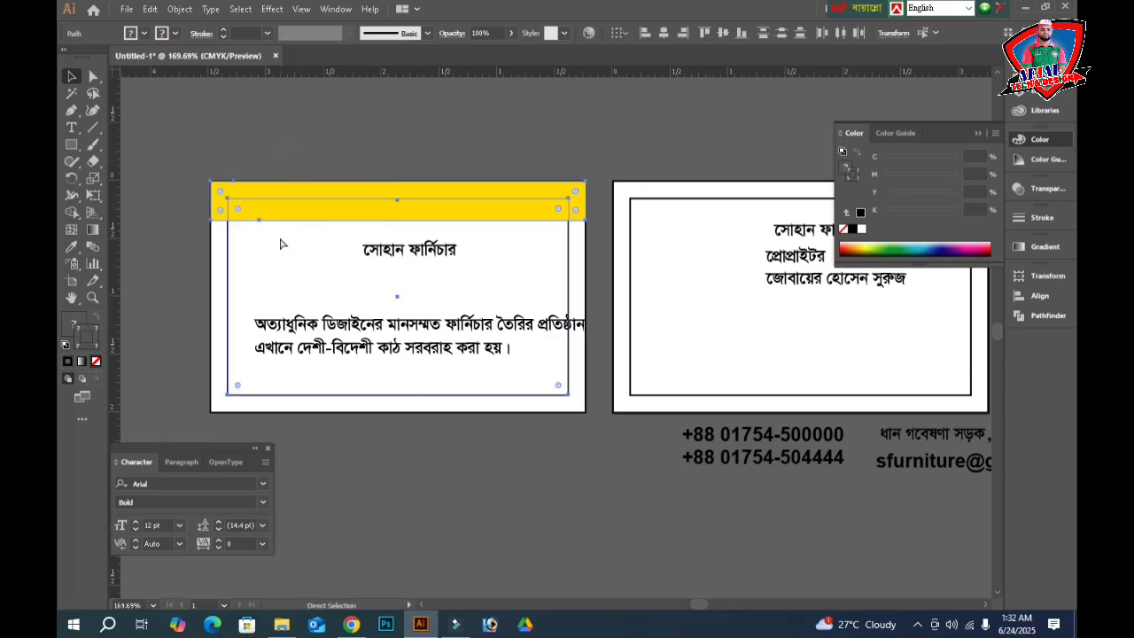
{"action": "key", "text": "ctrl+2"}
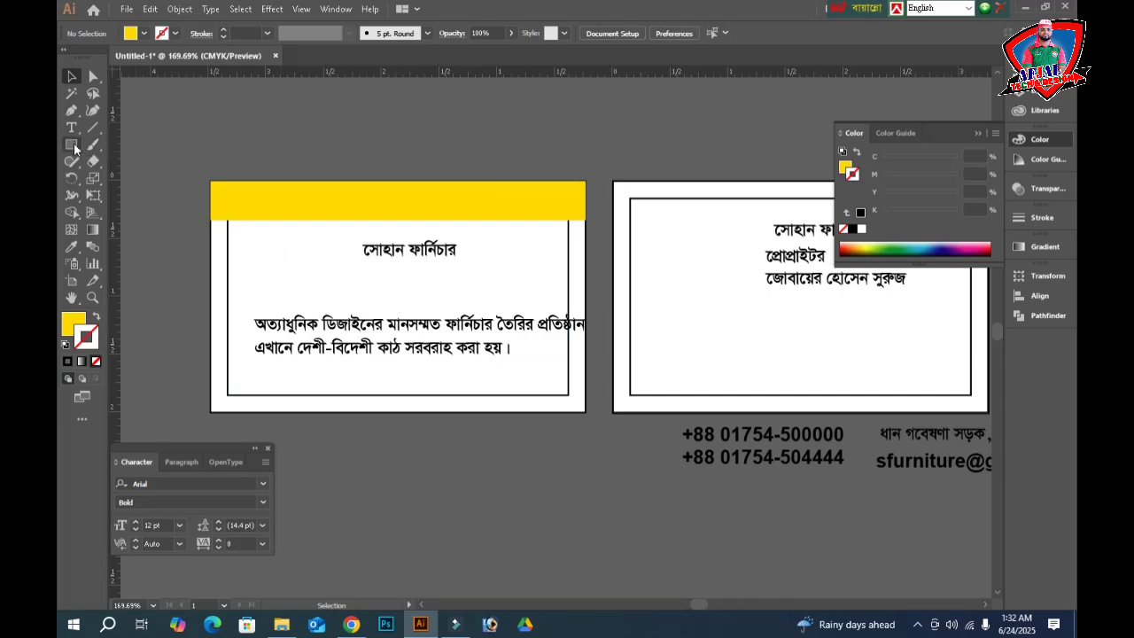
{"action": "left_click", "coordinate": [73, 110]}
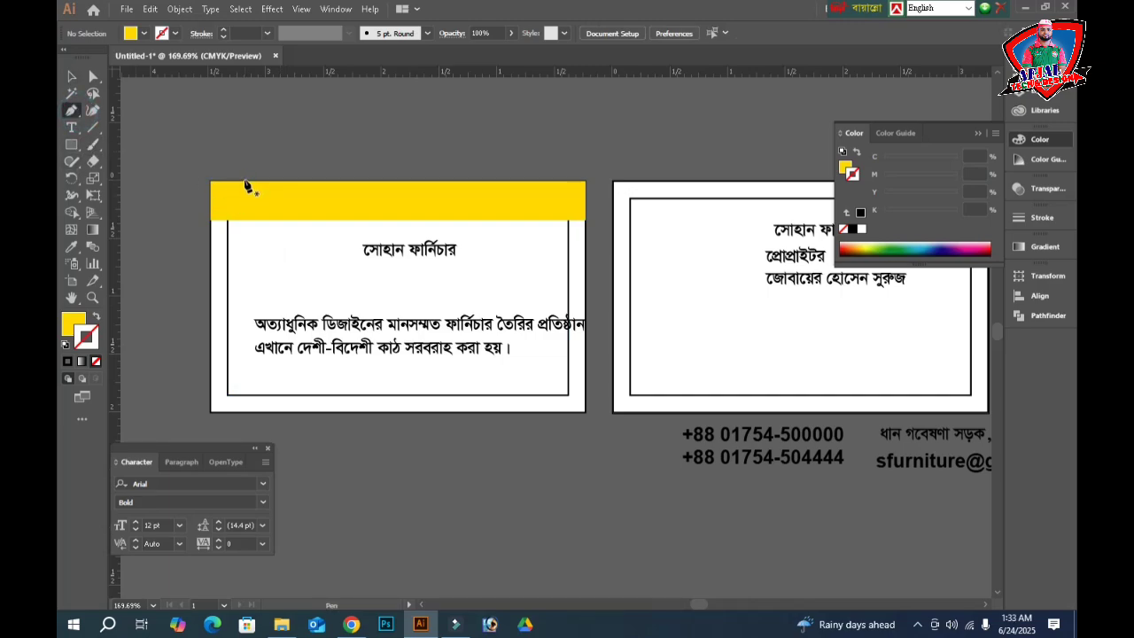
- Draw a curved, slanted accent shape on the left of the top band with the Pen tool
{"action": "left_click", "coordinate": [245, 180]}
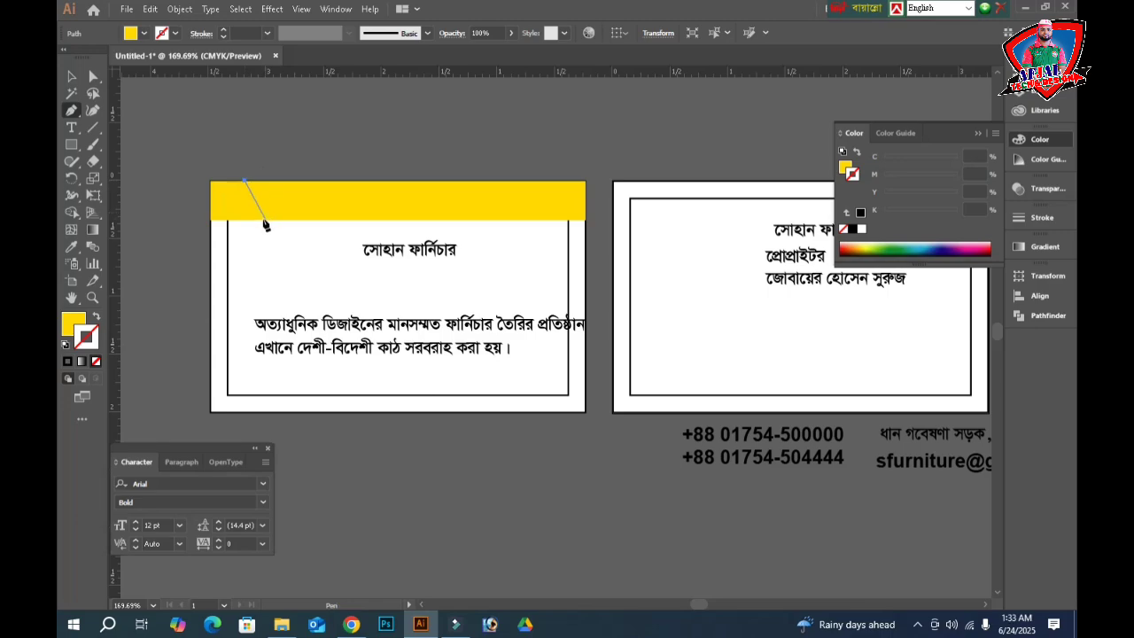
{"action": "left_click_drag", "start_coordinate": [266, 220], "coordinate": [265, 241]}
{"action": "key", "text": "ctrl+z"}
{"action": "left_click_drag", "start_coordinate": [286, 220], "coordinate": [285, 237]}
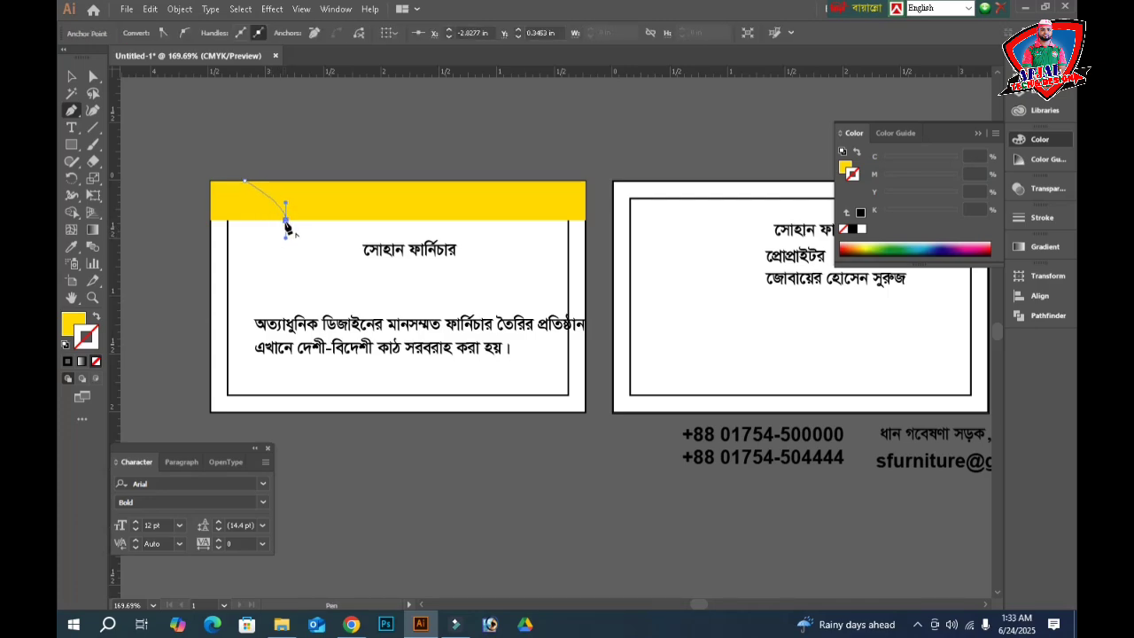
{"action": "left_click", "coordinate": [285, 220]}
{"action": "left_click", "coordinate": [440, 220]}
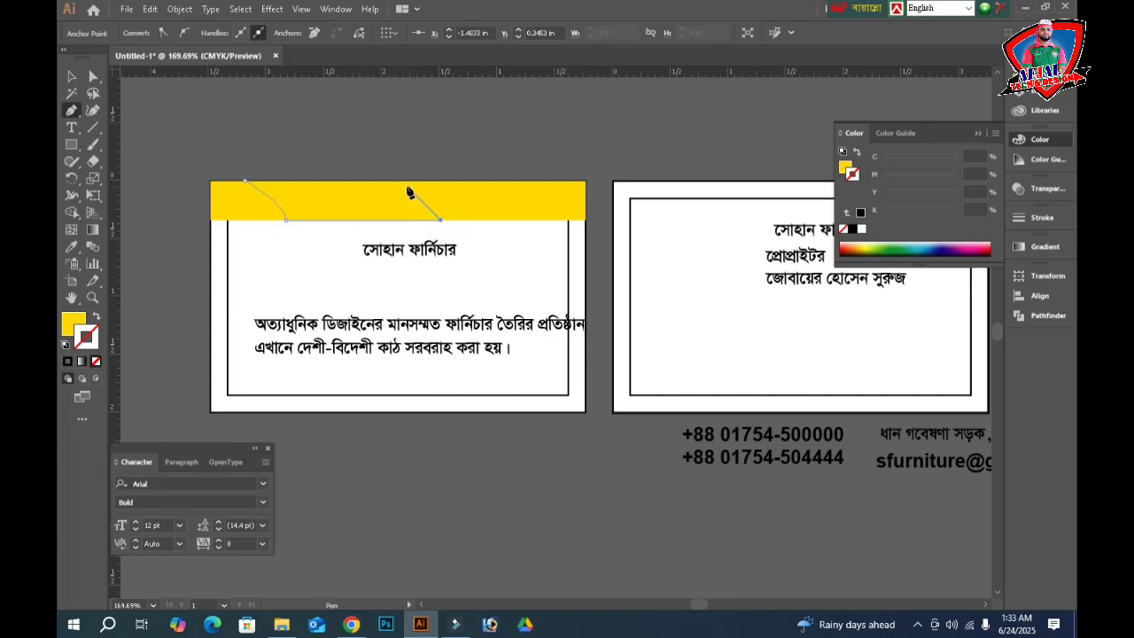
{"action": "left_click", "coordinate": [404, 181]}
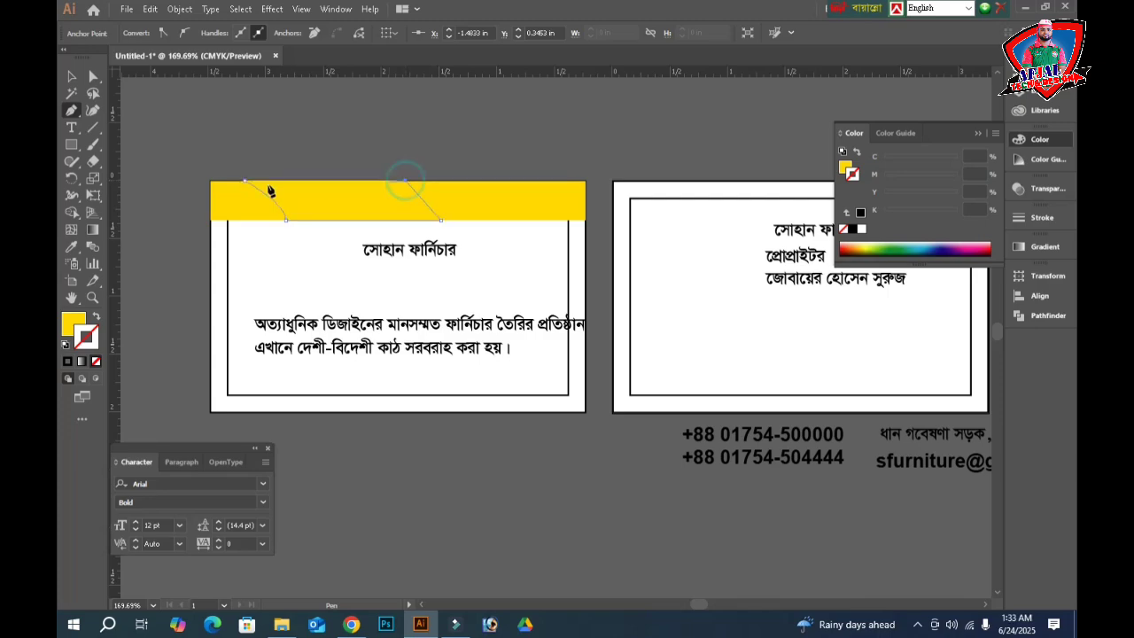
{"action": "left_click", "coordinate": [245, 181]}
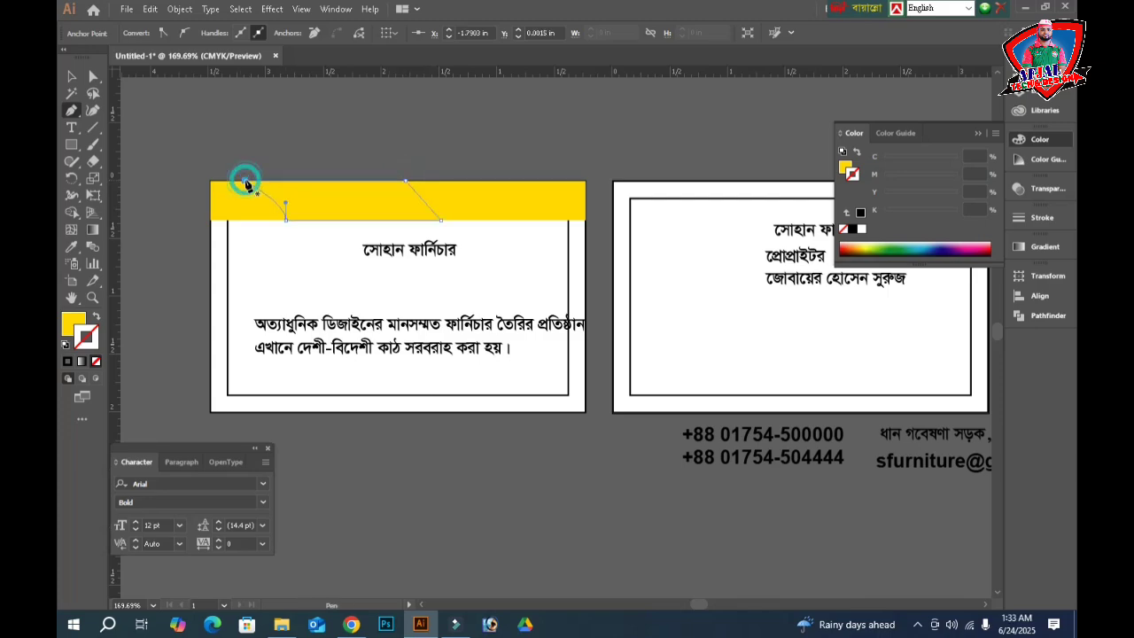
- Fill the accent shape with 33% magenta and 100% yellow, then preview the card
{"action": "left_click", "coordinate": [77, 80]}
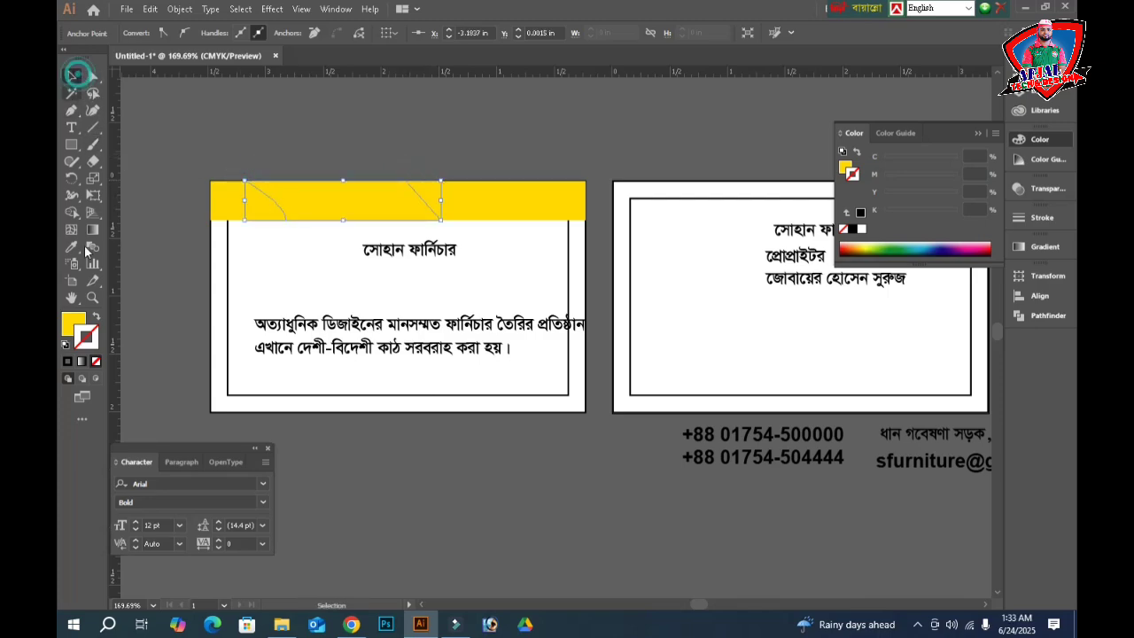
{"action": "left_click", "coordinate": [76, 321]}
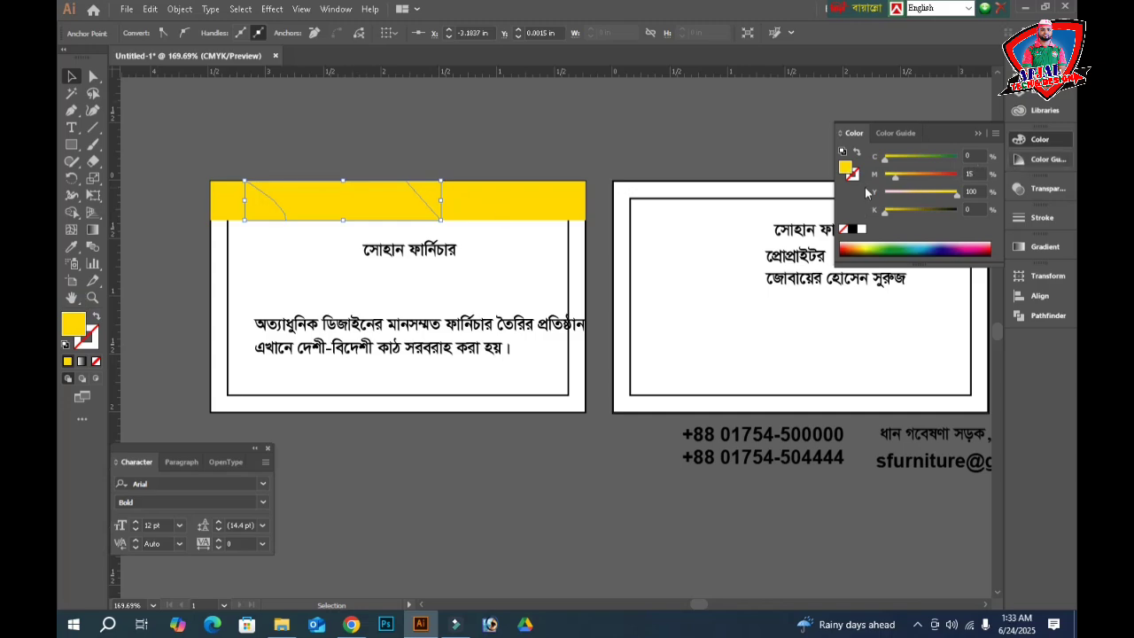
{"action": "left_click_drag", "start_coordinate": [897, 176], "coordinate": [908, 177]}
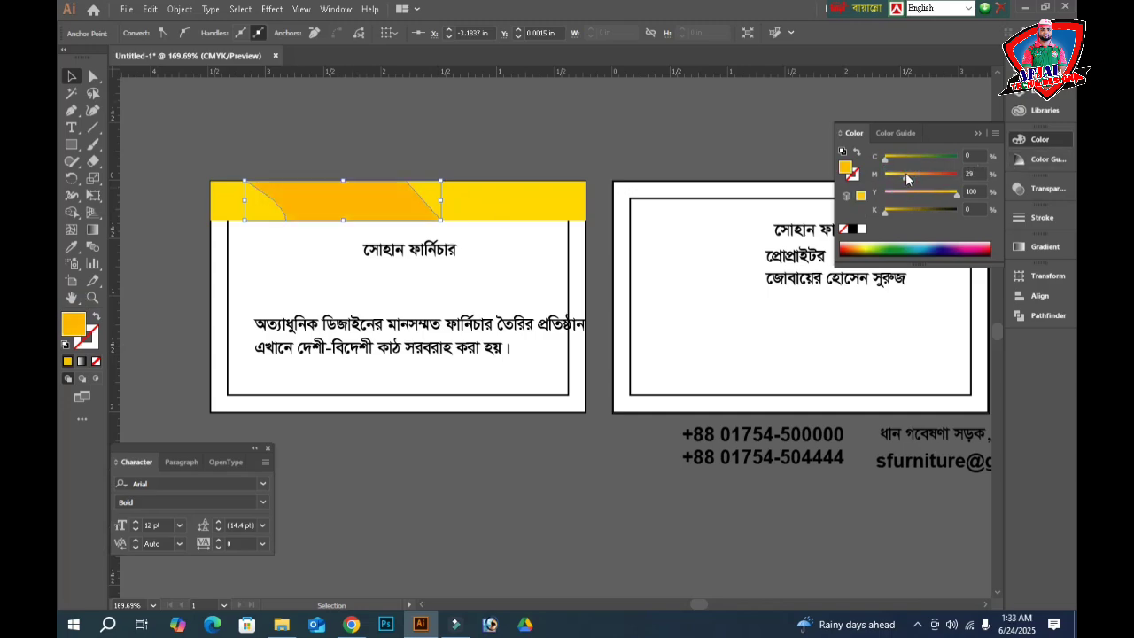
{"action": "left_click", "coordinate": [418, 160]}
{"action": "key", "text": "Tab"}
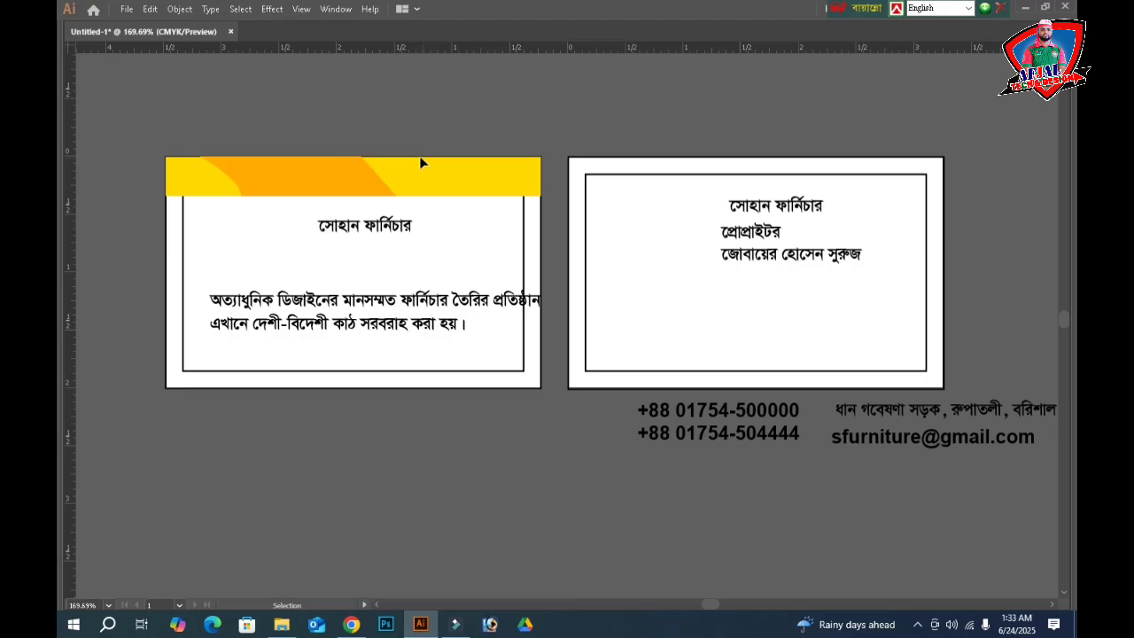
{"action": "key", "text": "Tab"}
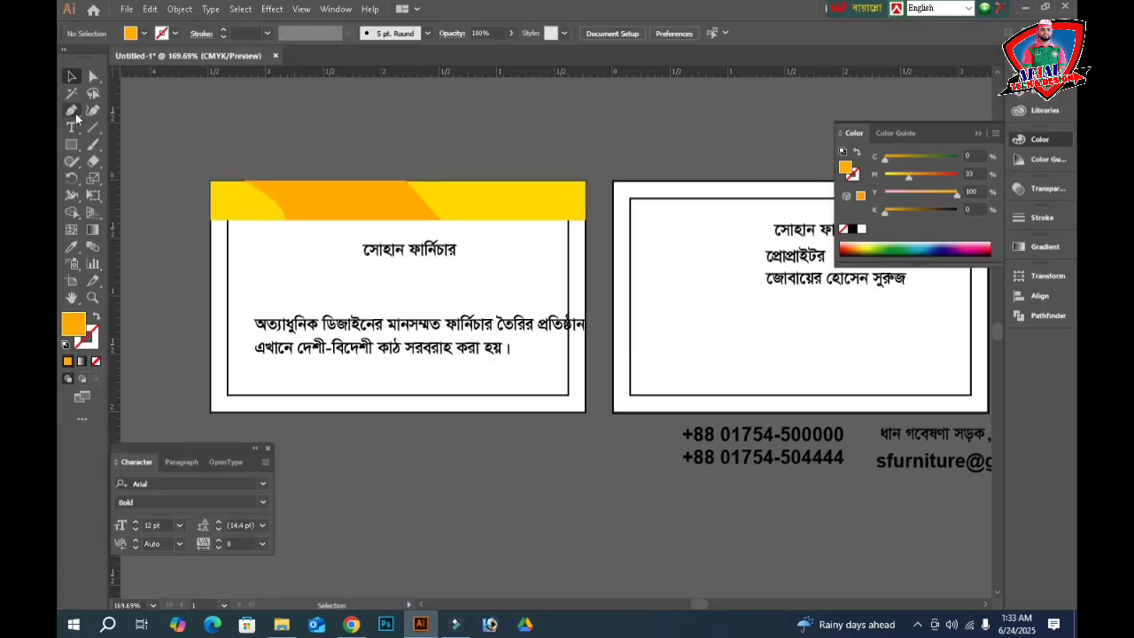
- Draw a diagonal line across the yellow band with a 0.5 pt stroke weight
{"action": "left_click", "coordinate": [92, 127]}
{"action": "left_click_drag", "start_coordinate": [427, 181], "coordinate": [463, 220]}
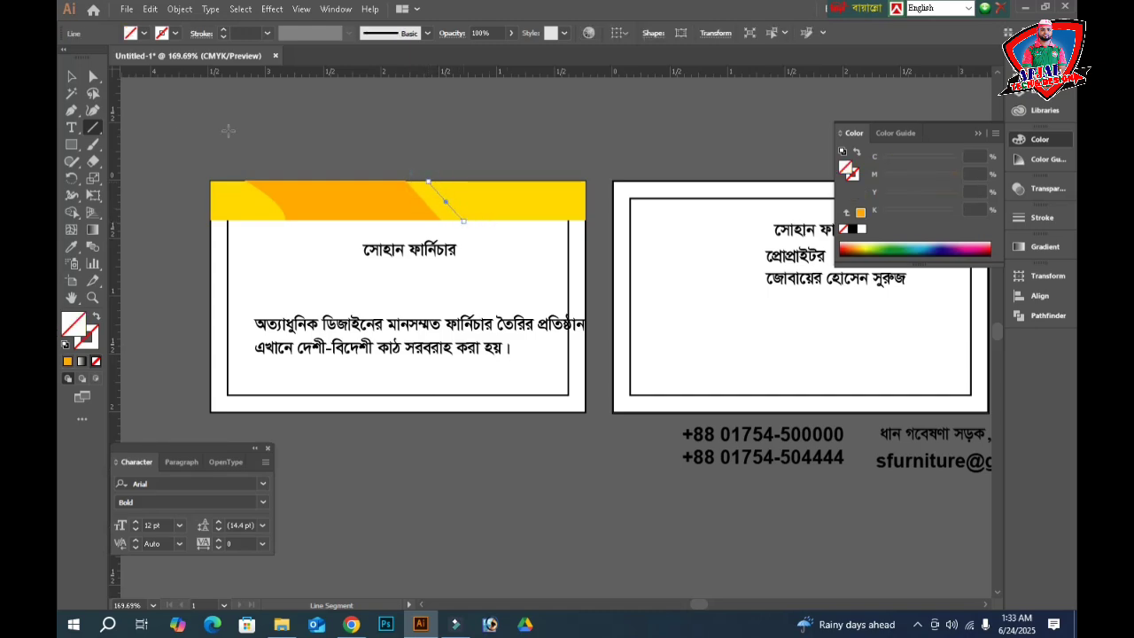
{"action": "left_click", "coordinate": [71, 76]}
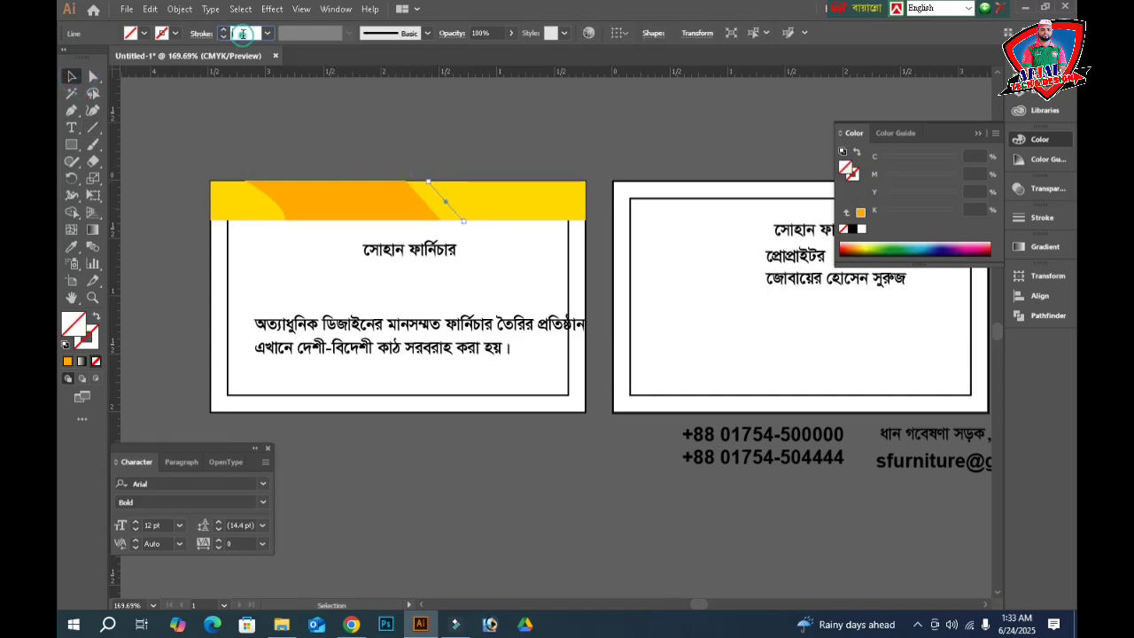
{"action": "left_click", "coordinate": [243, 33]}
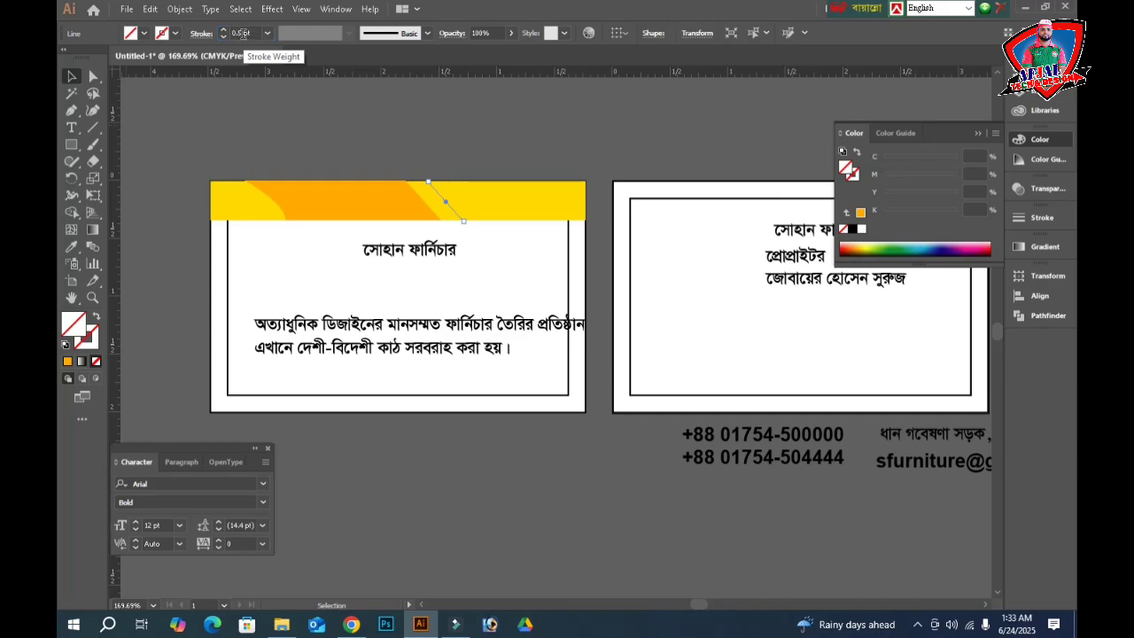
{"action": "key", "text": "Return"}
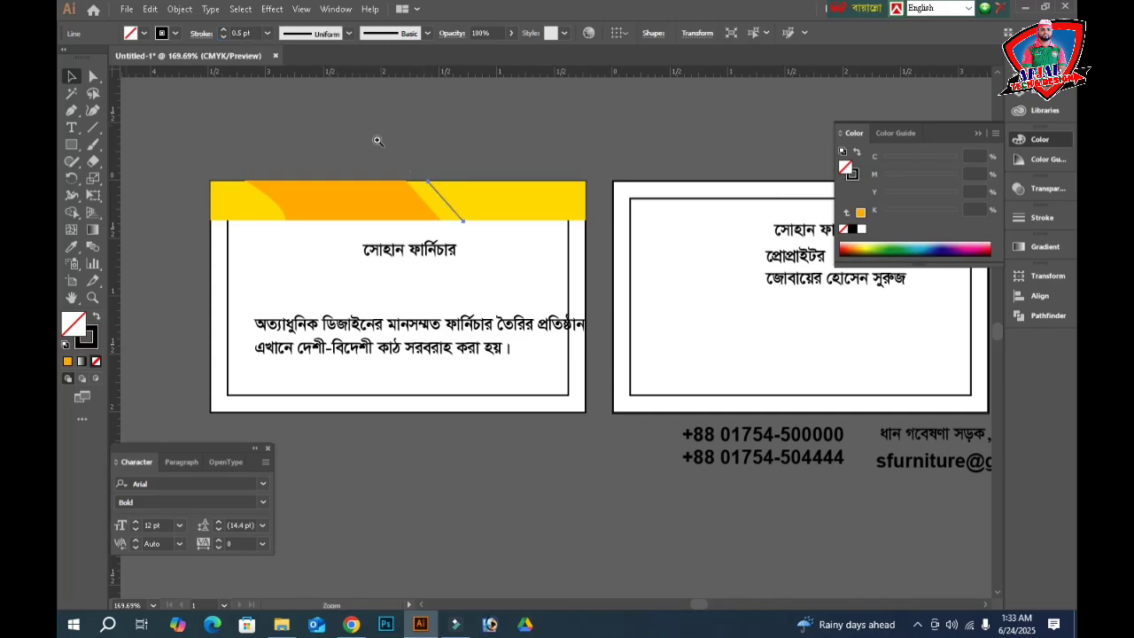
{"action": "left_click_drag", "start_coordinate": [374, 139], "coordinate": [572, 252]}
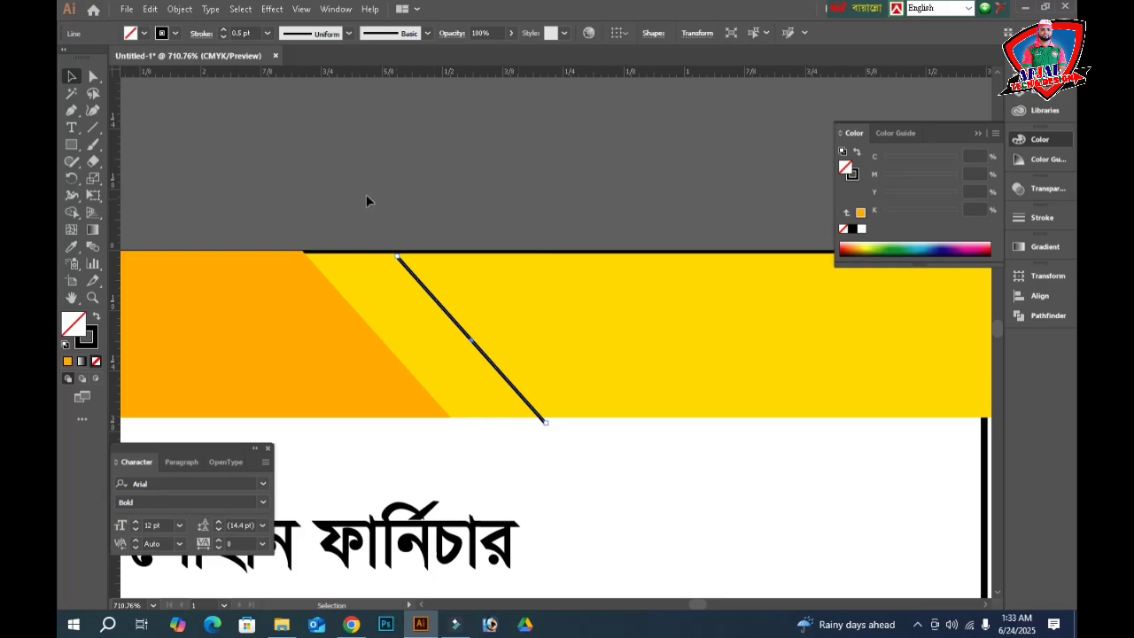
- Extend the line to the band's edge and repeat offset copies into eight parallel lines
{"action": "left_click", "coordinate": [70, 78]}
{"action": "left_click_drag", "start_coordinate": [397, 257], "coordinate": [388, 245]}
{"action": "left_click_drag", "start_coordinate": [469, 341], "coordinate": [530, 335]}
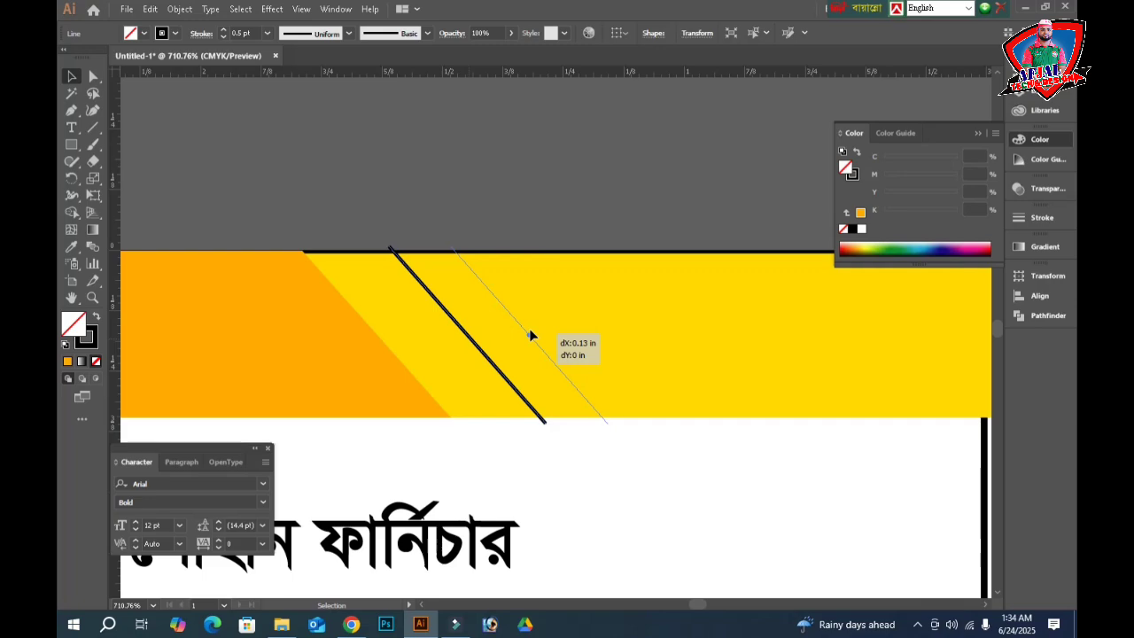
{"action": "left_click_drag", "start_coordinate": [530, 334], "coordinate": [530, 335]}
{"action": "key", "text": "ctrl"}
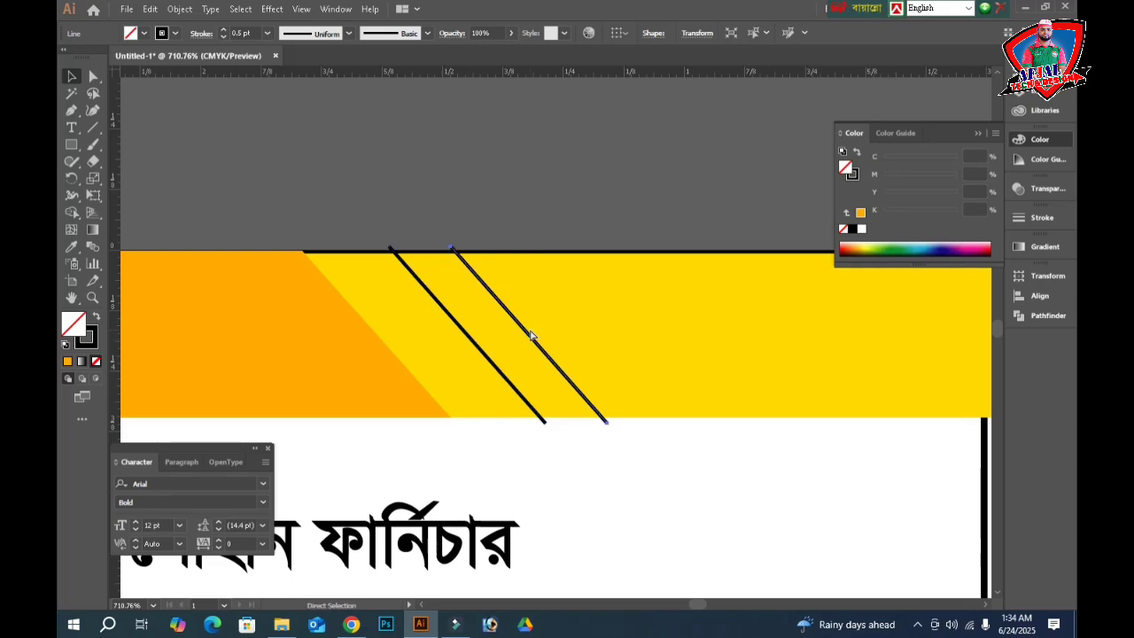
{"action": "key", "text": "ctrl+d"}
{"action": "key", "text": "ctrl+d"}
{"action": "key", "text": "ctrl+d"}
{"action": "key", "text": "ctrl+d"}
{"action": "key", "text": "ctrl+d"}
{"action": "key", "text": "ctrl+d"}
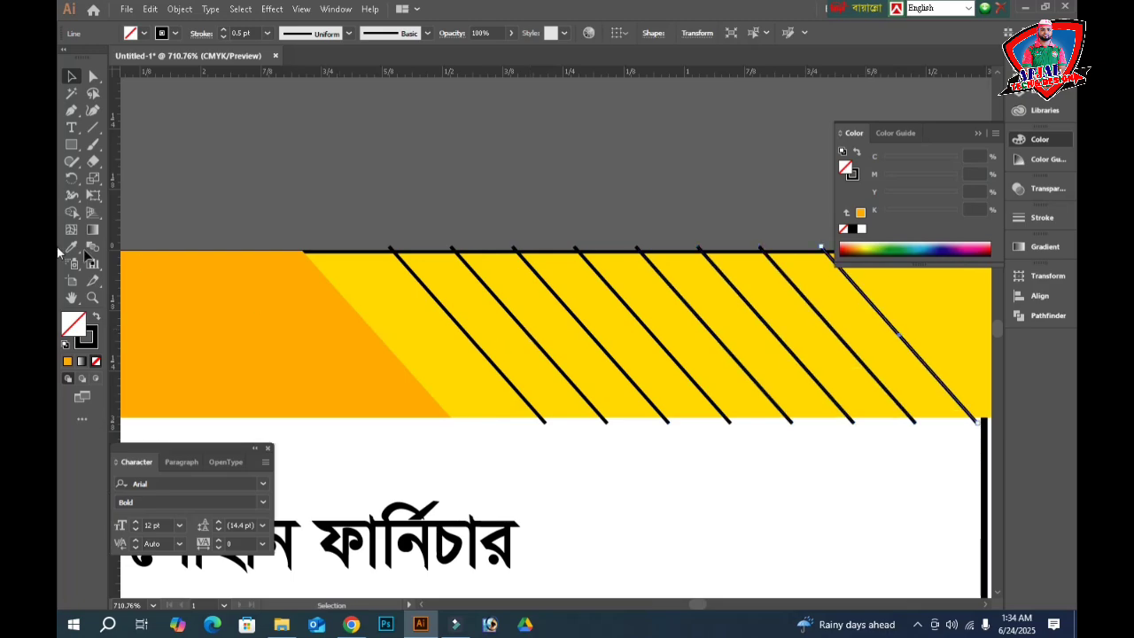
- Select all eight diagonal lines and turn their stroke white (K 0)
{"action": "left_click", "coordinate": [75, 78]}
{"action": "left_click_drag", "start_coordinate": [416, 353], "coordinate": [915, 322]}
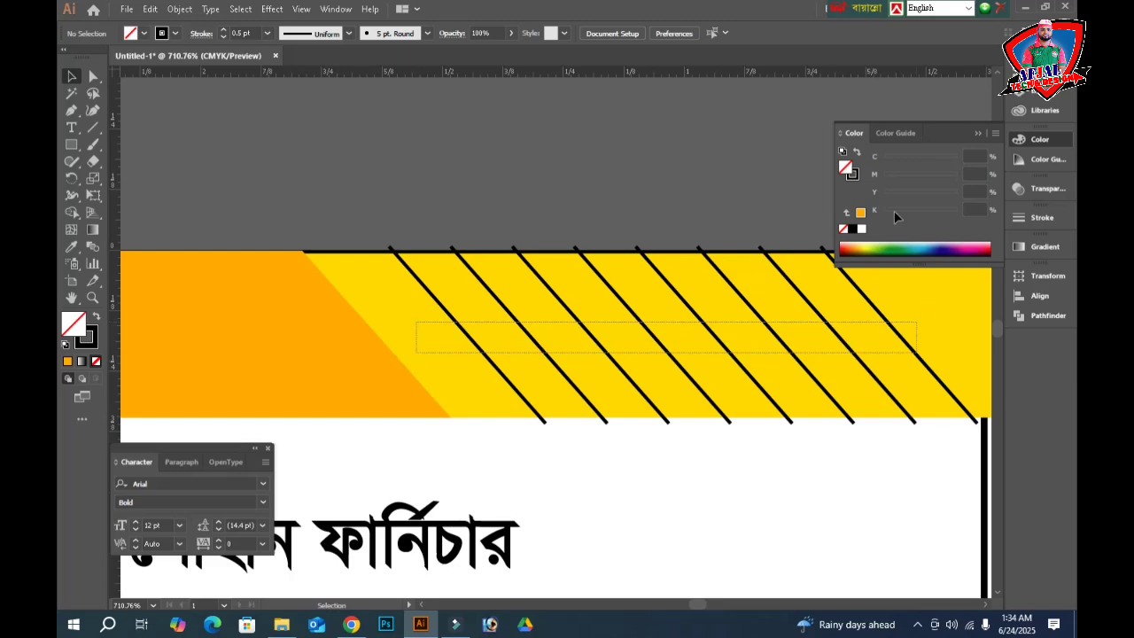
{"action": "left_click", "coordinate": [854, 177]}
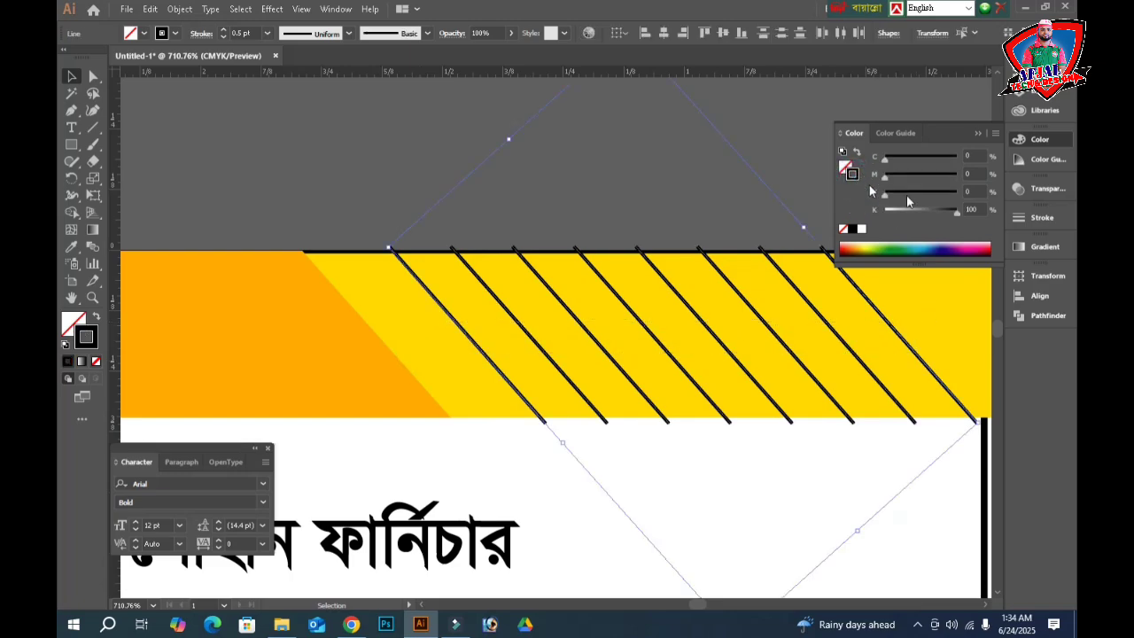
{"action": "left_click_drag", "start_coordinate": [933, 211], "coordinate": [877, 220]}
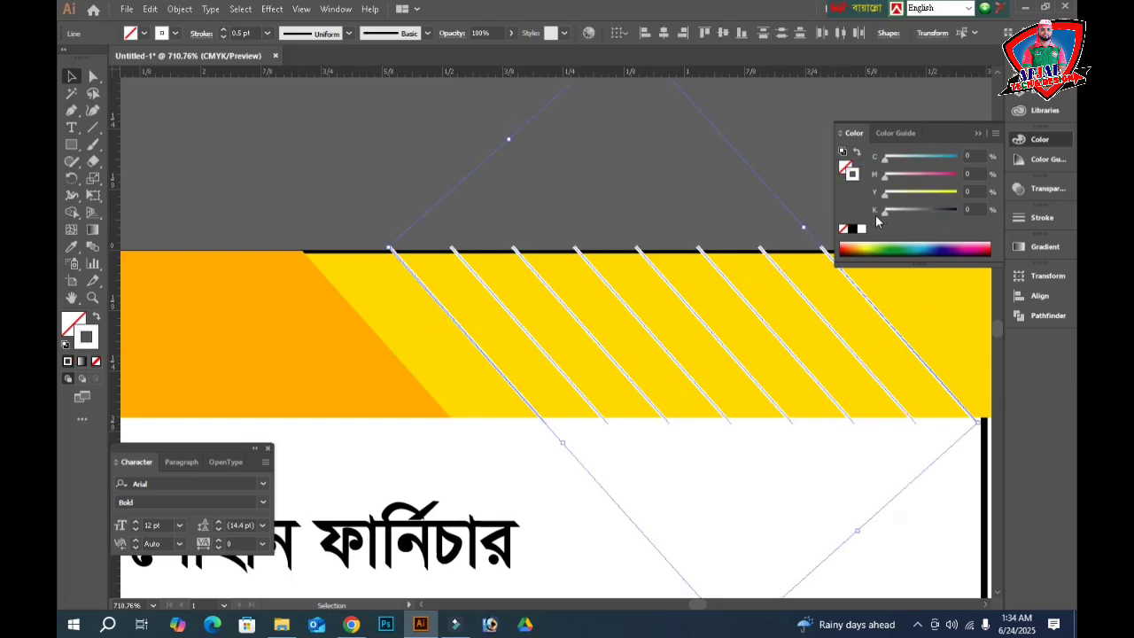
{"action": "left_click", "coordinate": [613, 206]}
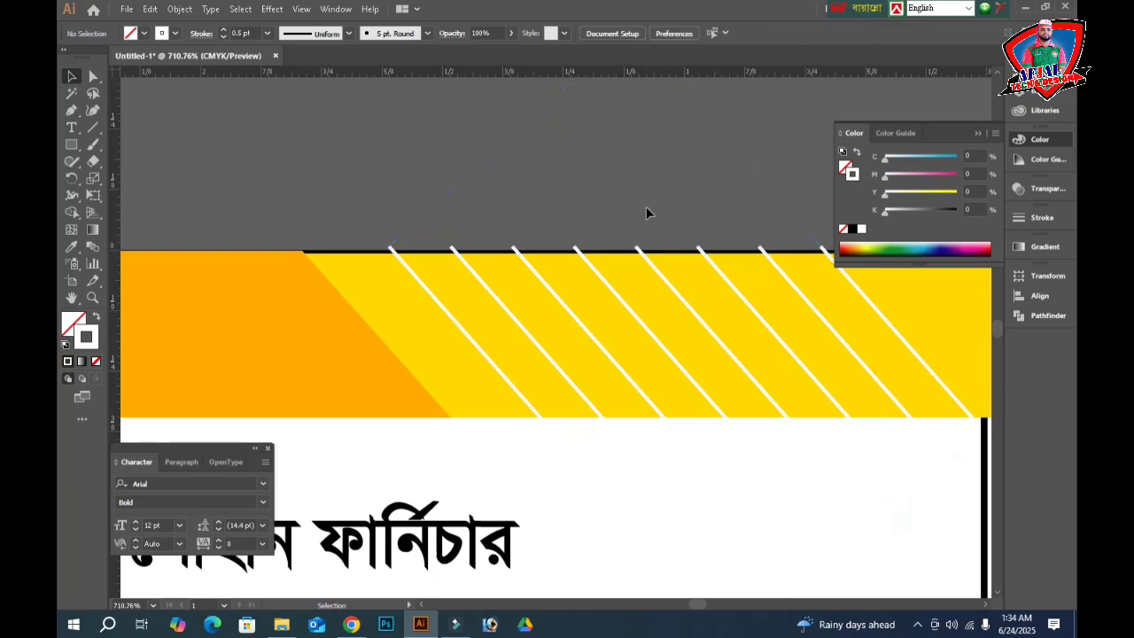
{"action": "left_click", "coordinate": [645, 208]}
- Preview the whole card zoomed out and clear the selection
{"action": "key", "text": "Tab"}
{"action": "key", "text": "a"}
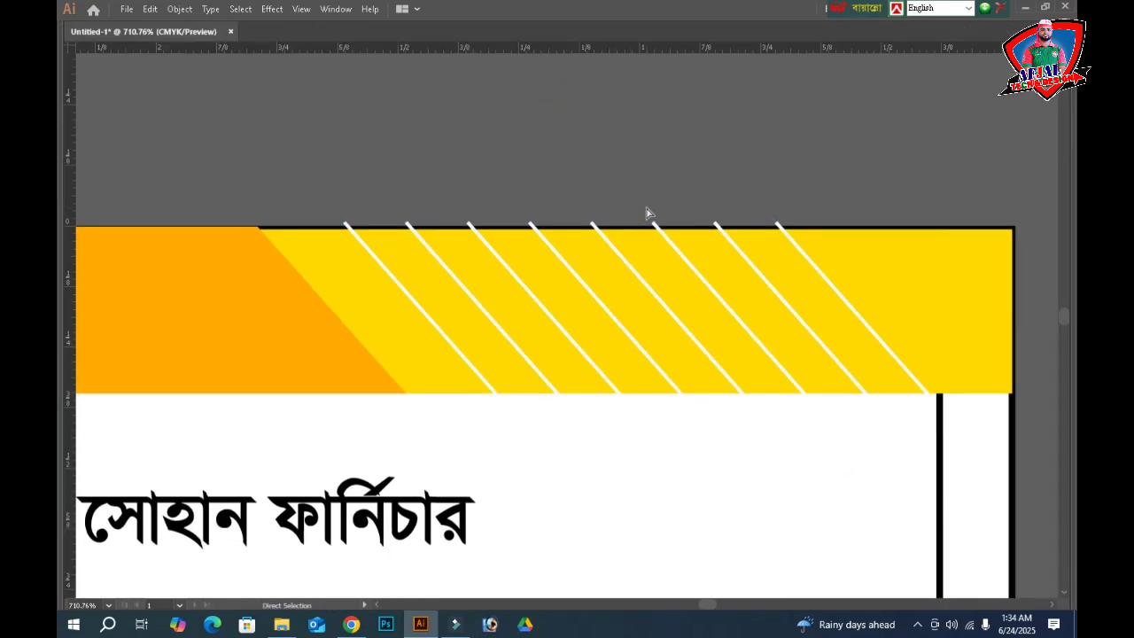
{"action": "key", "text": "v"}
{"action": "key", "text": "ctrl+minus"}
{"action": "key", "text": "ctrl+minus"}
{"action": "key", "text": "ctrl+minus"}
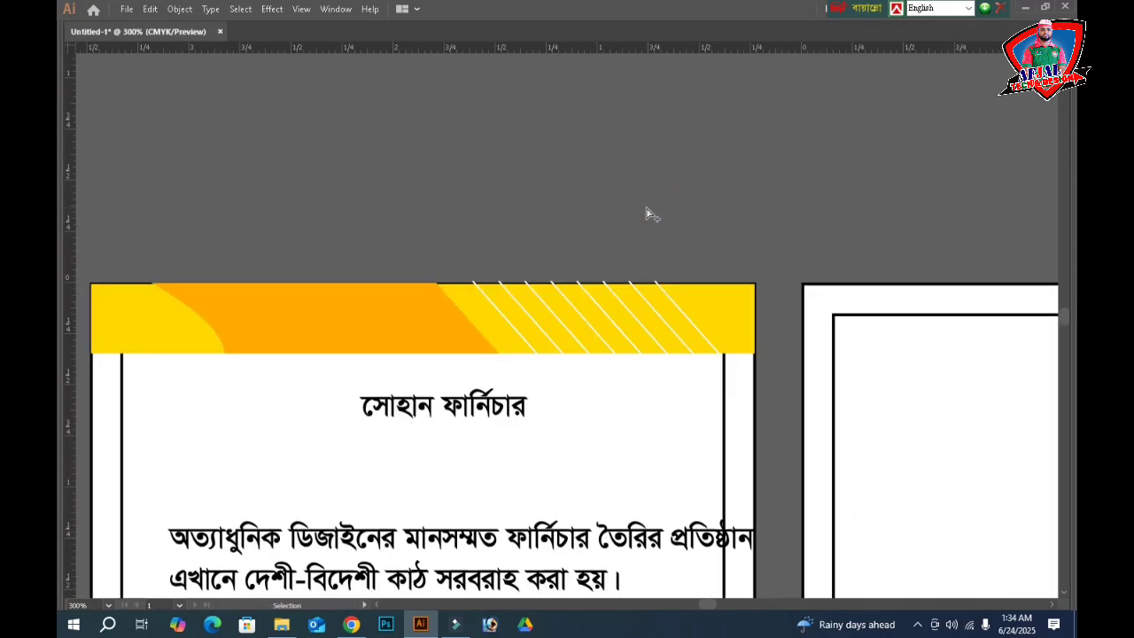
{"action": "left_click", "coordinate": [504, 284]}
{"action": "left_click", "coordinate": [586, 221]}
{"action": "left_click_drag", "start_coordinate": [789, 418], "coordinate": [688, 432]}
{"action": "key", "text": "a"}
{"action": "key", "text": "ctrl+shift+a"}
{"action": "key", "text": "v"}
- Zoom to 400% on the striped banner and select it together with its stripes
{"action": "key", "text": "ctrl+space"}
{"action": "left_click_drag", "start_coordinate": [396, 247], "coordinate": [785, 324]}
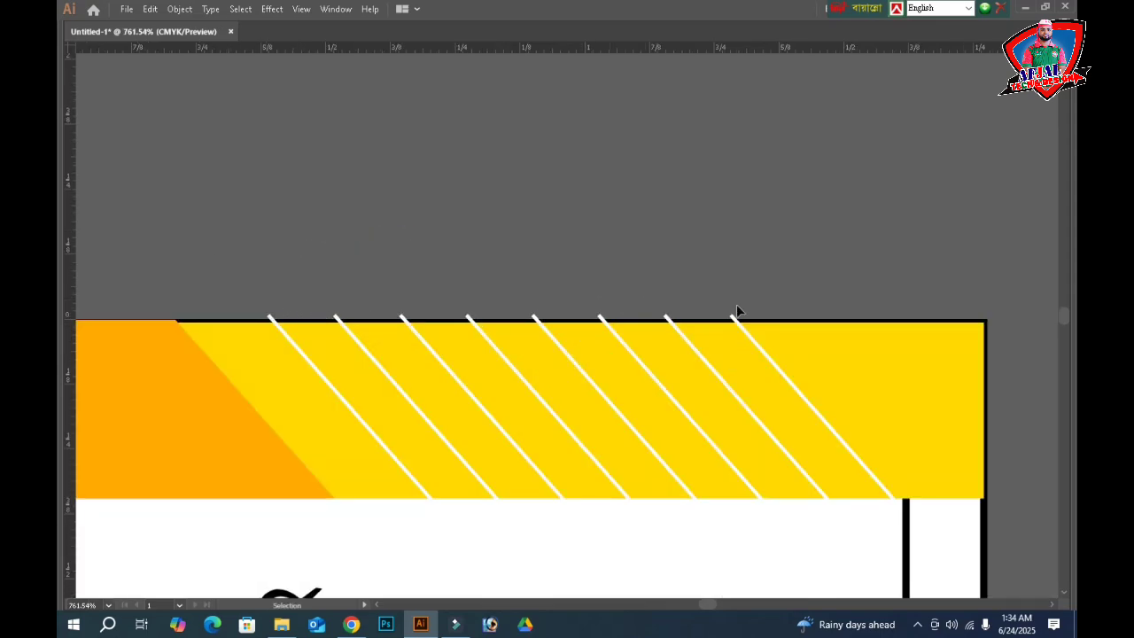
{"action": "left_click_drag", "start_coordinate": [639, 283], "coordinate": [864, 196]}
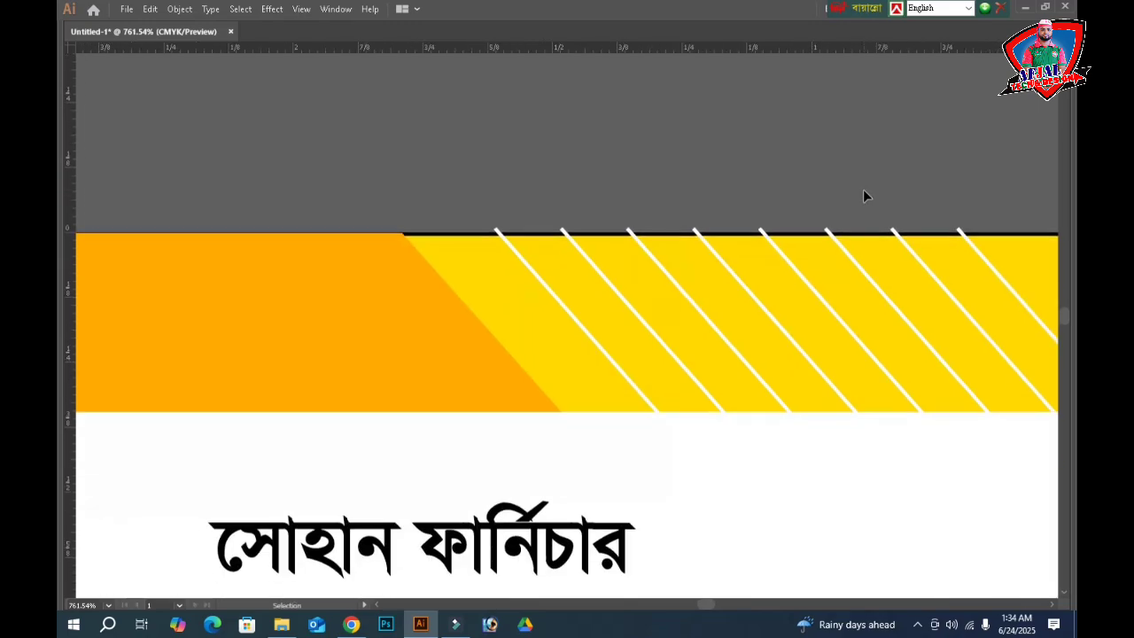
{"action": "key", "text": "ctrl+minus"}
{"action": "key", "text": "ctrl+minus"}
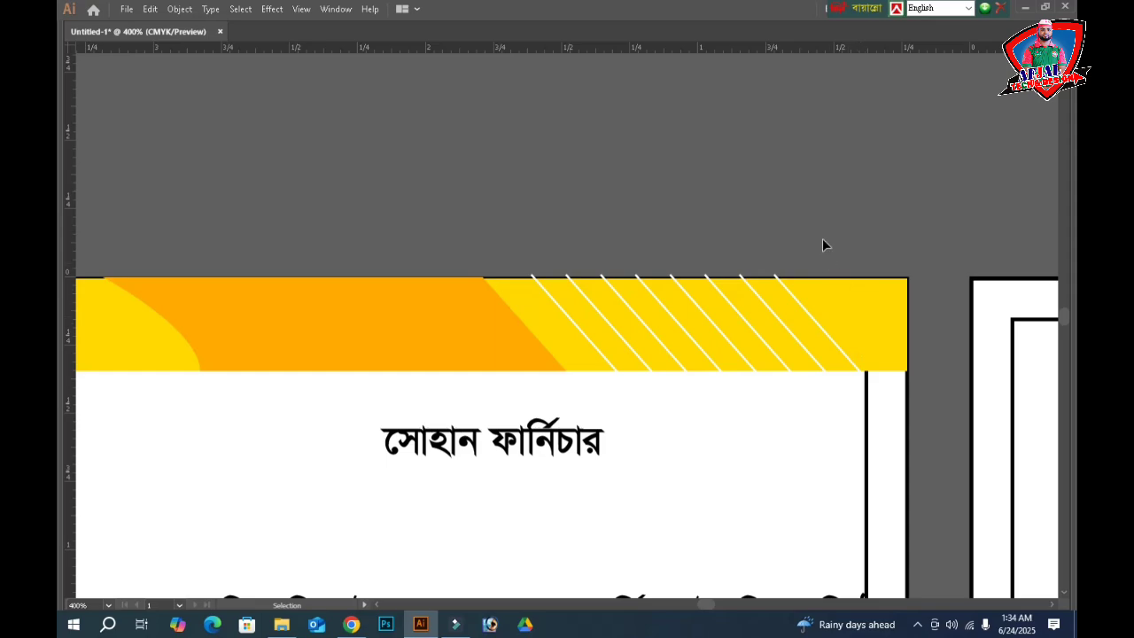
{"action": "left_click_drag", "start_coordinate": [822, 244], "coordinate": [310, 378]}
{"action": "key", "text": "Tab"}
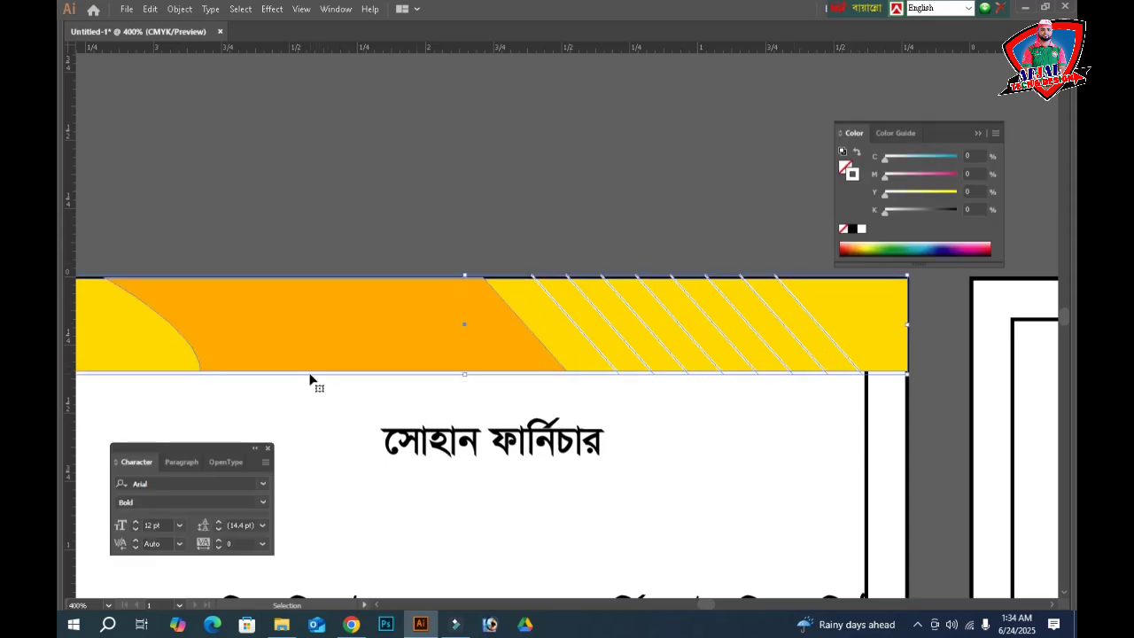
- Merge the band's pieces along its top and bottom edges with the Shape Builder to trim the stripes
{"action": "left_click", "coordinate": [71, 213]}
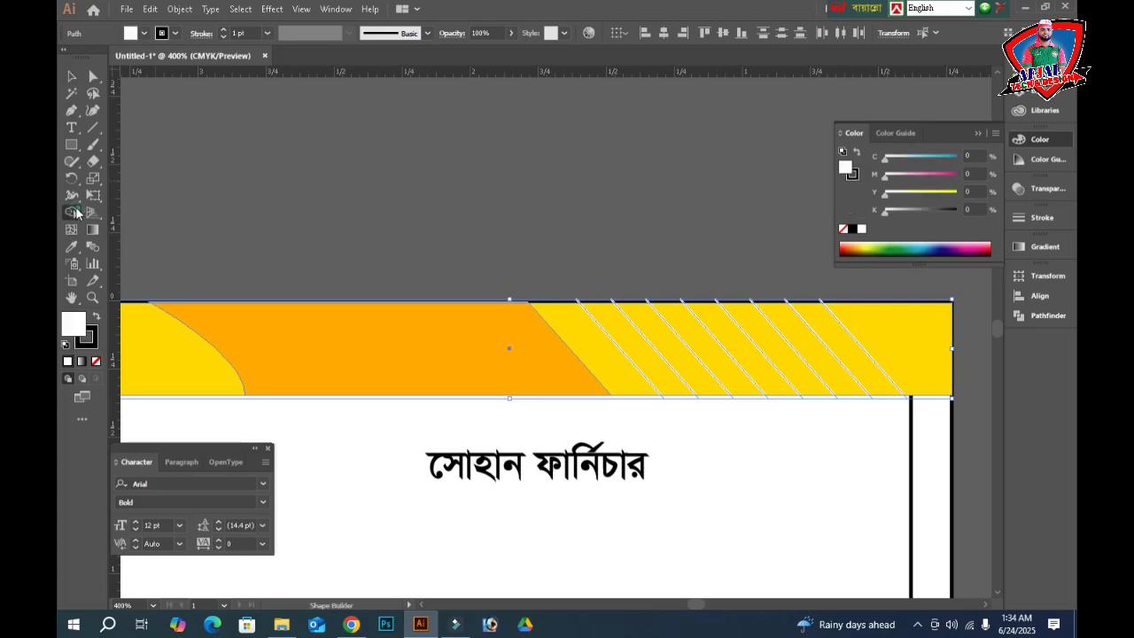
{"action": "key", "text": "ctrl+space"}
{"action": "left_click_drag", "start_coordinate": [385, 239], "coordinate": [910, 320]}
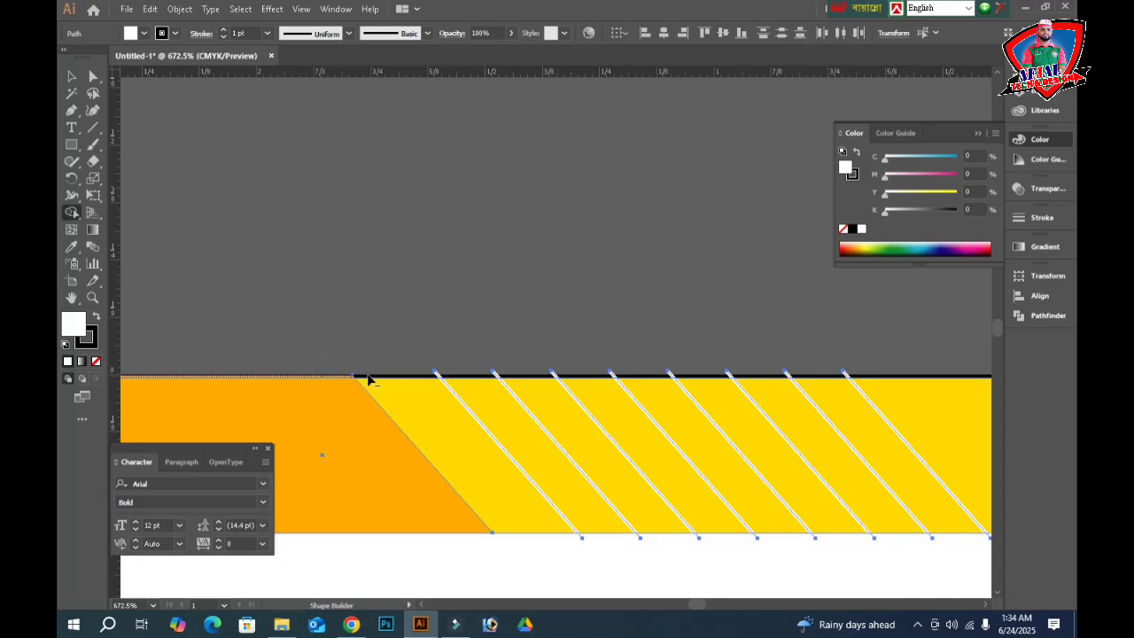
{"action": "left_click_drag", "start_coordinate": [434, 374], "coordinate": [859, 377]}
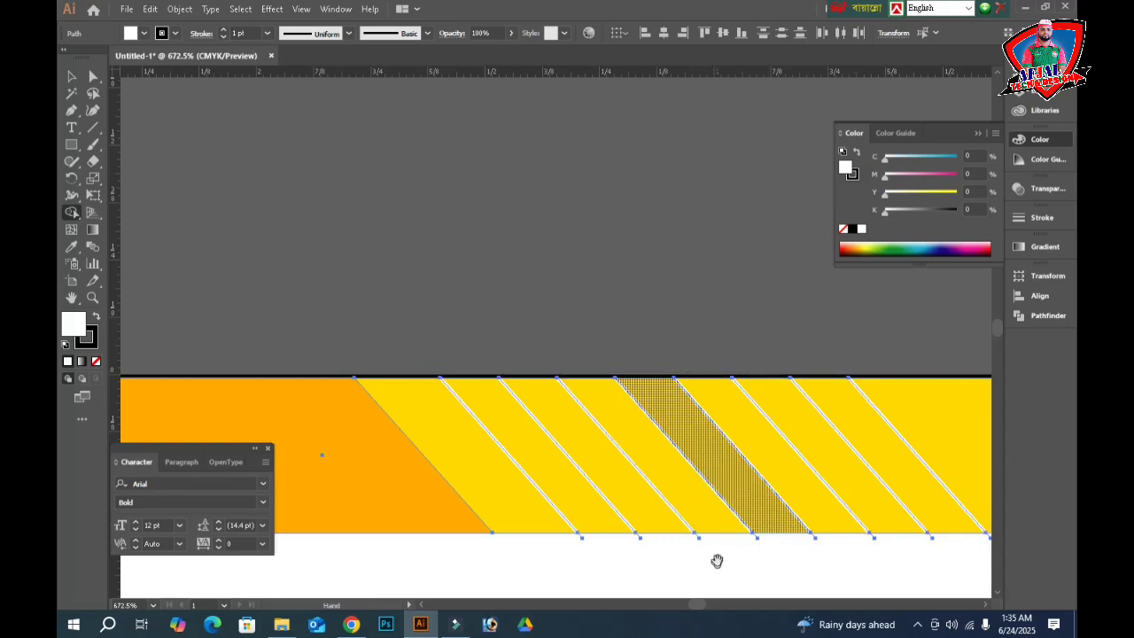
{"action": "left_click_drag", "start_coordinate": [717, 561], "coordinate": [645, 413]}
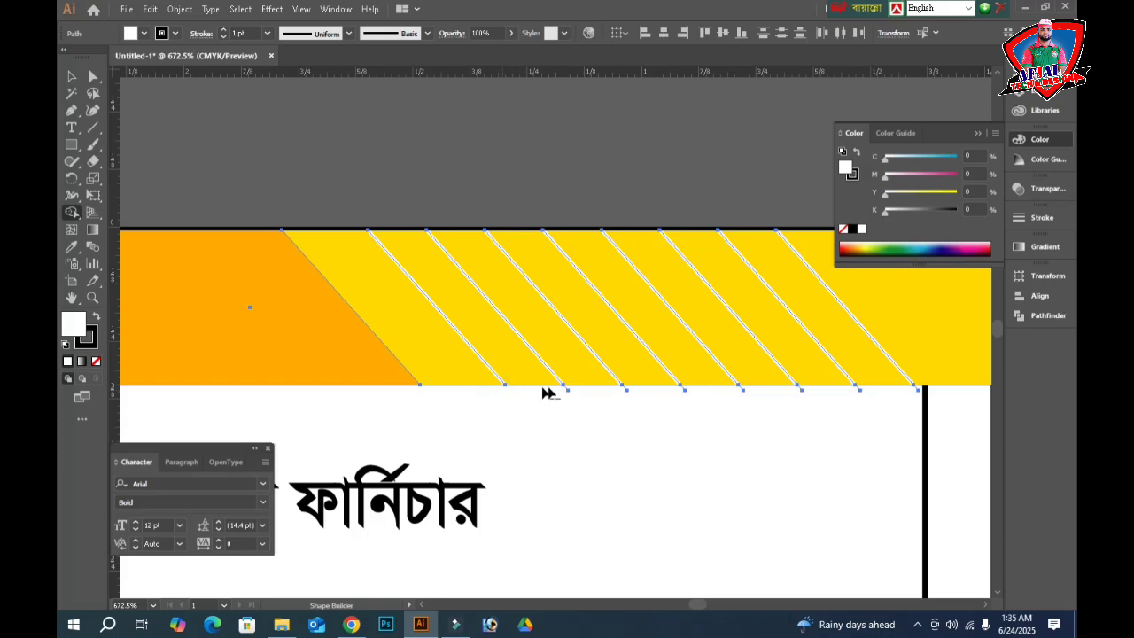
{"action": "left_click_drag", "start_coordinate": [555, 388], "coordinate": [923, 391]}
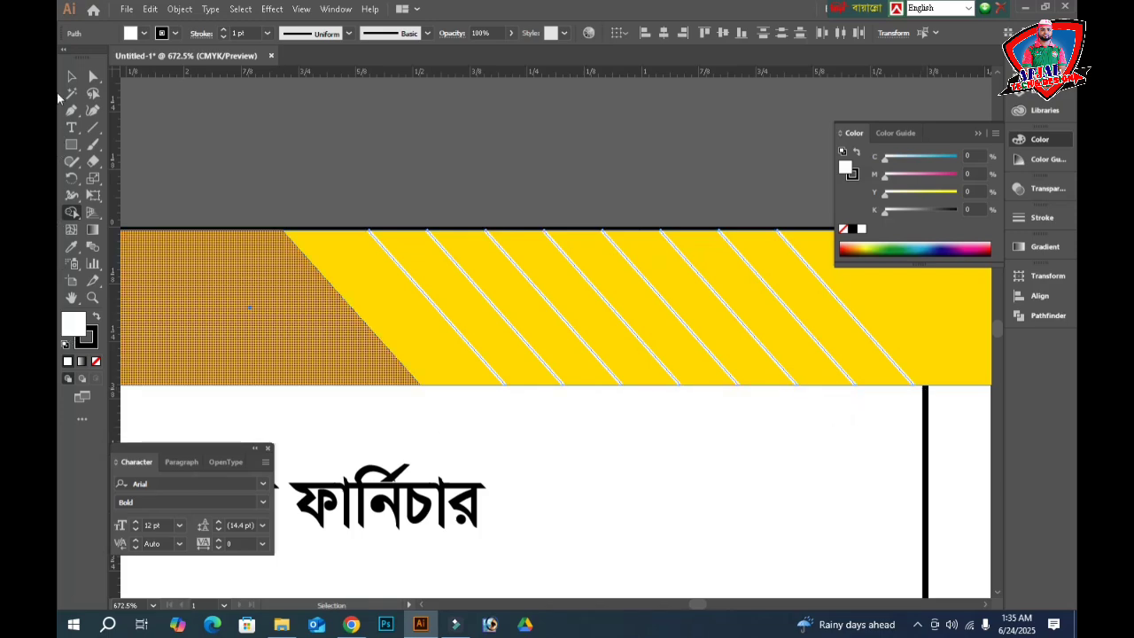
- Deselect, hide the panels, and fit the artboard in the window
{"action": "left_click", "coordinate": [73, 81]}
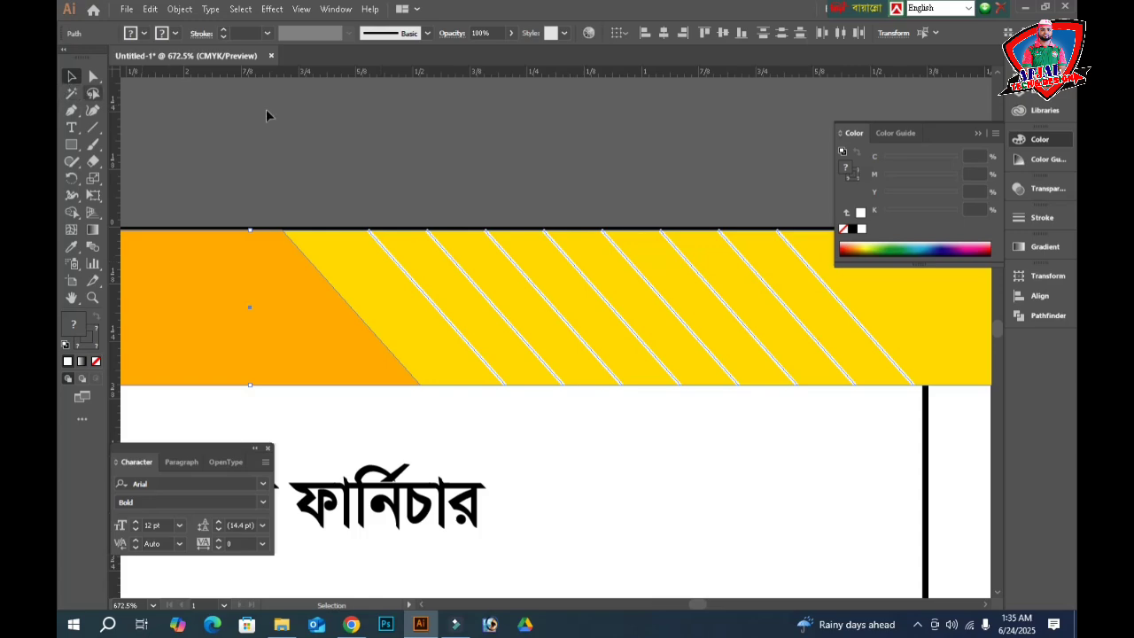
{"action": "left_click", "coordinate": [319, 149]}
{"action": "key", "text": "Tab"}
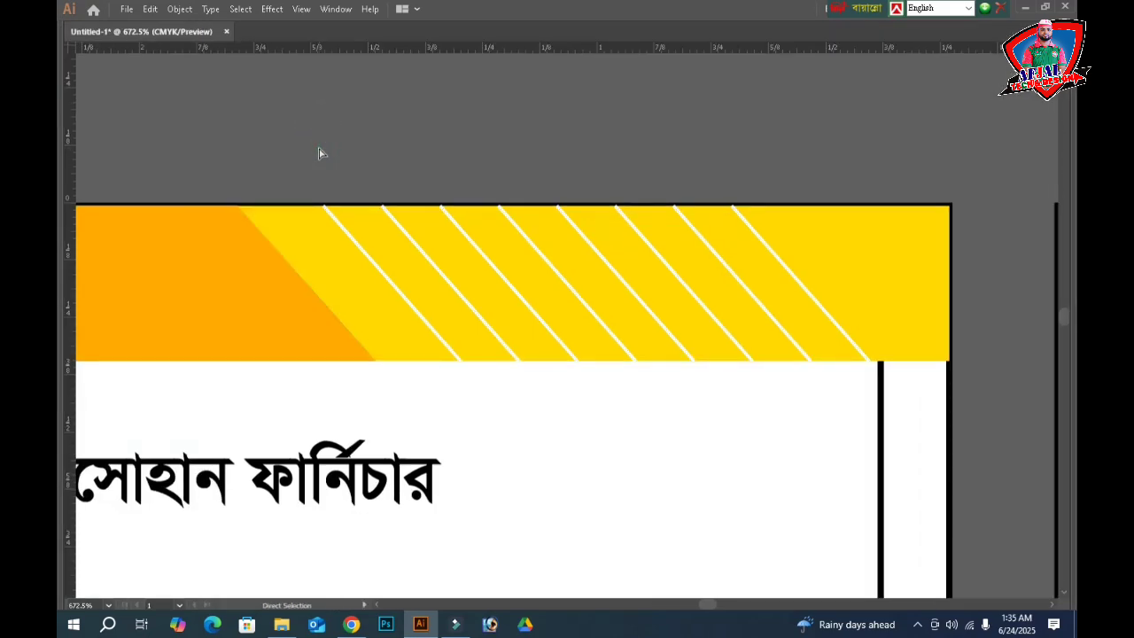
{"action": "key", "text": "ctrl+0"}
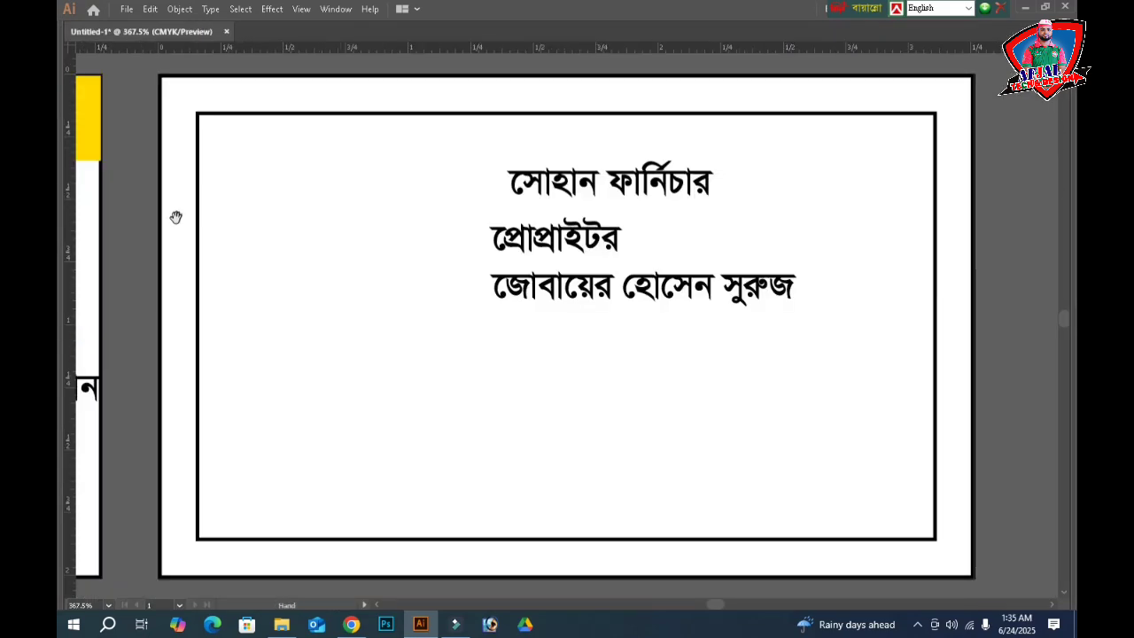
- Pan to the yellow-bannered card and marquee-select the whole striped top banner
{"action": "left_click_drag", "start_coordinate": [175, 218], "coordinate": [983, 269]}
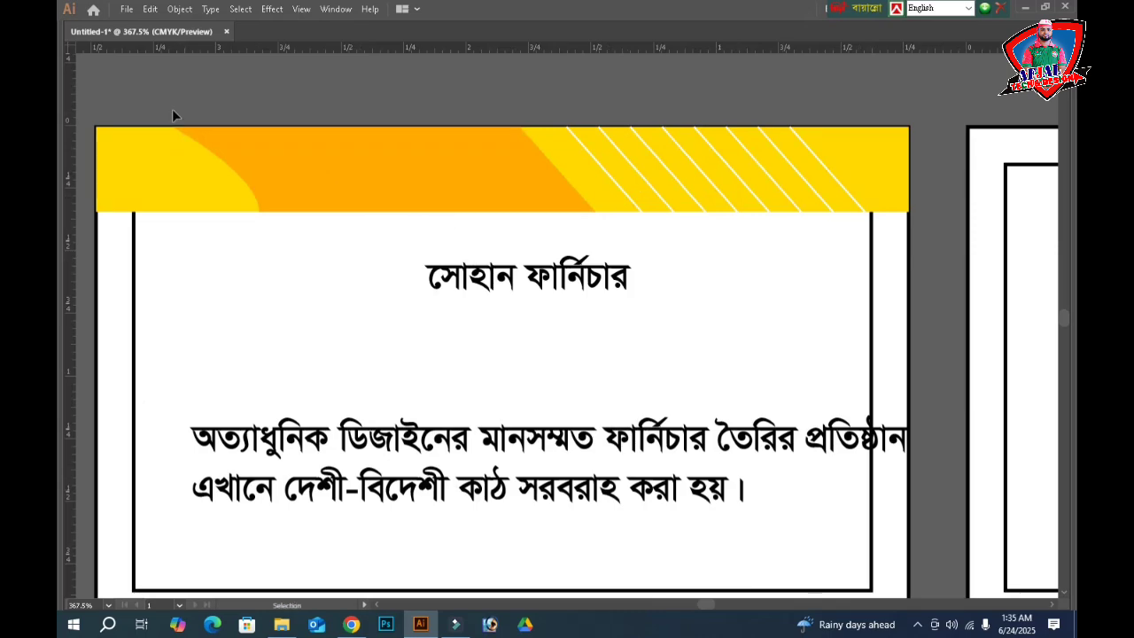
{"action": "left_click_drag", "start_coordinate": [332, 162], "coordinate": [947, 190]}
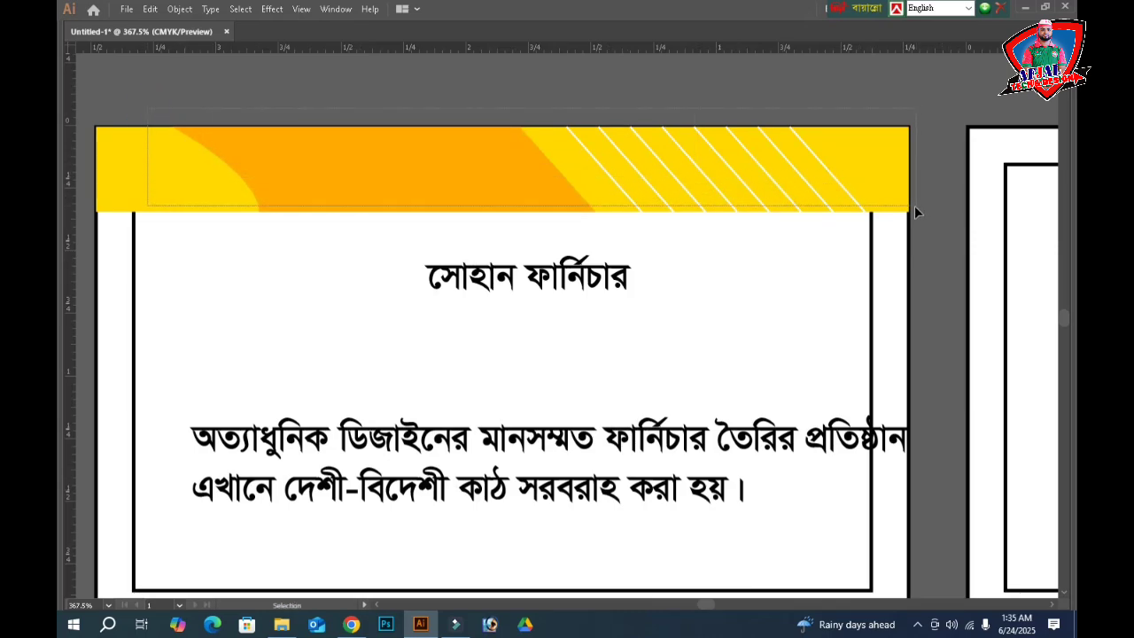
{"action": "left_click", "coordinate": [916, 209]}
{"action": "key", "text": "a"}
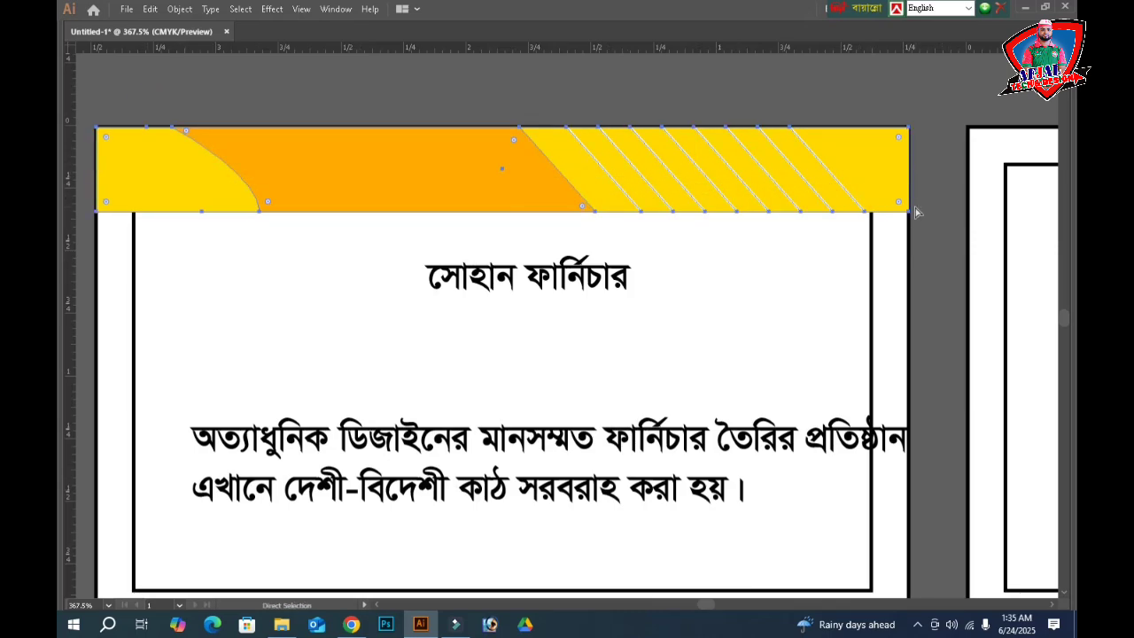
{"action": "key", "text": "v"}
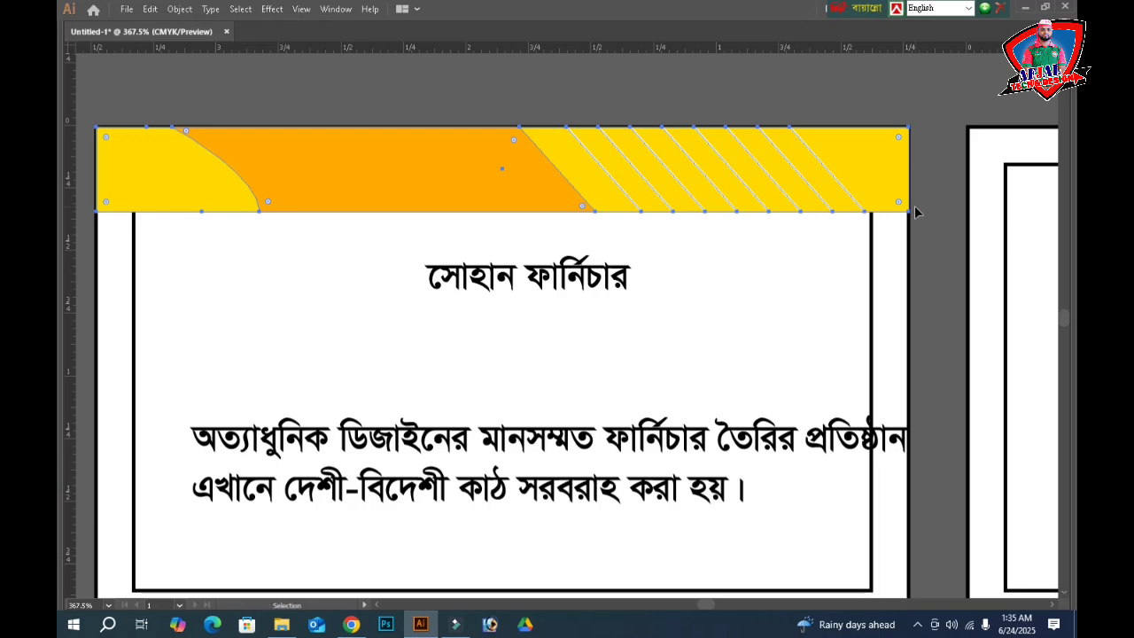
{"action": "scroll", "coordinate": [722, 257], "scroll_direction": "down", "scroll_amount": 1}
{"action": "scroll", "coordinate": [632, 175], "scroll_direction": "down", "scroll_amount": 1}
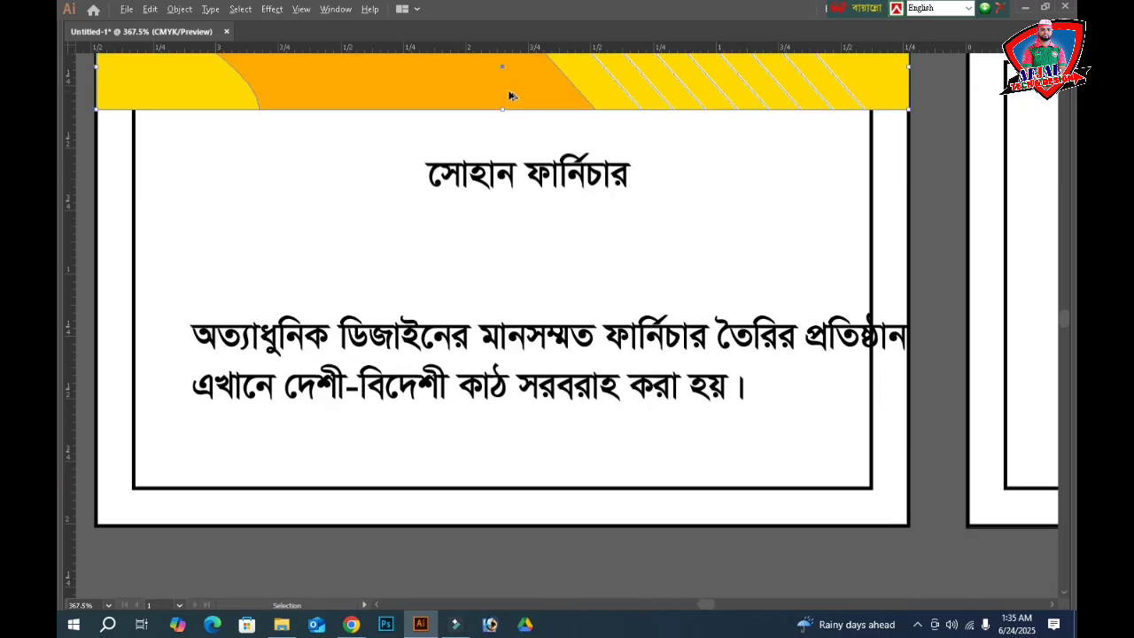
- Copy the banner downward, rotate the copy 180°, and select it with the card background
{"action": "left_click_drag", "start_coordinate": [516, 88], "coordinate": [502, 220]}
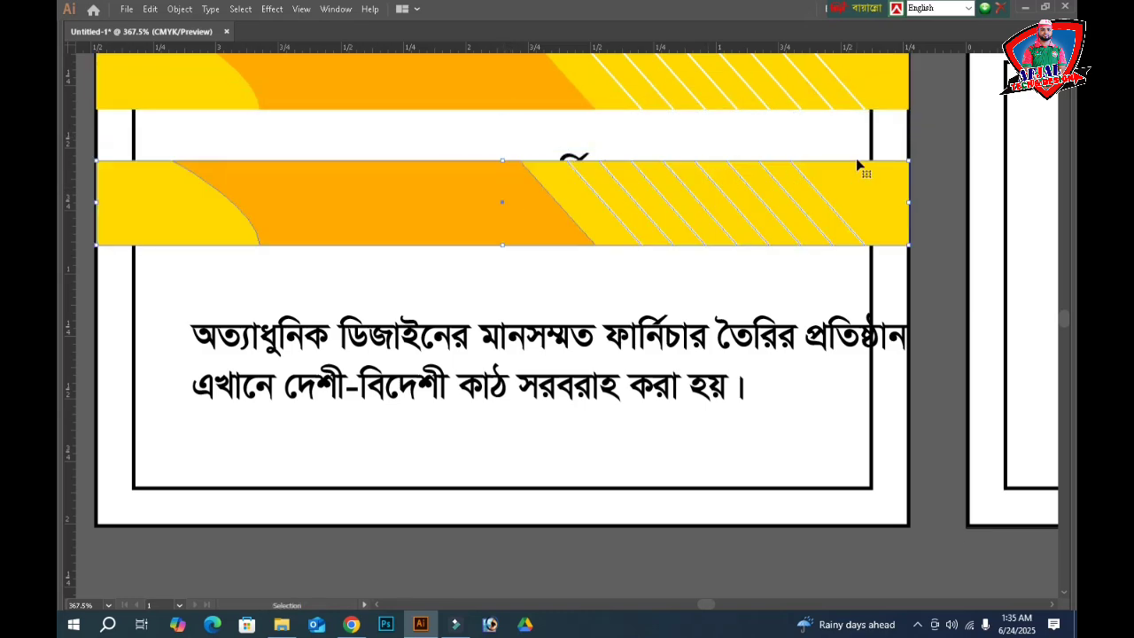
{"action": "left_click_drag", "start_coordinate": [914, 155], "coordinate": [121, 315]}
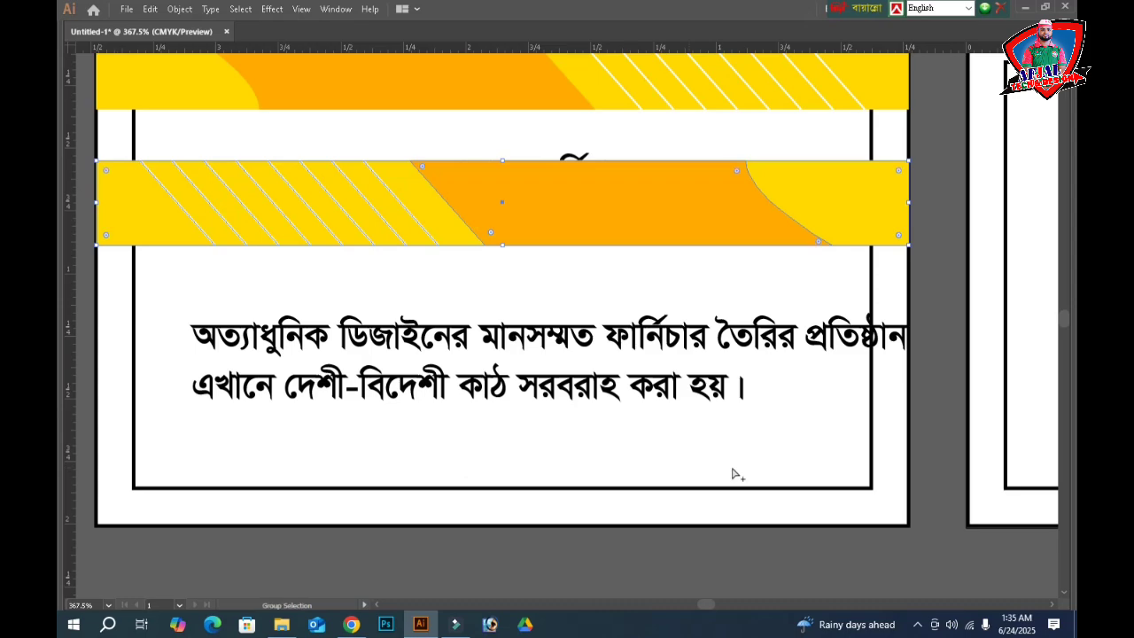
{"action": "left_click", "coordinate": [575, 501]}
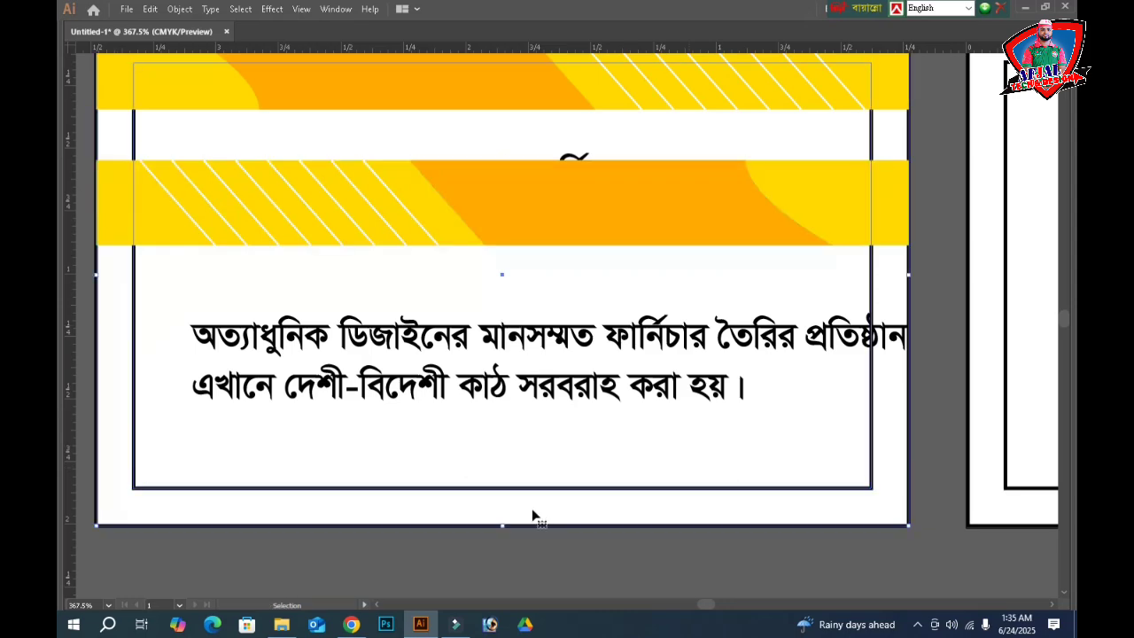
{"action": "left_click", "coordinate": [631, 522]}
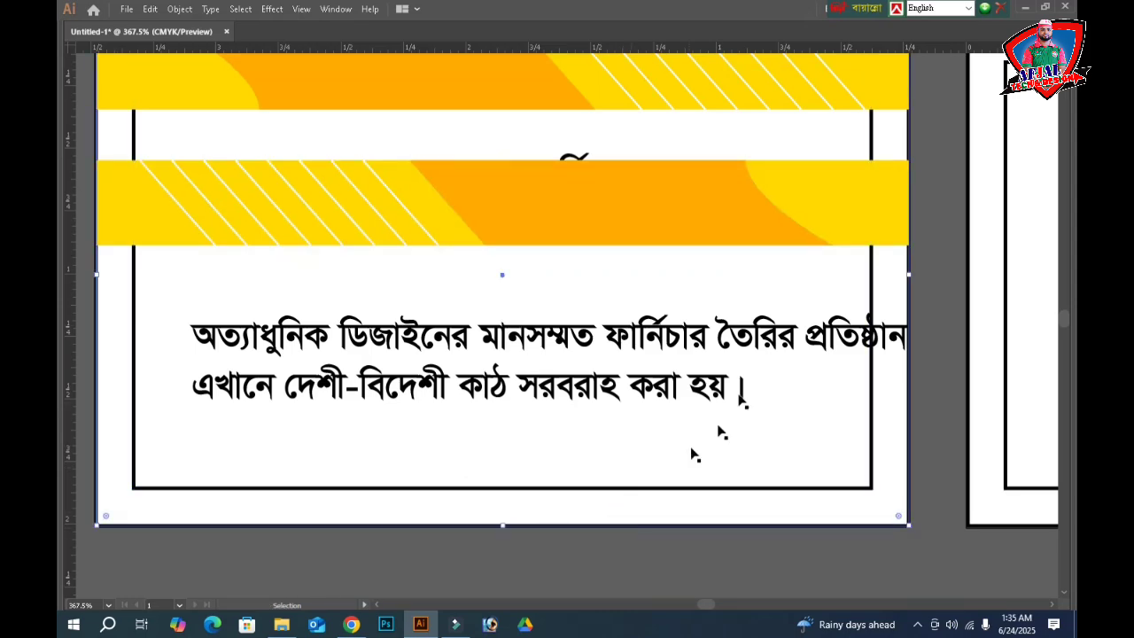
{"action": "left_click", "coordinate": [722, 228], "text": "shift"}
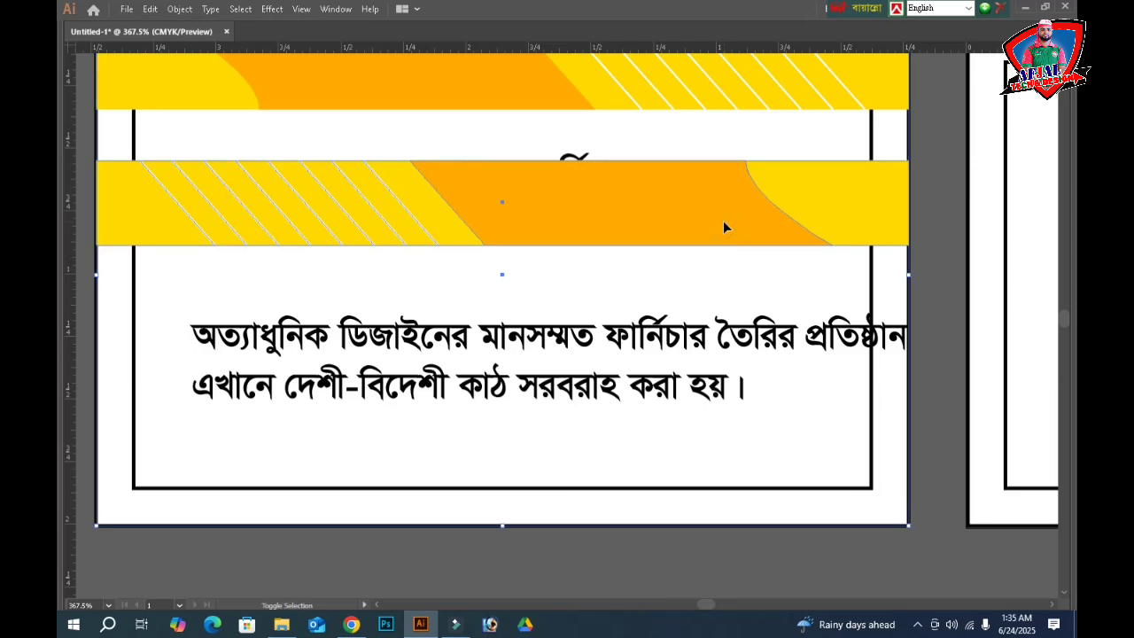
- Align the flipped banner to the card's bottom edge with Vertical Align Bottom
{"action": "key", "text": "Tab"}
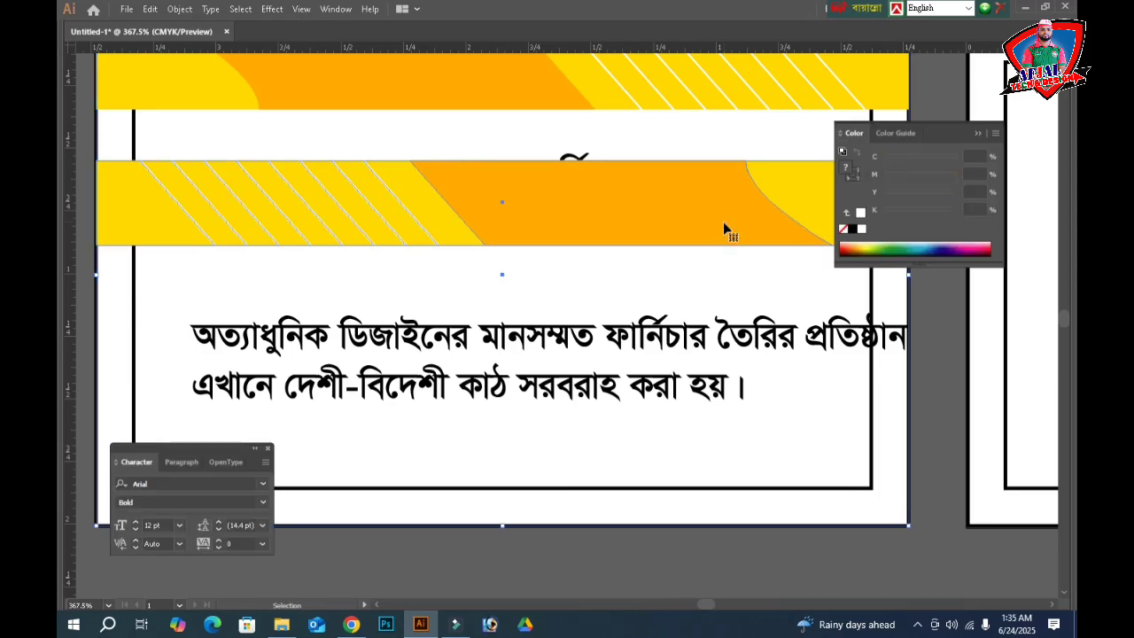
{"action": "left_click", "coordinate": [1039, 298]}
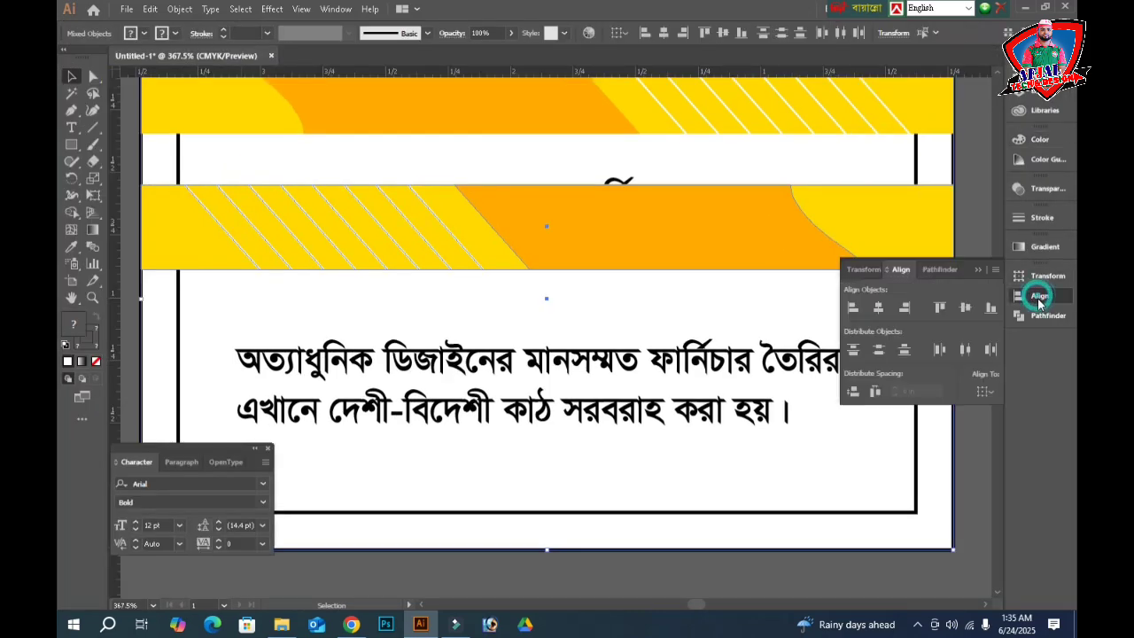
{"action": "left_click", "coordinate": [990, 307]}
{"action": "key", "text": "Tab"}
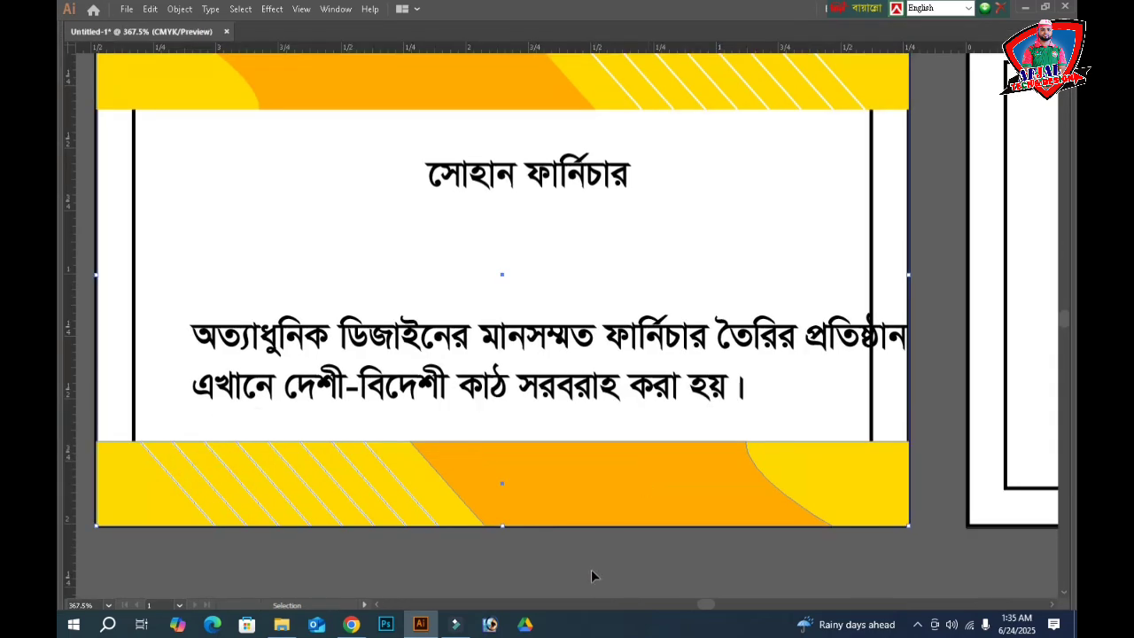
- Set the Bengali description to Regular style, 11 pt size and 11 pt leading
{"action": "left_click", "coordinate": [520, 383]}
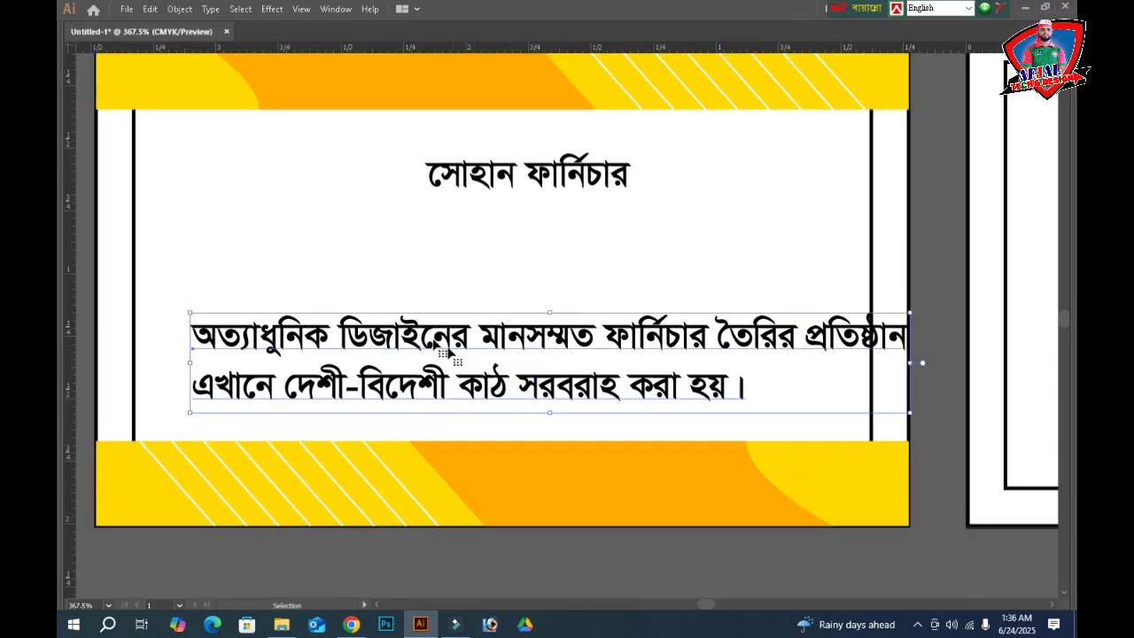
{"action": "key", "text": "Tab"}
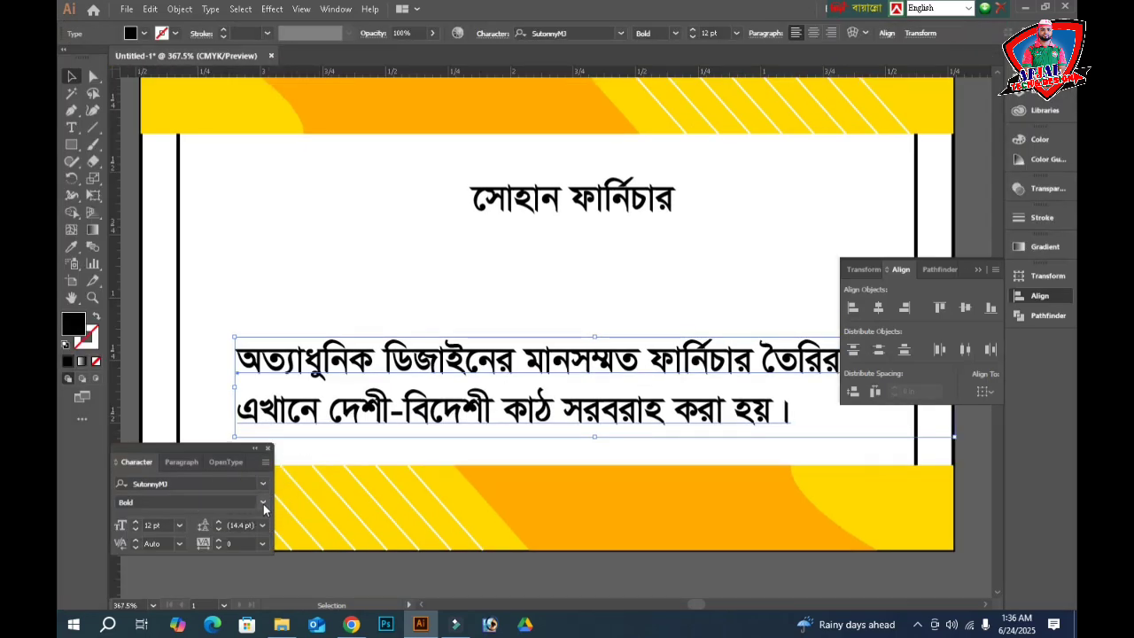
{"action": "left_click", "coordinate": [263, 504]}
{"action": "left_click", "coordinate": [215, 518]}
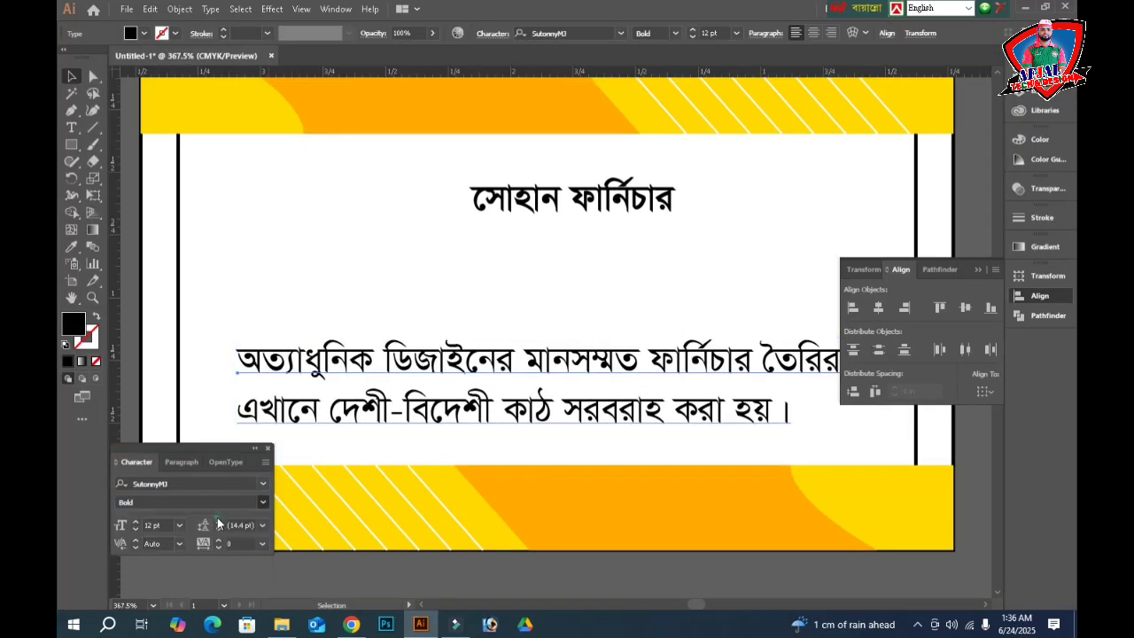
{"action": "left_click", "coordinate": [158, 525]}
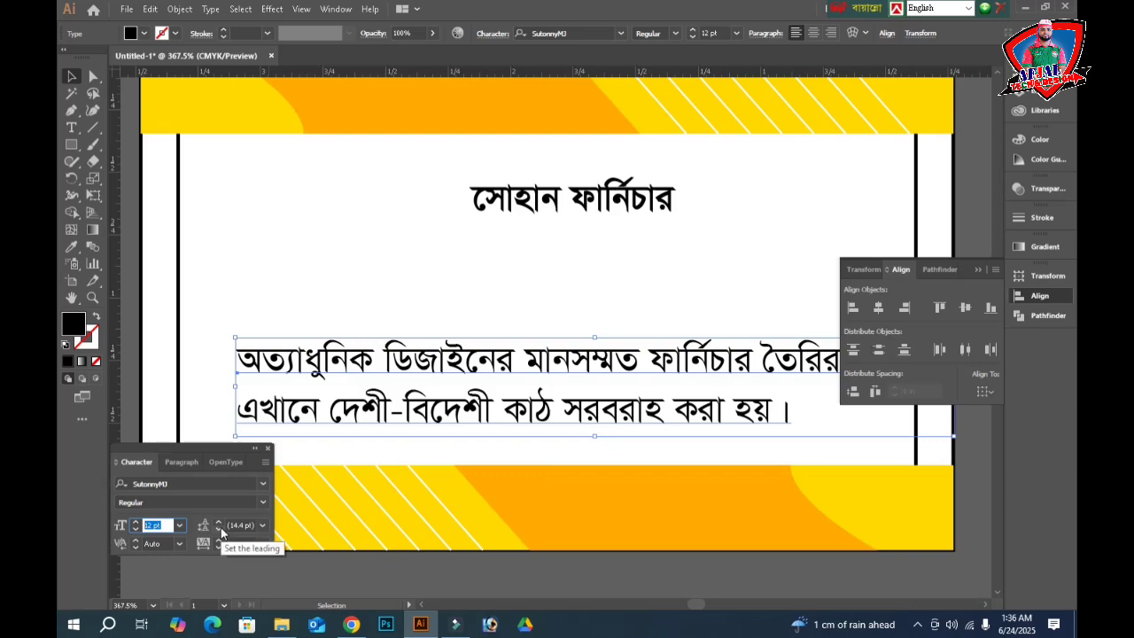
{"action": "type", "text": "11"}
{"action": "key", "text": "Tab"}
{"action": "type", "text": "11"}
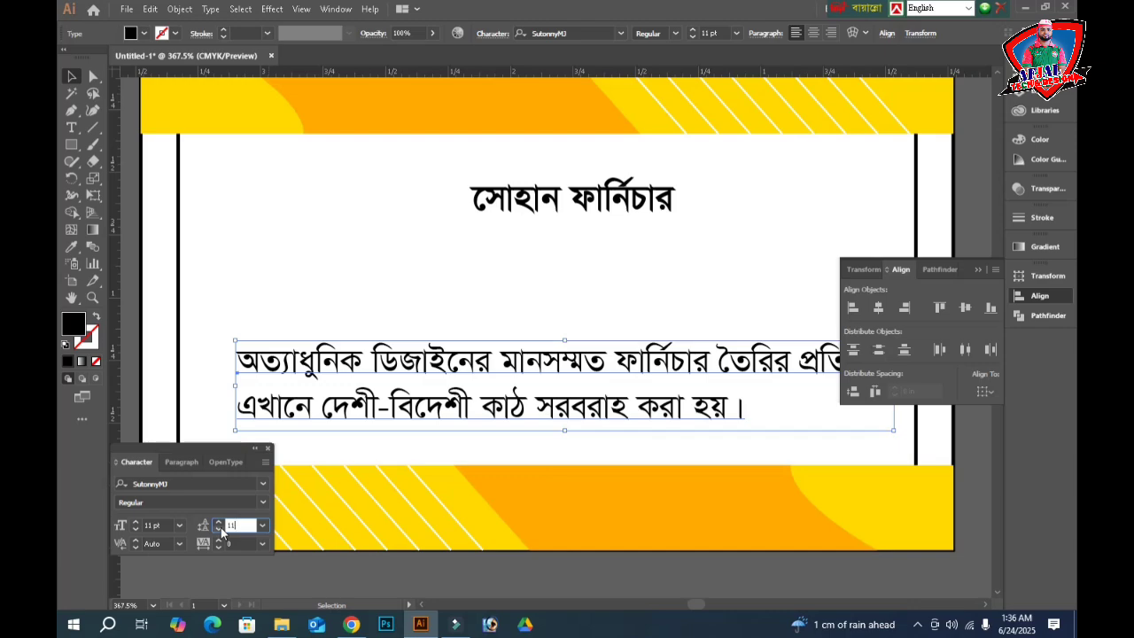
{"action": "key", "text": "Return"}
{"action": "key", "text": "Tab"}
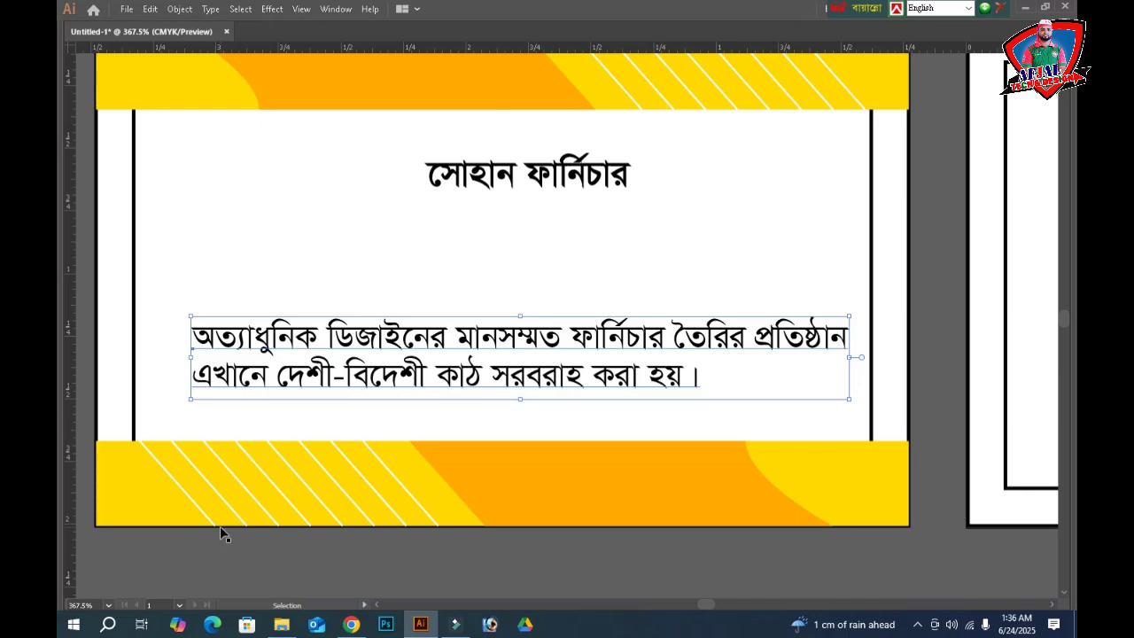
- Centre-align the paragraph and move it back beneath the shop name
{"action": "key", "text": "a"}
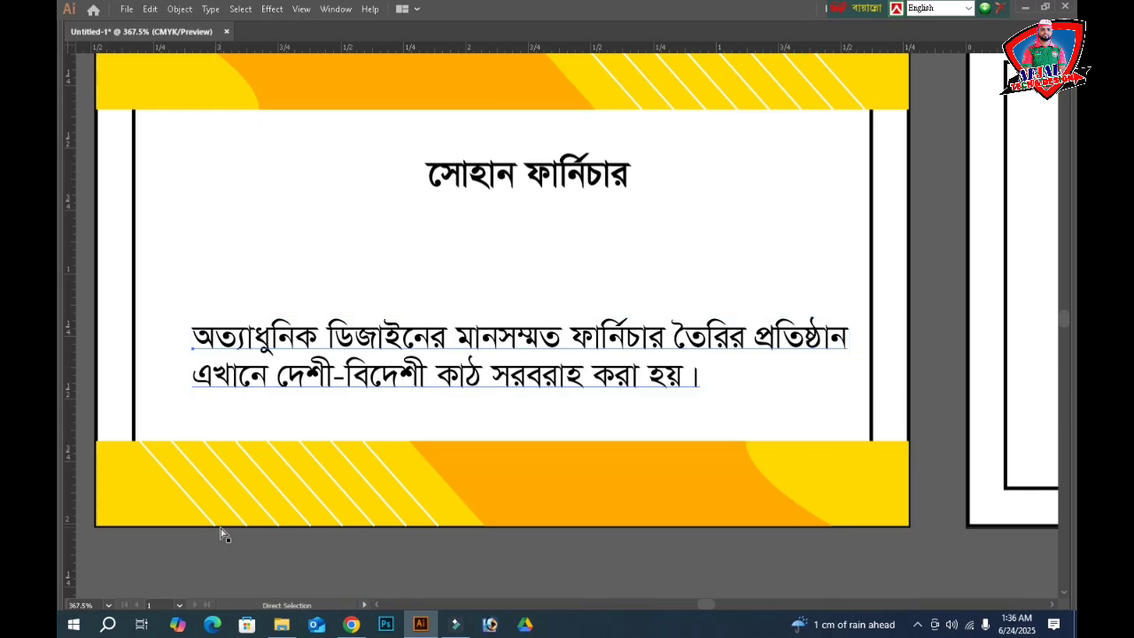
{"action": "key", "text": "shift"}
{"action": "key", "text": "shift+Left"}
{"action": "key", "text": "v"}
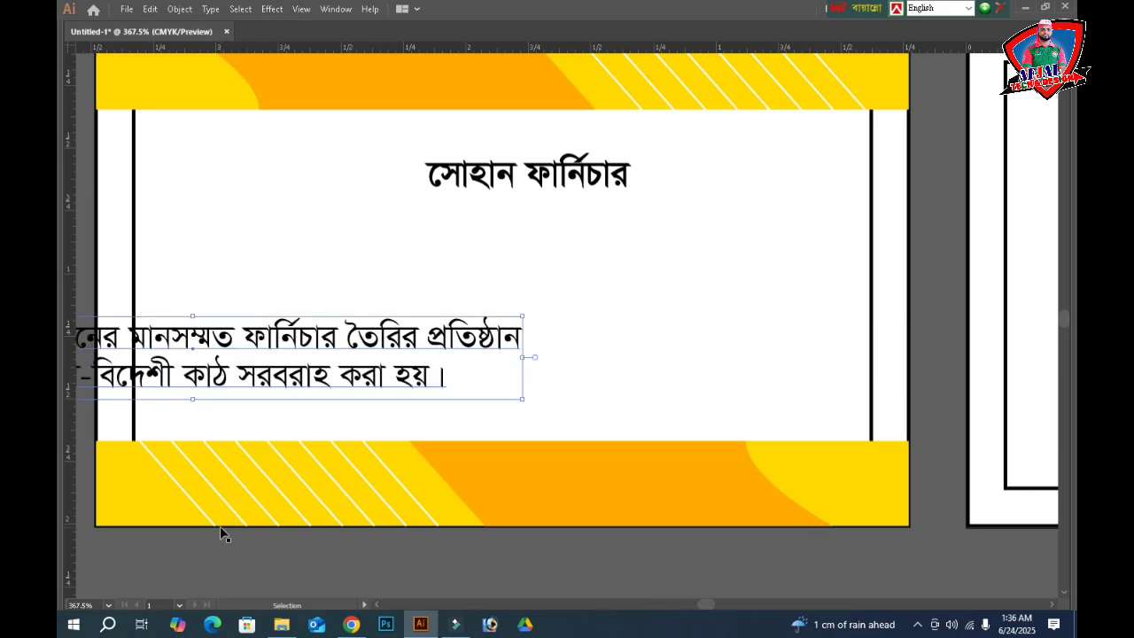
{"action": "left_click_drag", "start_coordinate": [379, 339], "coordinate": [678, 320]}
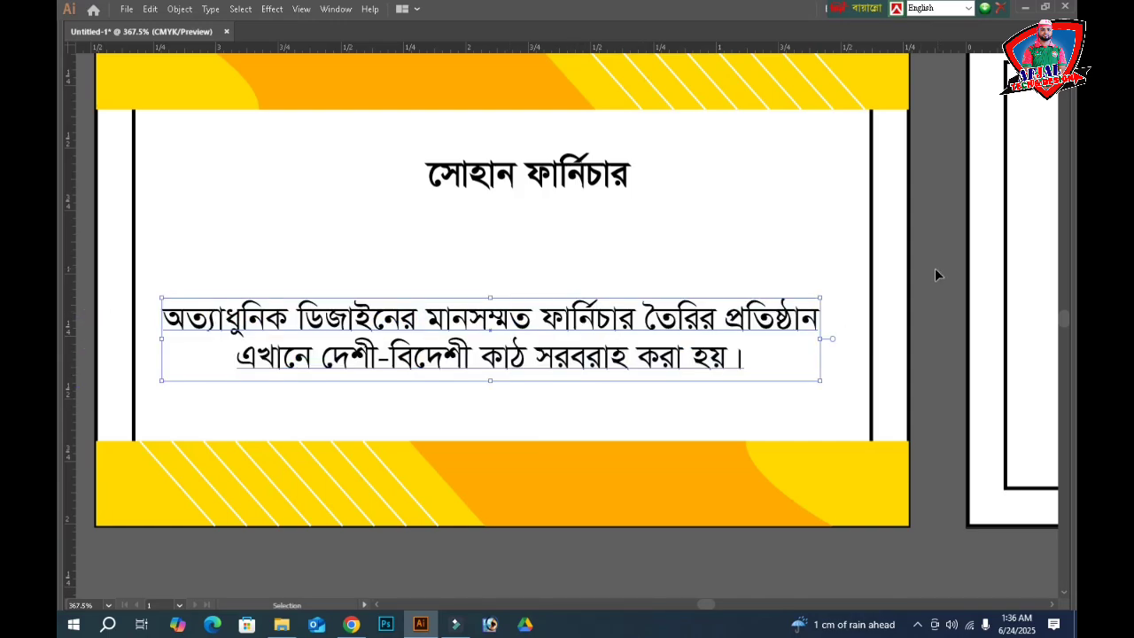
{"action": "left_click", "coordinate": [846, 265]}
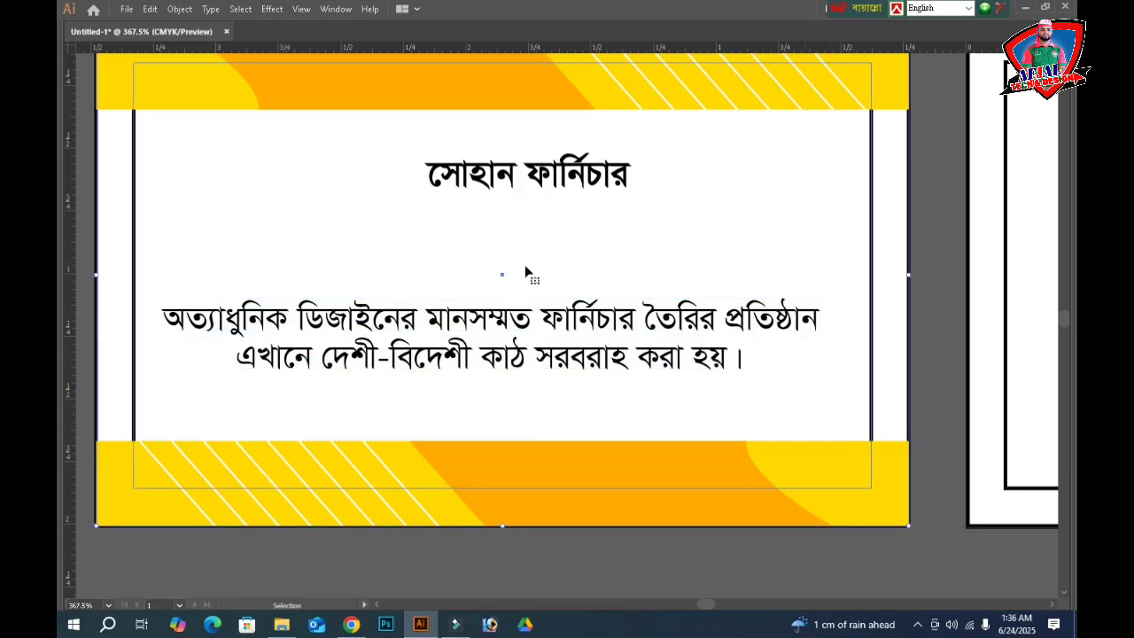
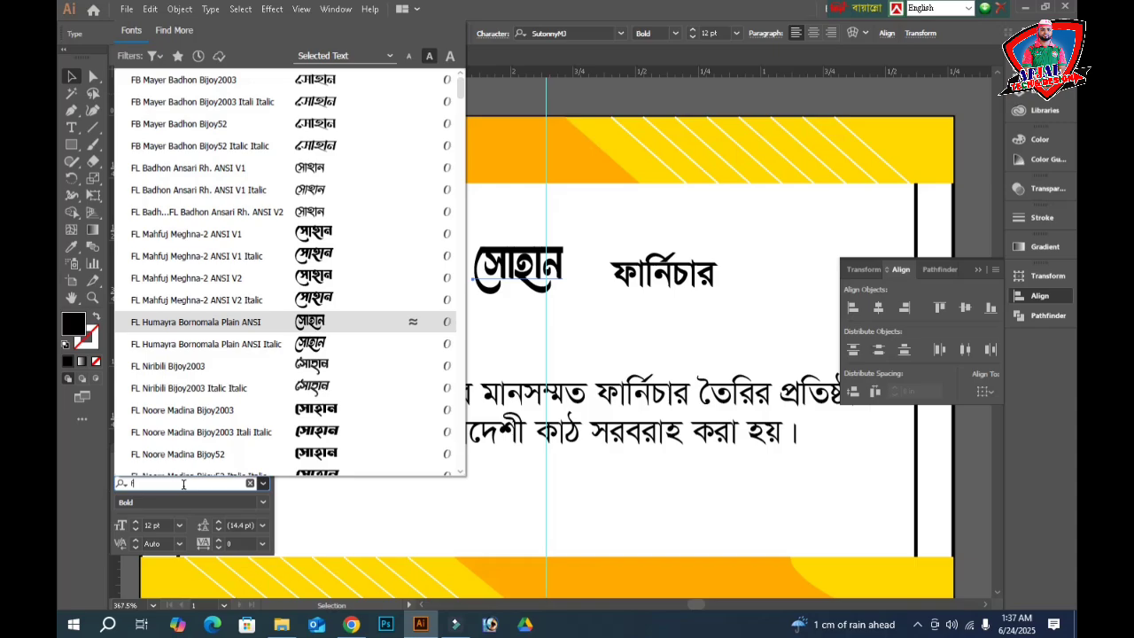
- Preview Bengali fonts on সোহান and settle on FN Himel Borno ANSI V1
{"action": "key", "text": "Down"}
{"action": "key", "text": "Down"}
{"action": "key", "text": "Down"}
{"action": "key", "text": "Down"}
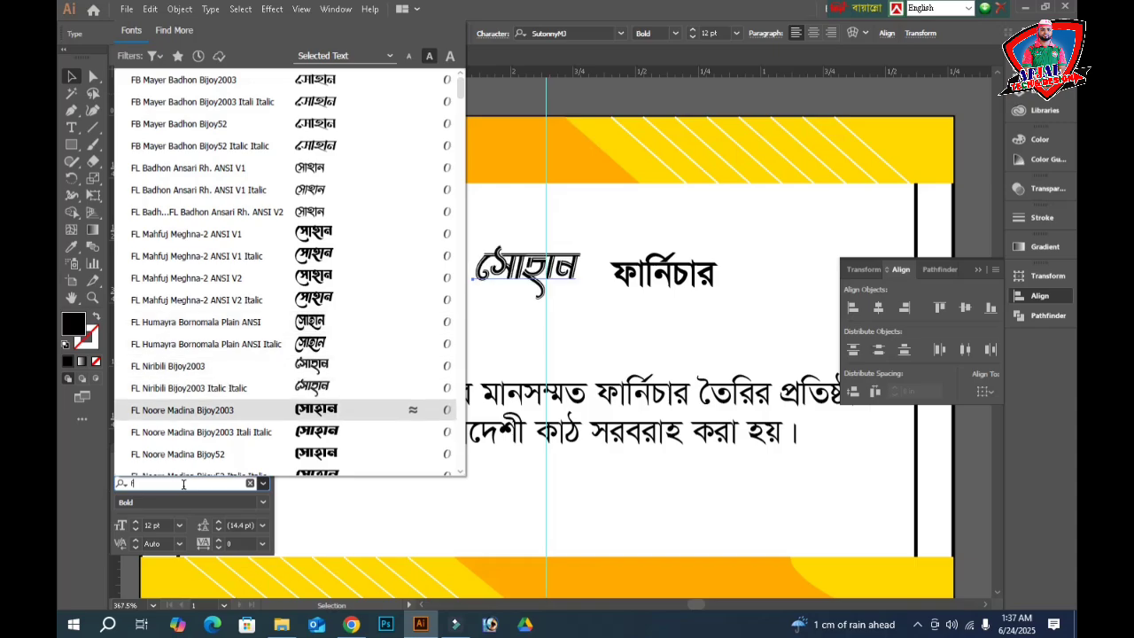
{"action": "key", "text": "Down"}
{"action": "key", "text": "Down"}
{"action": "key", "text": "Down"}
{"action": "key", "text": "Down"}
{"action": "key", "text": "Down"}
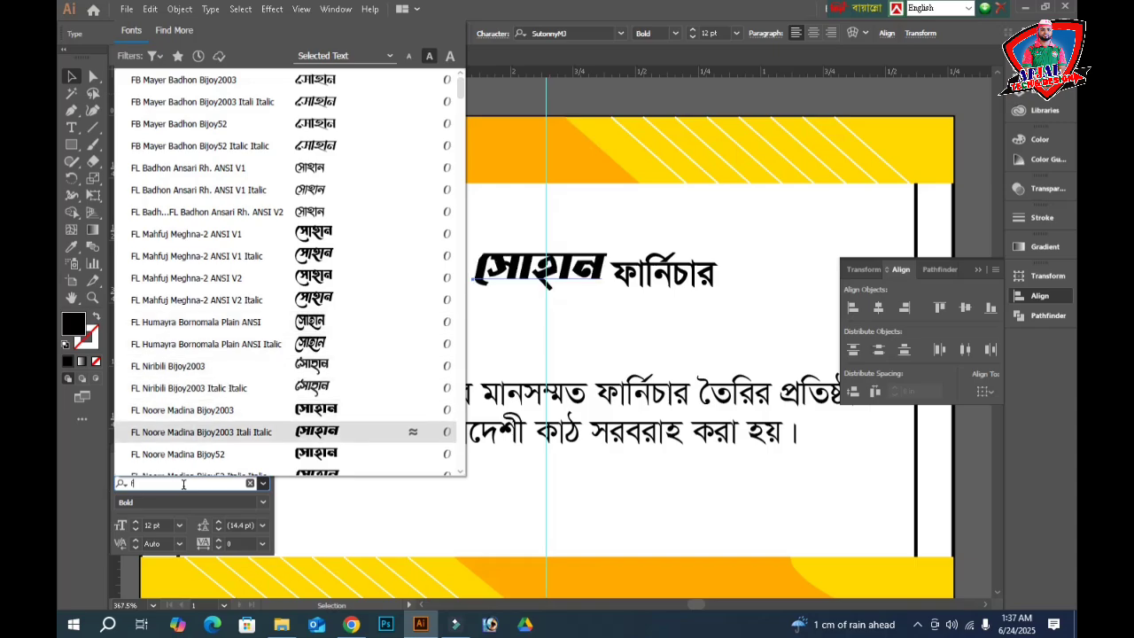
{"action": "key", "text": "Down"}
{"action": "key", "text": "Down"}
{"action": "key", "text": "Down"}
{"action": "key", "text": "Down"}
{"action": "key", "text": "Down"}
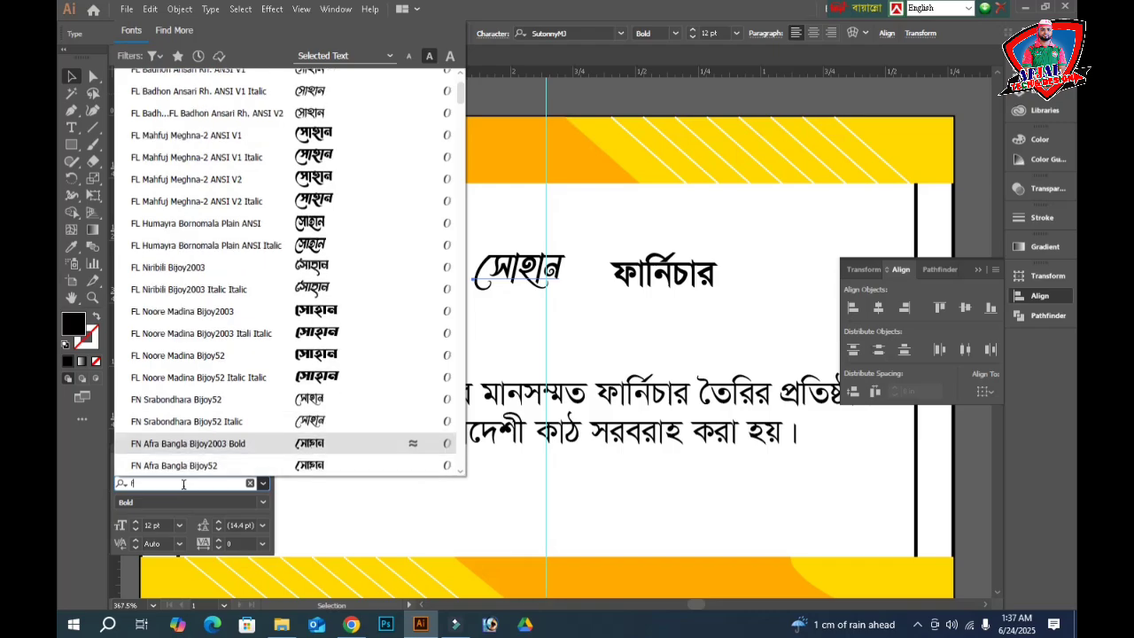
{"action": "key", "text": "Down"}
{"action": "key", "text": "Down"}
{"action": "key", "text": "Down"}
{"action": "key", "text": "Down"}
{"action": "key", "text": "Down"}
{"action": "key", "text": "Down"}
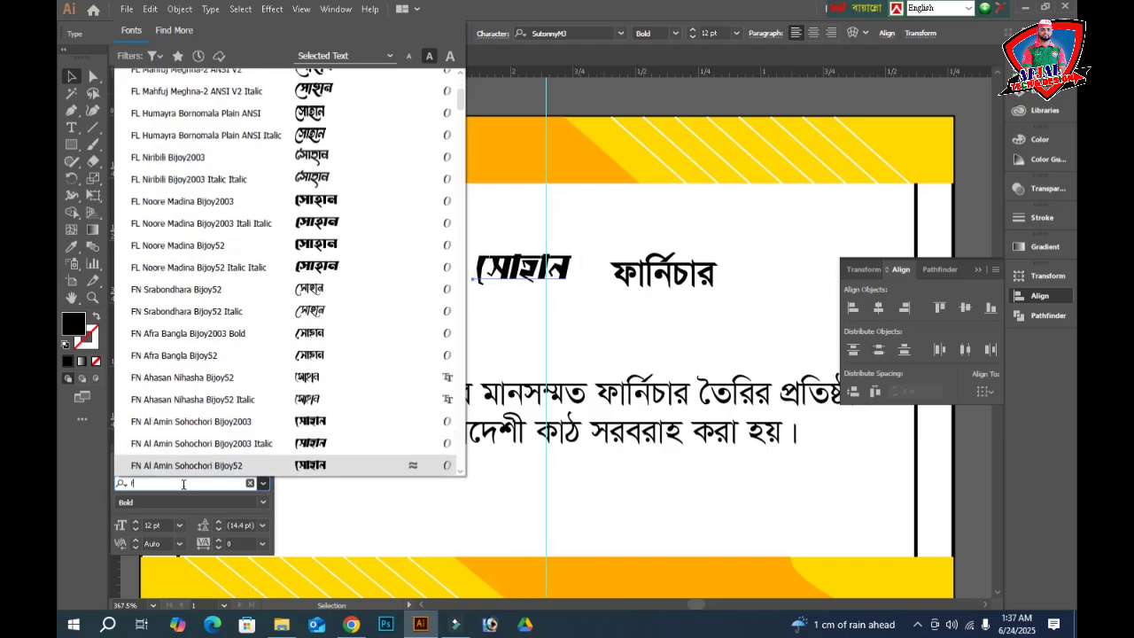
{"action": "key", "text": "Up"}
{"action": "key", "text": "Up"}
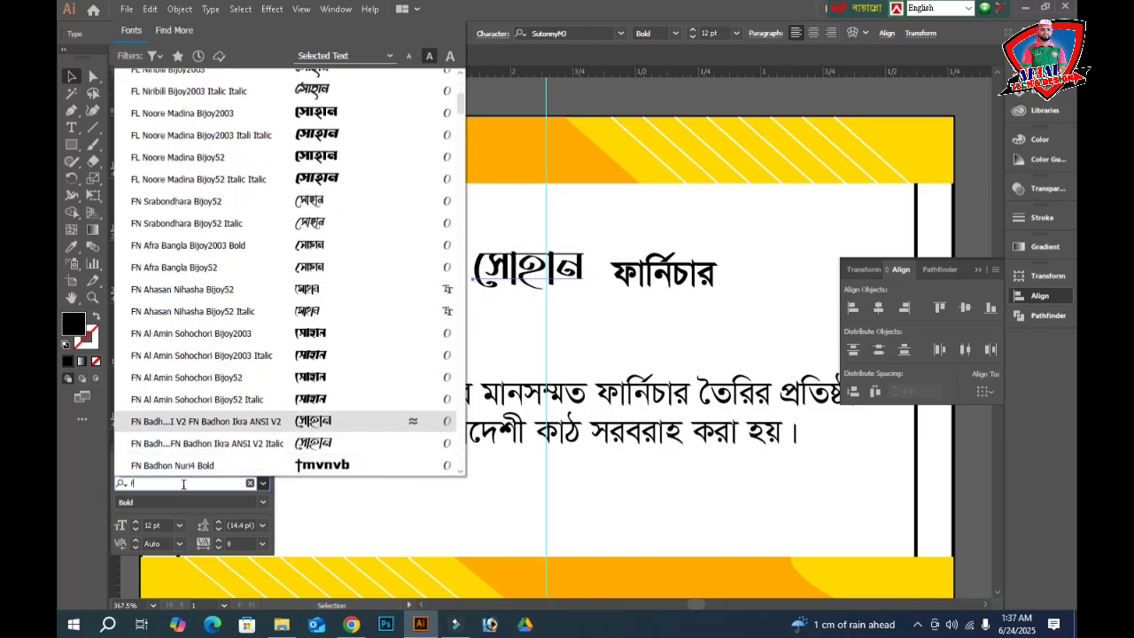
{"action": "key", "text": "Down"}
{"action": "key", "text": "Down"}
{"action": "key", "text": "Down"}
{"action": "key", "text": "Down"}
{"action": "key", "text": "Down"}
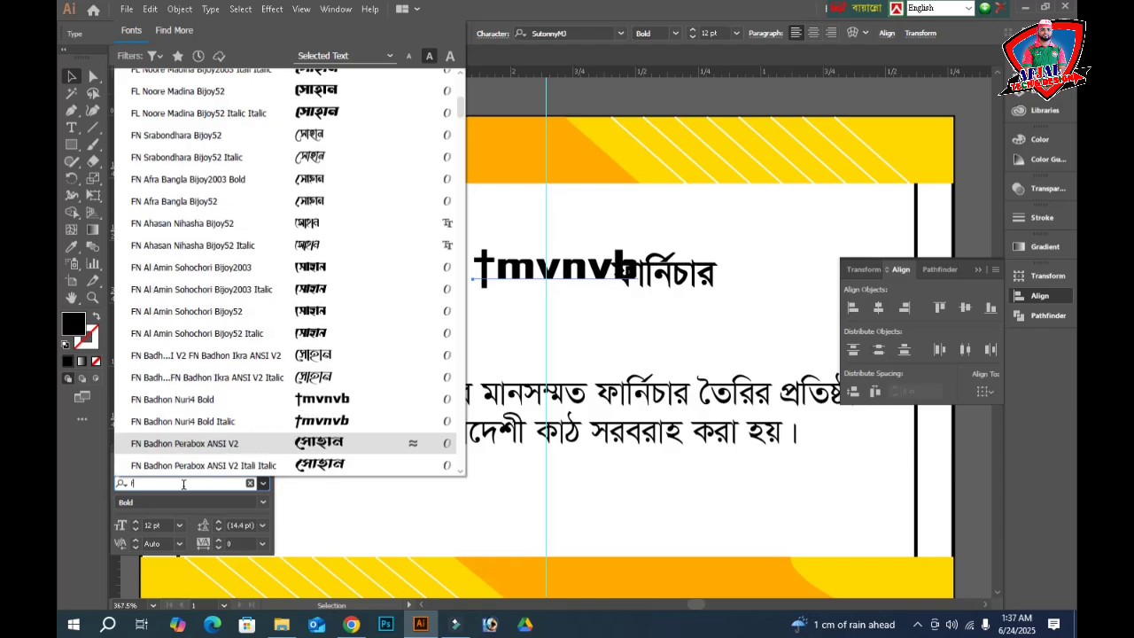
{"action": "key", "text": "Down"}
{"action": "key", "text": "Down"}
{"action": "key", "text": "Down"}
{"action": "key", "text": "Down"}
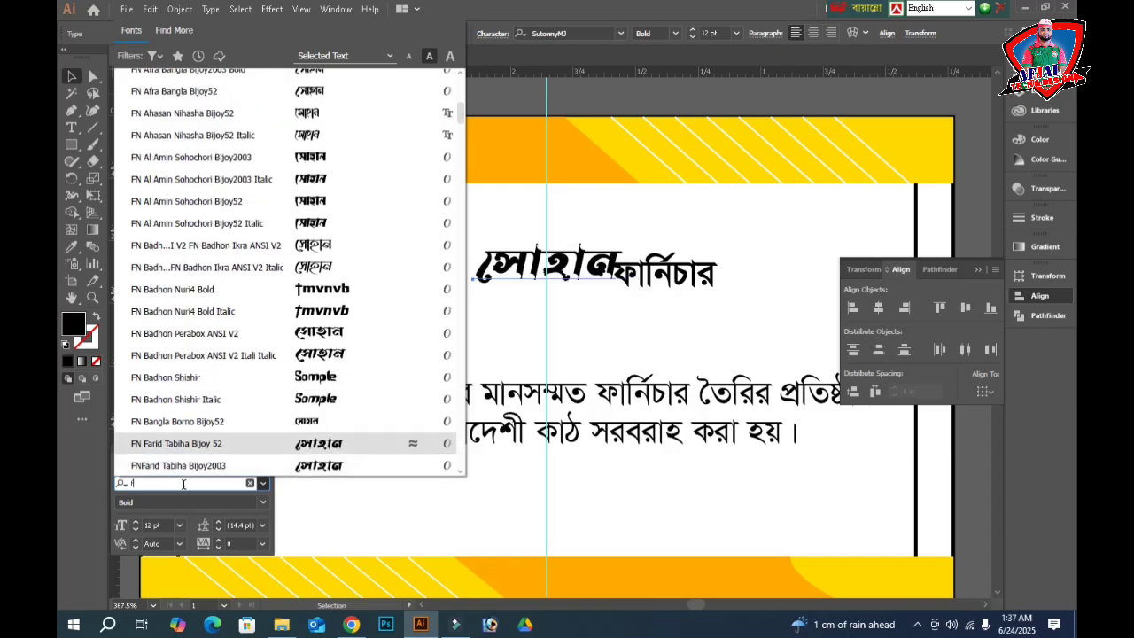
{"action": "key", "text": "Up"}
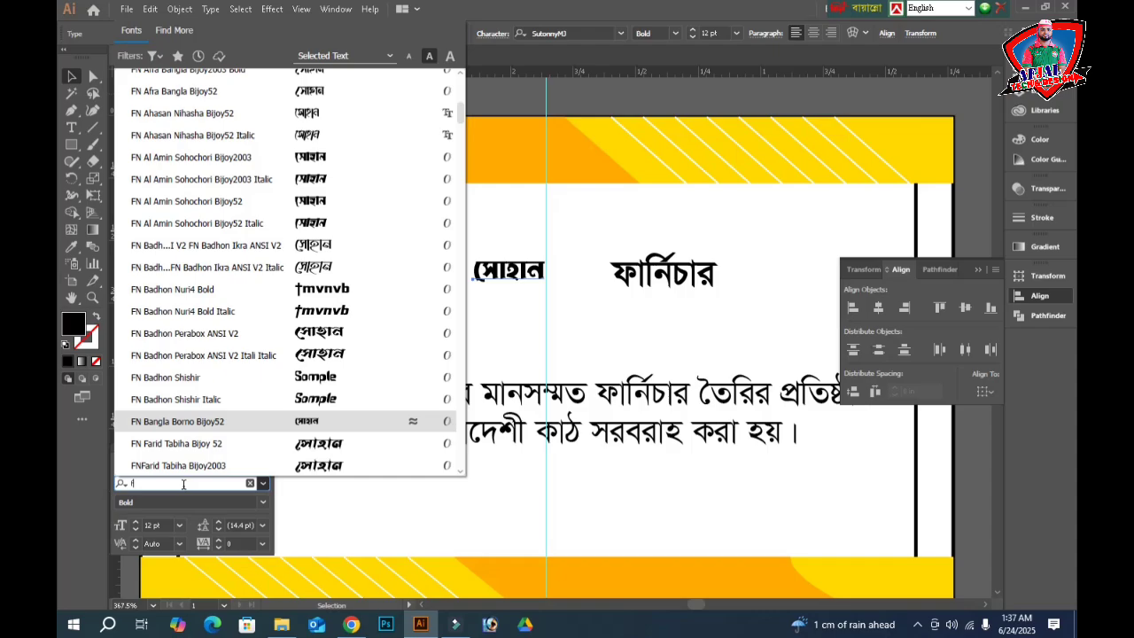
{"action": "key", "text": "Down"}
{"action": "key", "text": "Down"}
{"action": "key", "text": "Down"}
{"action": "key", "text": "Down"}
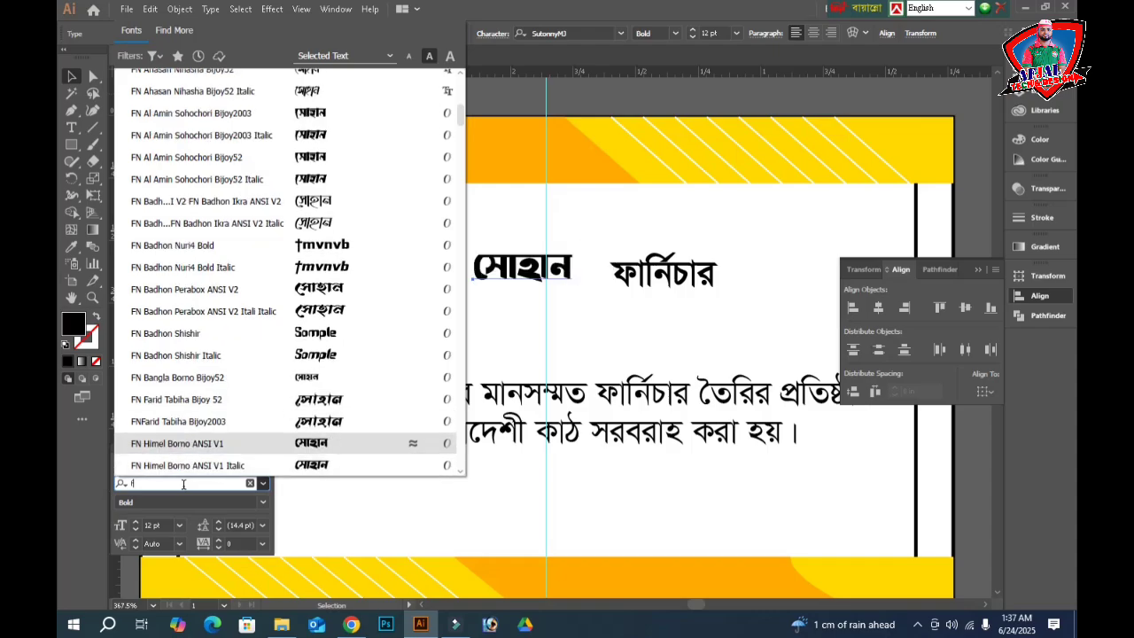
{"action": "key", "text": "Up"}
- Apply FN Himel Borno ANSI V1, enlarge সোহান, and enlarge ফার্নিচার to about 16 pt
{"action": "key", "text": "Return"}
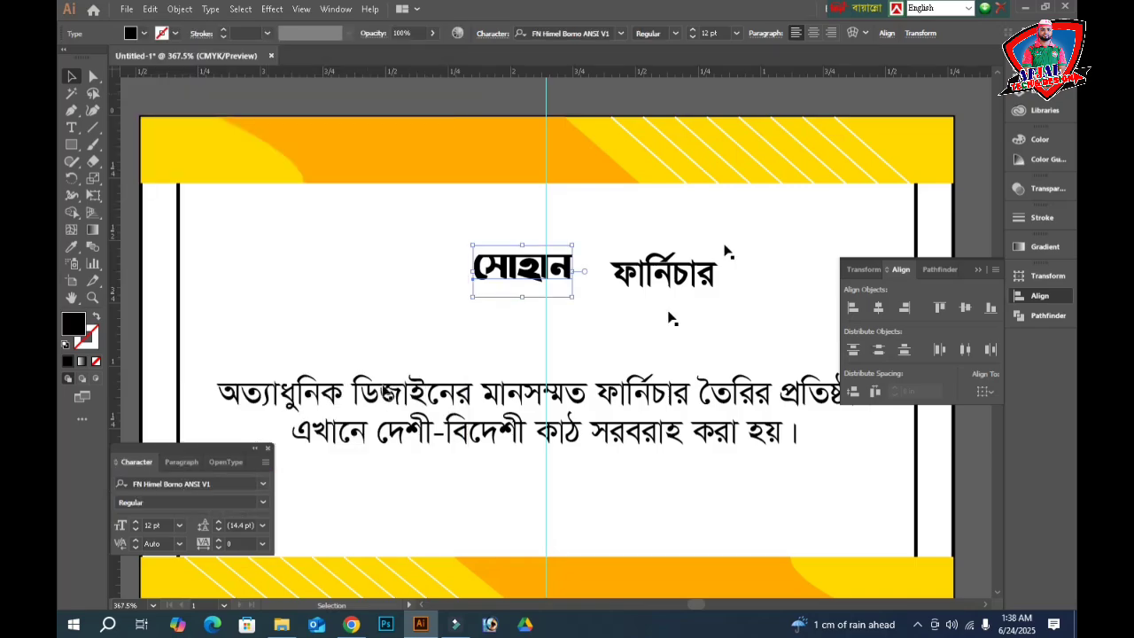
{"action": "left_click_drag", "start_coordinate": [570, 271], "coordinate": [527, 266]}
{"action": "left_click", "coordinate": [673, 277]}
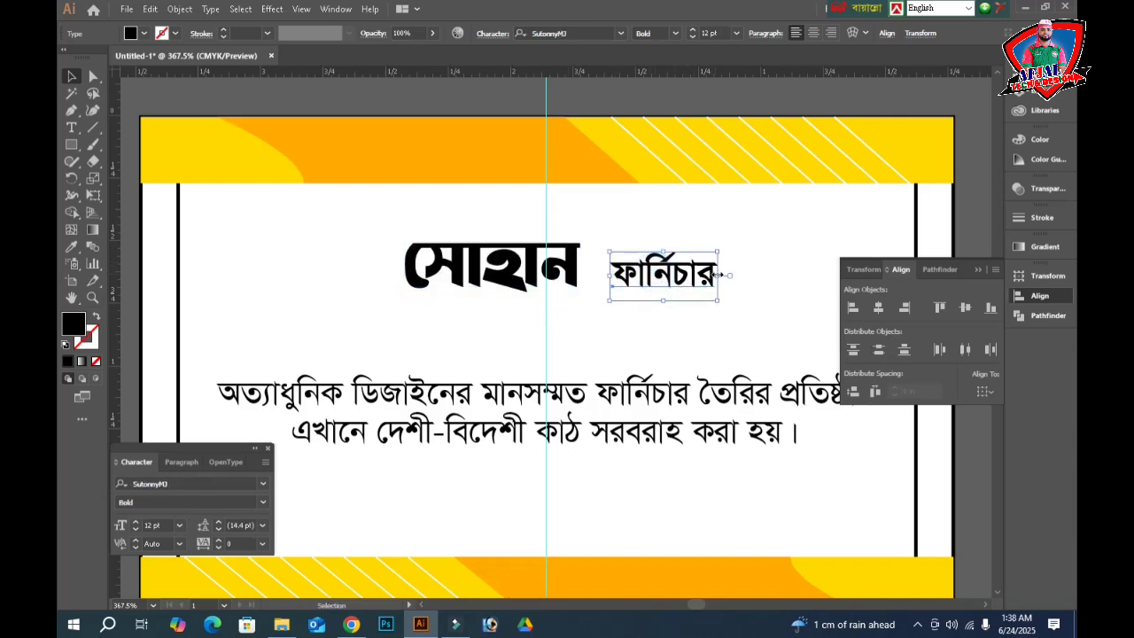
{"action": "left_click_drag", "start_coordinate": [717, 276], "coordinate": [737, 275]}
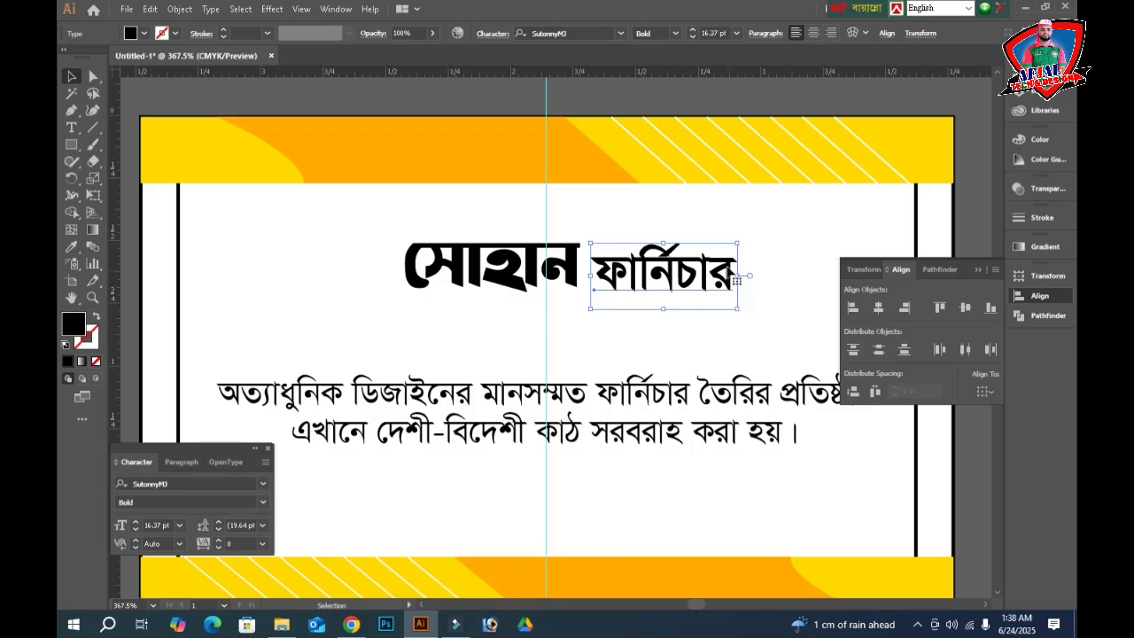
{"action": "key", "text": "Up"}
{"action": "key", "text": "Up"}
{"action": "key", "text": "Up"}
{"action": "key", "text": "Down"}
{"action": "key", "text": "Tab"}
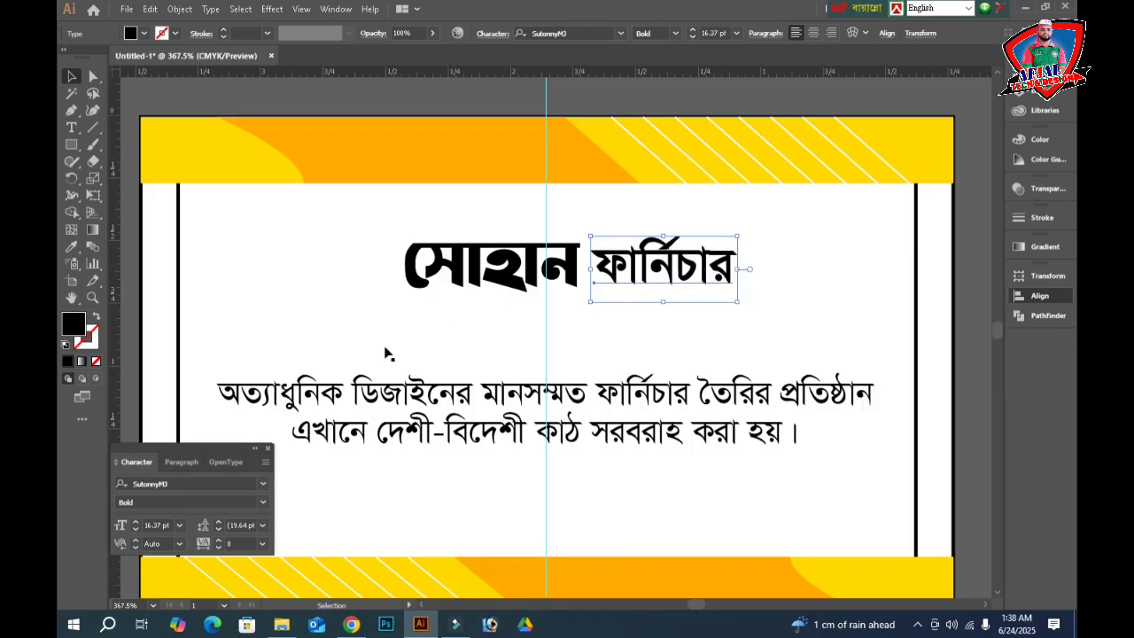
{"action": "key", "text": "Tab"}
- Set ফার্নিচার in the Li Alinur Rangpur ANSI V2 font
{"action": "left_click", "coordinate": [200, 482]}
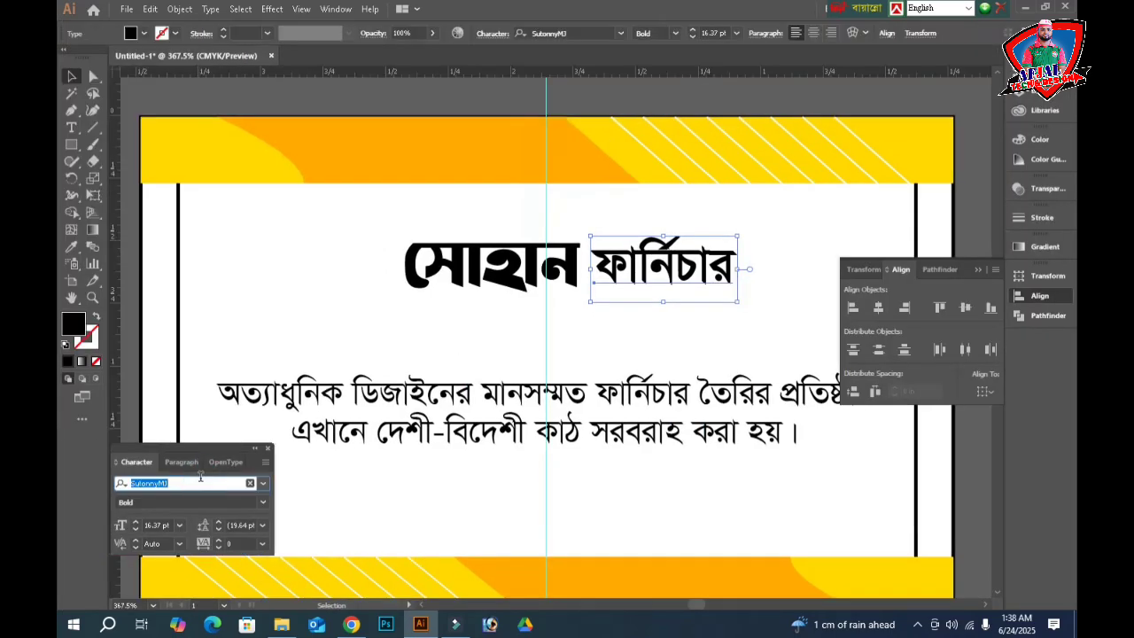
{"action": "type", "text": "l"}
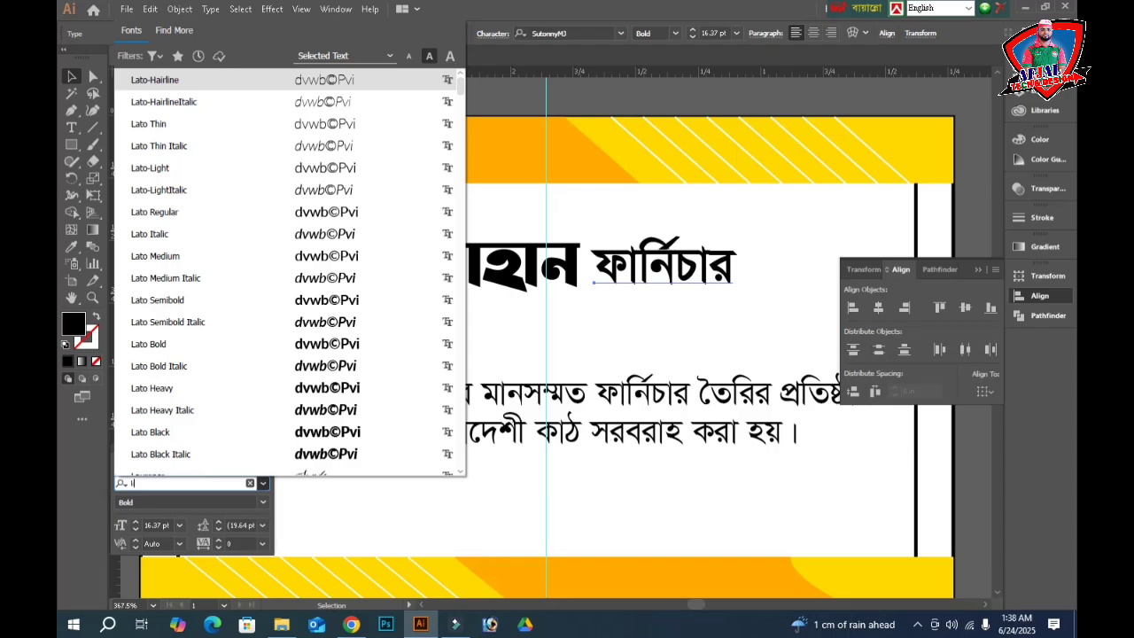
{"action": "type", "text": "i"}
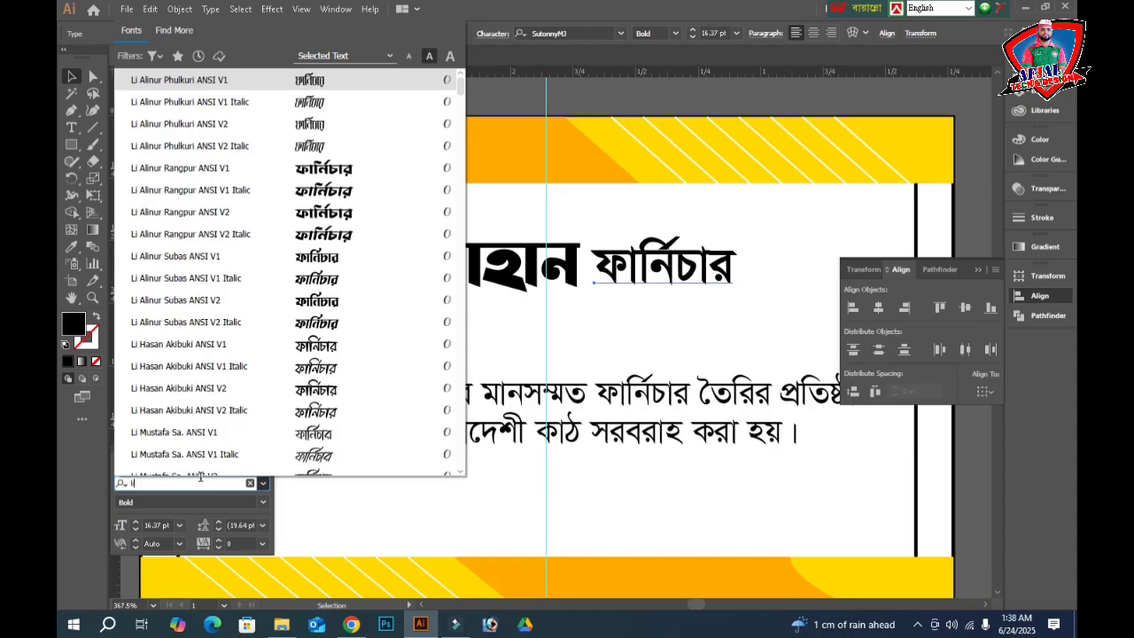
{"action": "key", "text": "Down"}
{"action": "key", "text": "Down"}
{"action": "key", "text": "Down"}
{"action": "key", "text": "Down"}
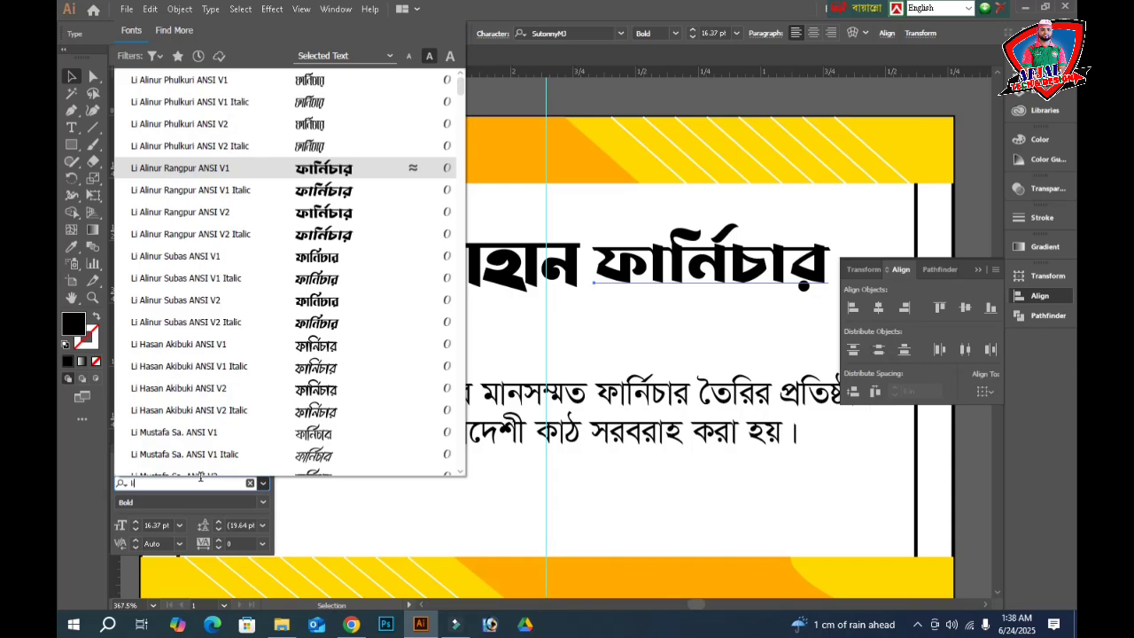
{"action": "key", "text": "Down"}
{"action": "key", "text": "Down"}
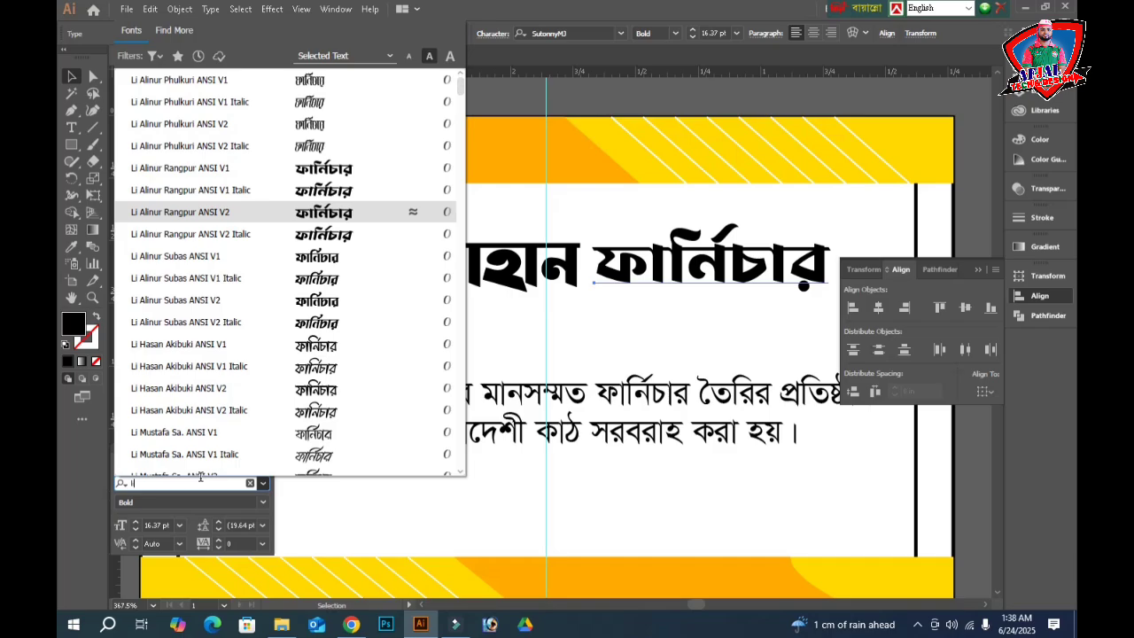
{"action": "key", "text": "Return"}
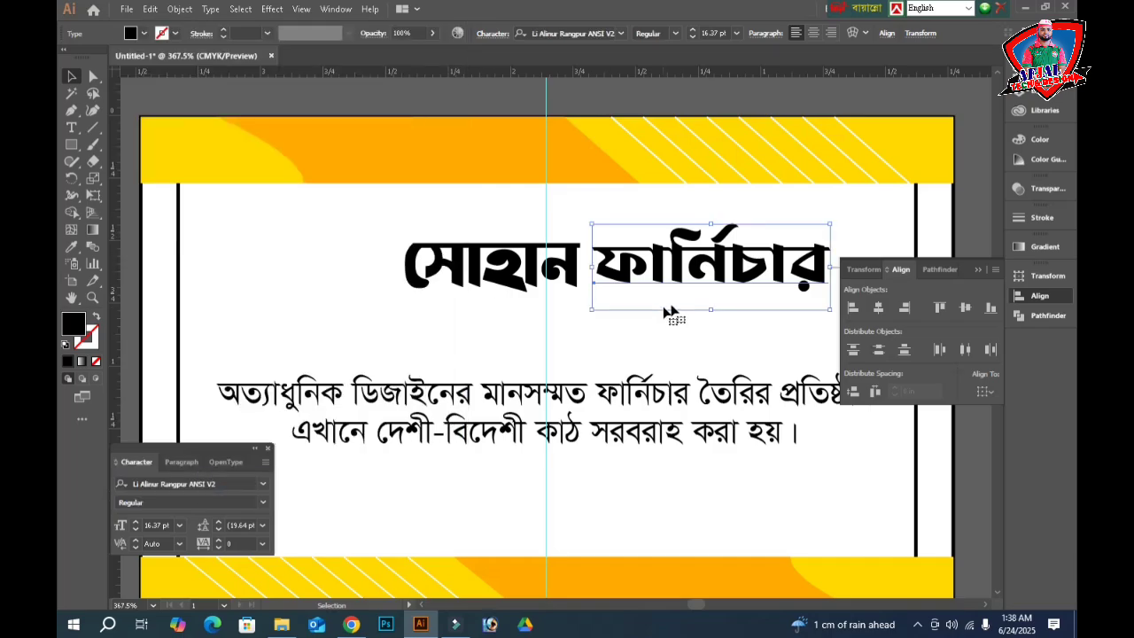
{"action": "key", "text": "Tab"}
- Fill সোহান red (C0 M100 Y100 K0) and select it together with ফার্নিচার
{"action": "double_click", "coordinate": [785, 241]}
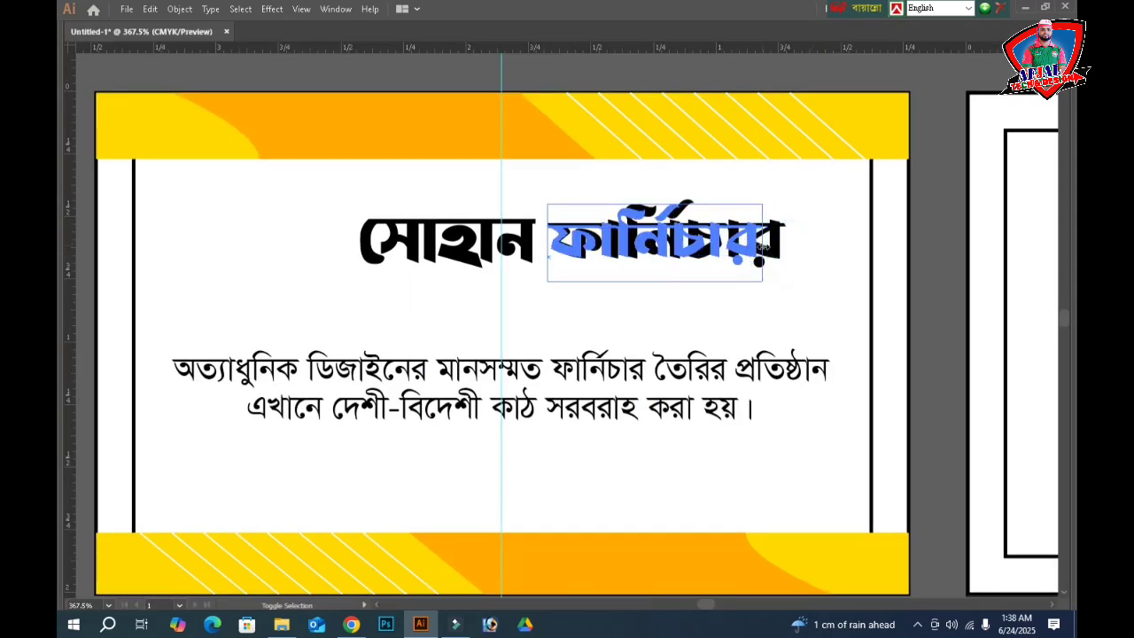
{"action": "key", "text": "Escape"}
{"action": "key", "text": "Tab"}
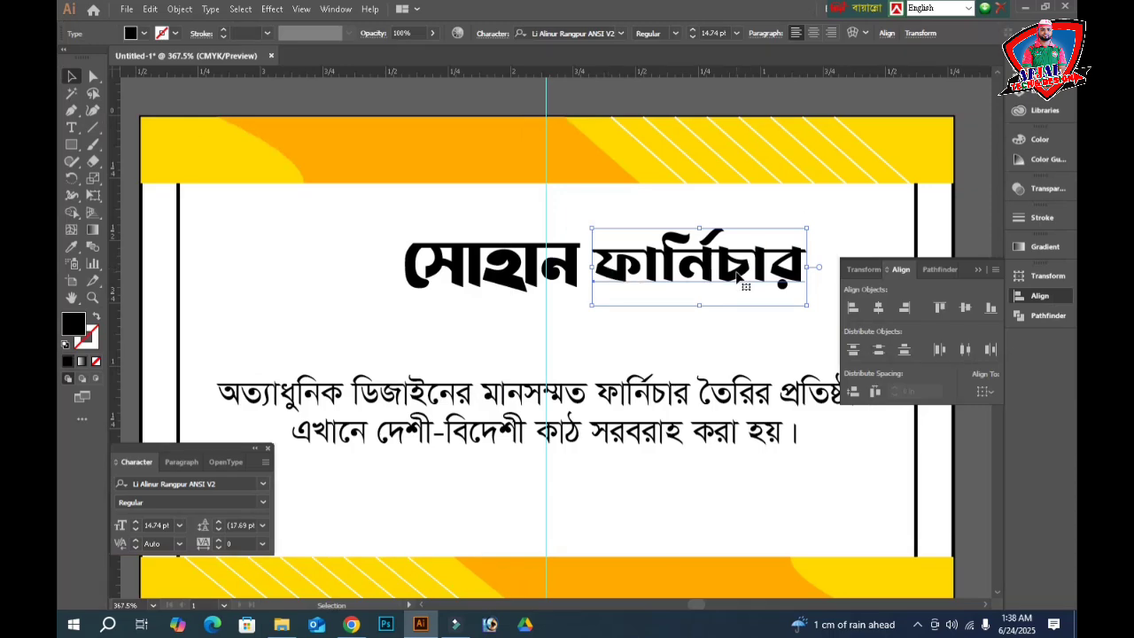
{"action": "left_click", "coordinate": [542, 282]}
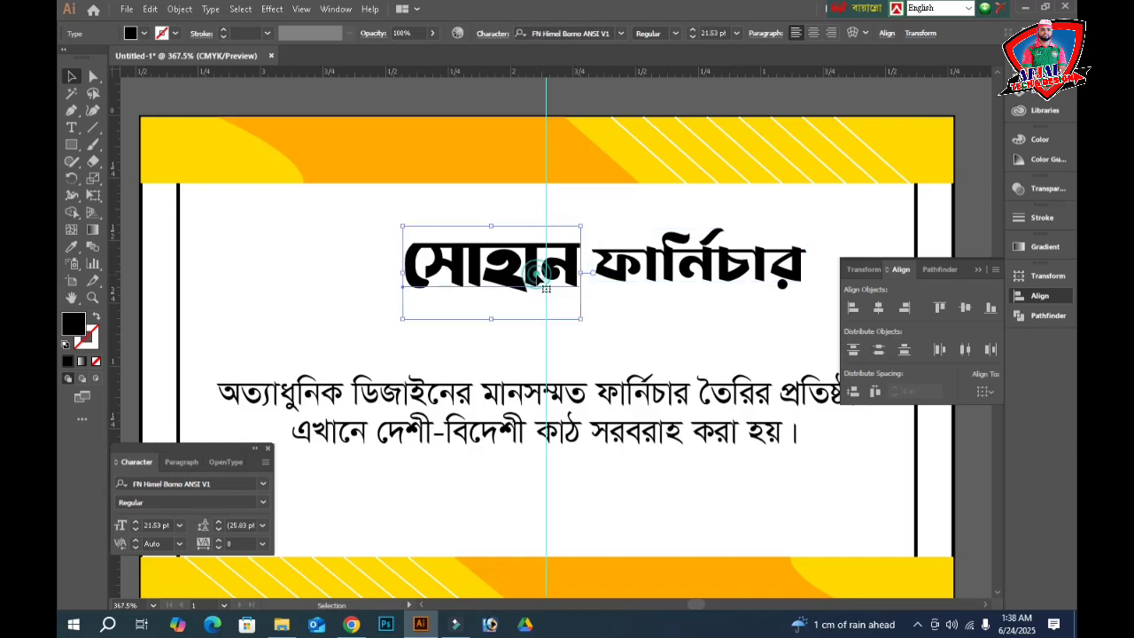
{"action": "left_click", "coordinate": [1039, 139]}
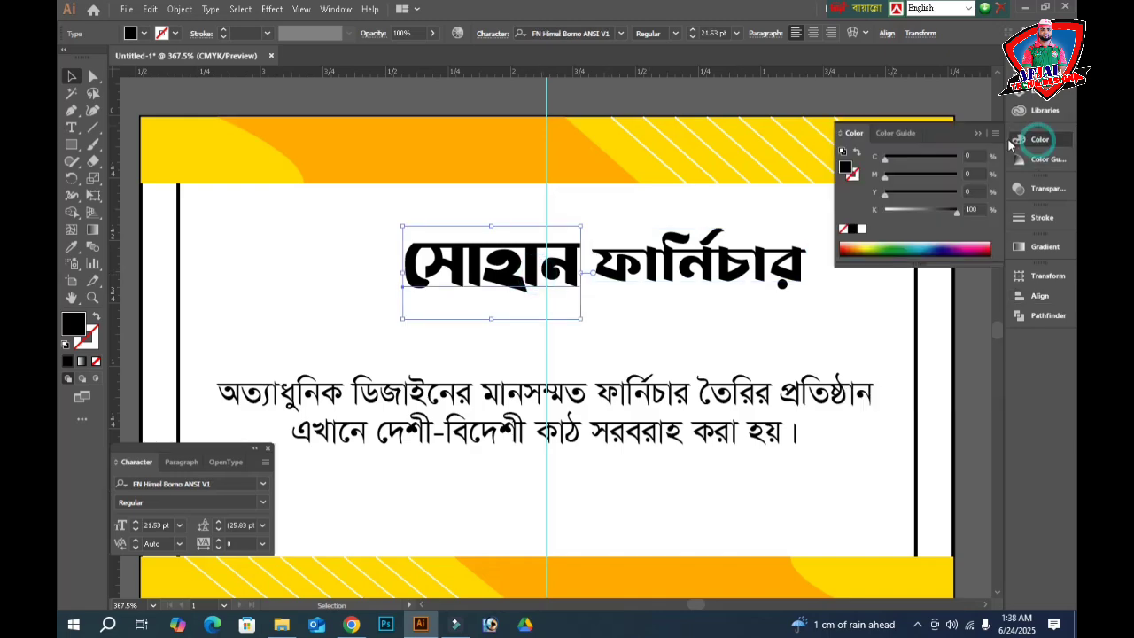
{"action": "left_click_drag", "start_coordinate": [902, 210], "coordinate": [829, 206]}
{"action": "left_click_drag", "start_coordinate": [897, 175], "coordinate": [1018, 193]}
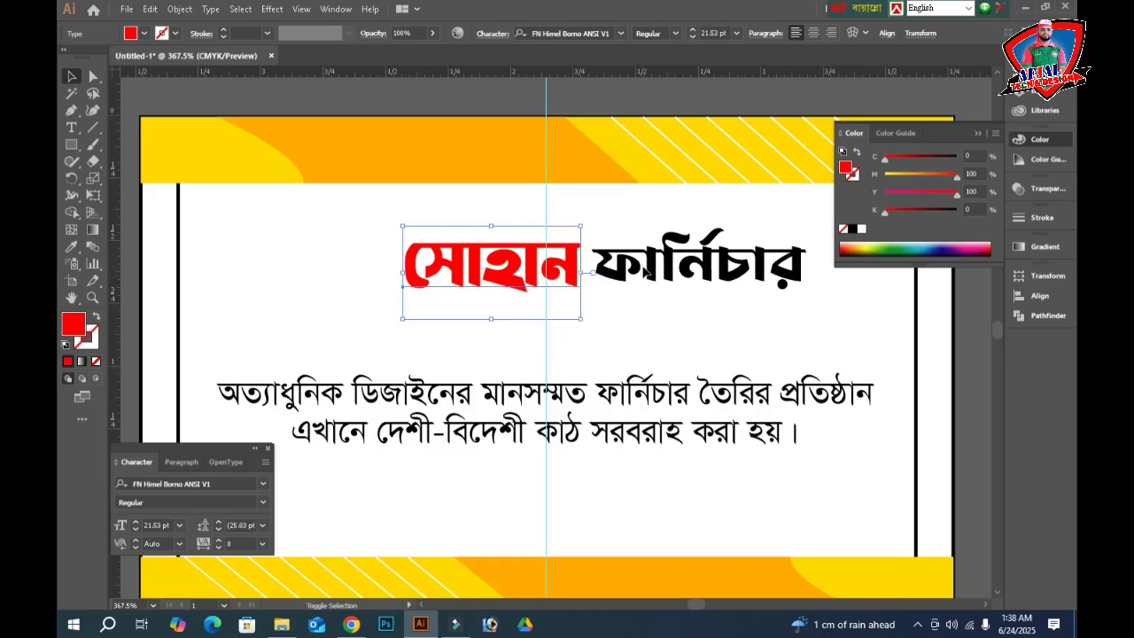
{"action": "left_click", "coordinate": [648, 276], "text": "shift"}
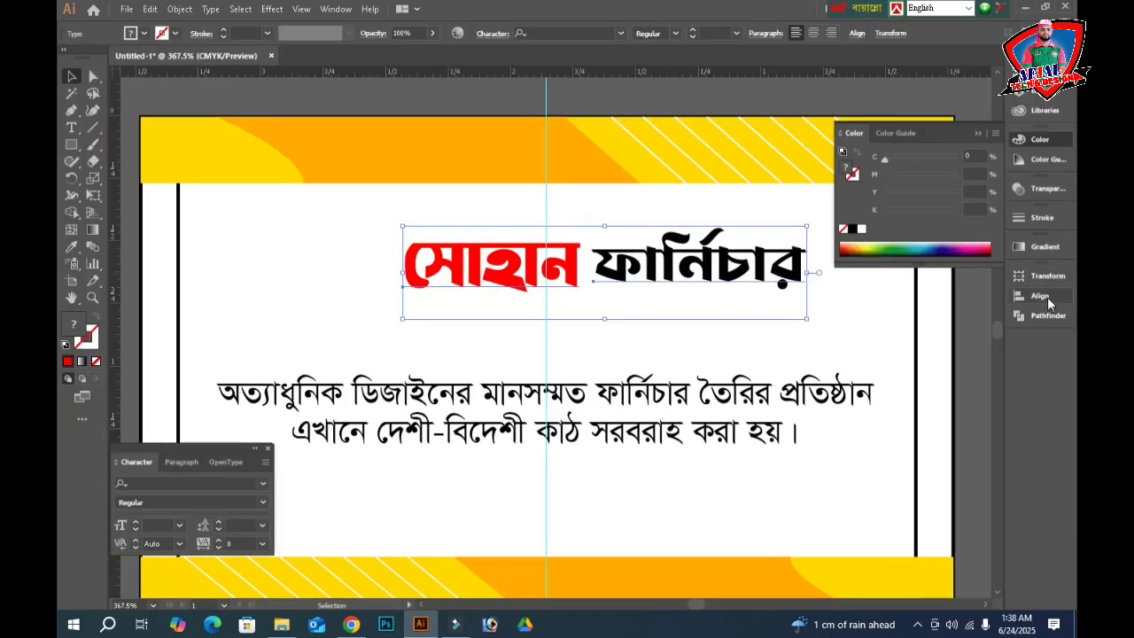
- Vertically centre the two heading words and nudge the heading down-left above the description
{"action": "left_click", "coordinate": [1040, 298]}
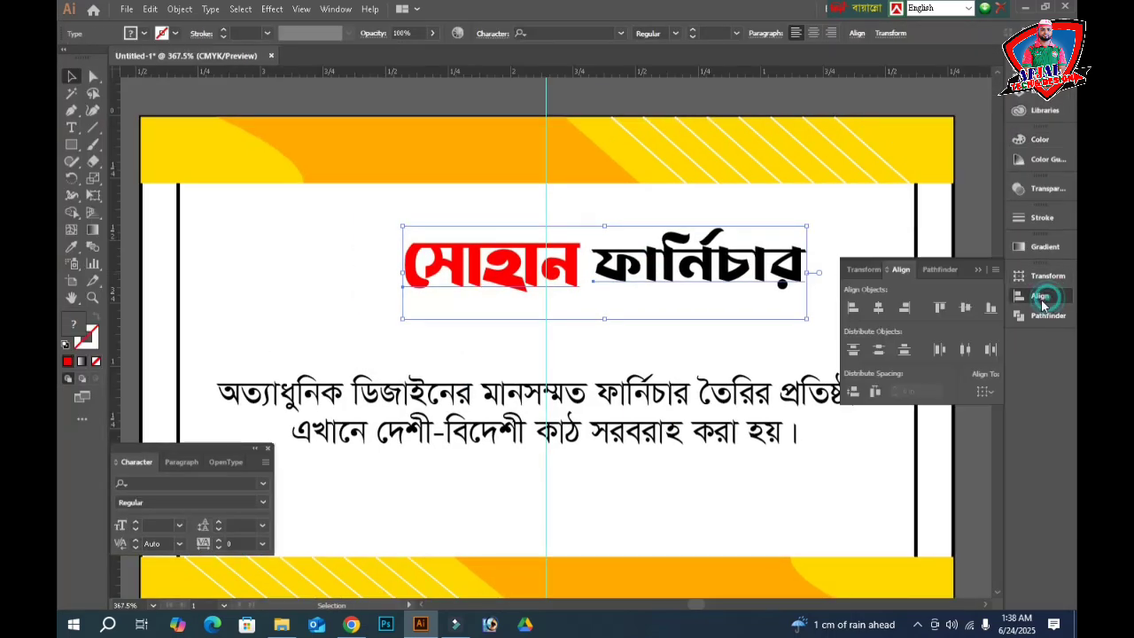
{"action": "left_click", "coordinate": [965, 308]}
{"action": "key", "text": "Tab"}
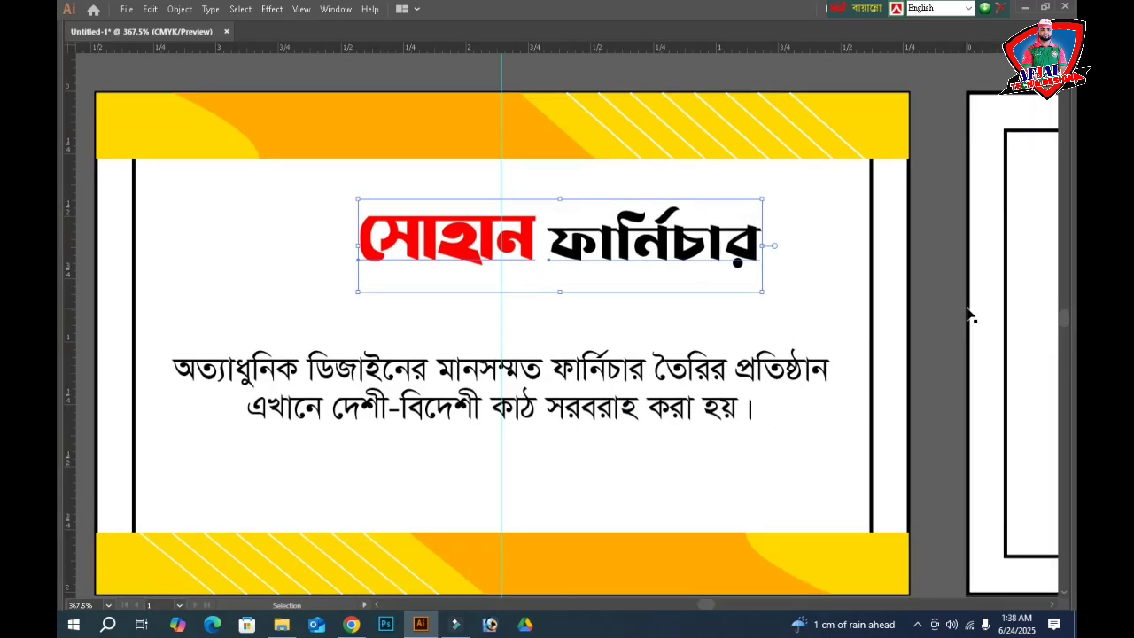
{"action": "key", "text": "Left"}
{"action": "key", "text": "Left"}
{"action": "key", "text": "Left"}
{"action": "key", "text": "Left"}
{"action": "key", "text": "Left"}
{"action": "key", "text": "Left"}
{"action": "key", "text": "Left"}
{"action": "key", "text": "Left"}
{"action": "key", "text": "Left"}
{"action": "key", "text": "Left"}
{"action": "key", "text": "Left"}
{"action": "key", "text": "Left"}
{"action": "key", "text": "Left"}
{"action": "key", "text": "Left"}
{"action": "key", "text": "Left"}
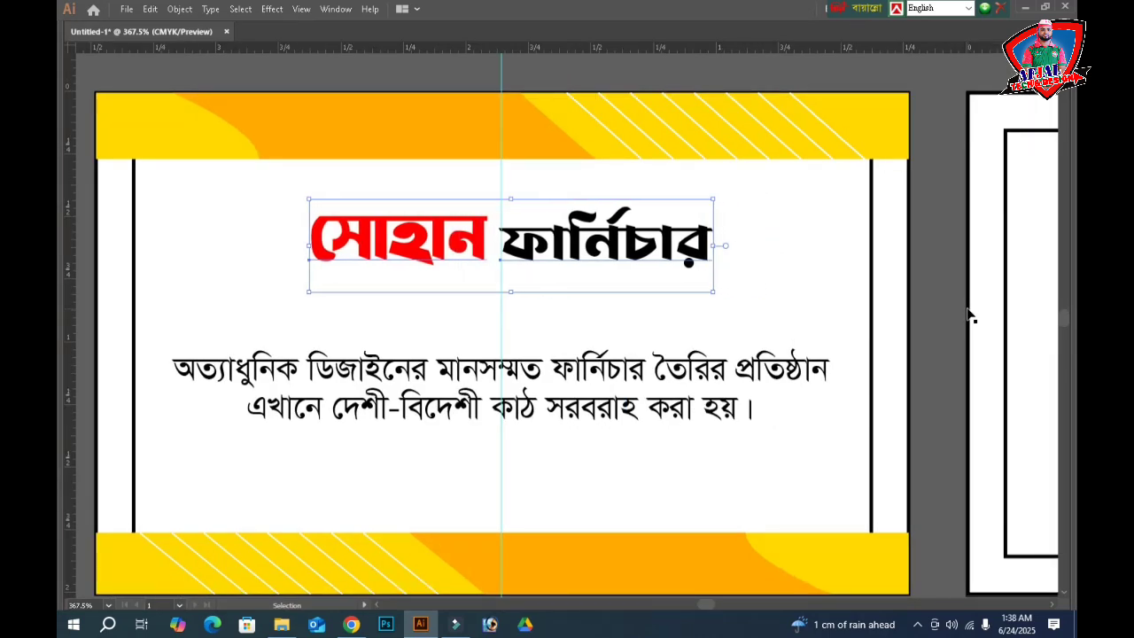
{"action": "key", "text": "Down"}
{"action": "key", "text": "Down"}
{"action": "key", "text": "Down"}
{"action": "key", "text": "Down"}
{"action": "key", "text": "Down"}
{"action": "key", "text": "Down"}
{"action": "key", "text": "Down"}
{"action": "key", "text": "Down"}
{"action": "key", "text": "Down"}
{"action": "key", "text": "Down"}
{"action": "key", "text": "Down"}
{"action": "key", "text": "Down"}
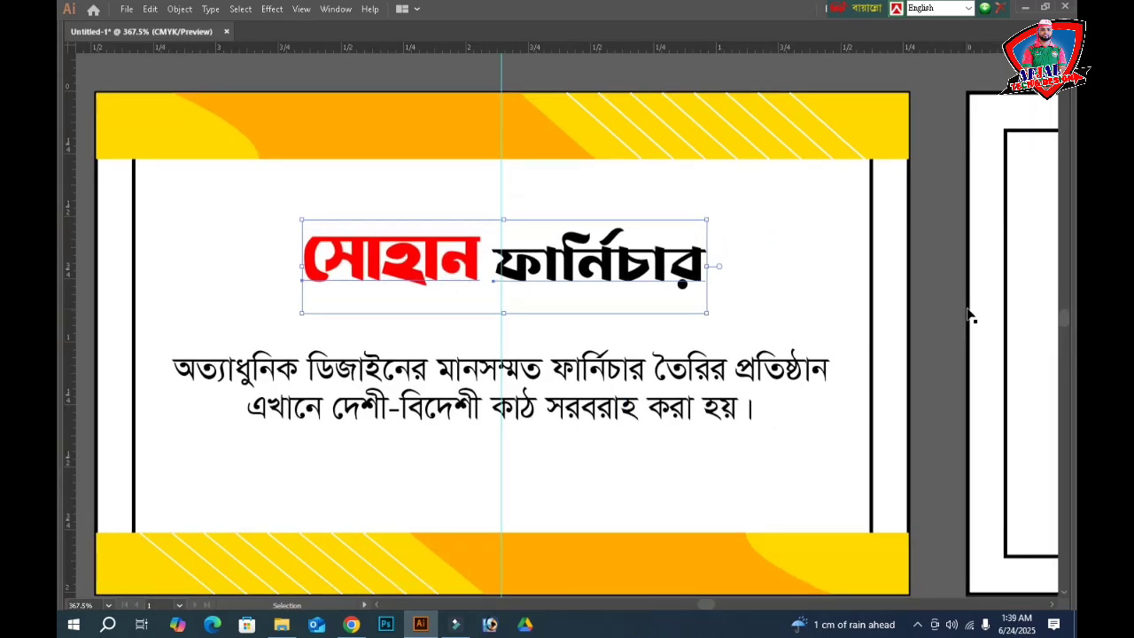
{"action": "key", "text": "Left"}
{"action": "key", "text": "Down"}
{"action": "key", "text": "Down"}
{"action": "key", "text": "Down"}
{"action": "key", "text": "Down"}
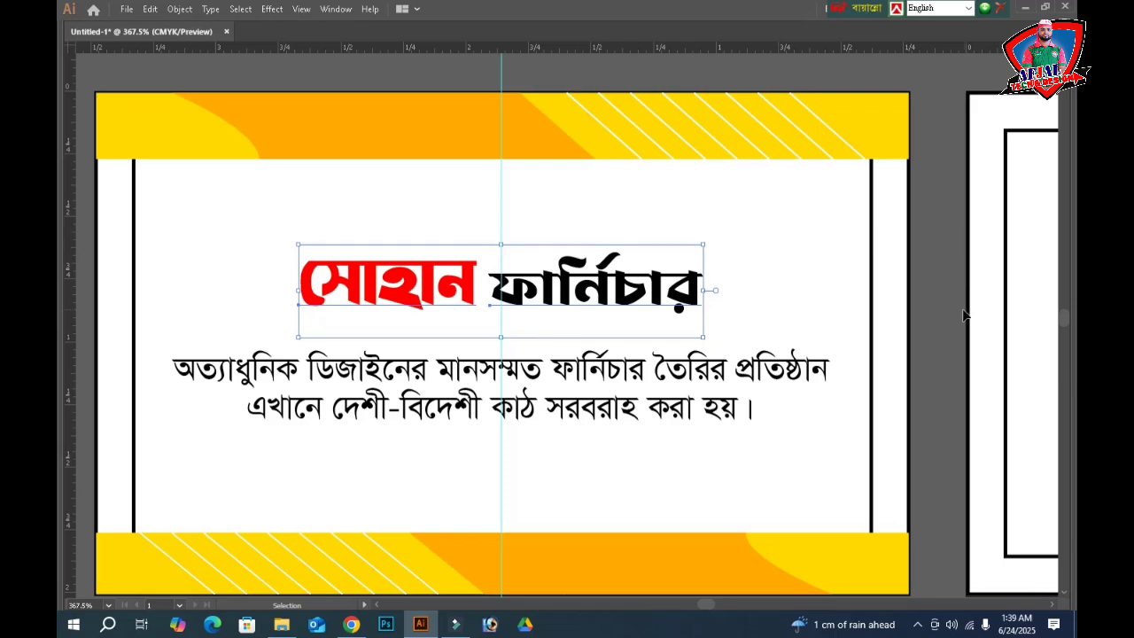
{"action": "key", "text": "Down"}
{"action": "key", "text": "Down"}
{"action": "key", "text": "Down"}
{"action": "key", "text": "Down"}
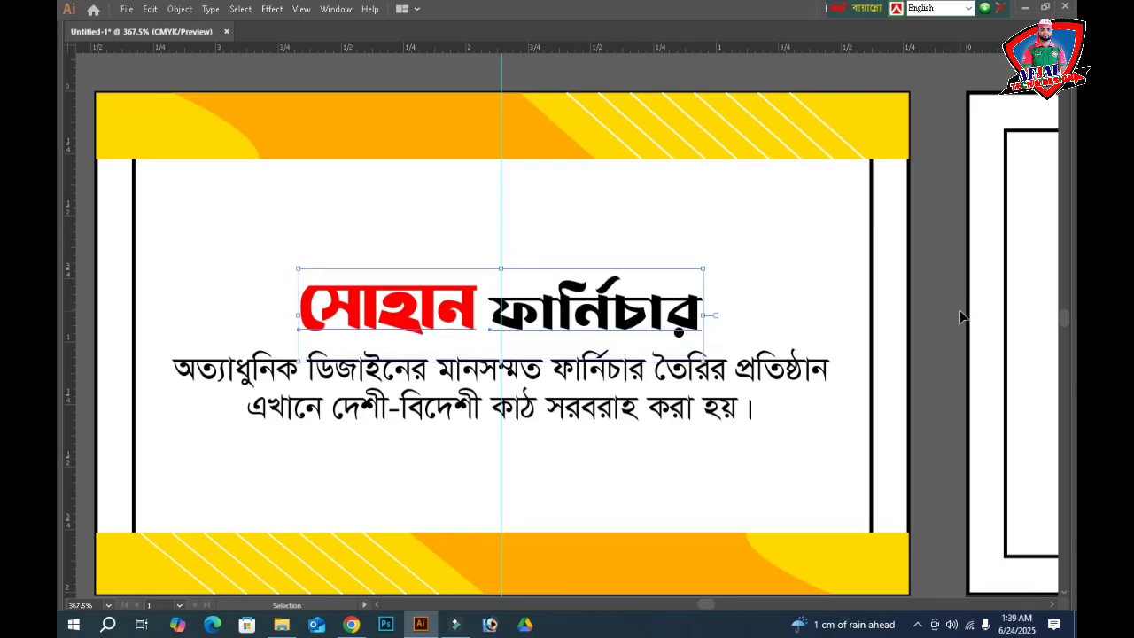
{"action": "key", "text": "Up"}
- Switch to the Line Segment tool
{"action": "key", "text": "Tab"}
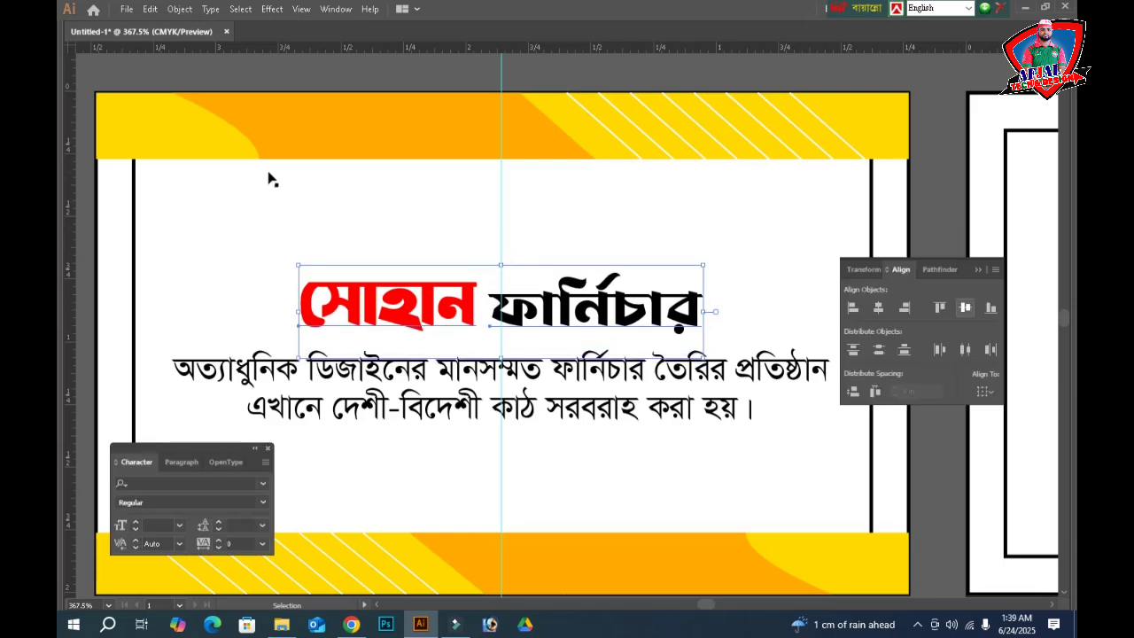
{"action": "left_click", "coordinate": [91, 129]}
{"action": "key", "text": "Tab"}
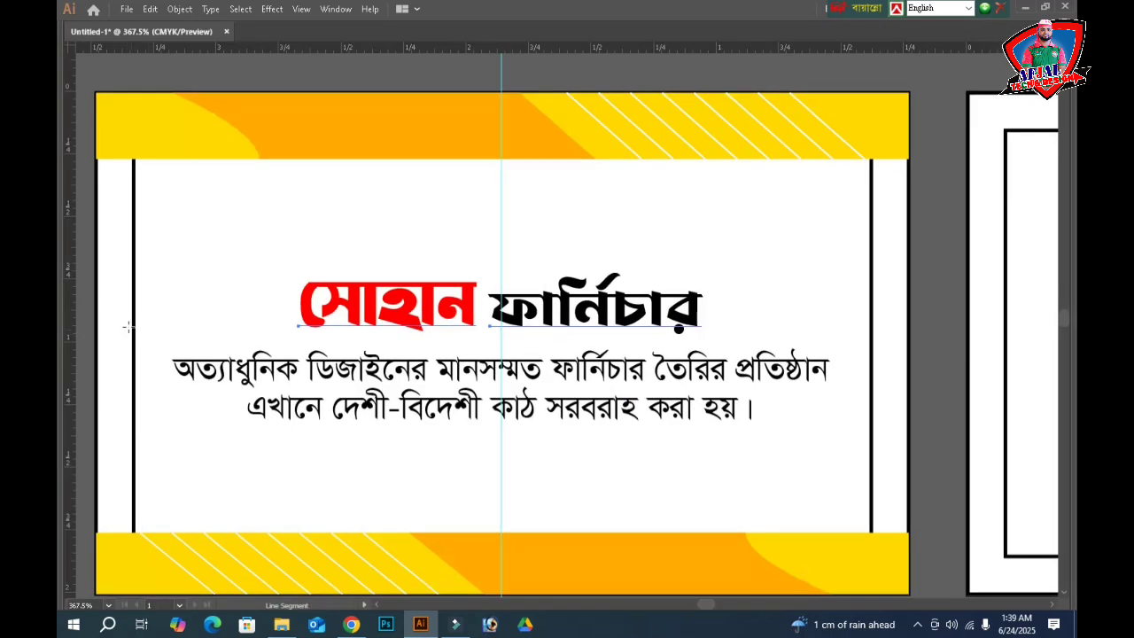
- Draw a horizontal line left of the heading with a 0.6 pt black stroke
{"action": "left_click_drag", "start_coordinate": [97, 314], "coordinate": [284, 314]}
{"action": "key", "text": "Tab"}
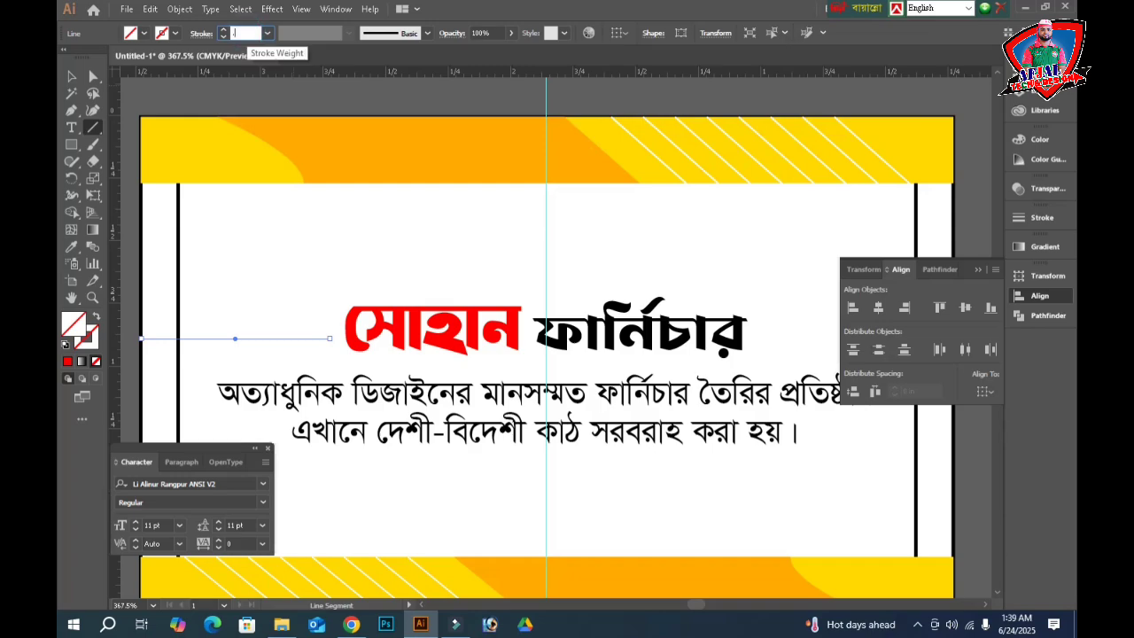
{"action": "type", "text": "6"}
{"action": "key", "text": "Return"}
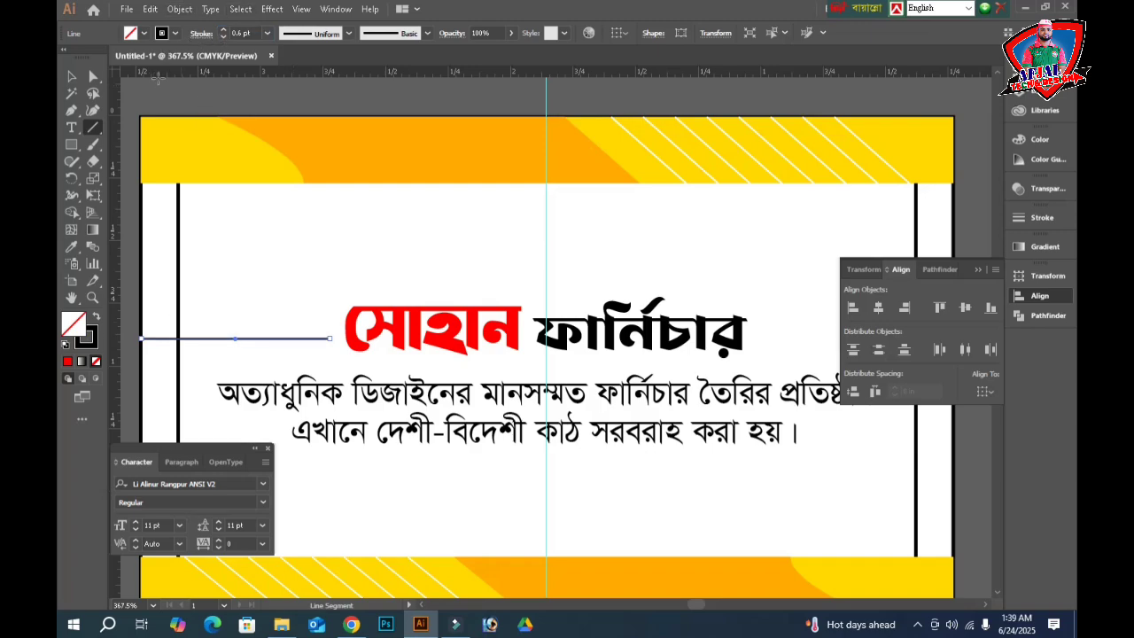
- Make the line dashed with a 2 pt dash length
{"action": "left_click", "coordinate": [200, 35]}
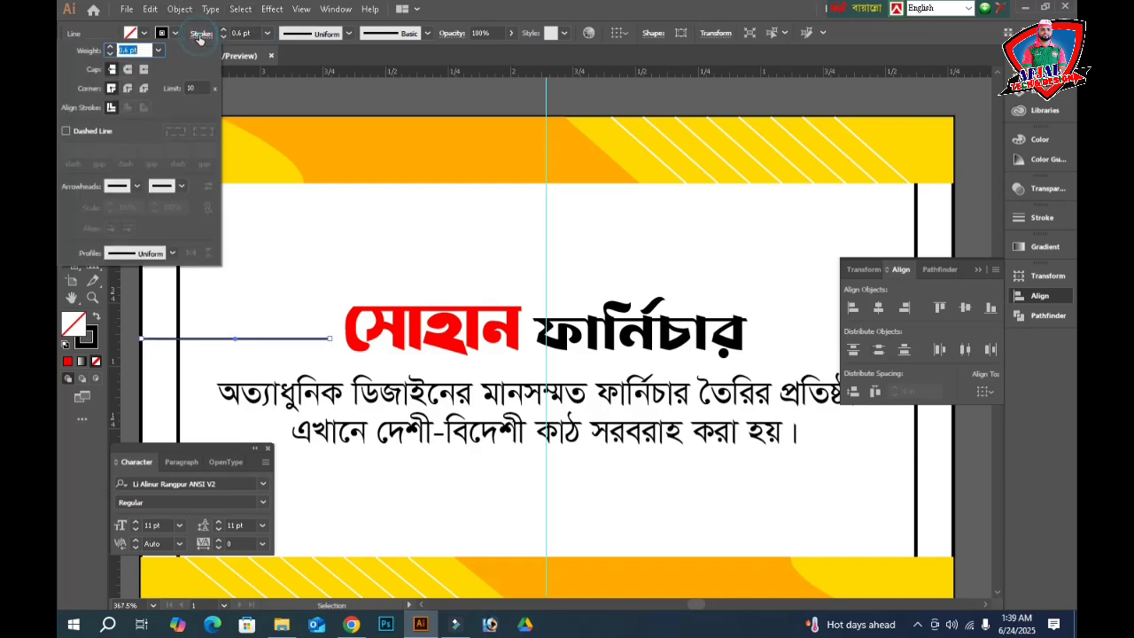
{"action": "left_click", "coordinate": [65, 131]}
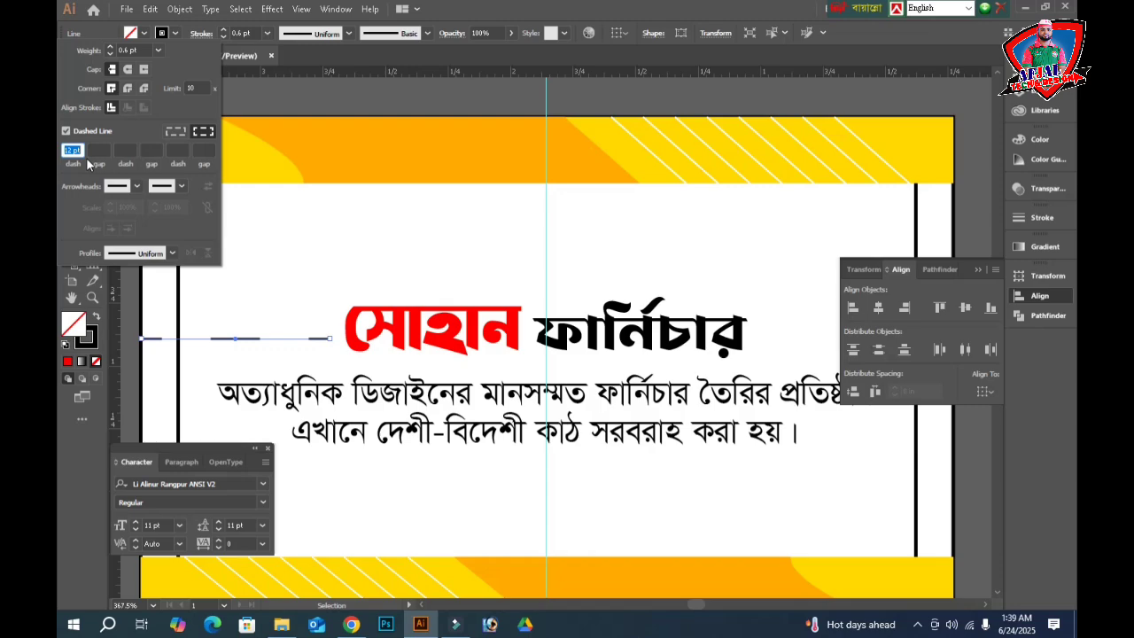
{"action": "type", "text": "2"}
{"action": "key", "text": "Tab"}
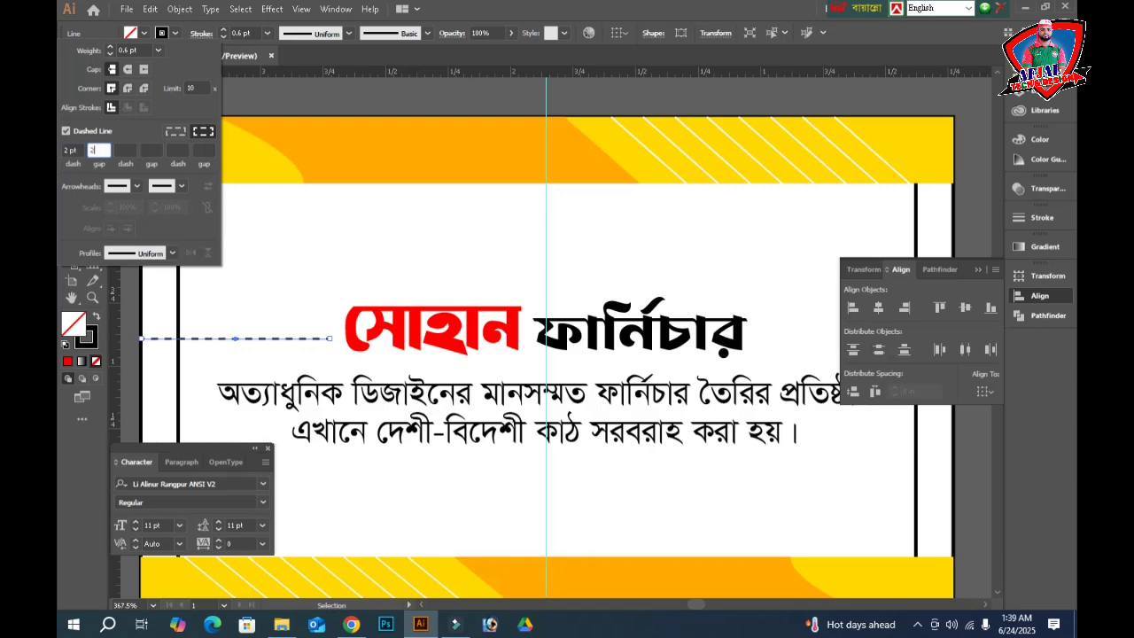
{"action": "key", "text": "Return"}
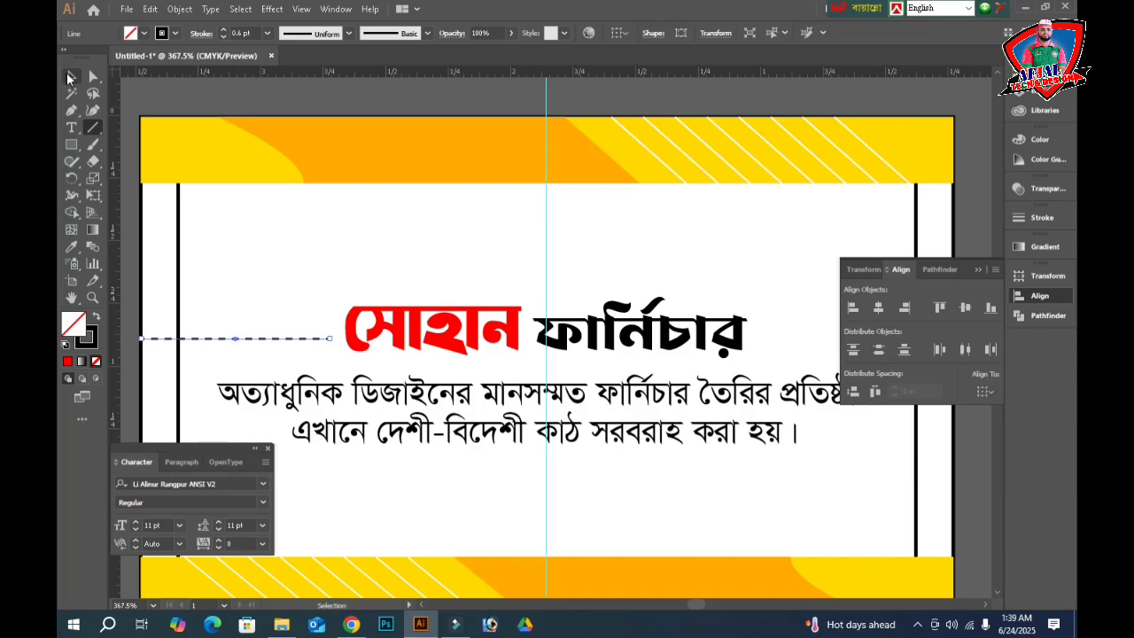
- Copy the dashed line to the right of the heading and extend it to the card's edge
{"action": "key", "text": "v"}
{"action": "key", "text": "Tab"}
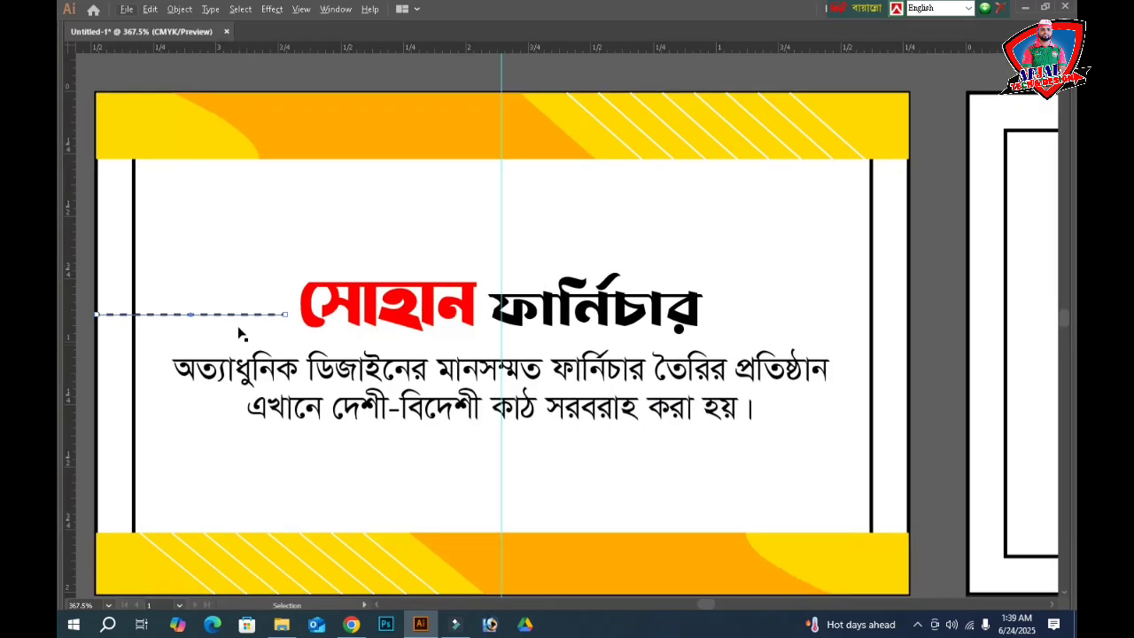
{"action": "left_click_drag", "start_coordinate": [215, 317], "coordinate": [808, 317]}
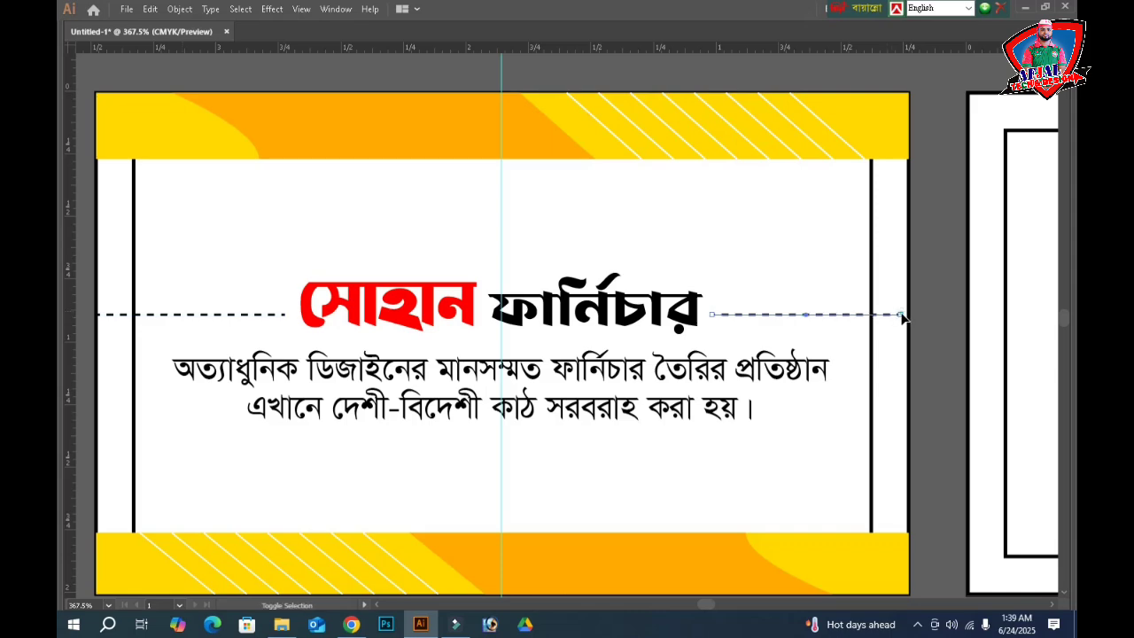
{"action": "left_click_drag", "start_coordinate": [901, 318], "coordinate": [907, 317]}
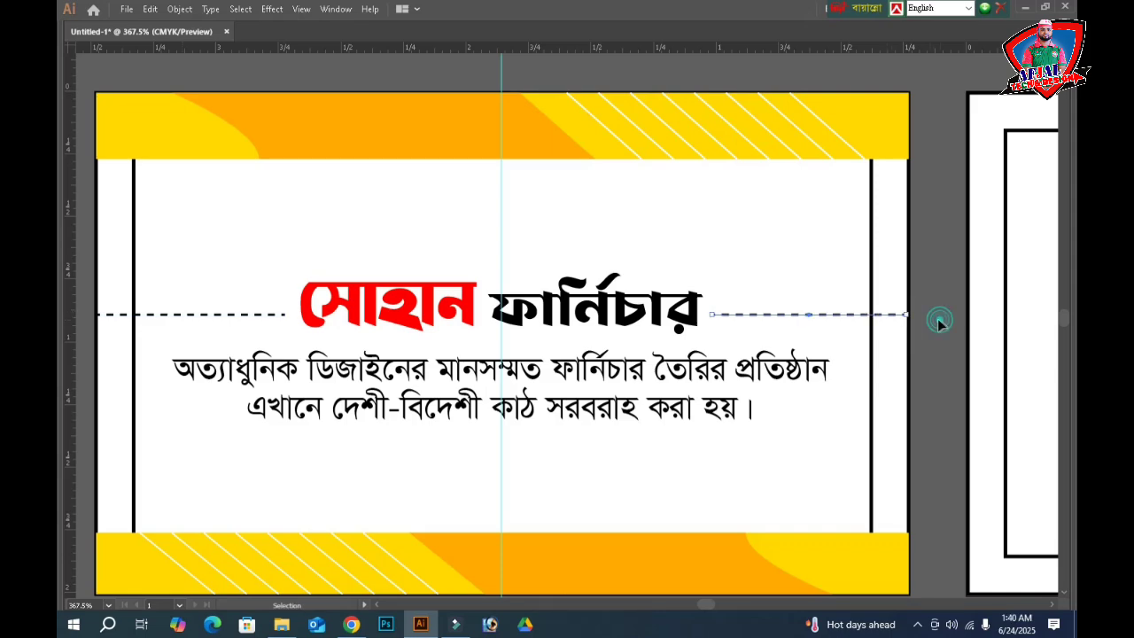
{"action": "left_click", "coordinate": [938, 323]}
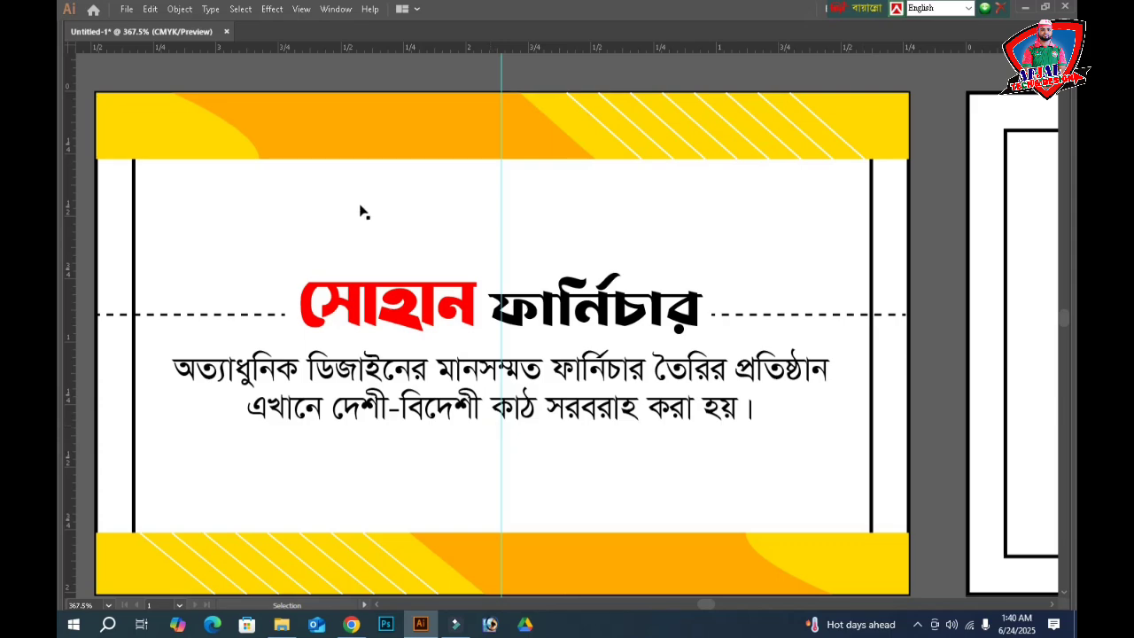
- Bring the logo image up above the business card
{"action": "key", "text": "a"}
{"action": "key", "text": "ctrl+minus"}
{"action": "key", "text": "ctrl+minus"}
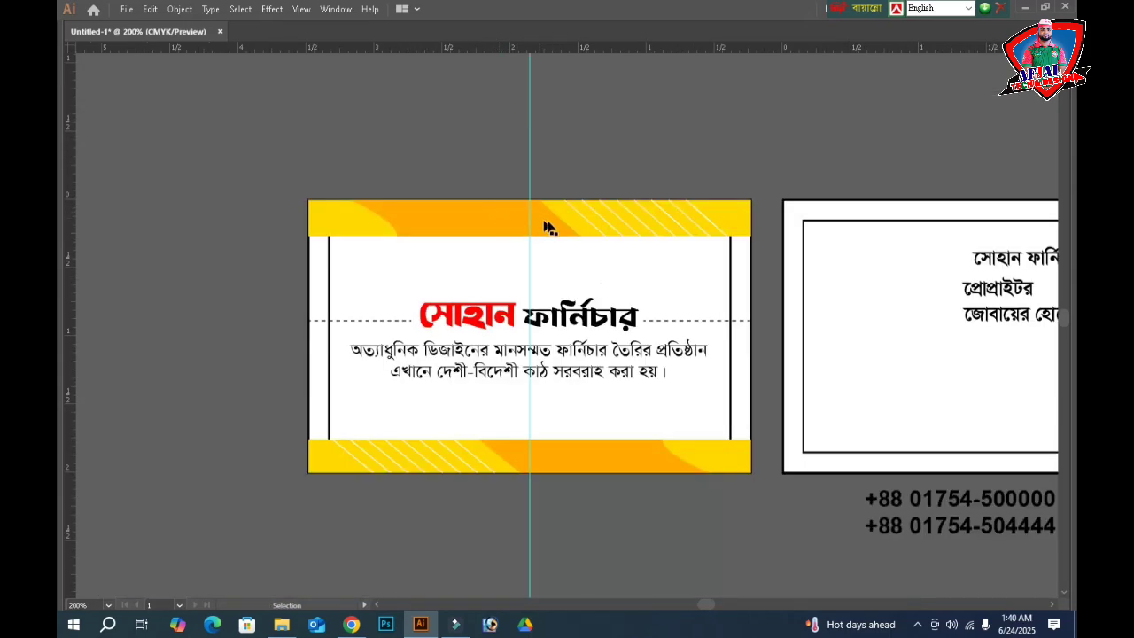
{"action": "left_click_drag", "start_coordinate": [891, 159], "coordinate": [518, 155]}
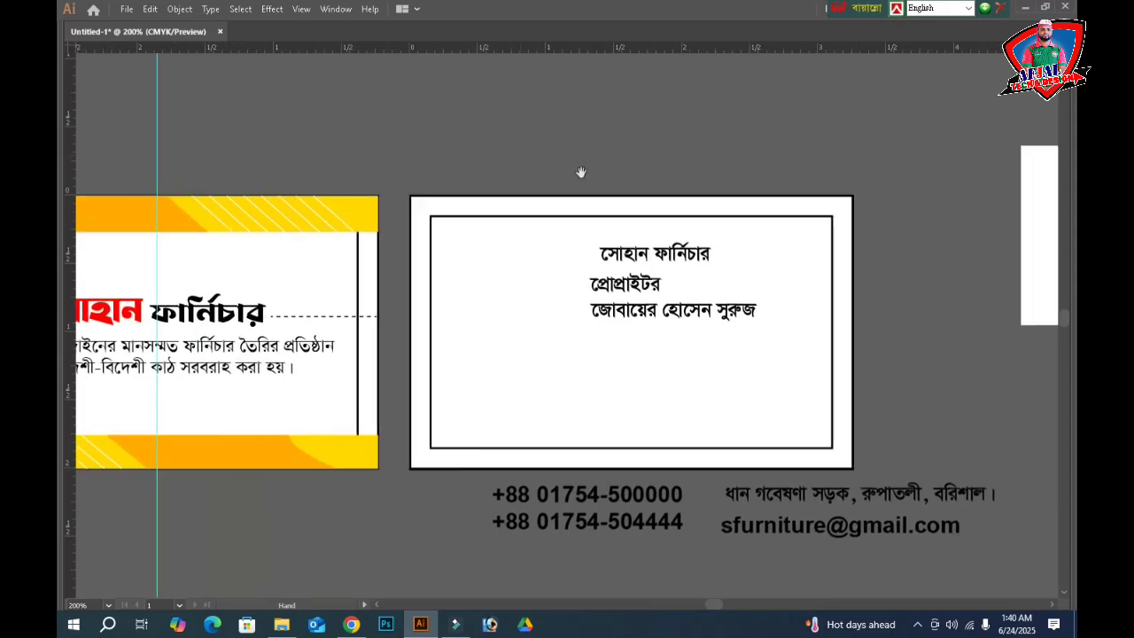
{"action": "left_click_drag", "start_coordinate": [1037, 265], "coordinate": [352, 196]}
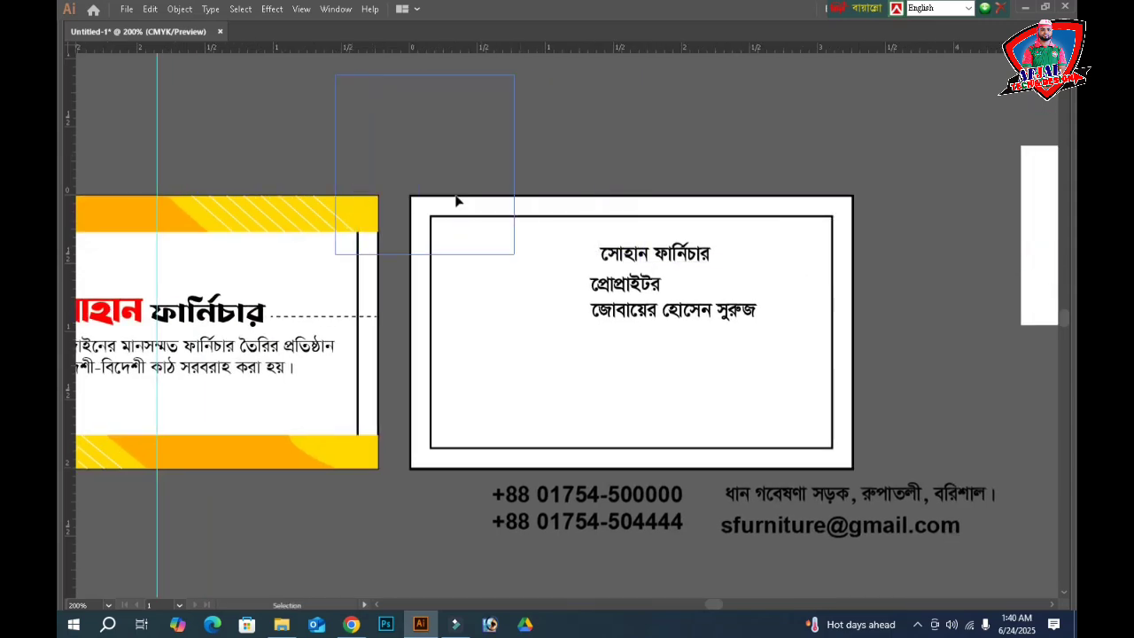
{"action": "key", "text": "space"}
{"action": "left_click_drag", "start_coordinate": [579, 130], "coordinate": [874, 245]}
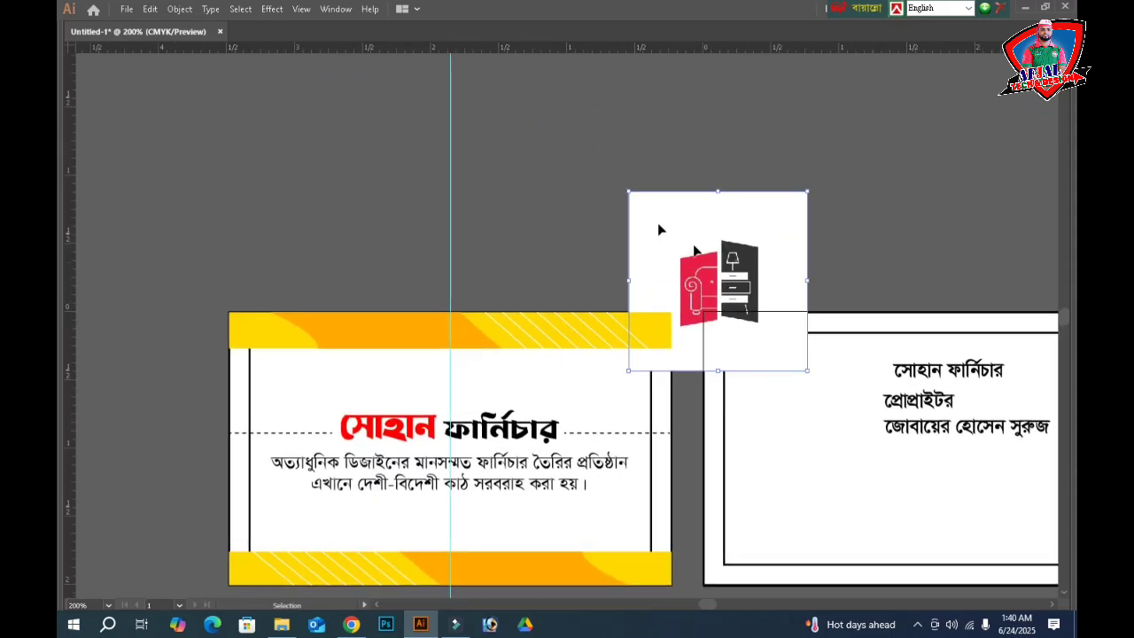
{"action": "left_click_drag", "start_coordinate": [734, 261], "coordinate": [582, 182]}
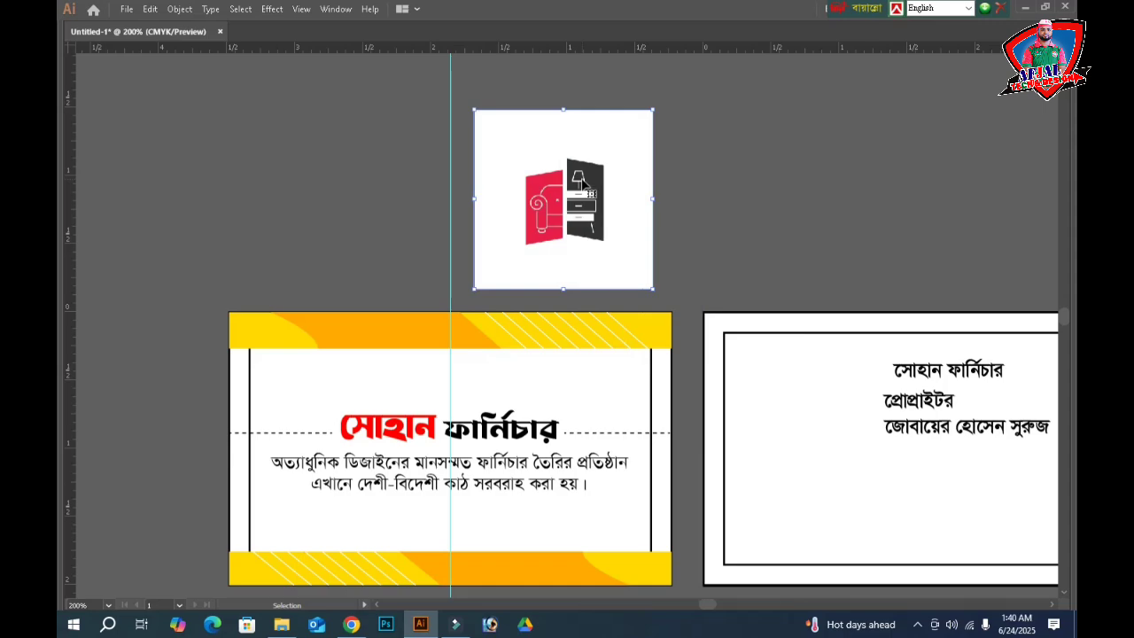
- Delete the white square background behind the logo icon
{"action": "key", "text": "m"}
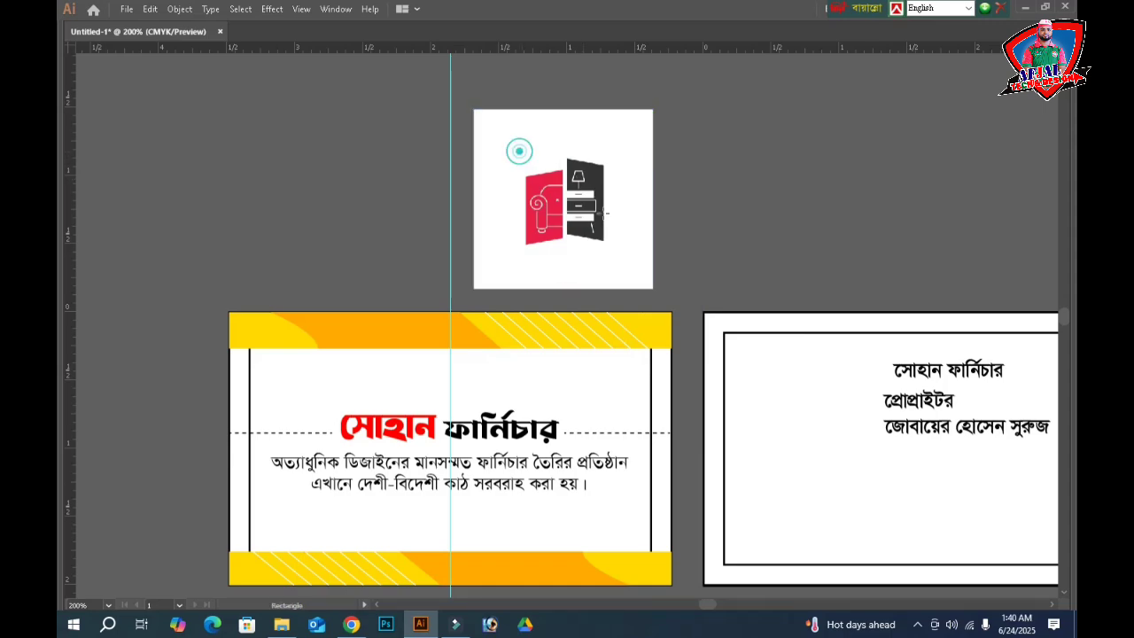
{"action": "left_click_drag", "start_coordinate": [519, 152], "coordinate": [614, 252]}
{"action": "key", "text": "v"}
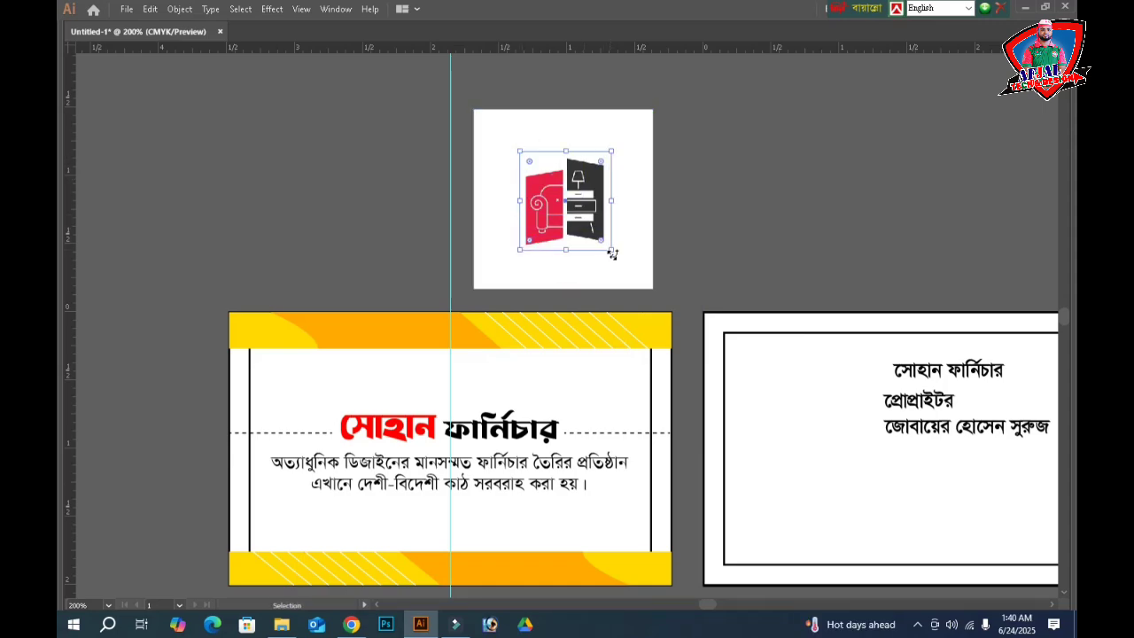
{"action": "left_click", "coordinate": [725, 182]}
{"action": "left_click_drag", "start_coordinate": [695, 187], "coordinate": [583, 224]}
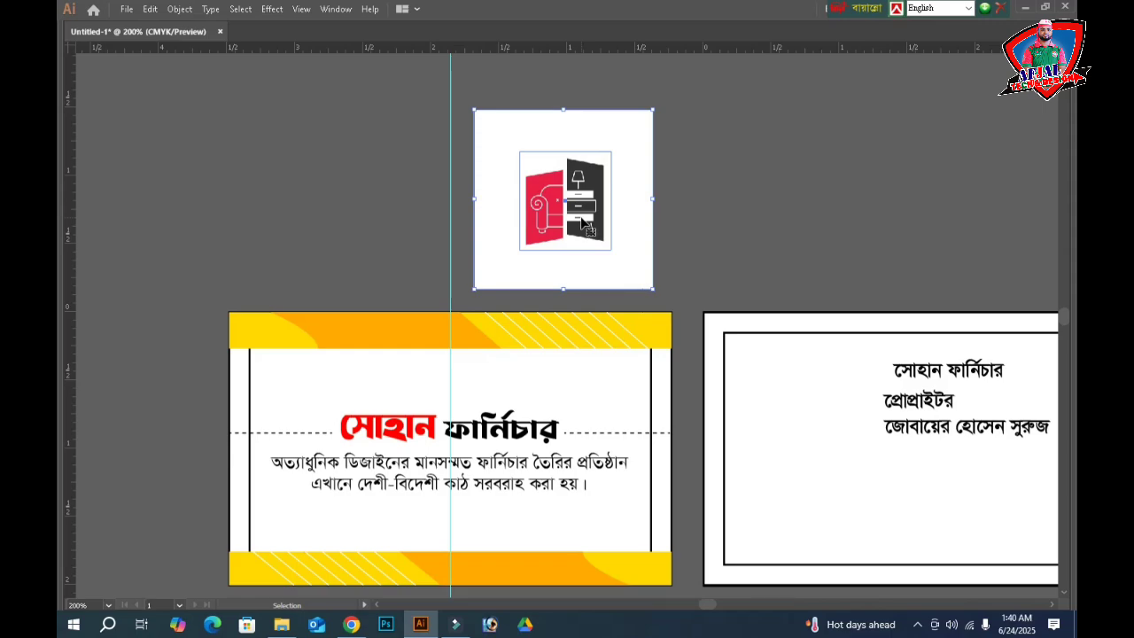
{"action": "key", "text": "a"}
{"action": "key", "text": "Delete"}
{"action": "key", "text": "v"}
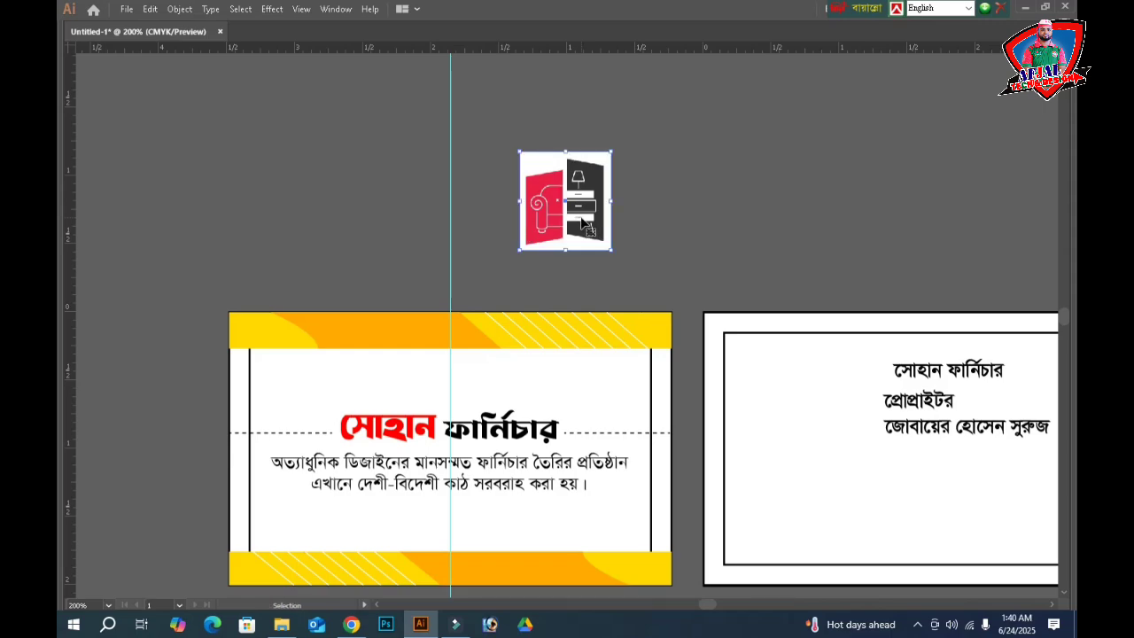
- Shrink the logo and place it just above the heading, nudged slightly right
{"action": "left_click_drag", "start_coordinate": [567, 151], "coordinate": [571, 190]}
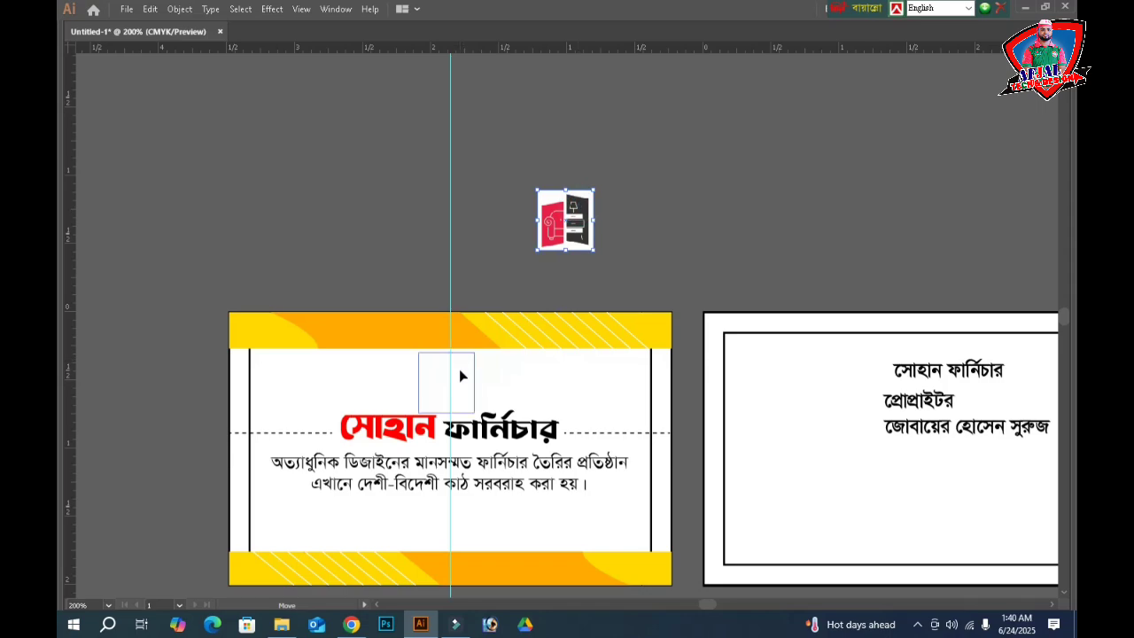
{"action": "left_click_drag", "start_coordinate": [460, 374], "coordinate": [464, 366]}
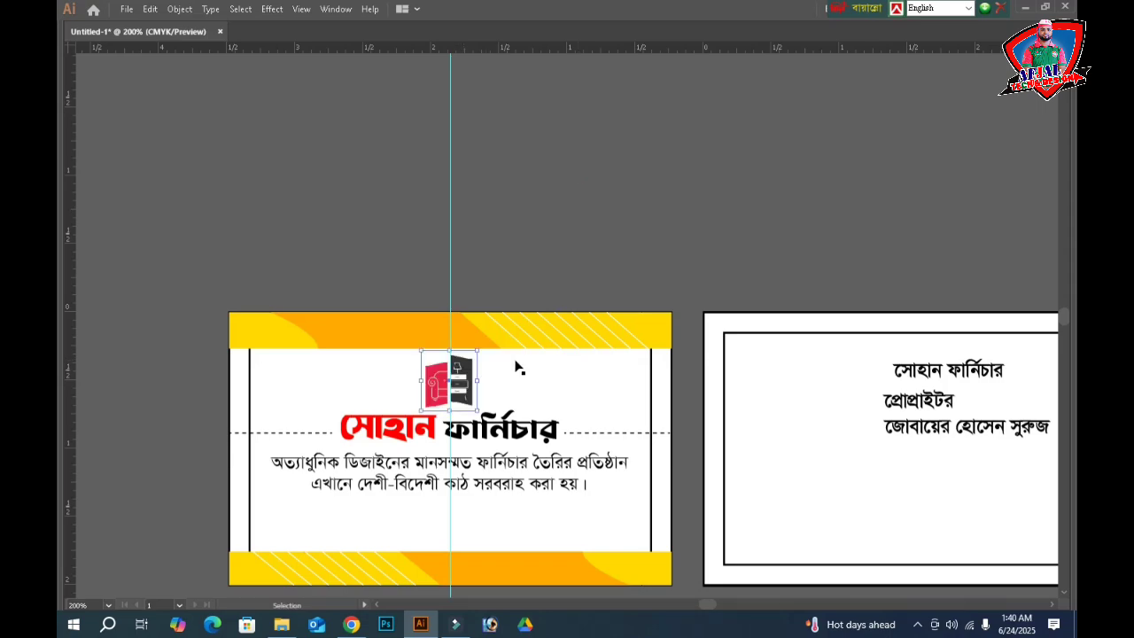
{"action": "key", "text": "Right"}
{"action": "left_click", "coordinate": [558, 257]}
{"action": "scroll", "coordinate": [440, 465], "scroll_direction": "down", "scroll_amount": 3}
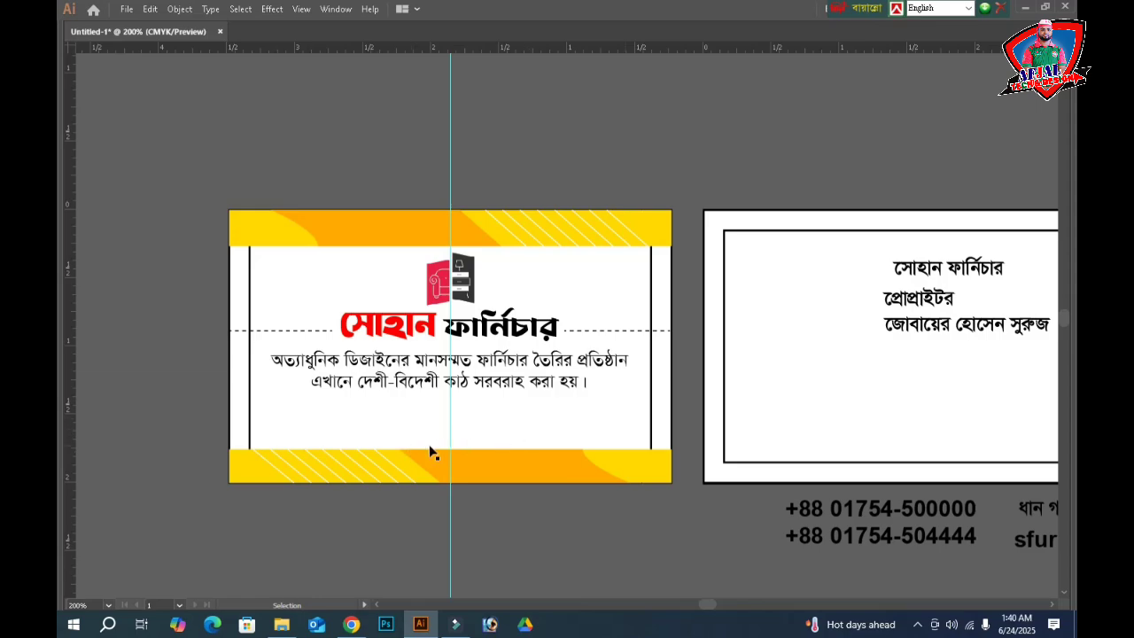
{"action": "key", "text": "a"}
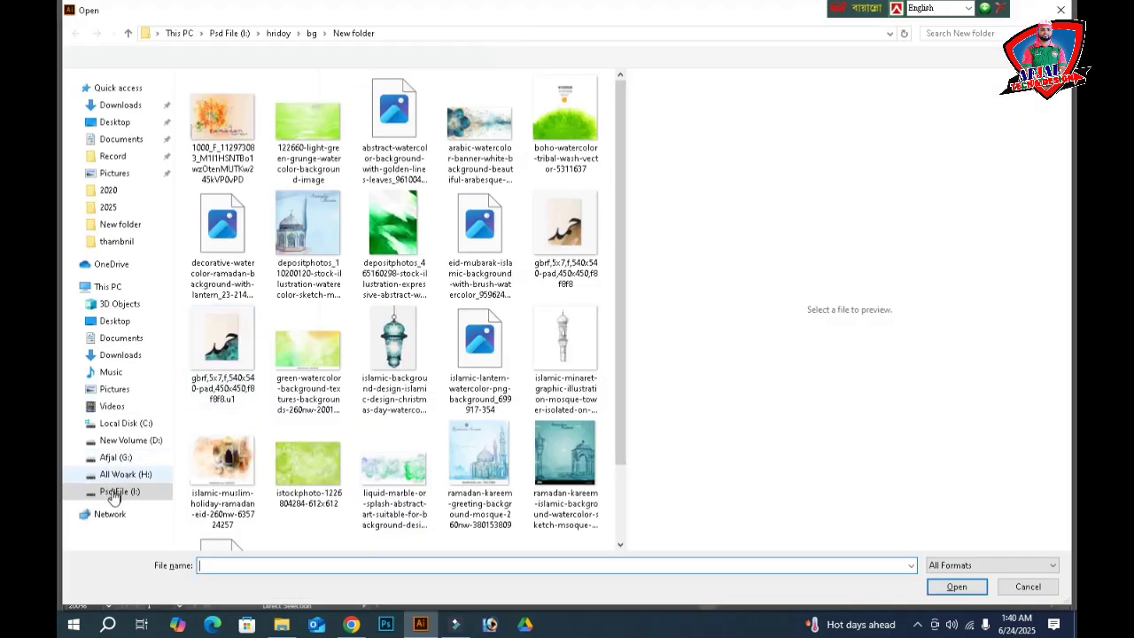
{"action": "left_click", "coordinate": [108, 494]}
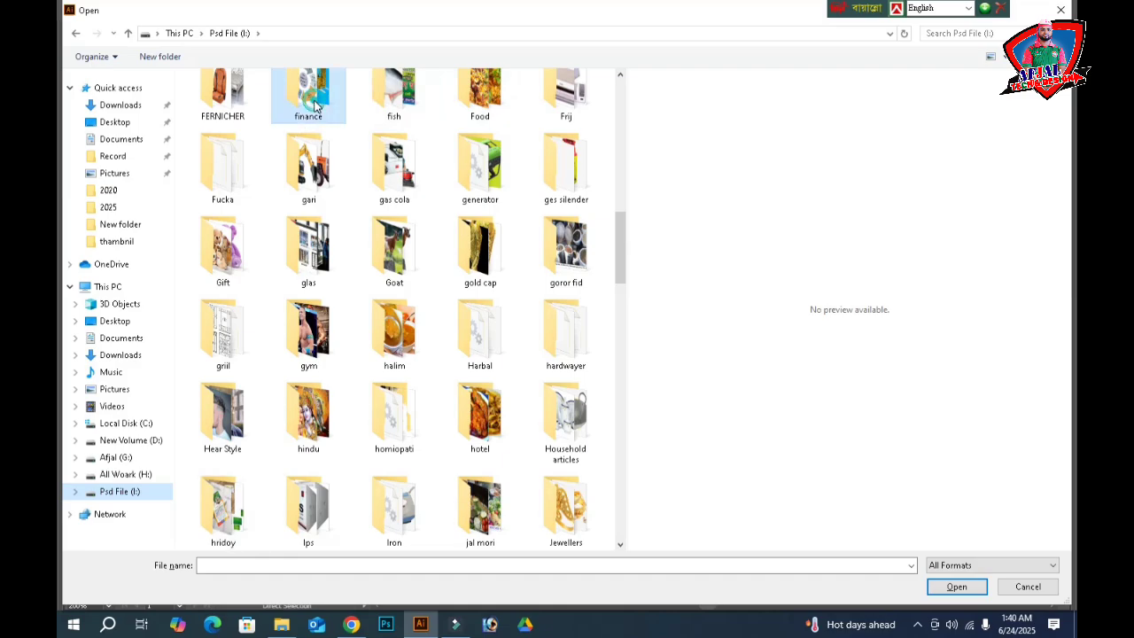
{"action": "left_click", "coordinate": [314, 105]}
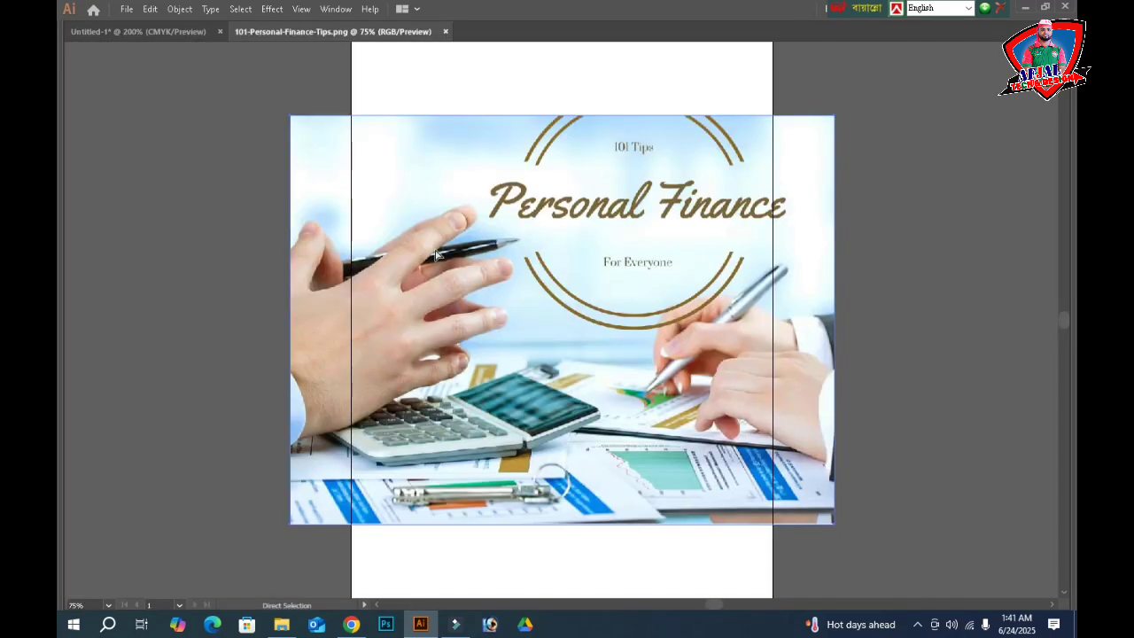
{"action": "key", "text": "ctrl+w"}
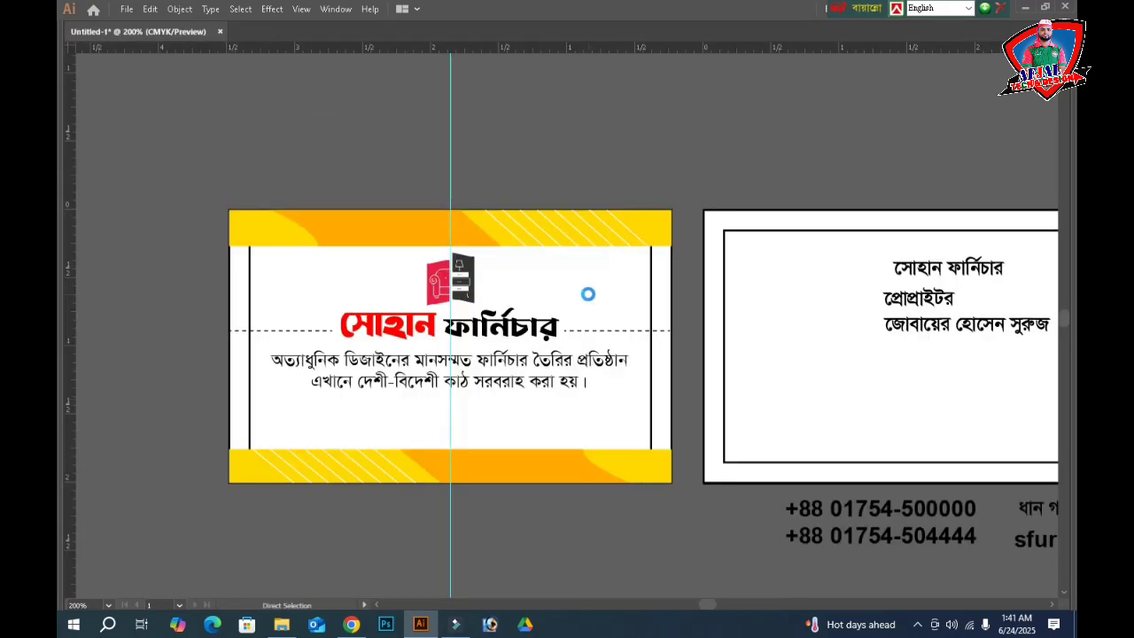
- Open the brown-and-cream sofa TIFF from the FERNICHER folder
{"action": "key", "text": "ctrl+o"}
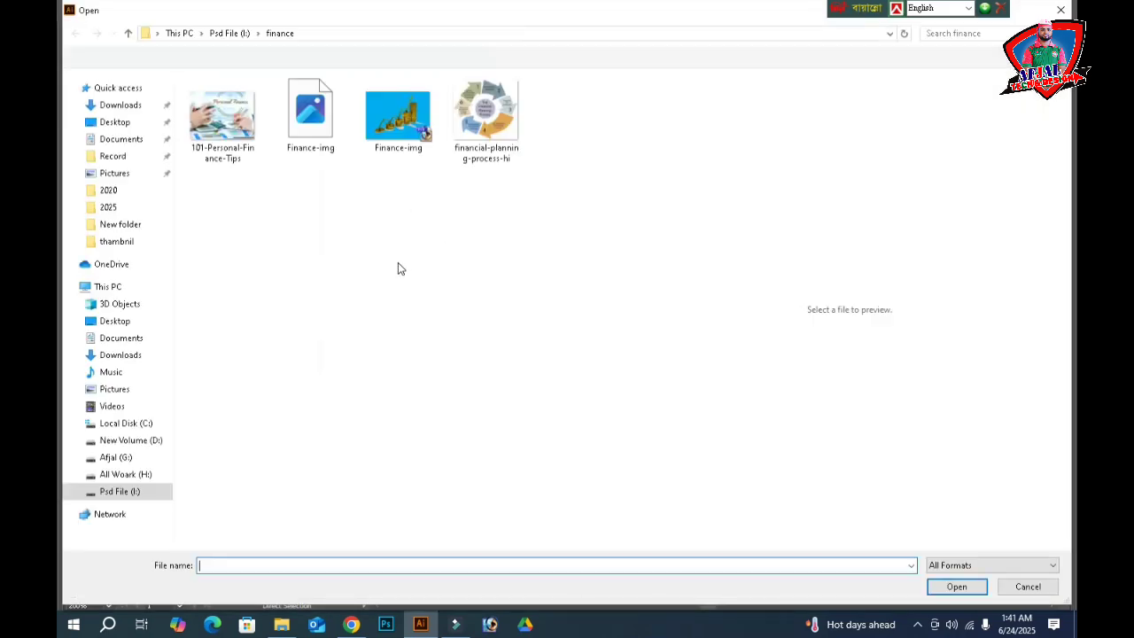
{"action": "left_click", "coordinate": [398, 262]}
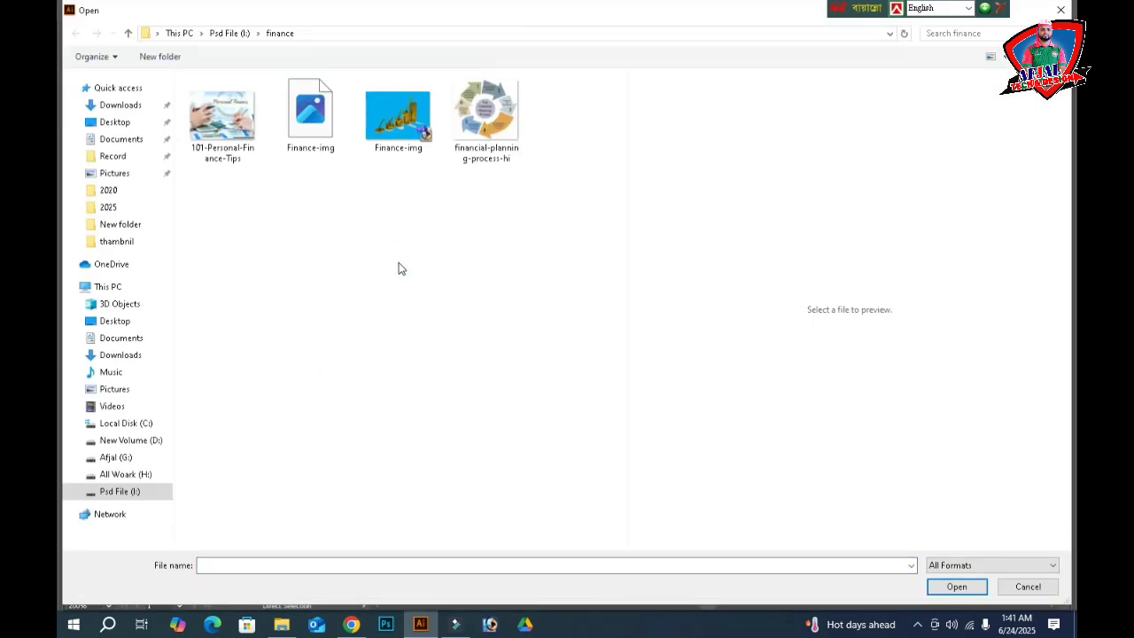
{"action": "key", "text": "BackSpace"}
{"action": "left_click", "coordinate": [232, 530]}
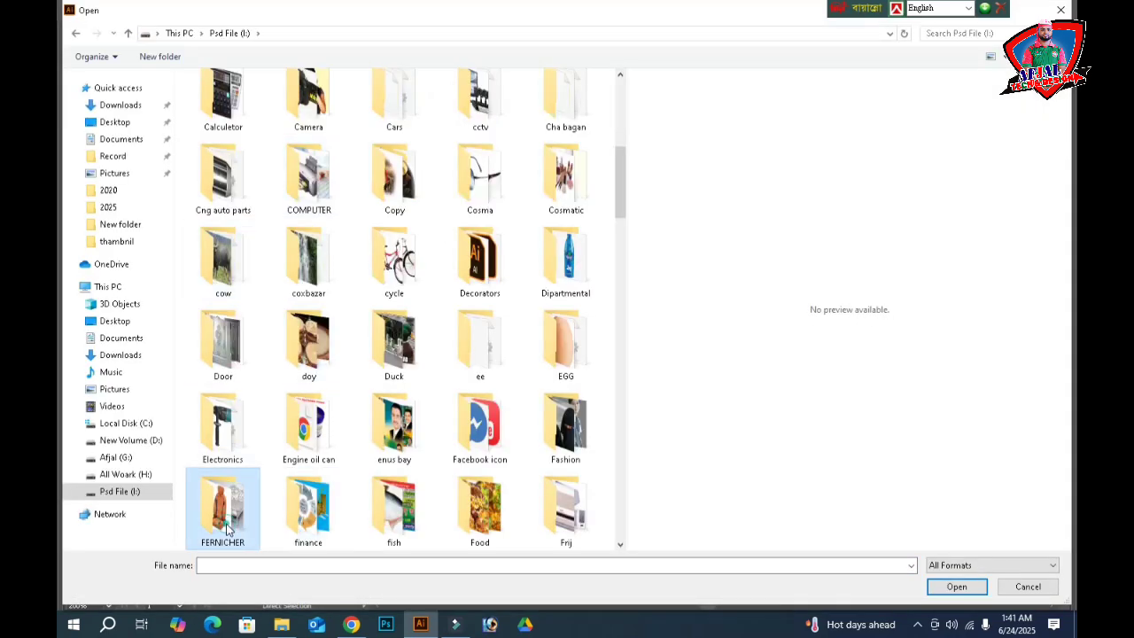
{"action": "double_click", "coordinate": [227, 526]}
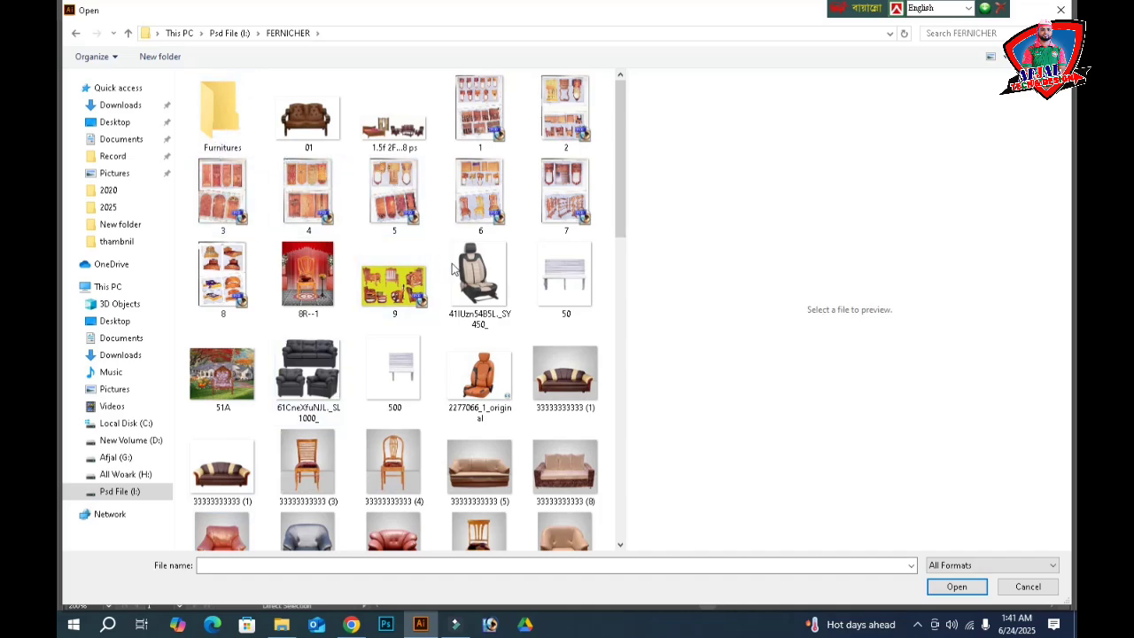
{"action": "scroll", "coordinate": [476, 319], "scroll_direction": "down", "scroll_amount": 3}
{"action": "scroll", "coordinate": [478, 378], "scroll_direction": "up", "scroll_amount": 3}
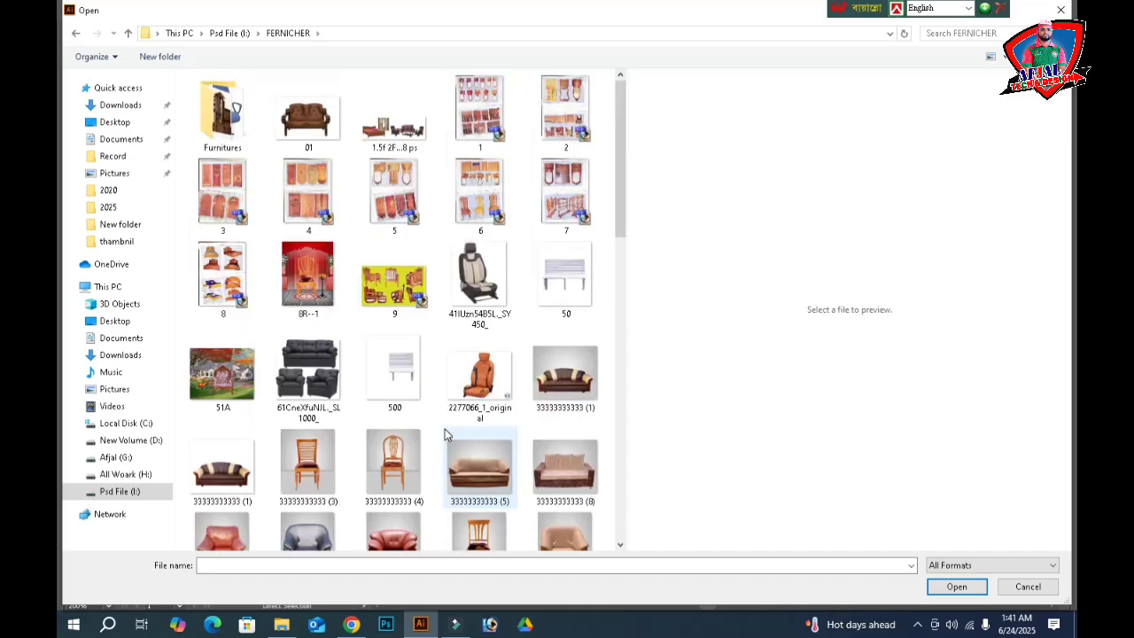
{"action": "scroll", "coordinate": [254, 468], "scroll_direction": "down", "scroll_amount": 7}
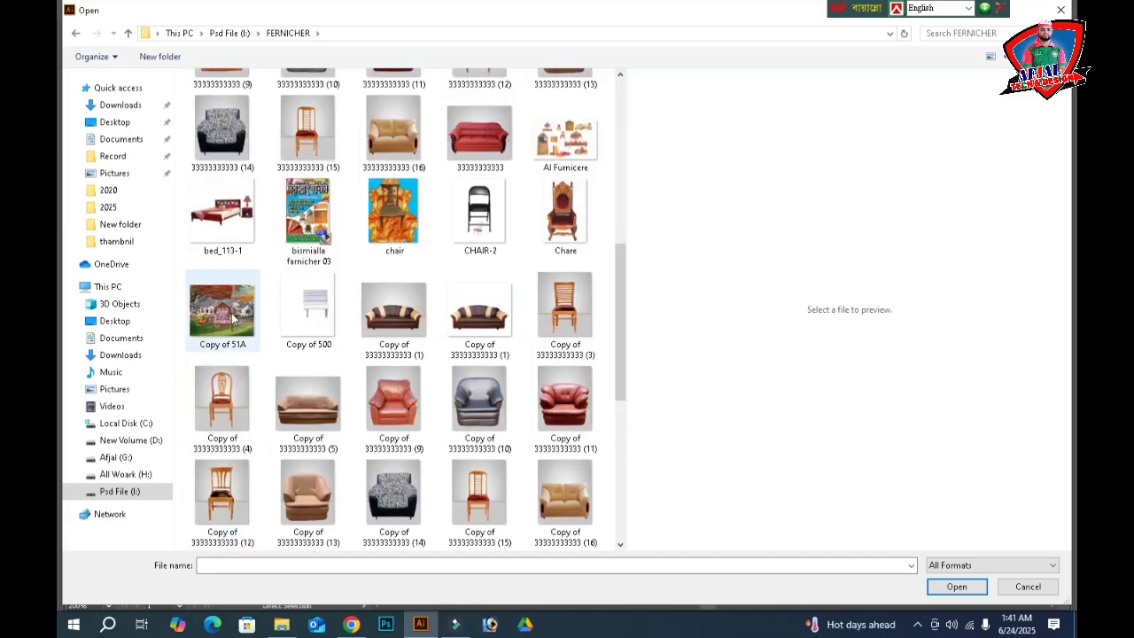
{"action": "scroll", "coordinate": [214, 333], "scroll_direction": "up", "scroll_amount": 4}
{"action": "left_click", "coordinate": [228, 217]}
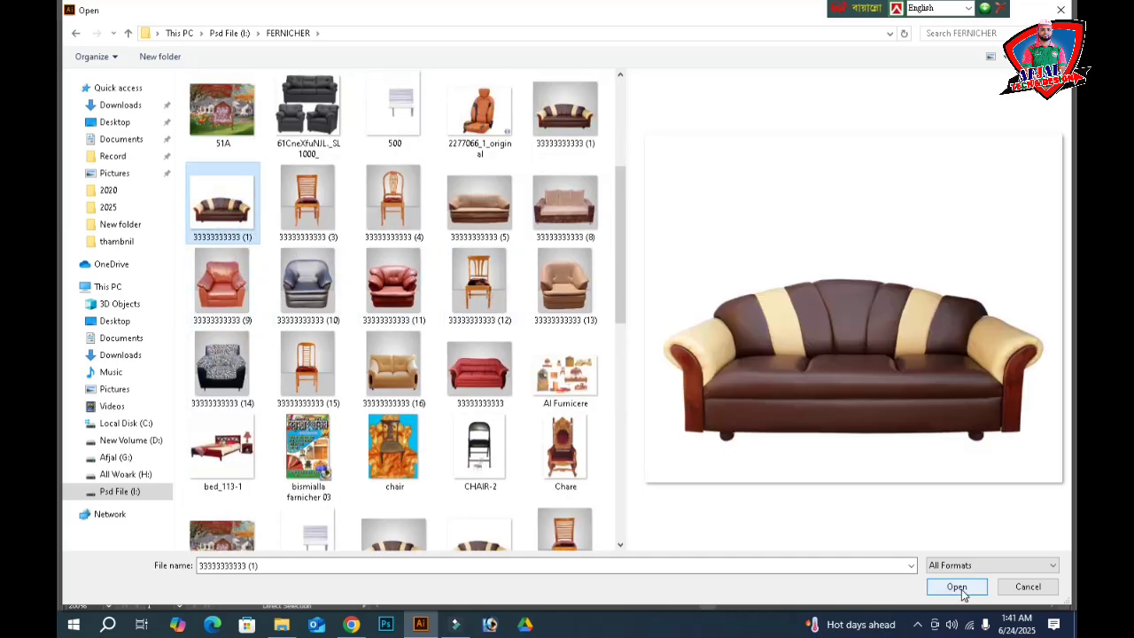
{"action": "left_click", "coordinate": [957, 588]}
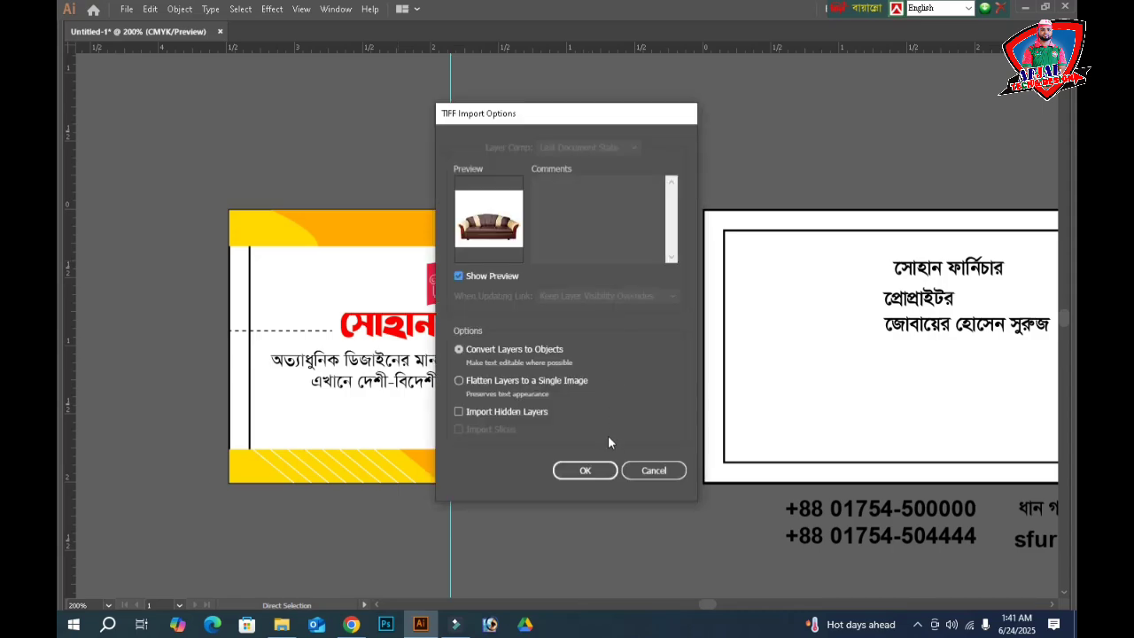
{"action": "left_click", "coordinate": [595, 472]}
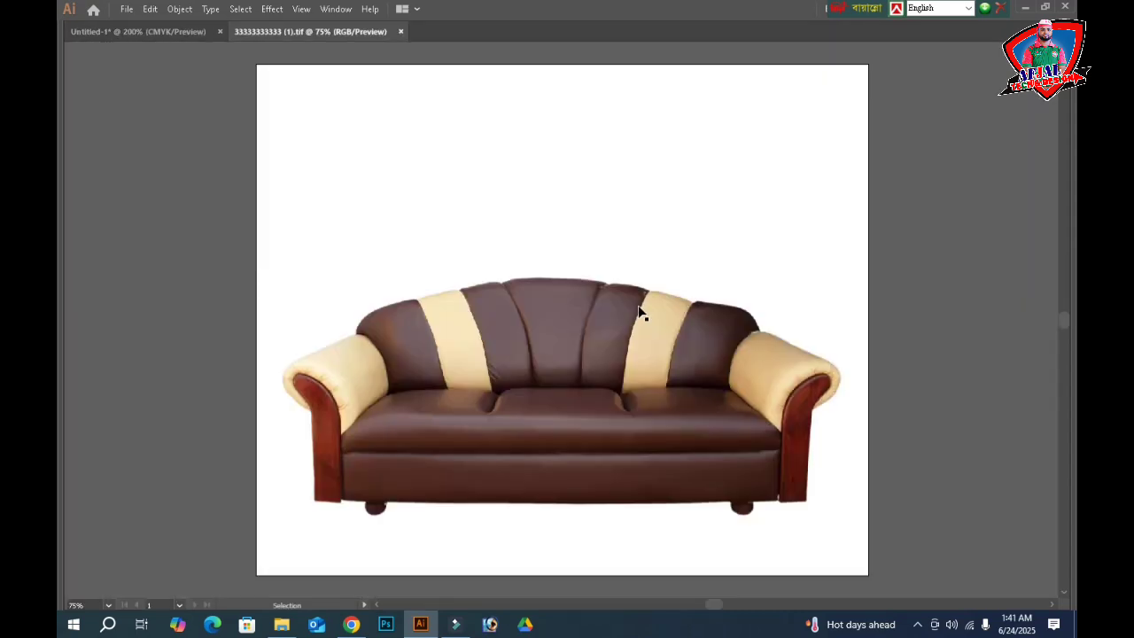
- Copy the sofa, close its document without saving, and paste it into the card document
{"action": "left_click", "coordinate": [634, 324]}
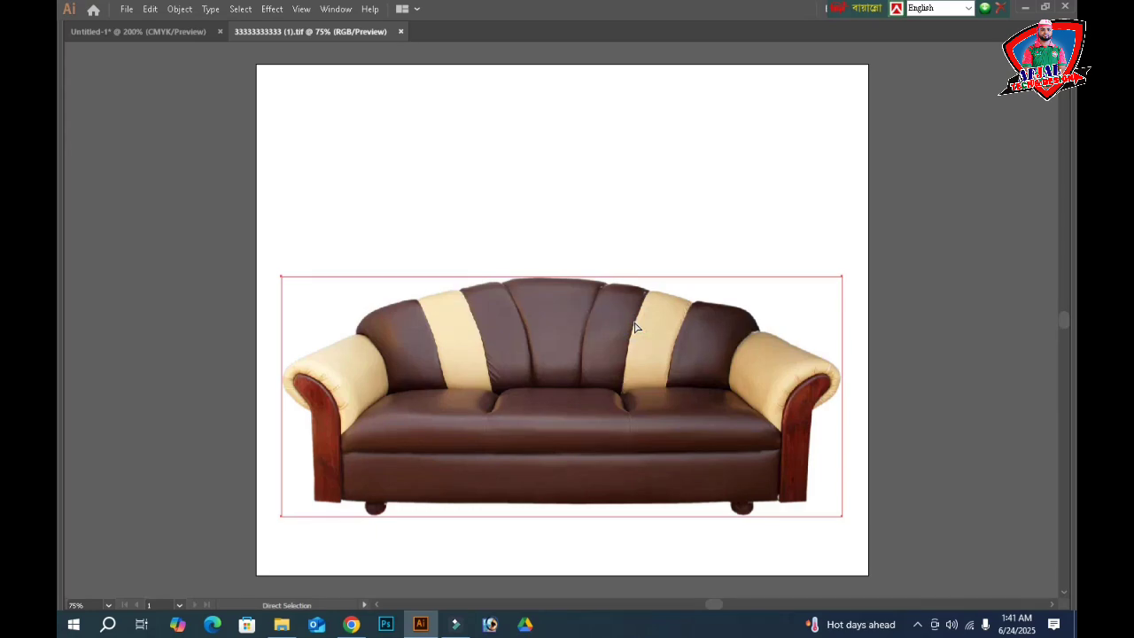
{"action": "key", "text": "Delete"}
{"action": "key", "text": "ctrl+w"}
{"action": "left_click", "coordinate": [618, 337]}
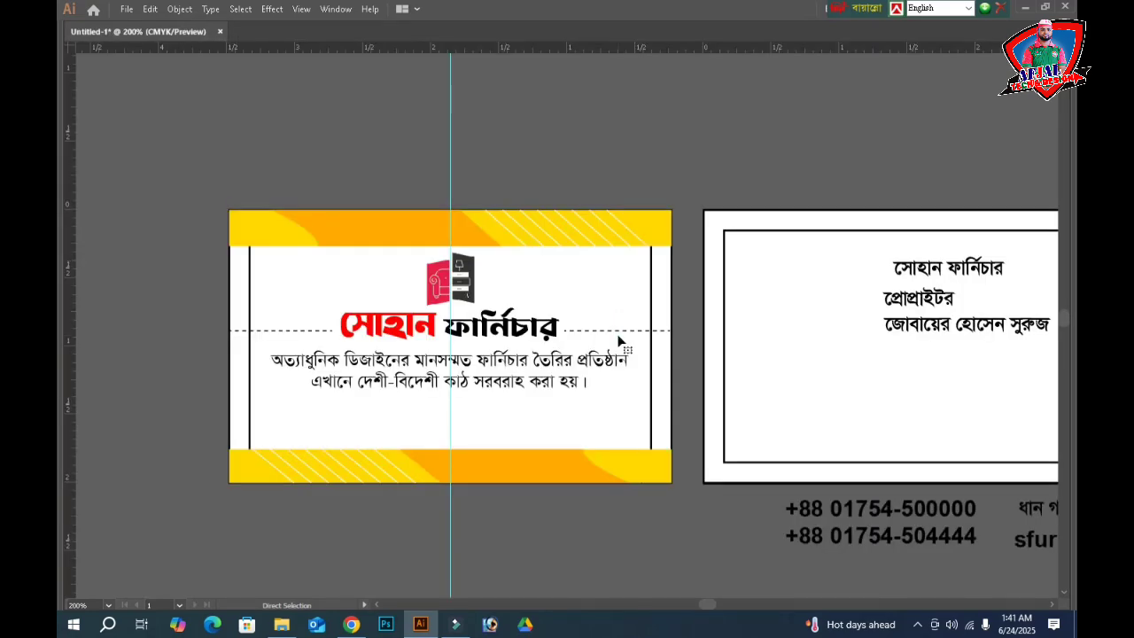
{"action": "key", "text": "ctrl+v"}
{"action": "key", "text": "ctrl+minus"}
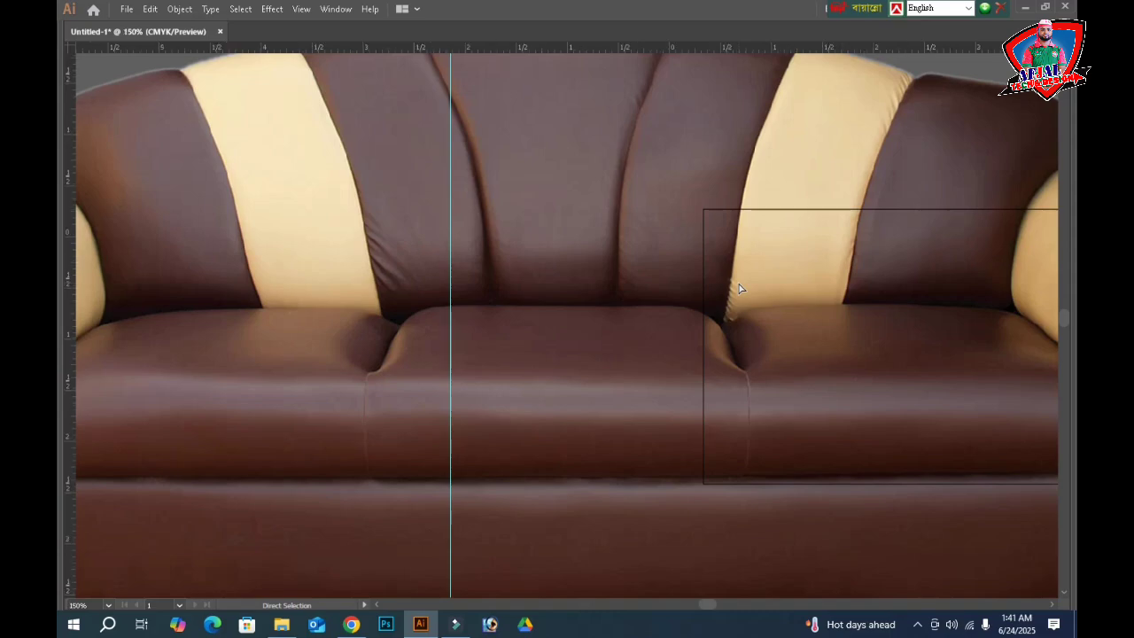
{"action": "key", "text": "ctrl+minus"}
{"action": "key", "text": "ctrl+minus"}
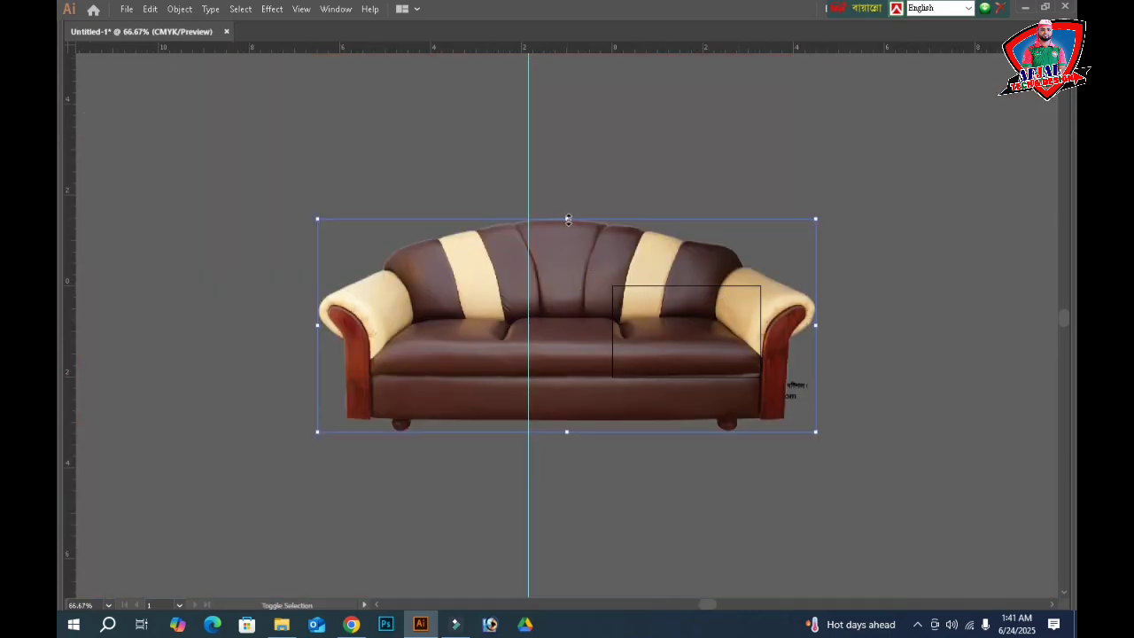
- Shrink the sofa image and move it just above the bottom yellow band
{"action": "left_click_drag", "start_coordinate": [568, 218], "coordinate": [567, 404]}
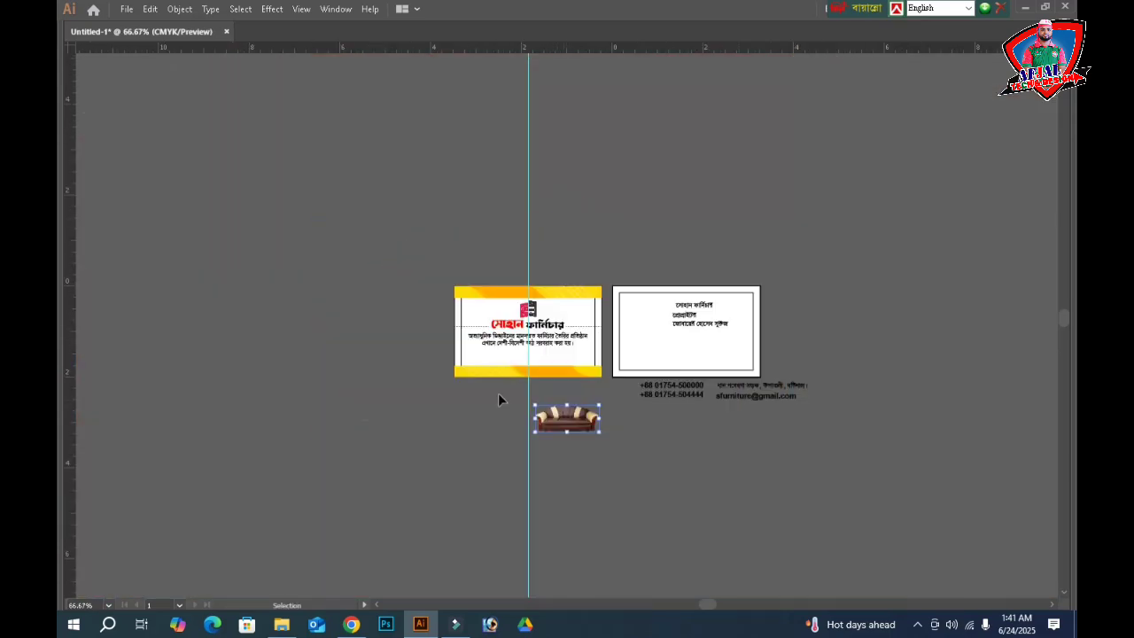
{"action": "left_click_drag", "start_coordinate": [446, 313], "coordinate": [432, 296]}
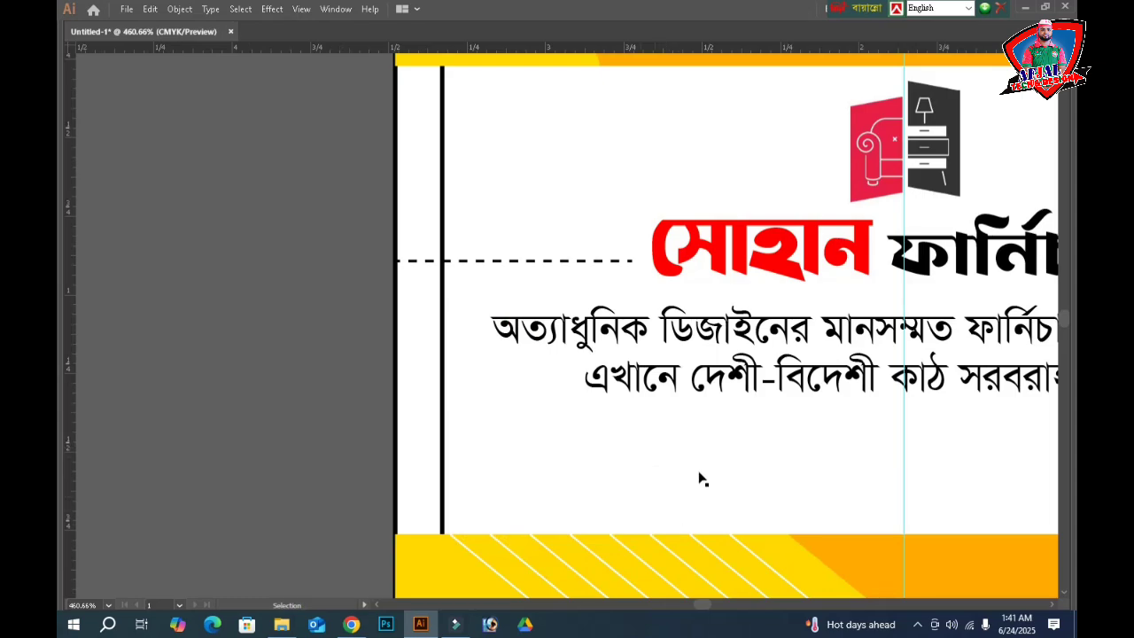
{"action": "scroll", "coordinate": [709, 474], "scroll_direction": "down", "scroll_amount": 4}
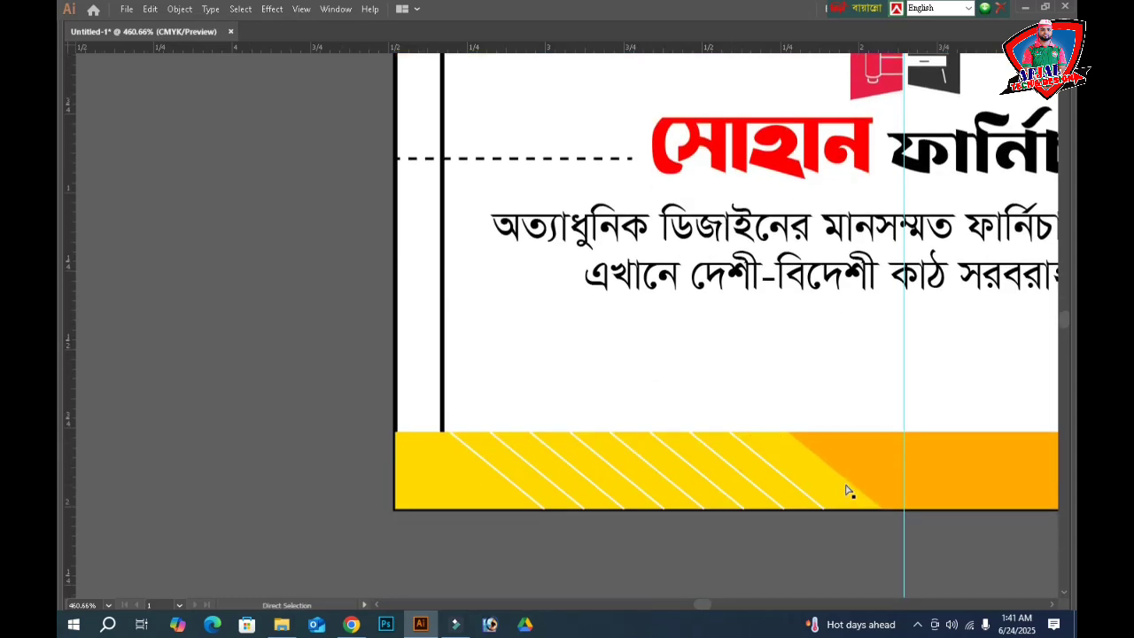
{"action": "key", "text": "ctrl+minus"}
{"action": "left_click_drag", "start_coordinate": [590, 319], "coordinate": [387, 180]}
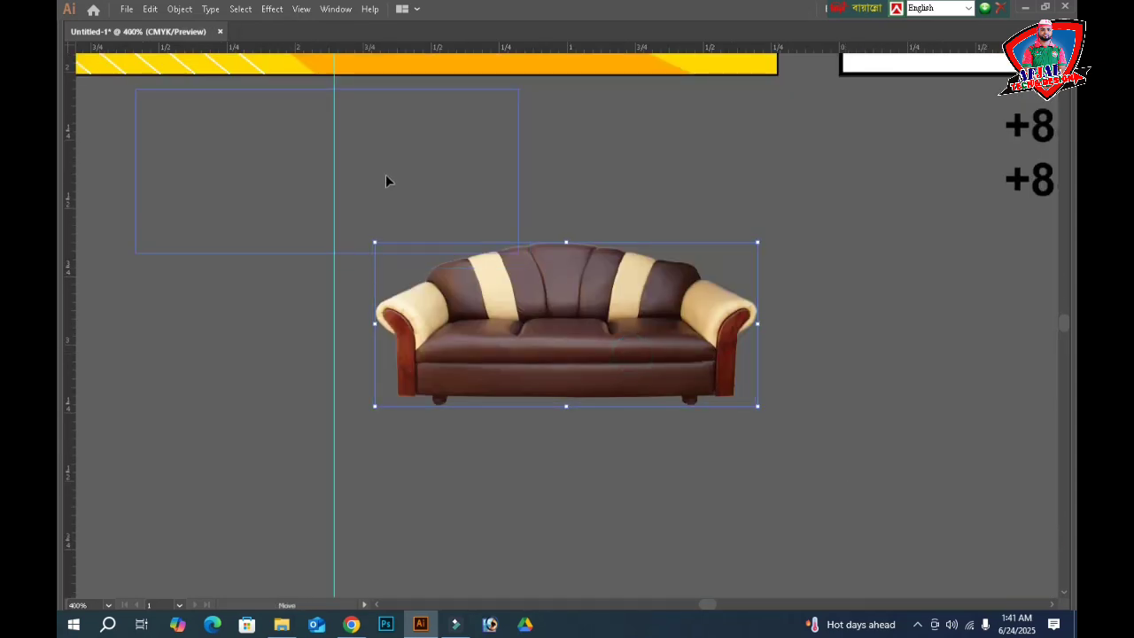
{"action": "scroll", "coordinate": [413, 212], "scroll_direction": "up", "scroll_amount": 4}
{"action": "scroll", "coordinate": [413, 234], "scroll_direction": "up", "scroll_amount": 4}
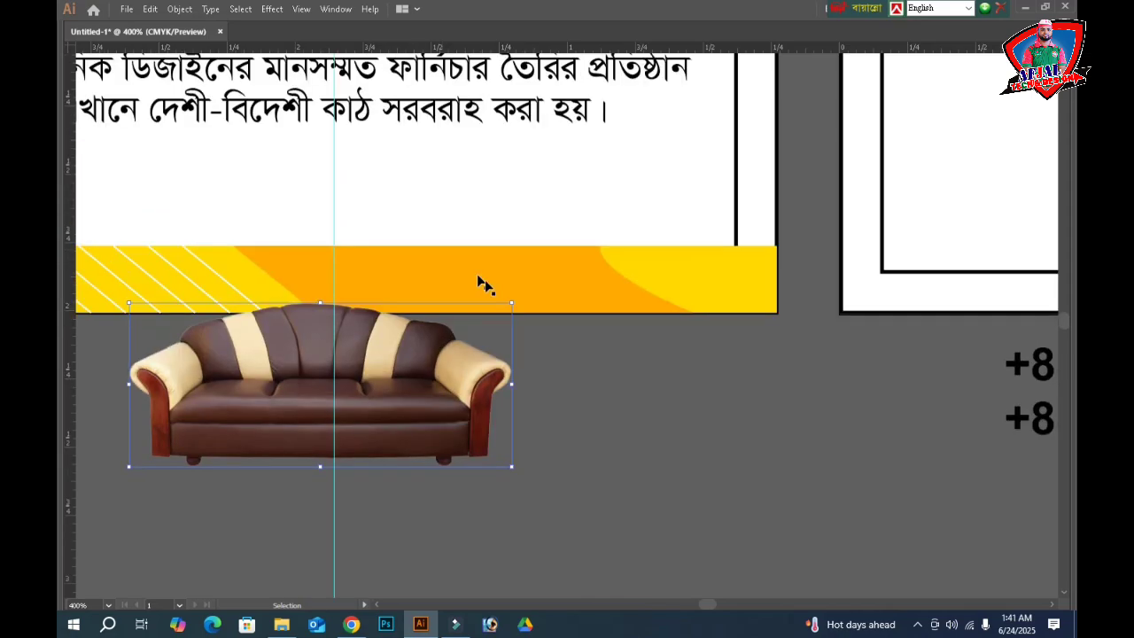
{"action": "left_click_drag", "start_coordinate": [512, 304], "coordinate": [352, 378]}
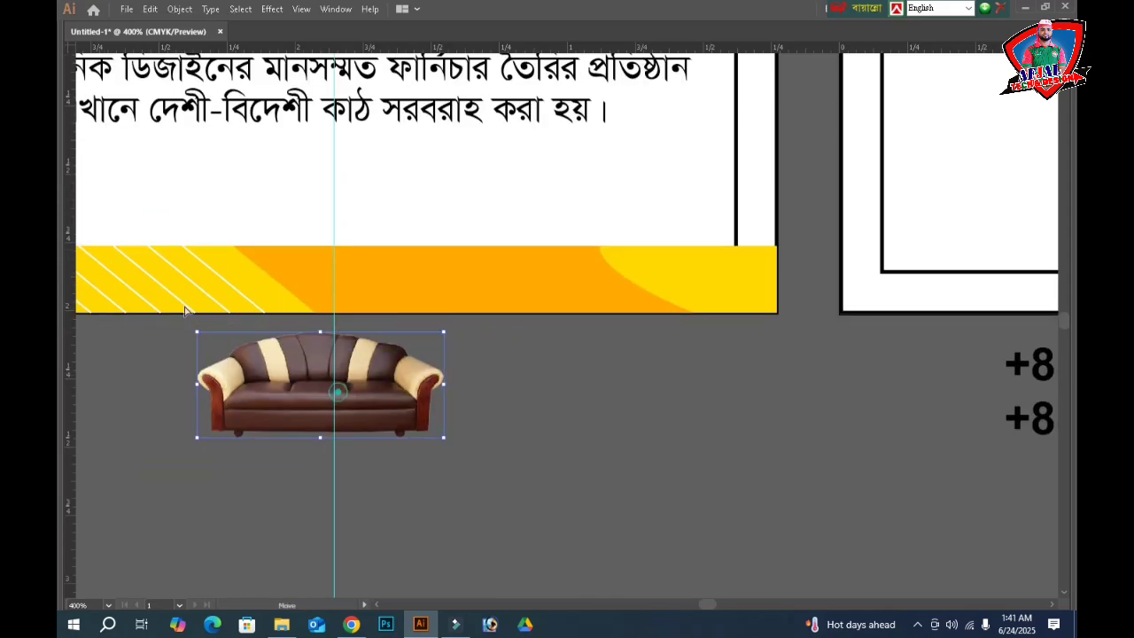
{"action": "left_click_drag", "start_coordinate": [197, 193], "coordinate": [196, 193]}
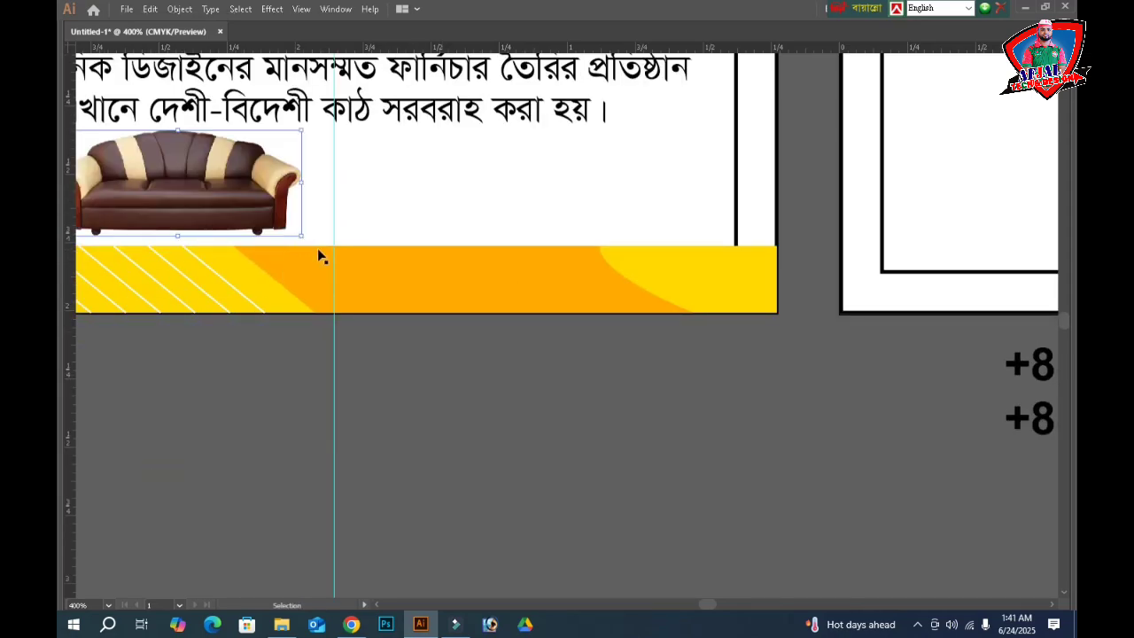
- Shift the sofa right and nudge it into place centred under the description
{"action": "left_click_drag", "start_coordinate": [286, 374], "coordinate": [518, 387]}
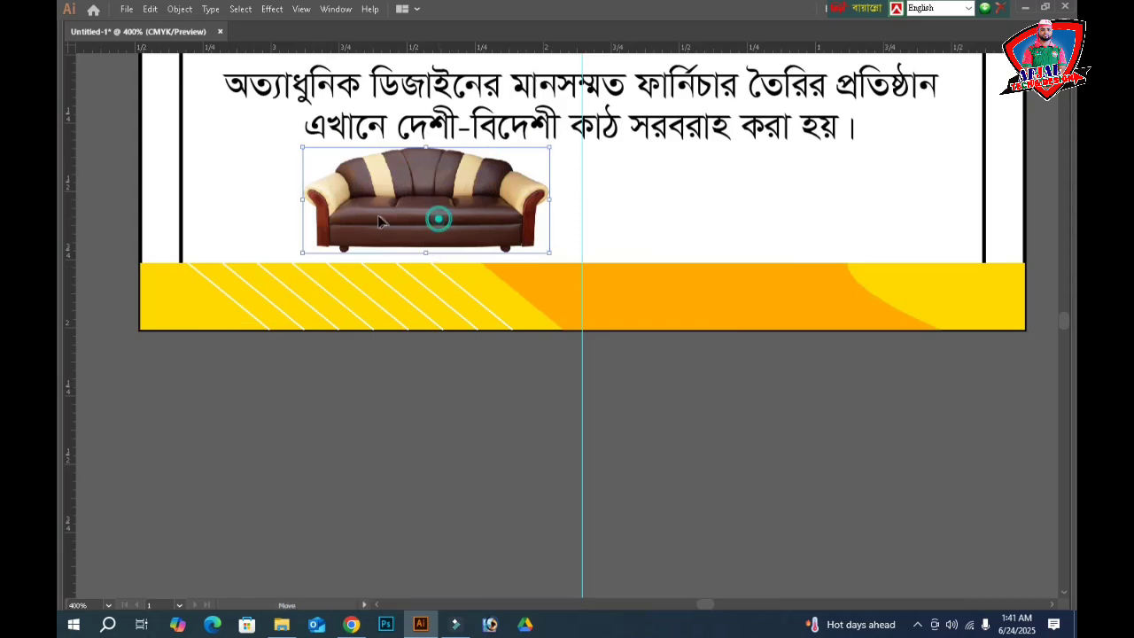
{"action": "left_click_drag", "start_coordinate": [378, 221], "coordinate": [583, 227]}
{"action": "key", "text": "Right"}
{"action": "key", "text": "Right"}
{"action": "key", "text": "Right"}
{"action": "key", "text": "Right"}
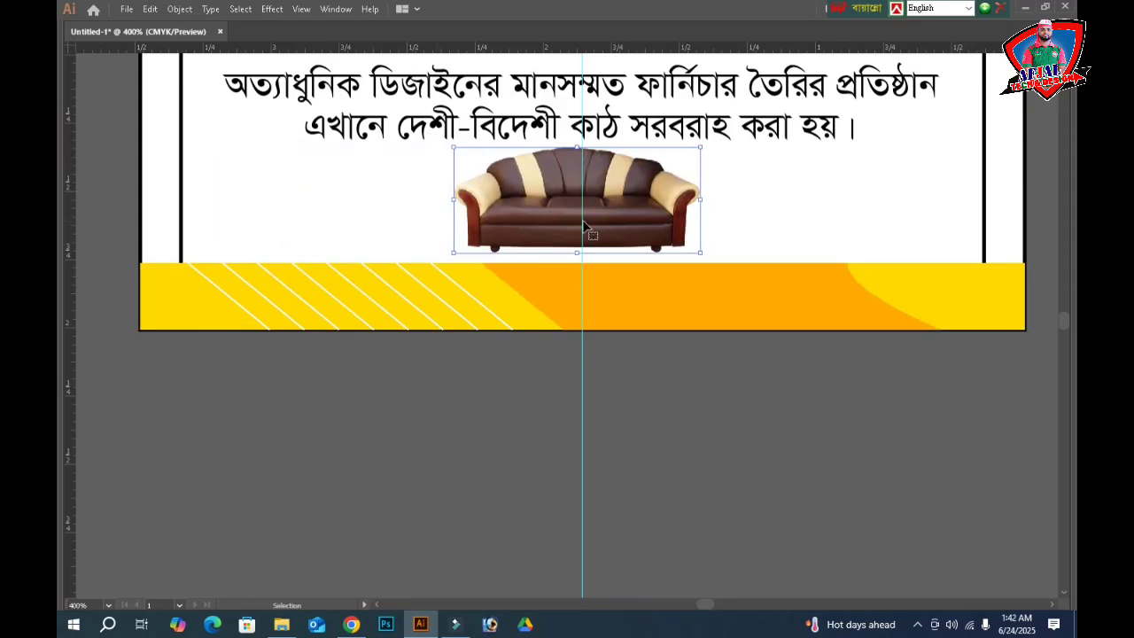
{"action": "key", "text": "Down"}
{"action": "key", "text": "Left"}
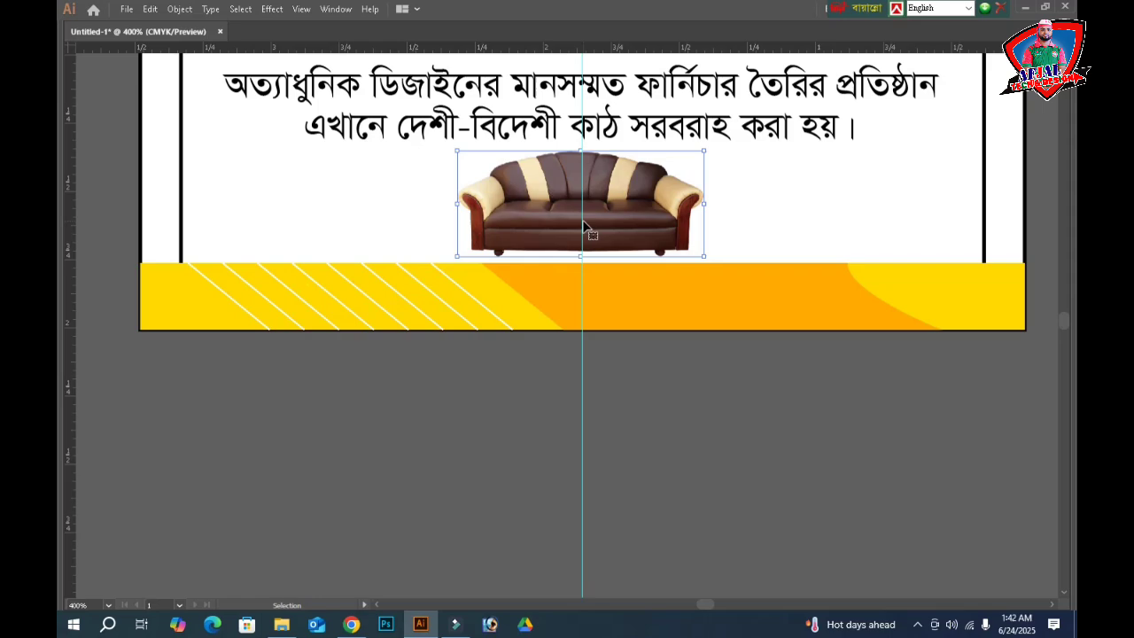
{"action": "left_click", "coordinate": [678, 504]}
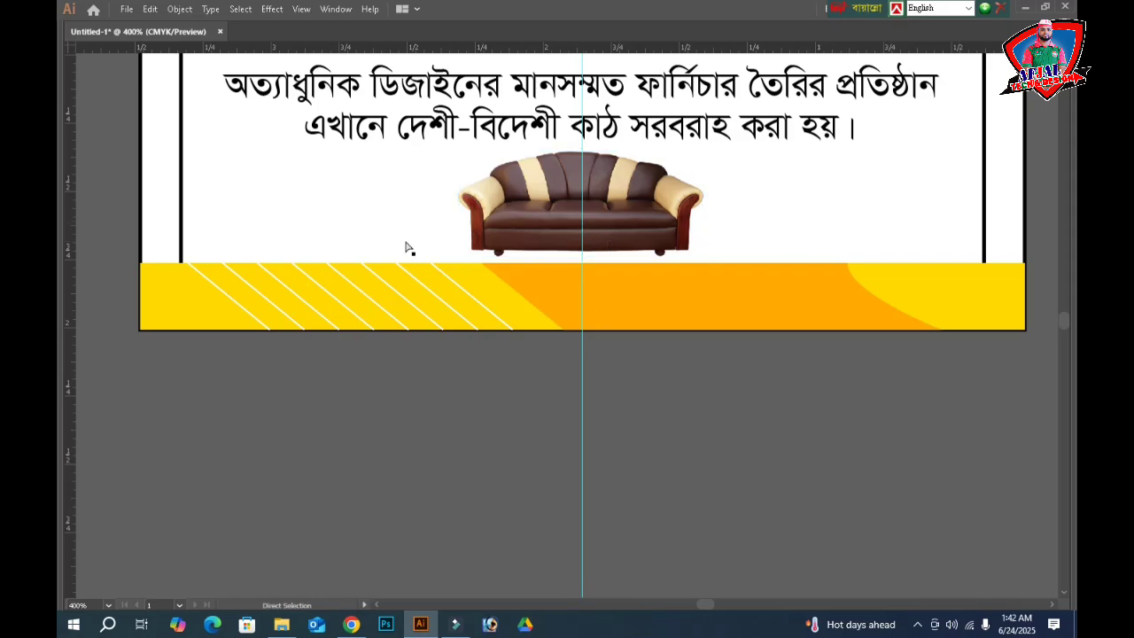
{"action": "key", "text": "ctrl+o"}
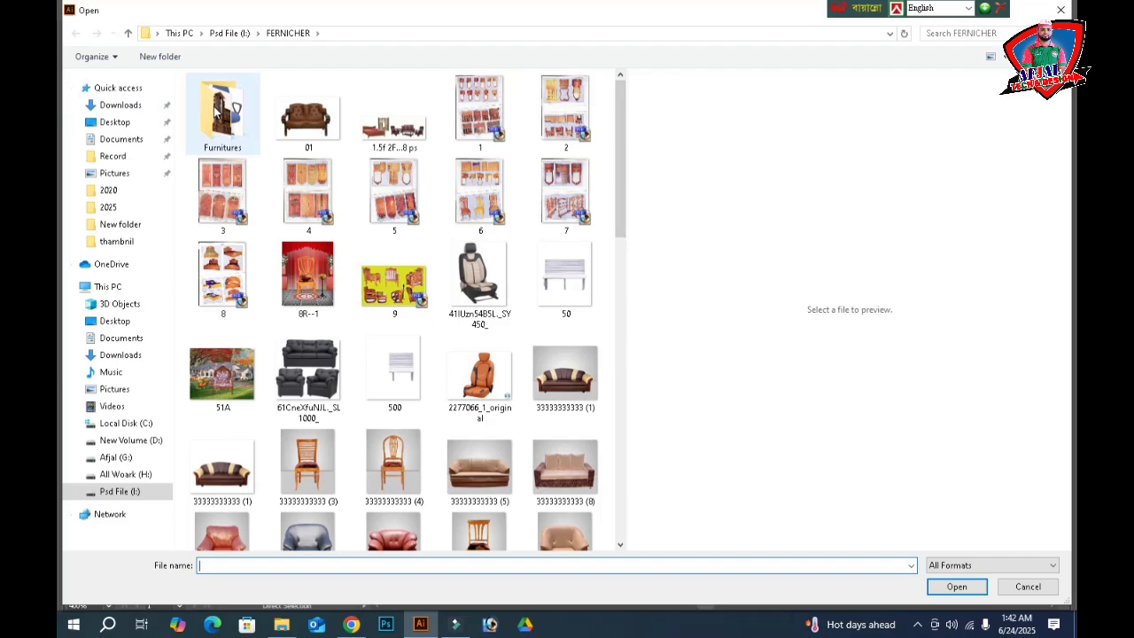
- Browse the Furnitures folder, previewing dressing-table and sofa-set images
{"action": "double_click", "coordinate": [219, 108]}
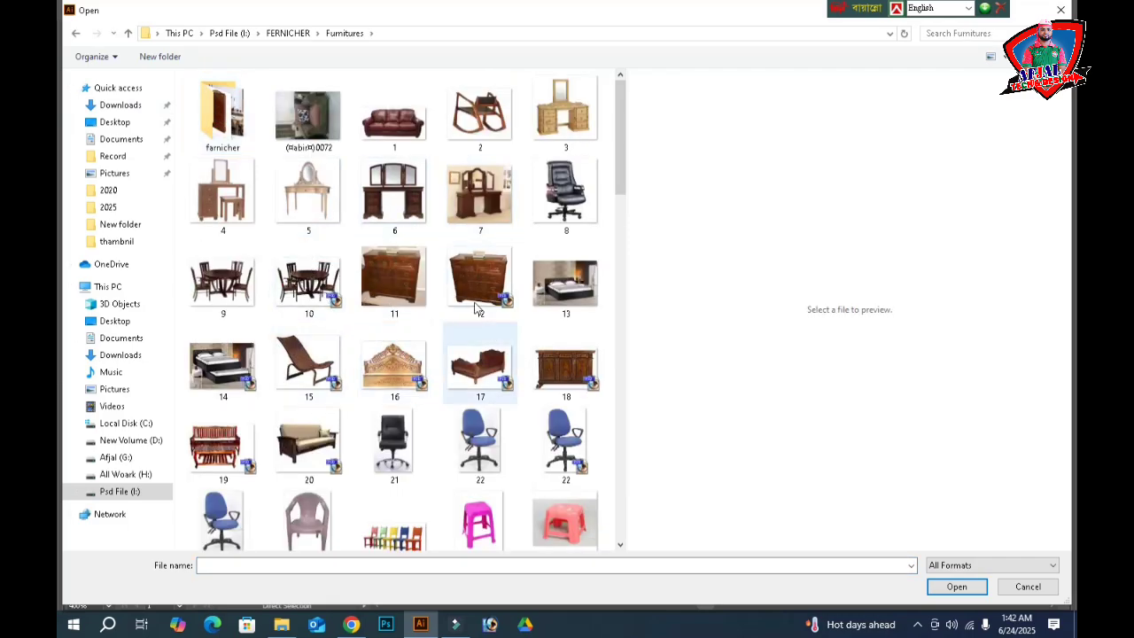
{"action": "left_click", "coordinate": [570, 133]}
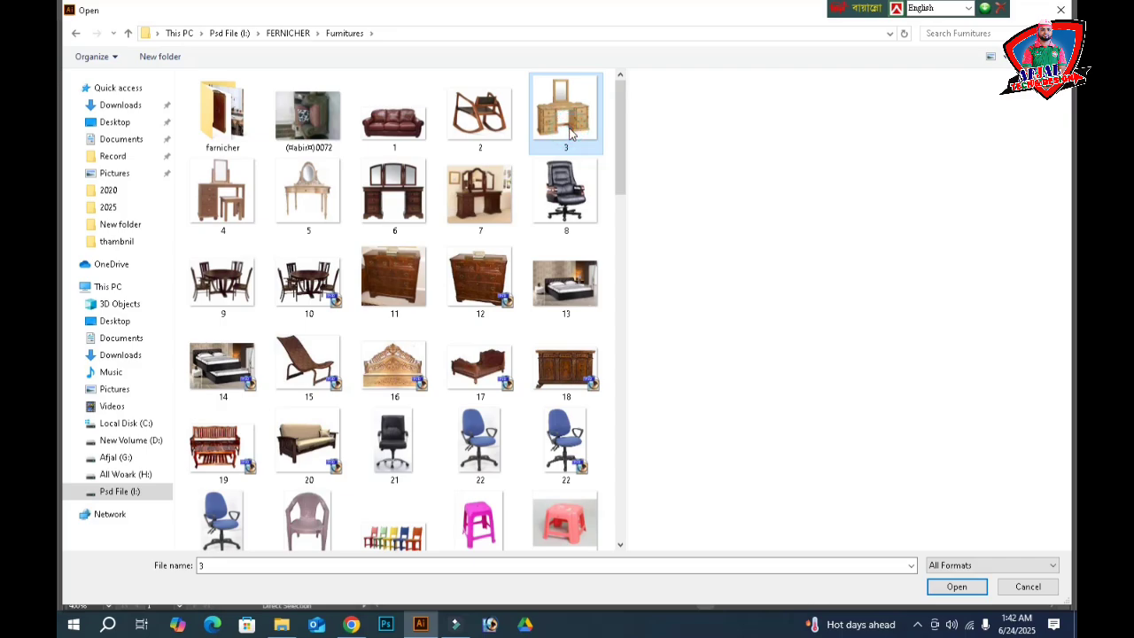
{"action": "scroll", "coordinate": [506, 372], "scroll_direction": "down", "scroll_amount": 3}
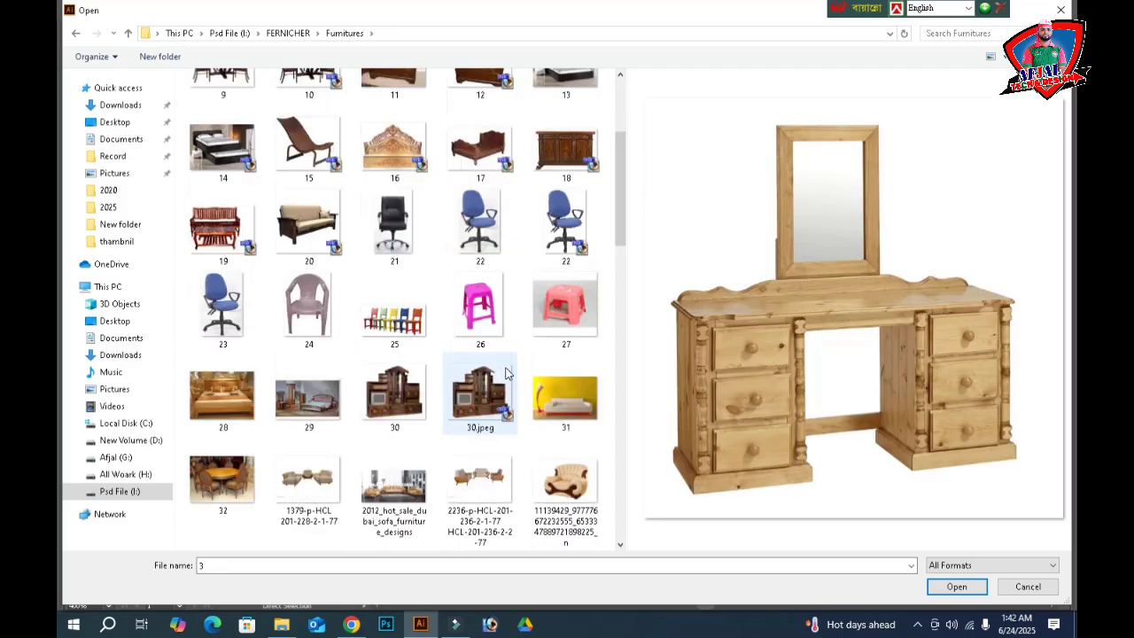
{"action": "scroll", "coordinate": [498, 467], "scroll_direction": "down", "scroll_amount": 3}
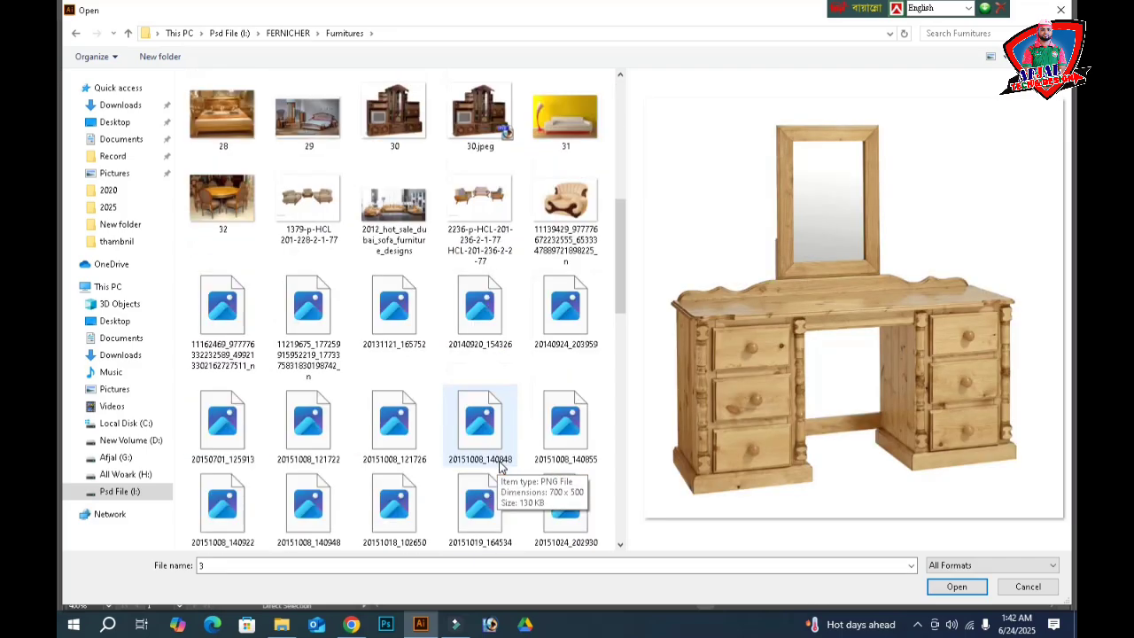
{"action": "left_click", "coordinate": [479, 202]}
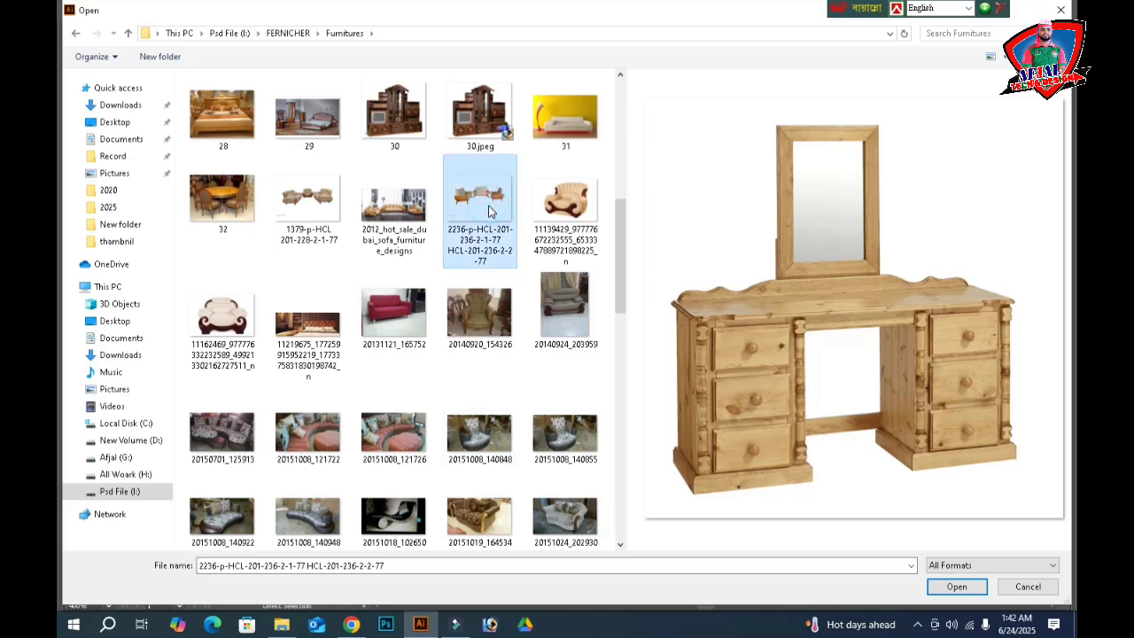
{"action": "left_click", "coordinate": [323, 223]}
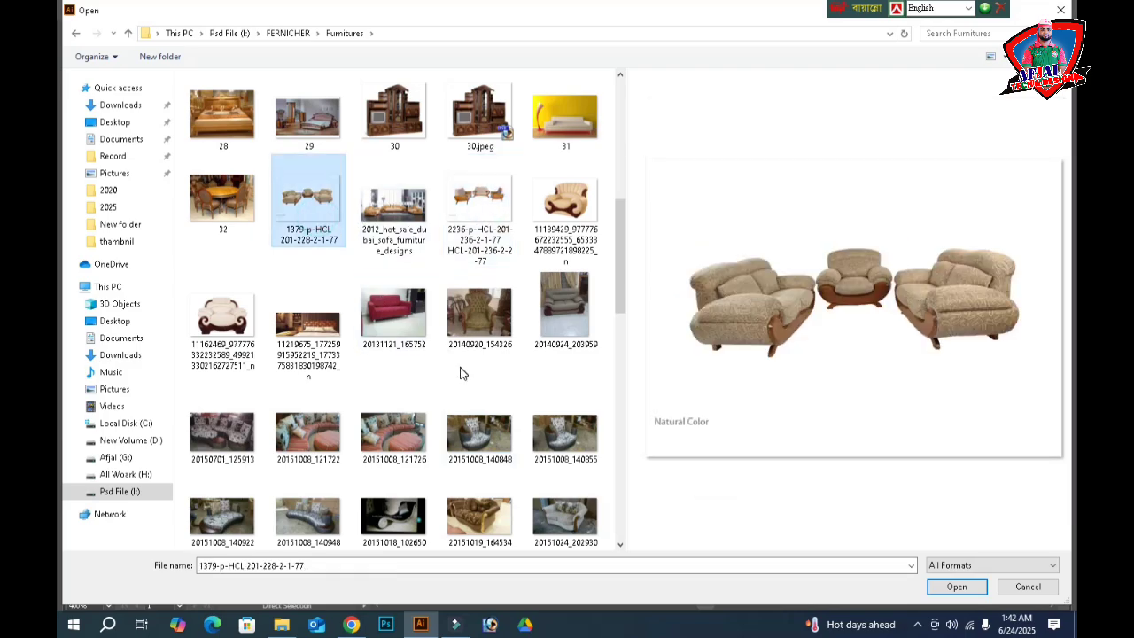
{"action": "scroll", "coordinate": [460, 376], "scroll_direction": "down", "scroll_amount": 5}
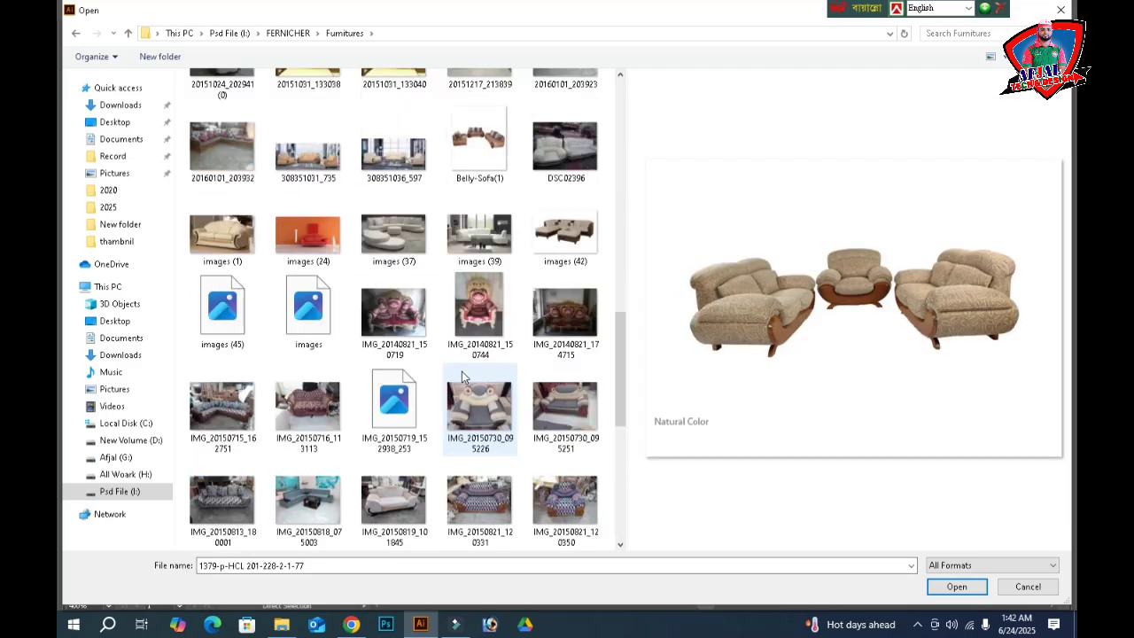
{"action": "left_click", "coordinate": [570, 226]}
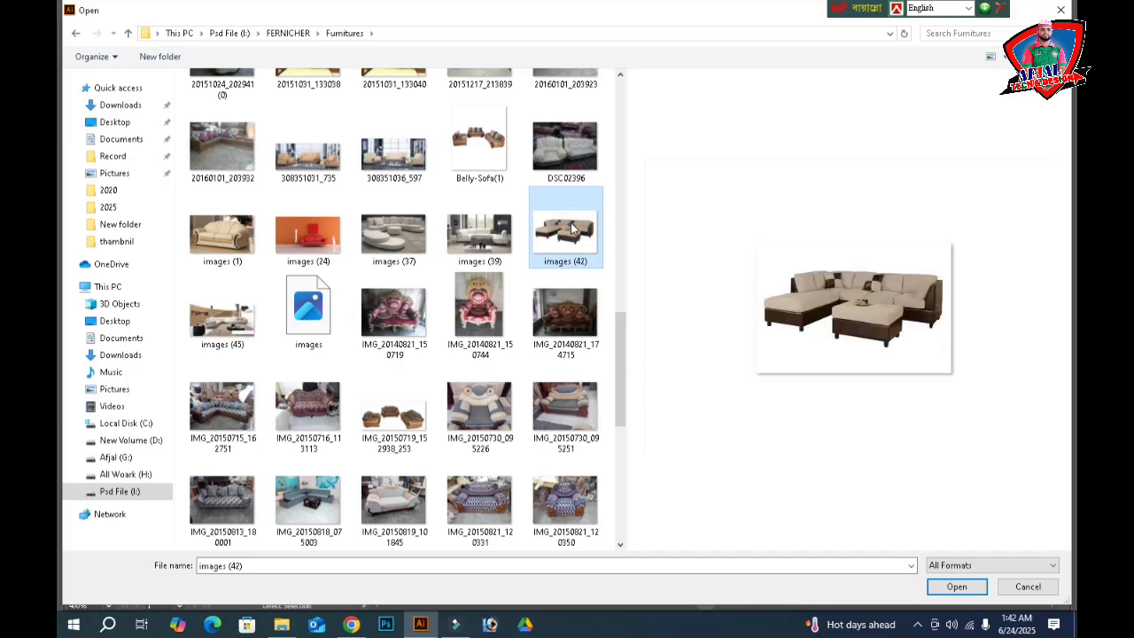
{"action": "scroll", "coordinate": [483, 404], "scroll_direction": "down", "scroll_amount": 5}
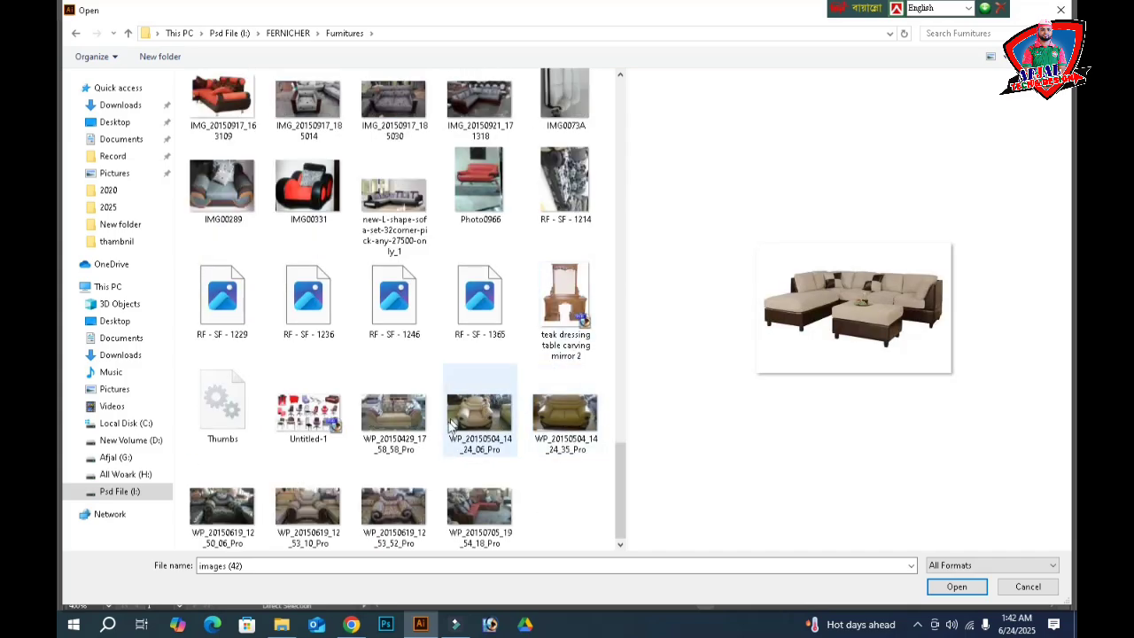
{"action": "scroll", "coordinate": [442, 432], "scroll_direction": "up", "scroll_amount": 10}
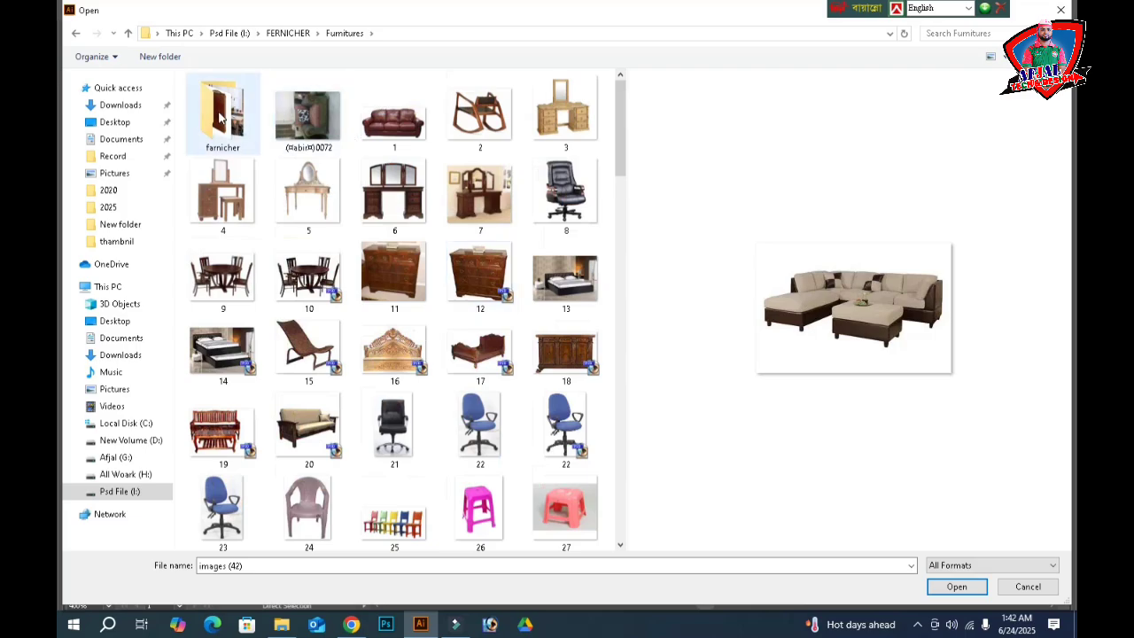
- Open Capture-300x300 bedroom-set image from the farnicher subfolder
{"action": "left_click", "coordinate": [220, 115]}
{"action": "double_click", "coordinate": [219, 115]}
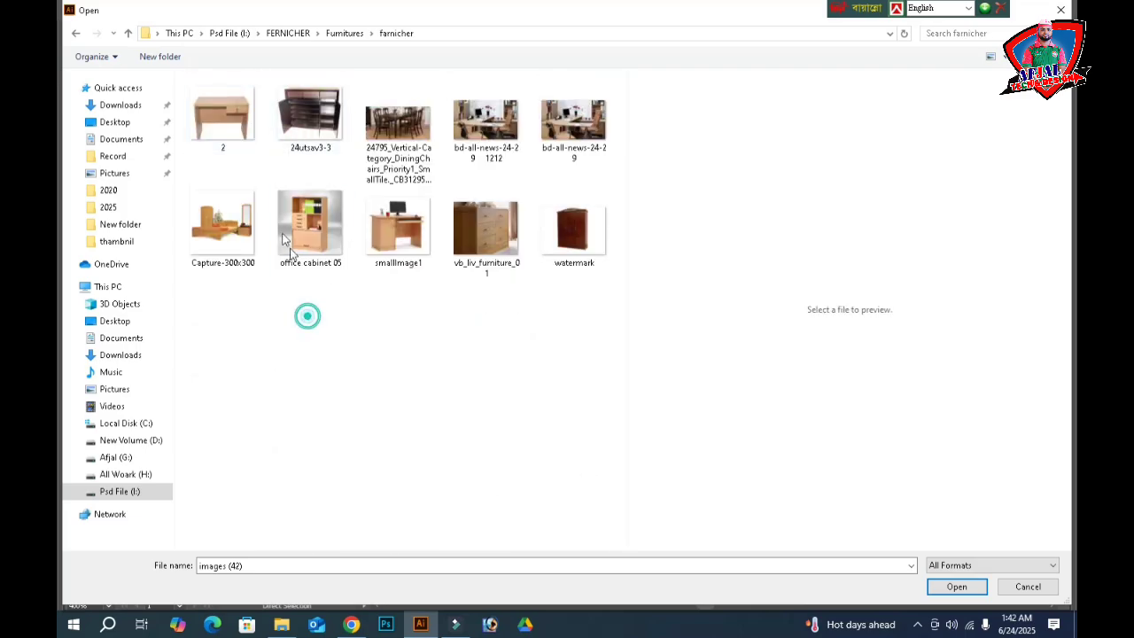
{"action": "left_click", "coordinate": [232, 226]}
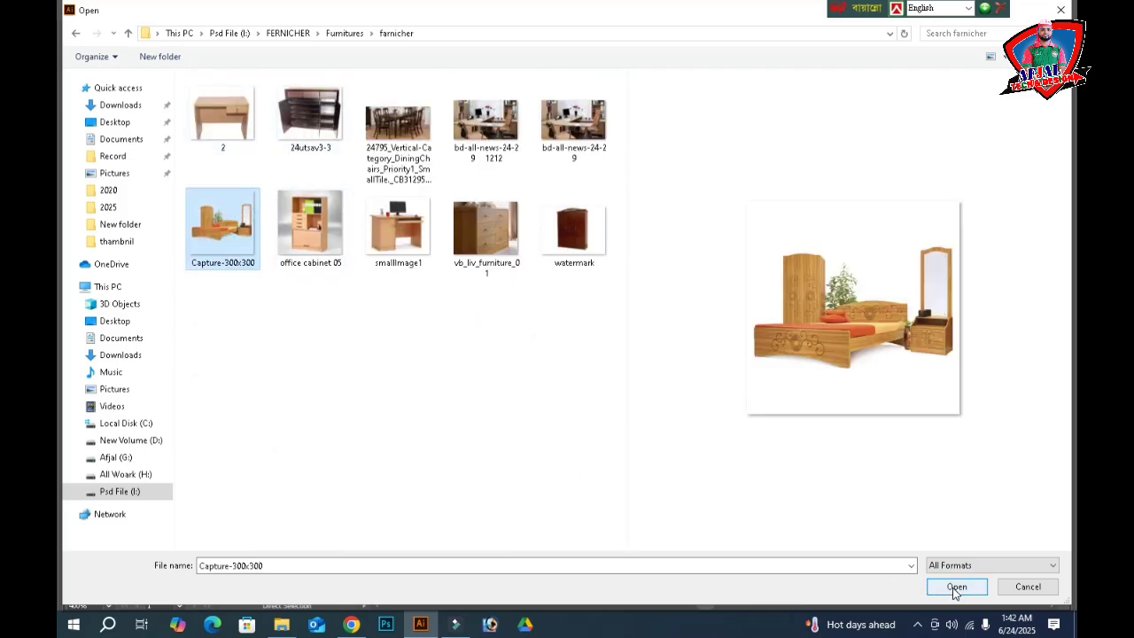
{"action": "left_click", "coordinate": [953, 587]}
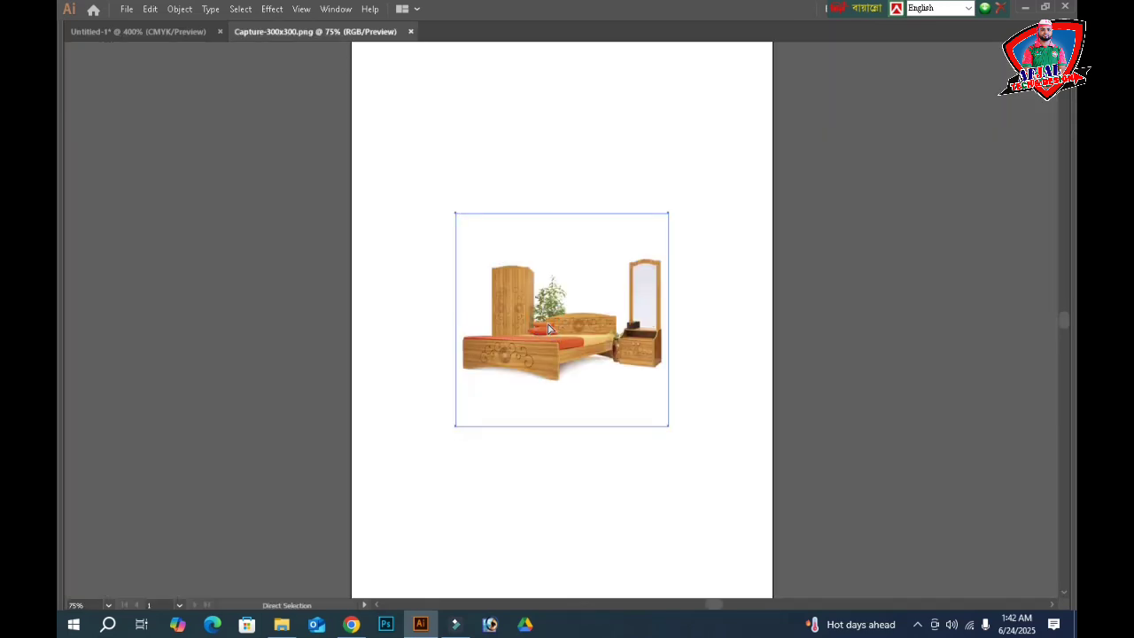
- Close the separate bedroom image document without saving, then place and shrink the bedroom-set image beside the sofa
{"action": "left_click", "coordinate": [410, 31]}
{"action": "left_click", "coordinate": [637, 331]}
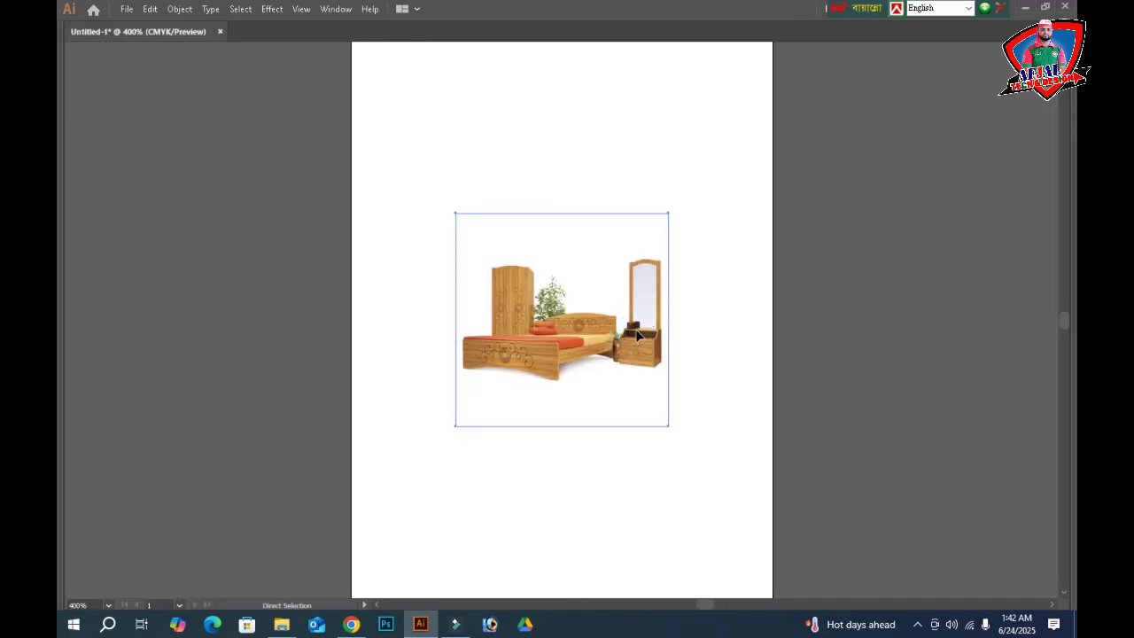
{"action": "left_click", "coordinate": [656, 299]}
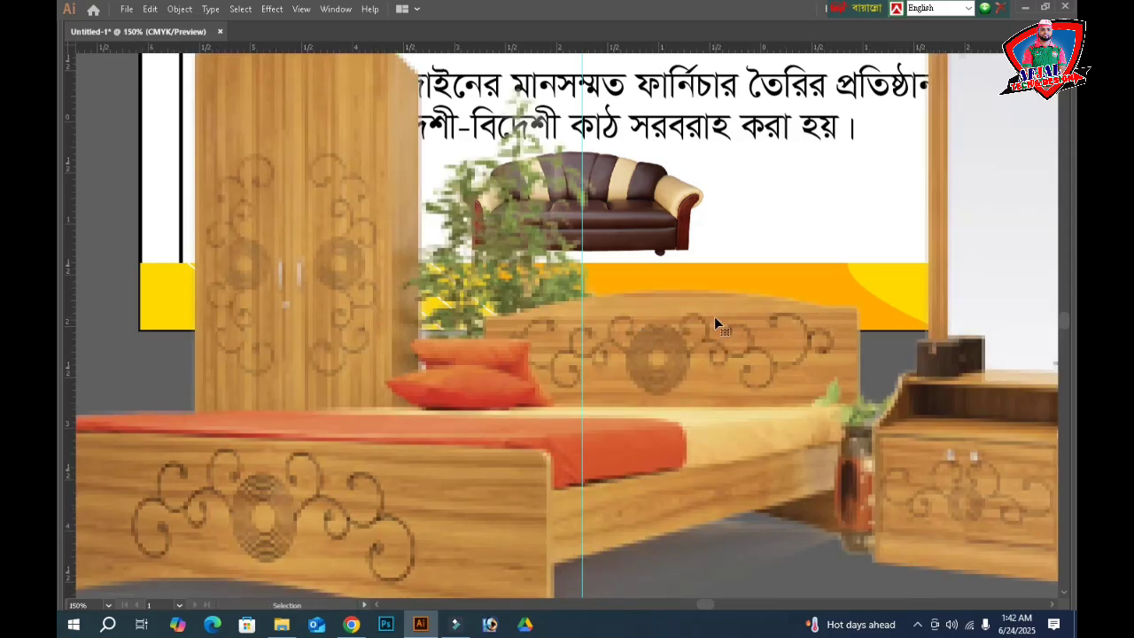
{"action": "scroll", "coordinate": [715, 321], "scroll_direction": "down", "scroll_amount": 3}
{"action": "left_click_drag", "start_coordinate": [569, 114], "coordinate": [569, 297]}
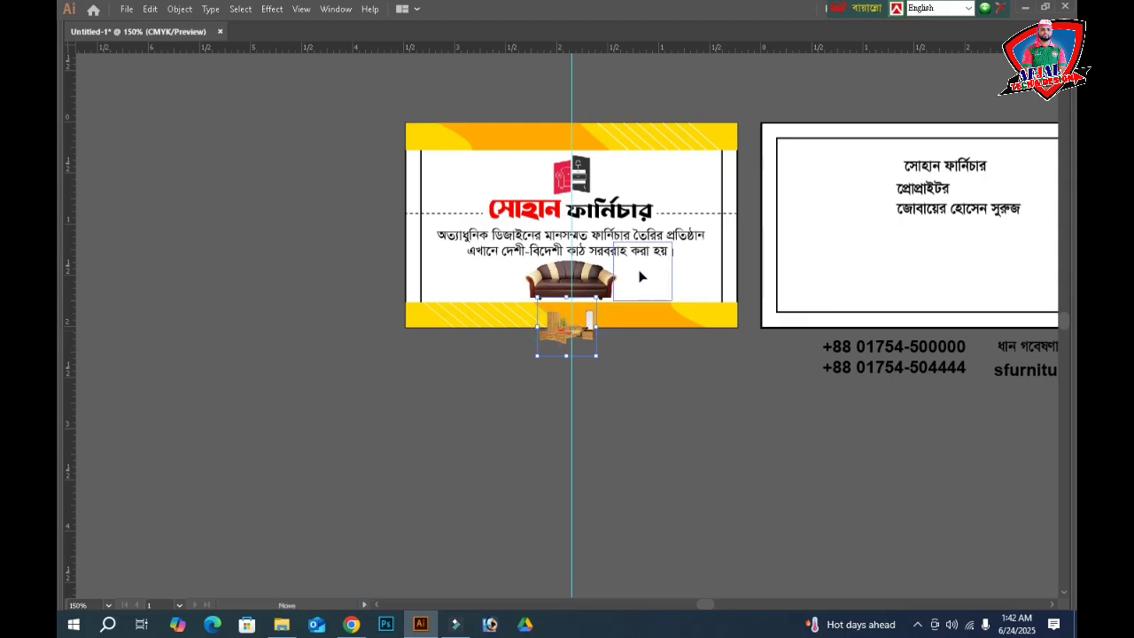
{"action": "left_click_drag", "start_coordinate": [632, 278], "coordinate": [632, 278]}
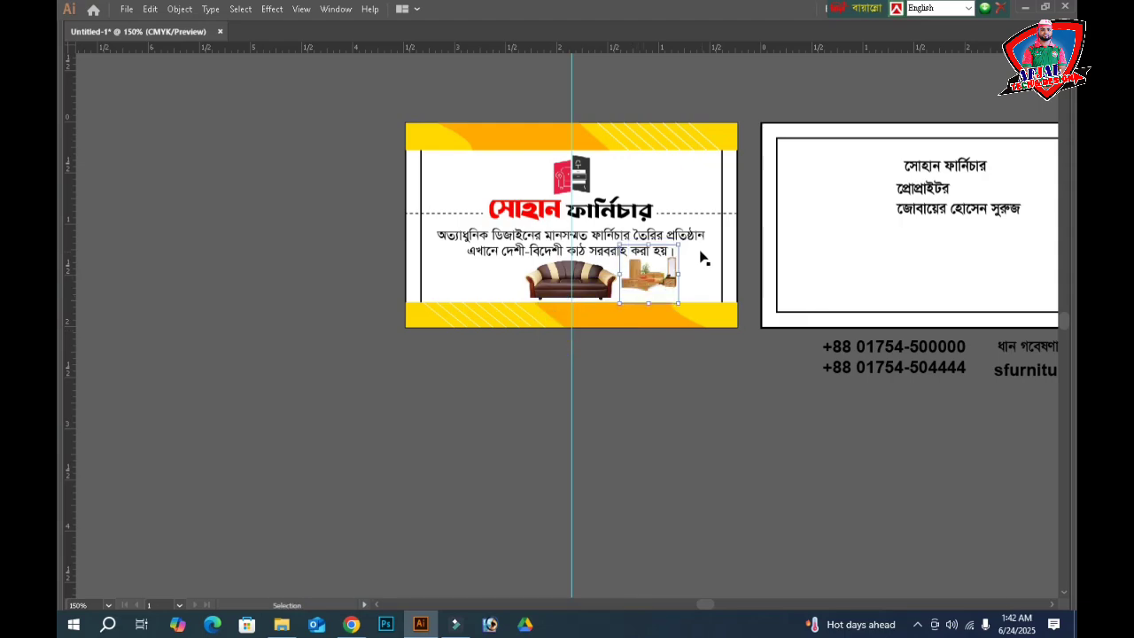
- Zoom in and enlarge the bedroom-set image to match the sofa photo's size
{"action": "key", "text": "ctrl+space"}
{"action": "left_click_drag", "start_coordinate": [558, 194], "coordinate": [771, 345]}
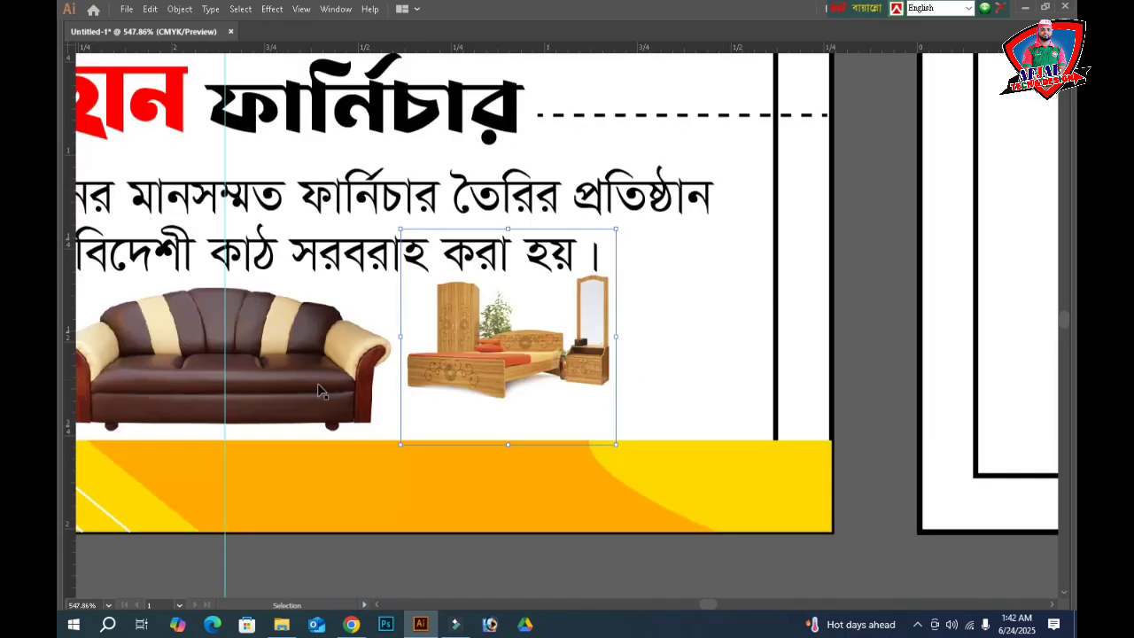
{"action": "left_click_drag", "start_coordinate": [507, 444], "coordinate": [508, 494]}
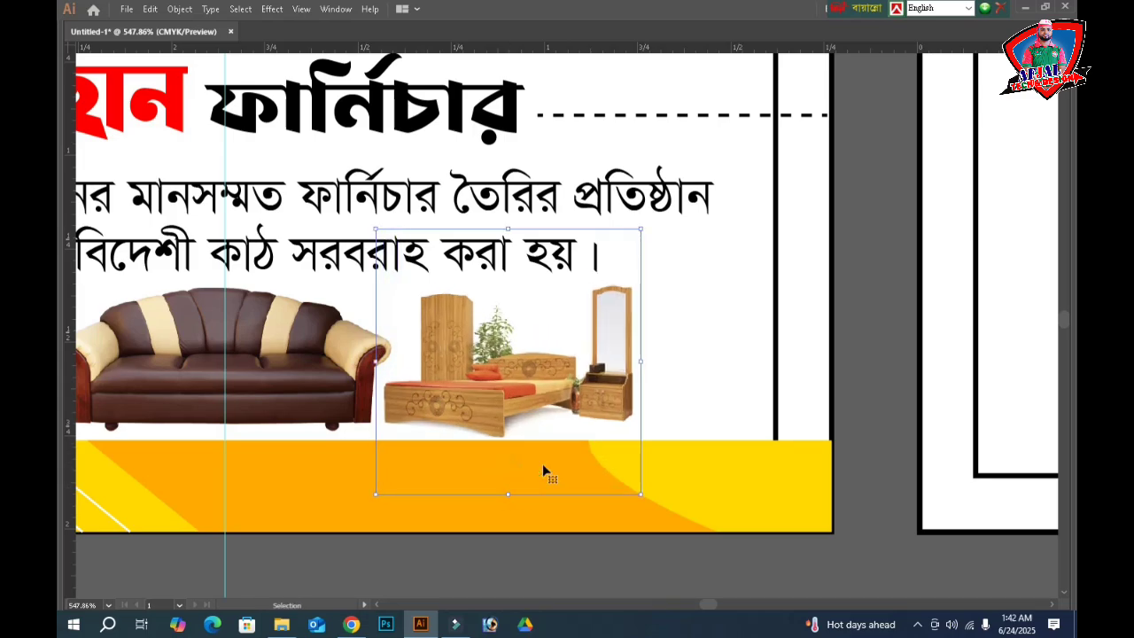
- Deselect the image and choose the desk image smallImage1 from the farnicher folder
{"action": "left_click", "coordinate": [858, 391]}
{"action": "key", "text": "a"}
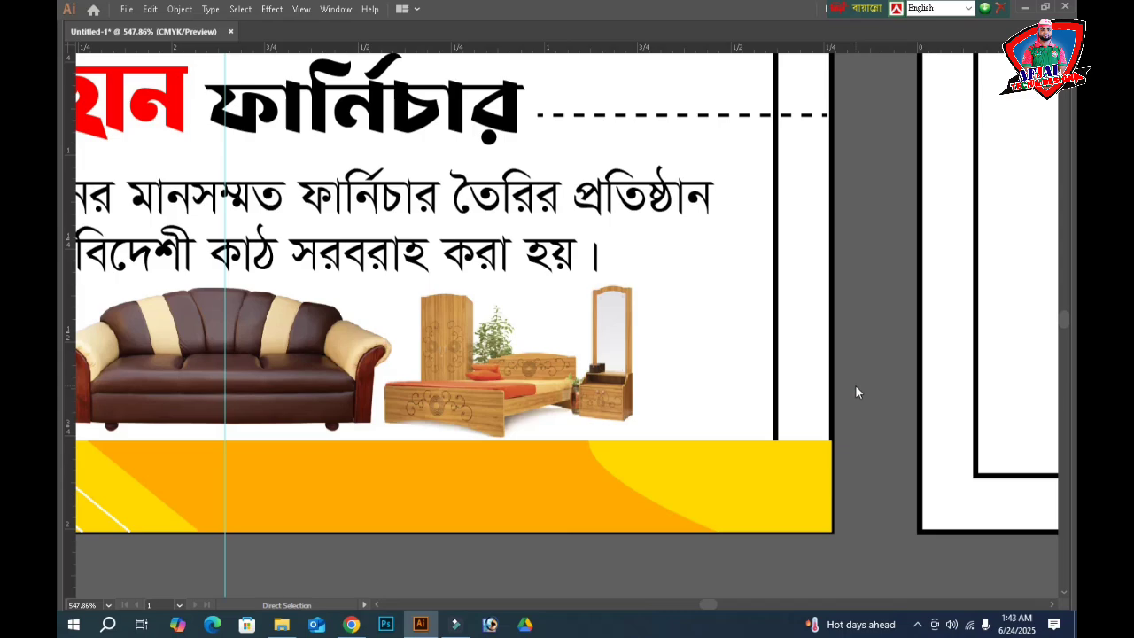
{"action": "key", "text": "ctrl+o"}
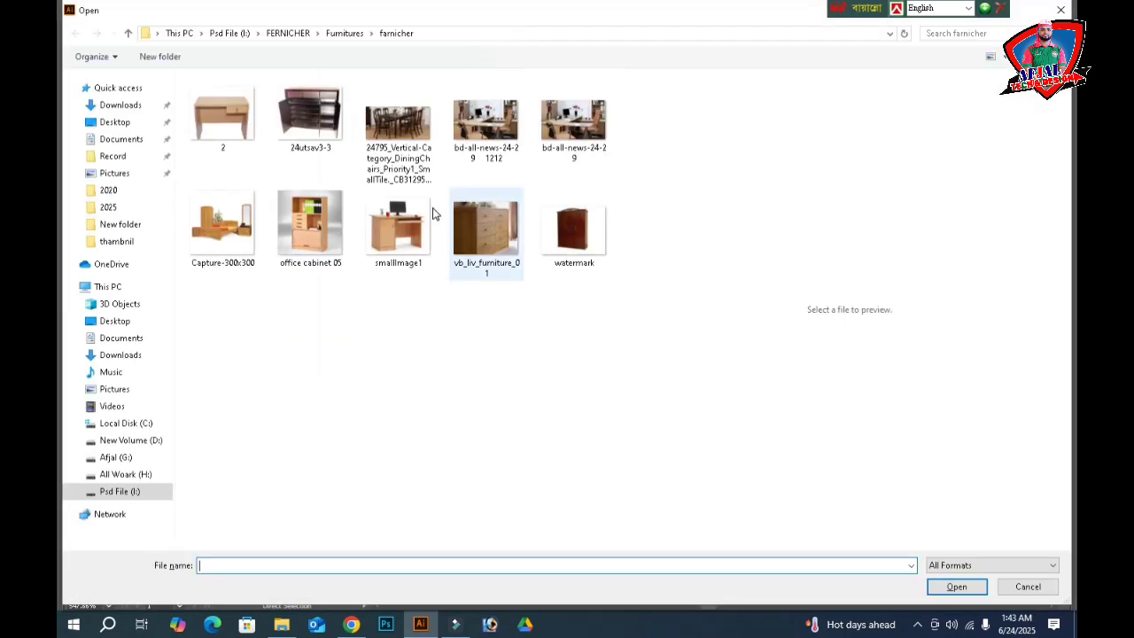
{"action": "left_click", "coordinate": [390, 236]}
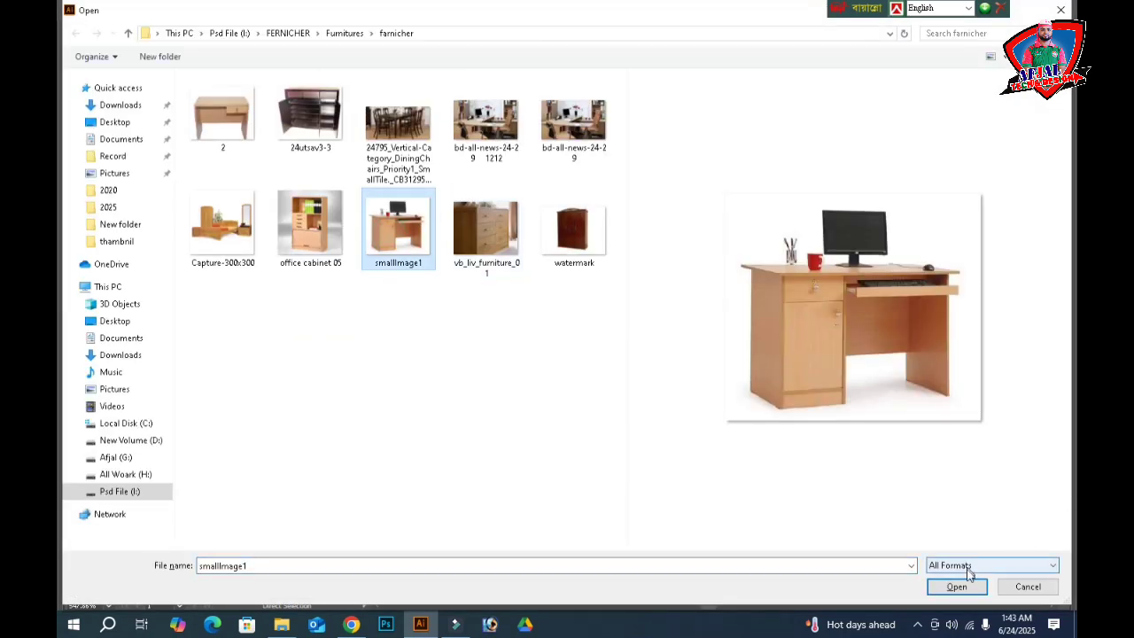
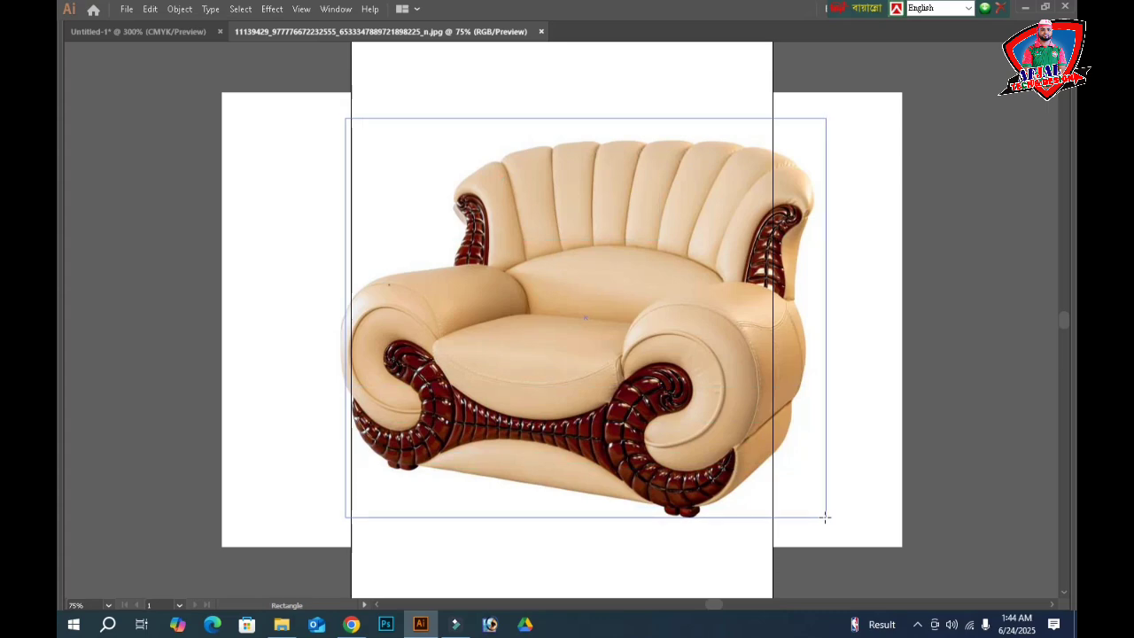
- Clip the cream armchair to its rectangle with Ctrl+7, shrink it, and close the armchair file unsaved
{"action": "key", "text": "Left"}
{"action": "key", "text": "Left"}
{"action": "key", "text": "Left"}
{"action": "key", "text": "Left"}
{"action": "key", "text": "Left"}
{"action": "key", "text": "Left"}
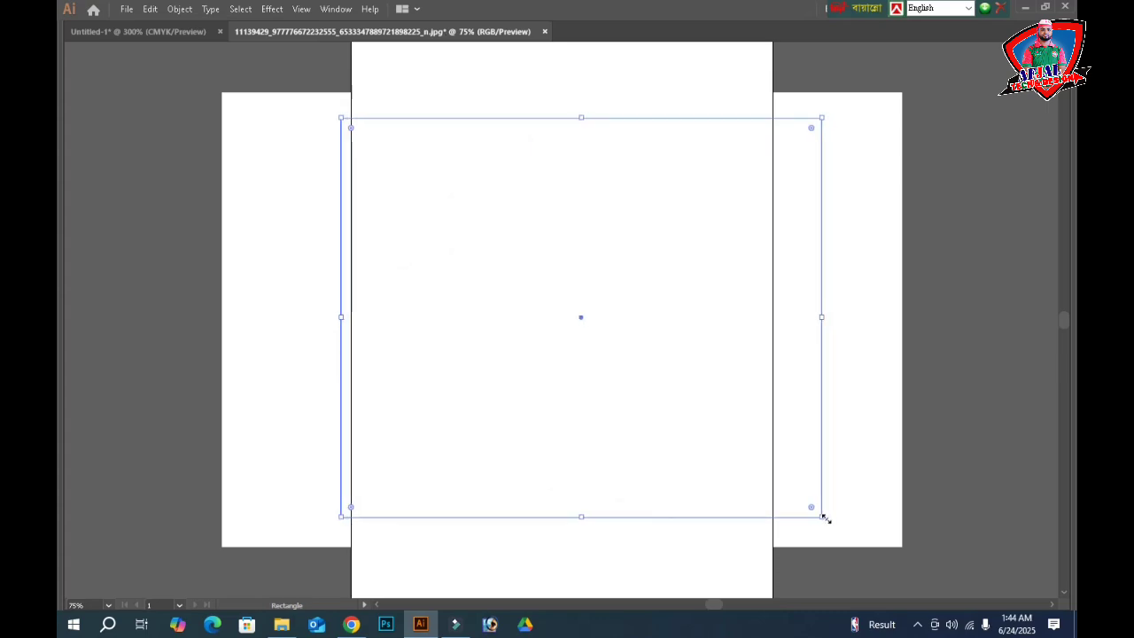
{"action": "key", "text": "ctrl+a"}
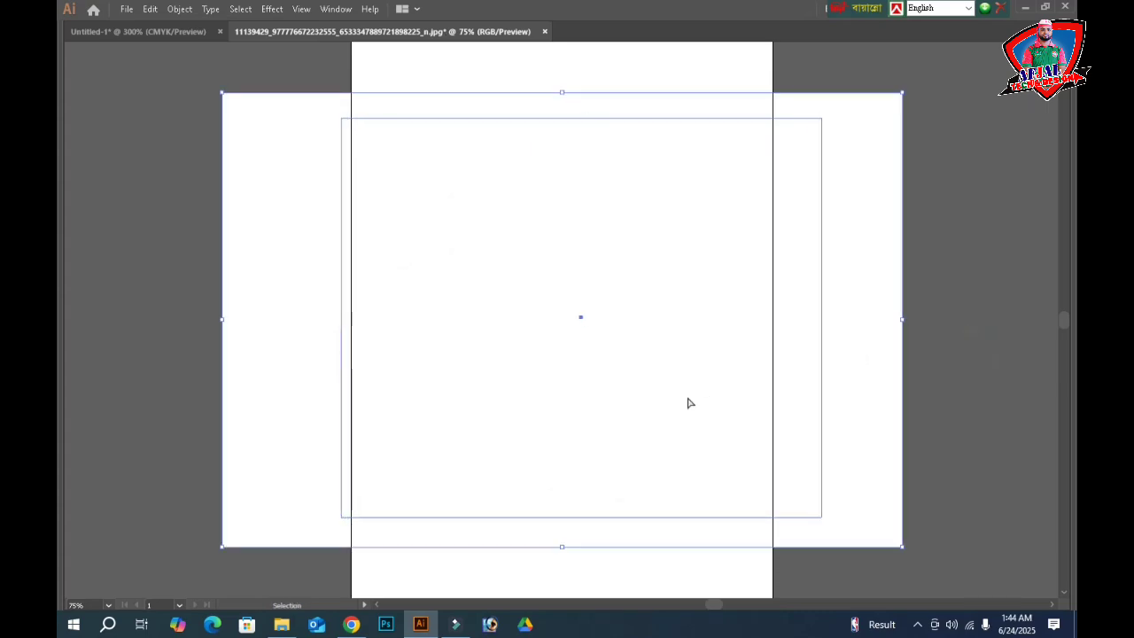
{"action": "key", "text": "ctrl+7"}
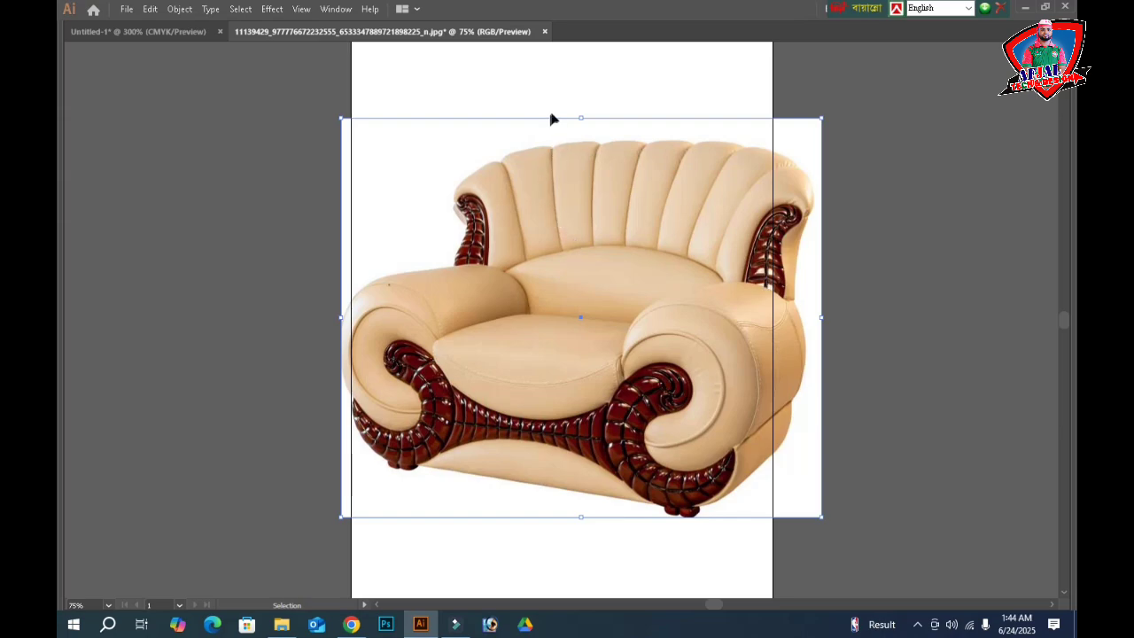
{"action": "left_click_drag", "start_coordinate": [582, 116], "coordinate": [585, 417]}
{"action": "key", "text": "ctrl+w"}
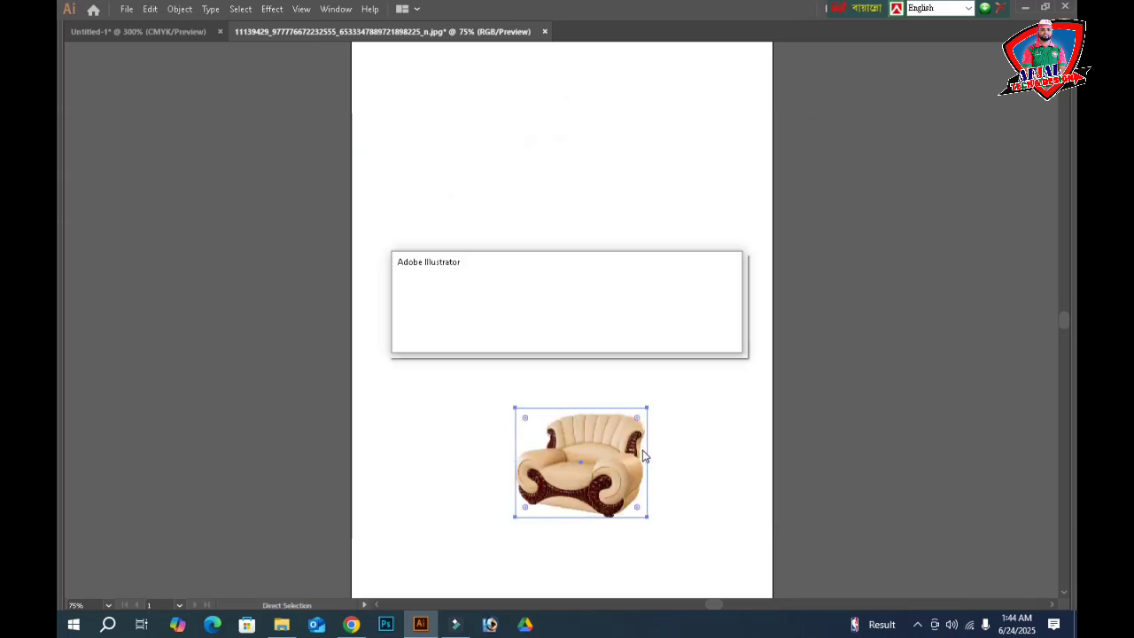
{"action": "left_click", "coordinate": [637, 337]}
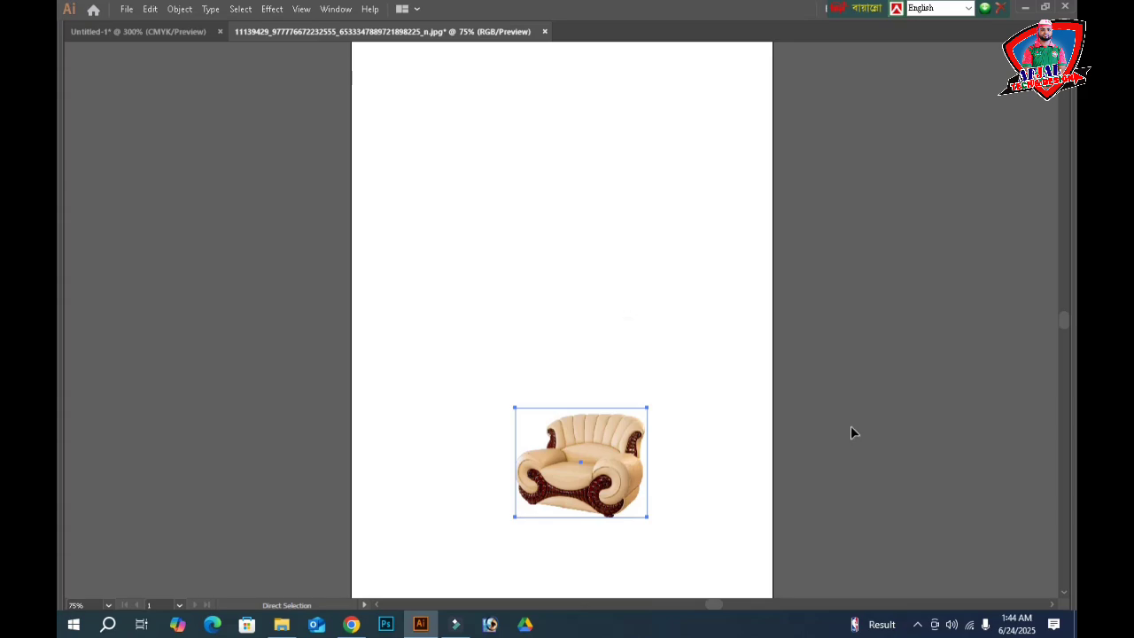
- Paste the armchair into the banner, scale it down and place it at the furniture row's right end
{"action": "key", "text": "ctrl+v"}
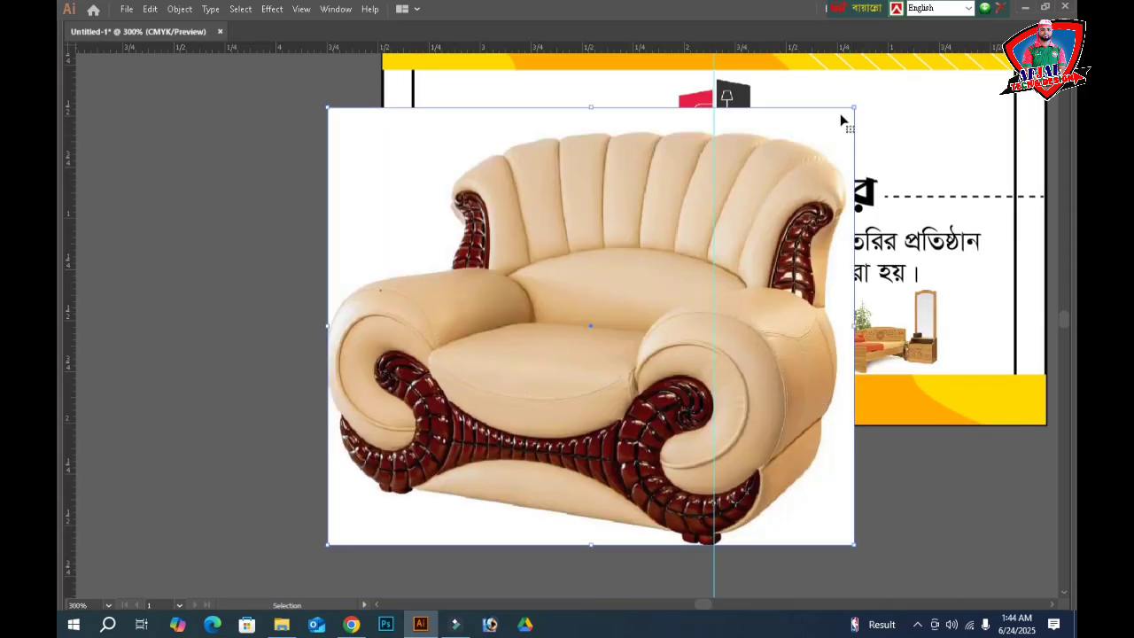
{"action": "left_click_drag", "start_coordinate": [852, 107], "coordinate": [624, 298]}
{"action": "left_click_drag", "start_coordinate": [584, 332], "coordinate": [1032, 267]}
{"action": "key", "text": "Up"}
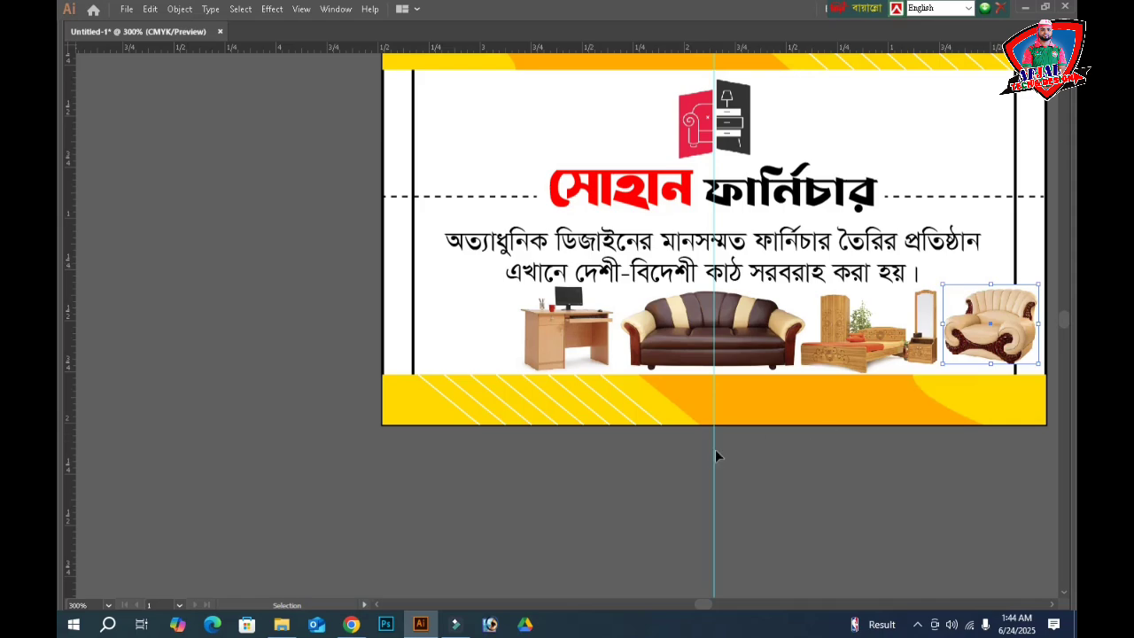
{"action": "left_click", "coordinate": [470, 349]}
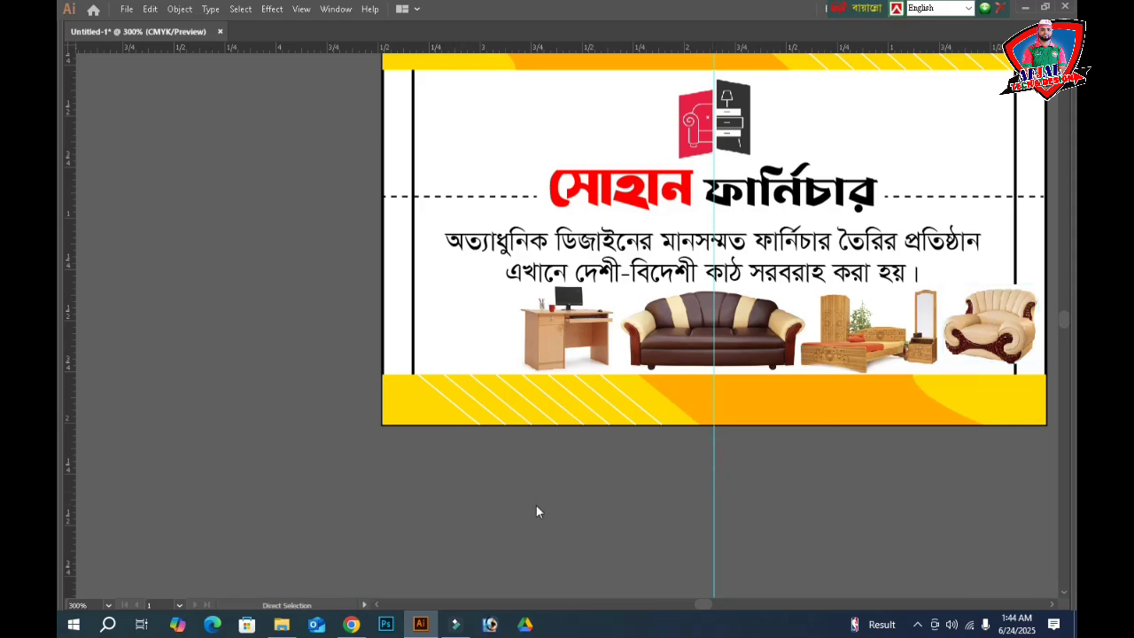
{"action": "key", "text": "ctrl+o"}
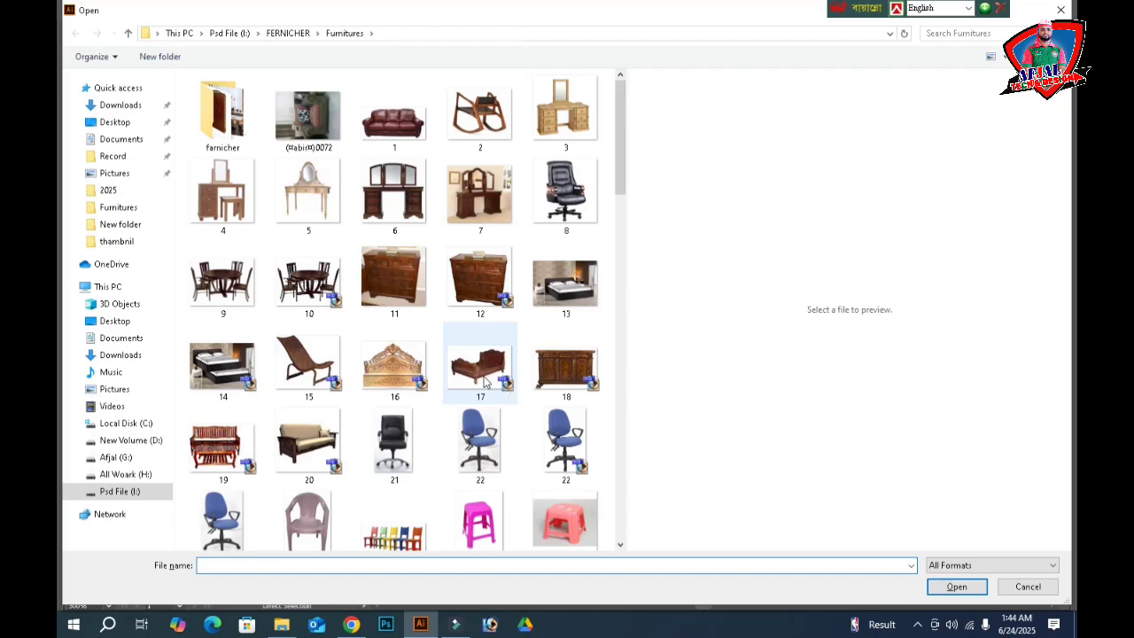
- Browse the Furnitures folder images and open 8.jpg, the black leather office chair
{"action": "left_click", "coordinate": [484, 381]}
{"action": "scroll", "coordinate": [450, 456], "scroll_direction": "down", "scroll_amount": 10}
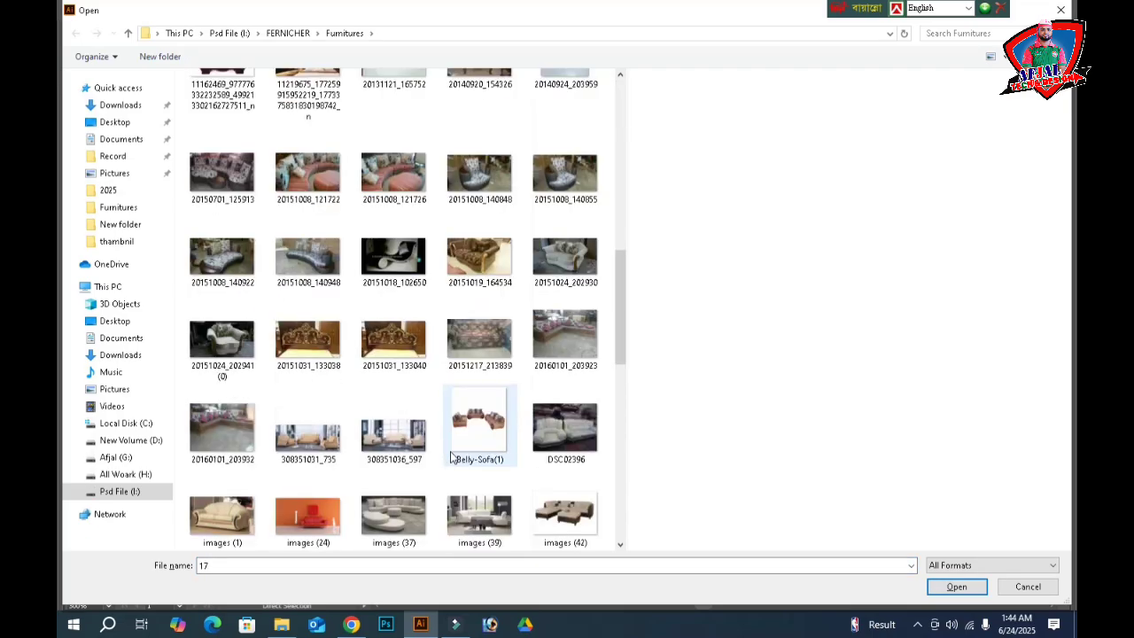
{"action": "scroll", "coordinate": [456, 454], "scroll_direction": "down", "scroll_amount": 3}
{"action": "scroll", "coordinate": [461, 452], "scroll_direction": "down", "scroll_amount": 10}
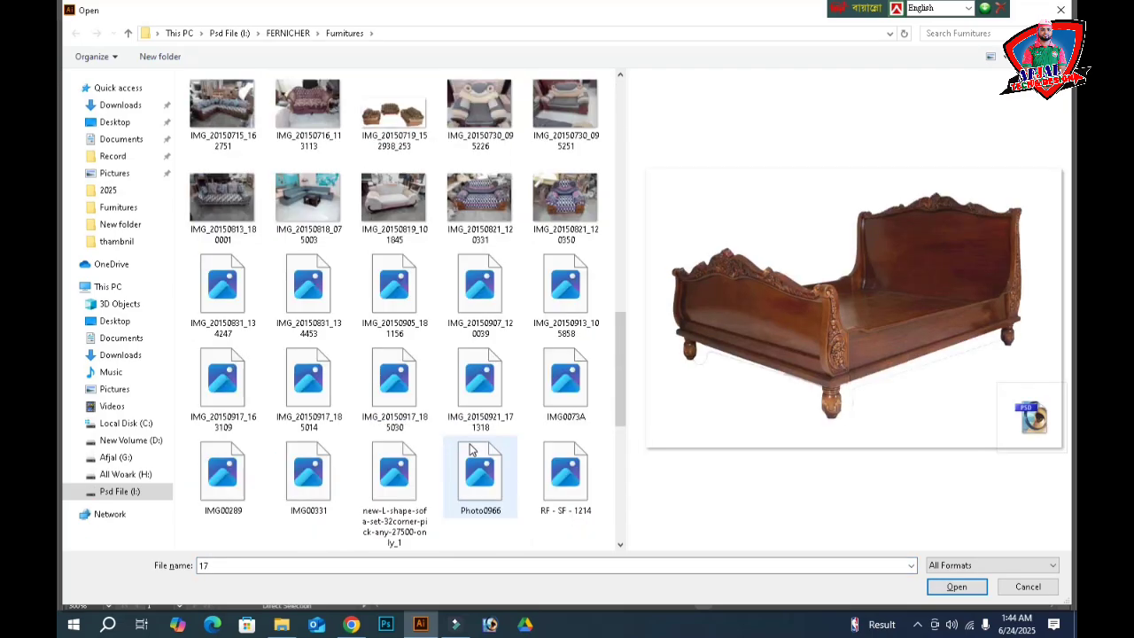
{"action": "left_click", "coordinate": [579, 313]}
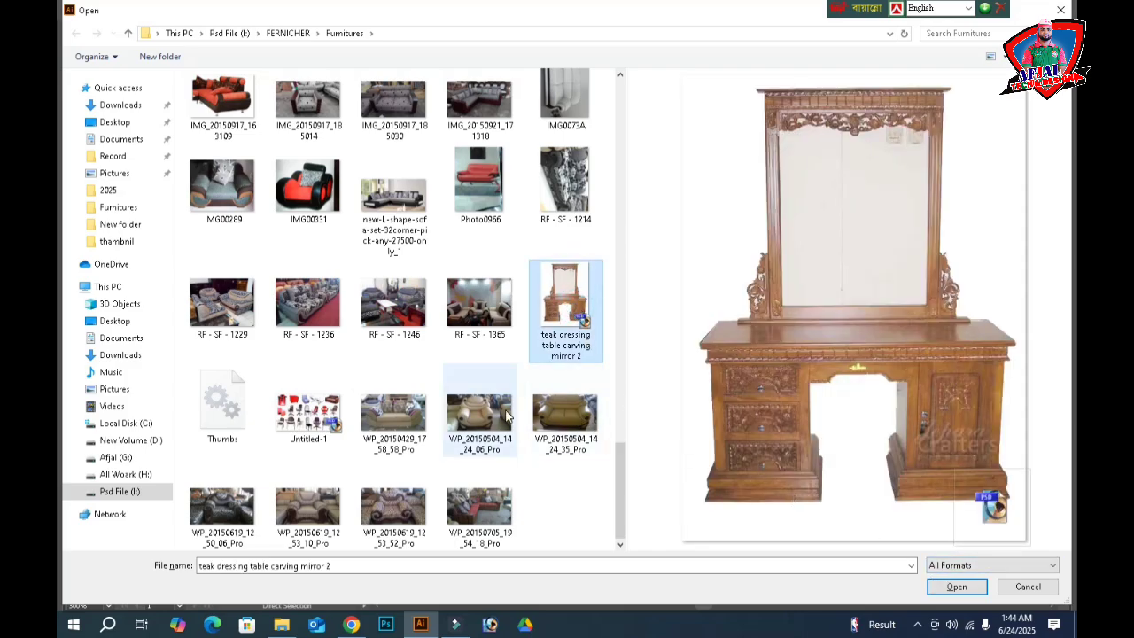
{"action": "scroll", "coordinate": [531, 430], "scroll_direction": "up", "scroll_amount": 5}
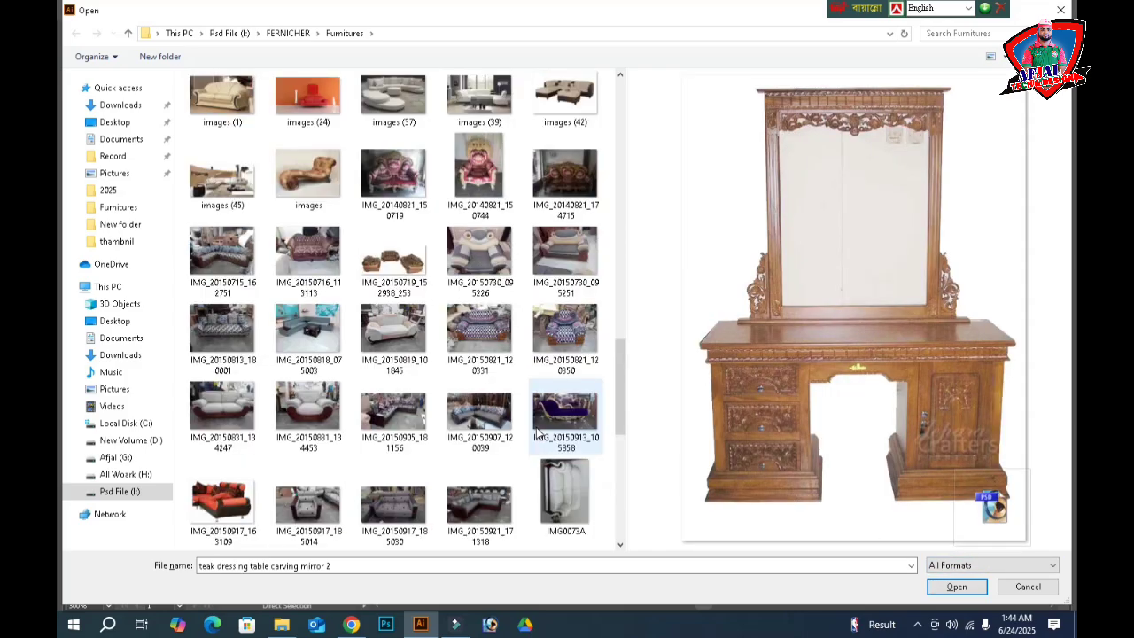
{"action": "scroll", "coordinate": [536, 432], "scroll_direction": "up", "scroll_amount": 10}
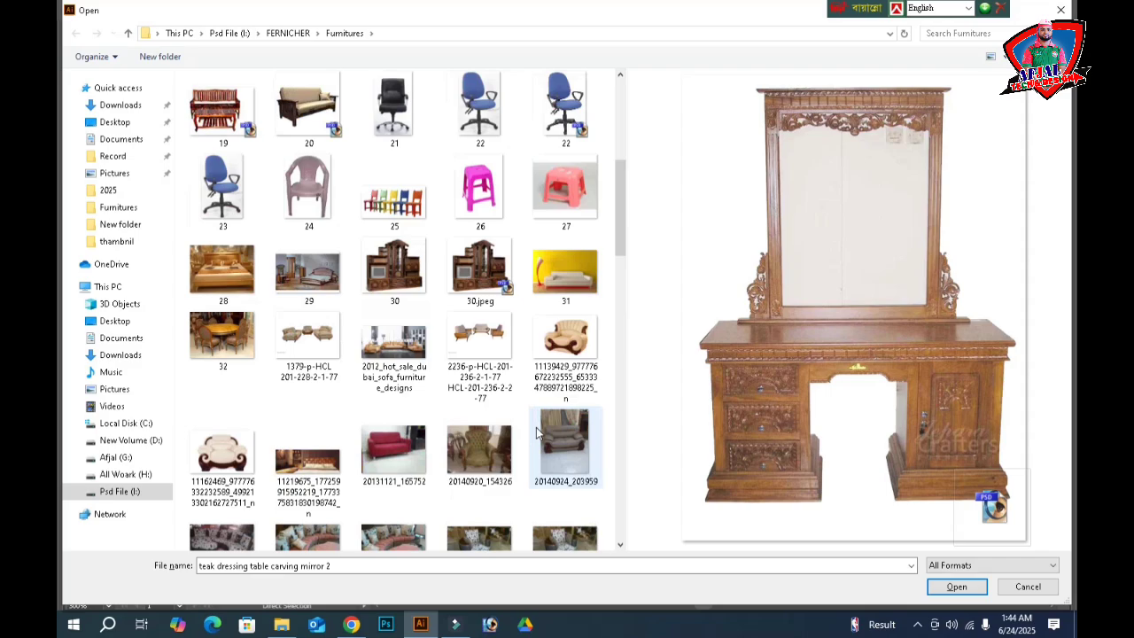
{"action": "scroll", "coordinate": [536, 431], "scroll_direction": "up", "scroll_amount": 3}
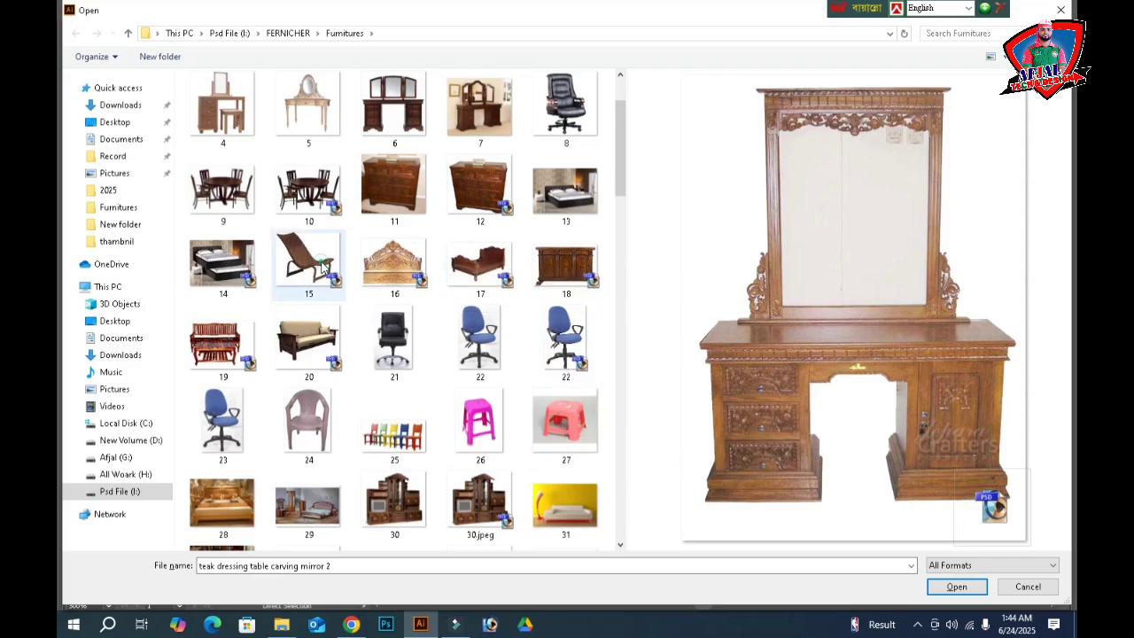
{"action": "left_click", "coordinate": [324, 266]}
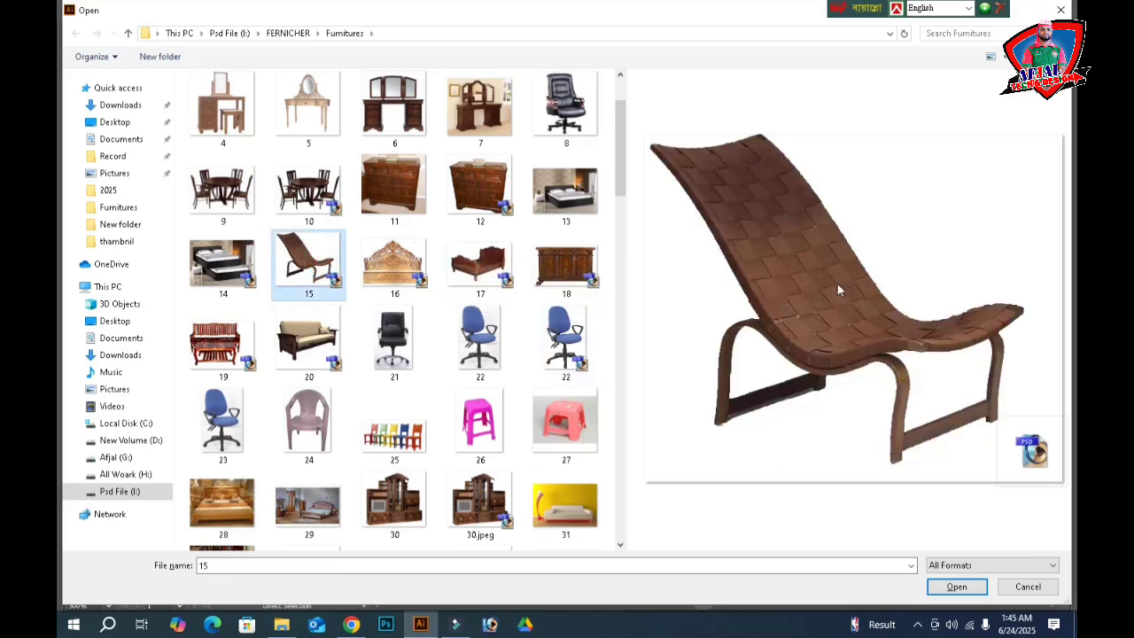
{"action": "left_click", "coordinate": [574, 114]}
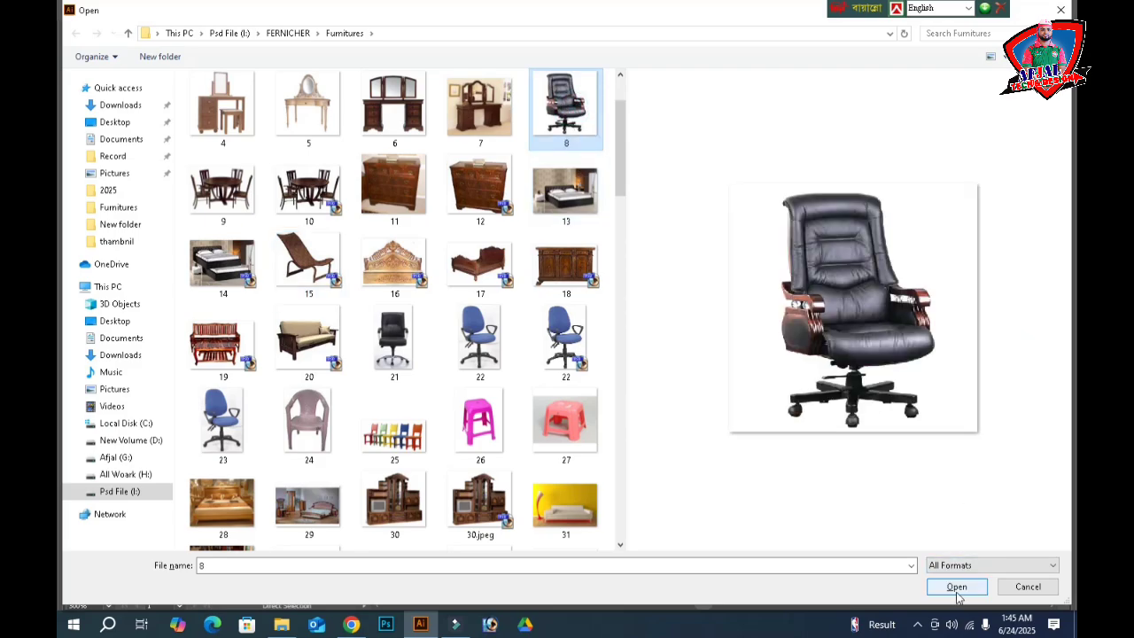
{"action": "left_click", "coordinate": [957, 587]}
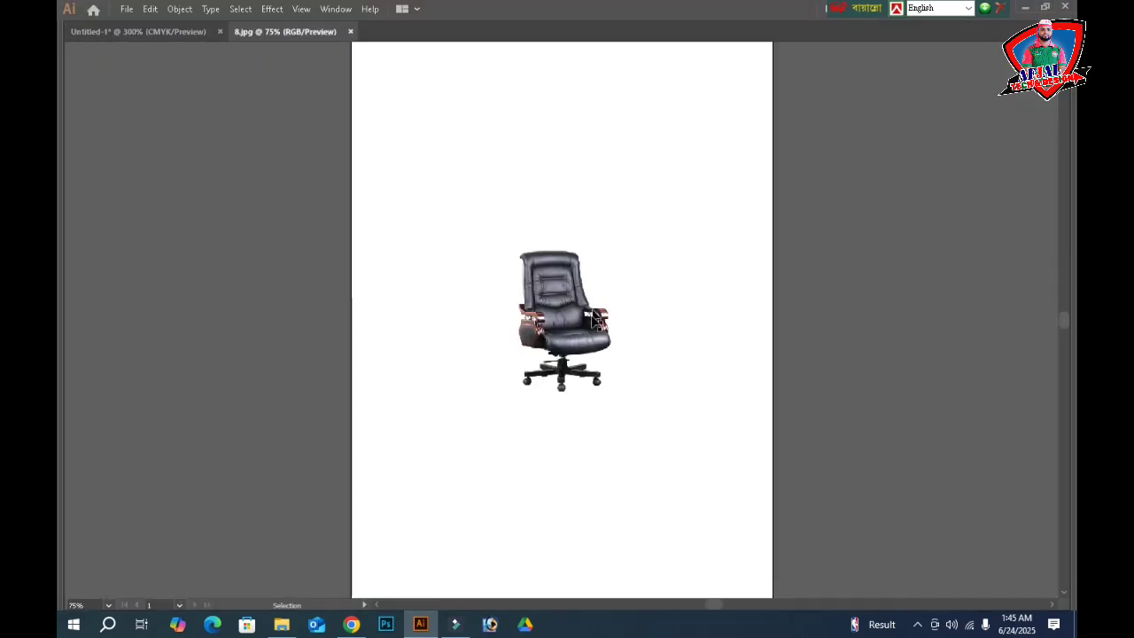
- Bring the office chair into the banner, closing its file unsaved, and size it at the row's left end beside the desk
{"action": "left_click", "coordinate": [585, 327]}
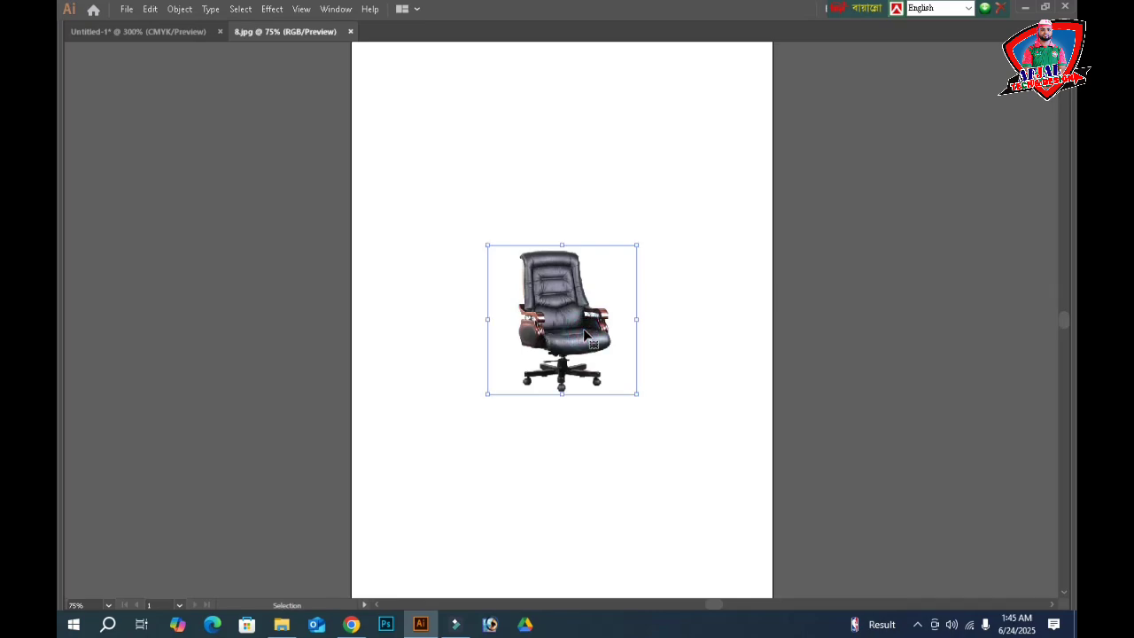
{"action": "key", "text": "a"}
{"action": "key", "text": "Delete"}
{"action": "key", "text": "ctrl+w"}
{"action": "left_click", "coordinate": [625, 331]}
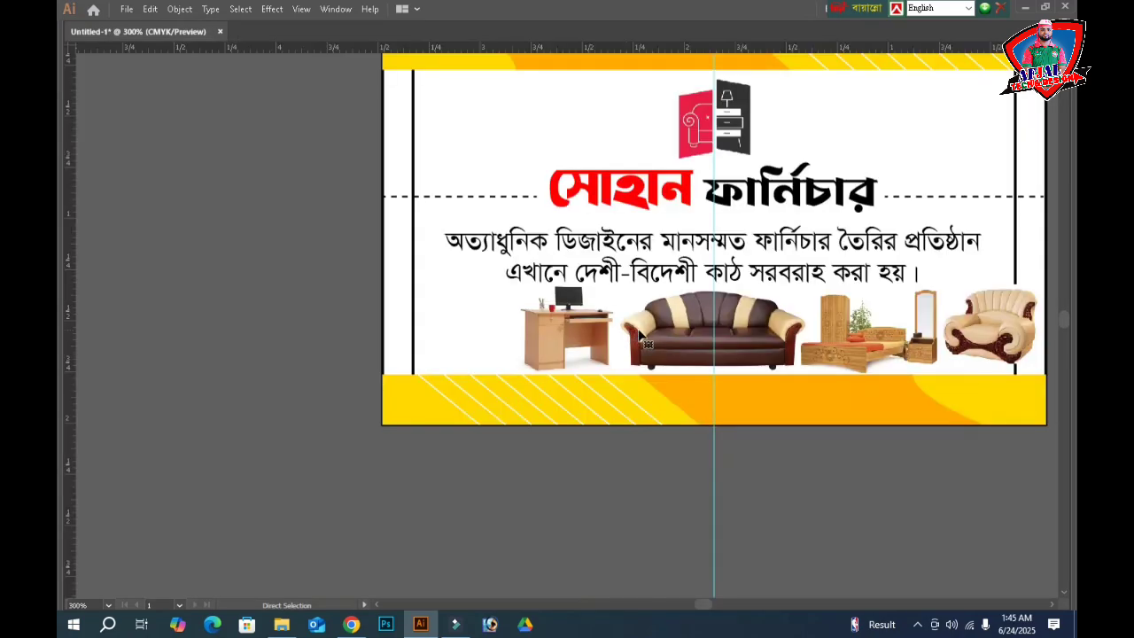
{"action": "key", "text": "ctrl+v"}
{"action": "left_click_drag", "start_coordinate": [868, 331], "coordinate": [645, 330]}
{"action": "left_click_drag", "start_coordinate": [564, 339], "coordinate": [561, 383]}
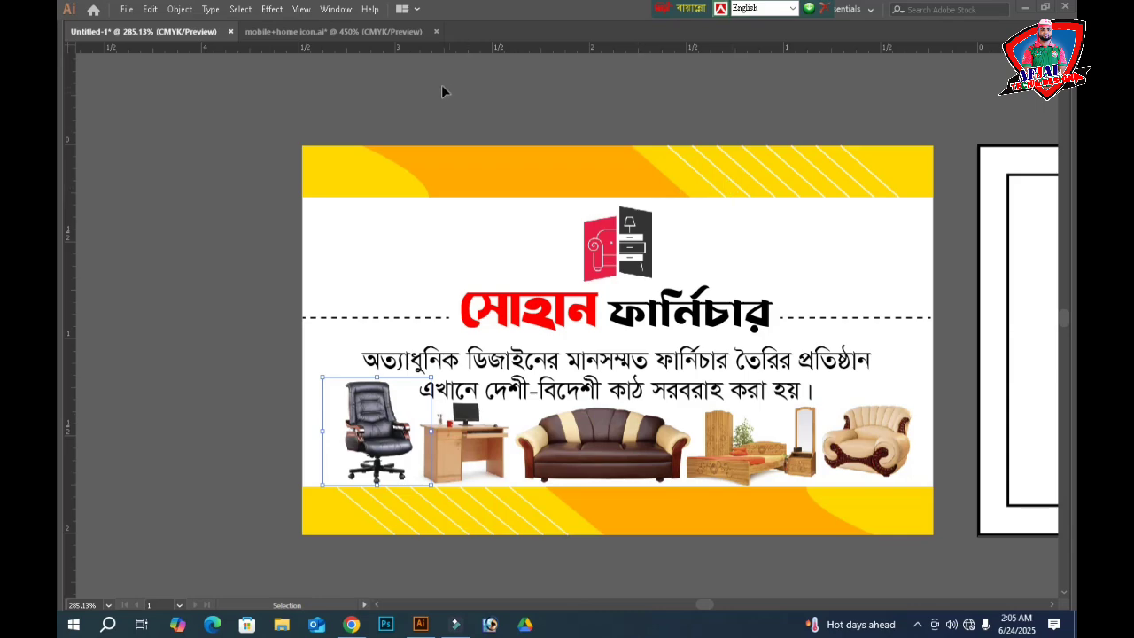
- Zoom out so both the finished card and the blank artboard are in view
{"action": "left_click", "coordinate": [219, 350]}
{"action": "left_click", "coordinate": [368, 438]}
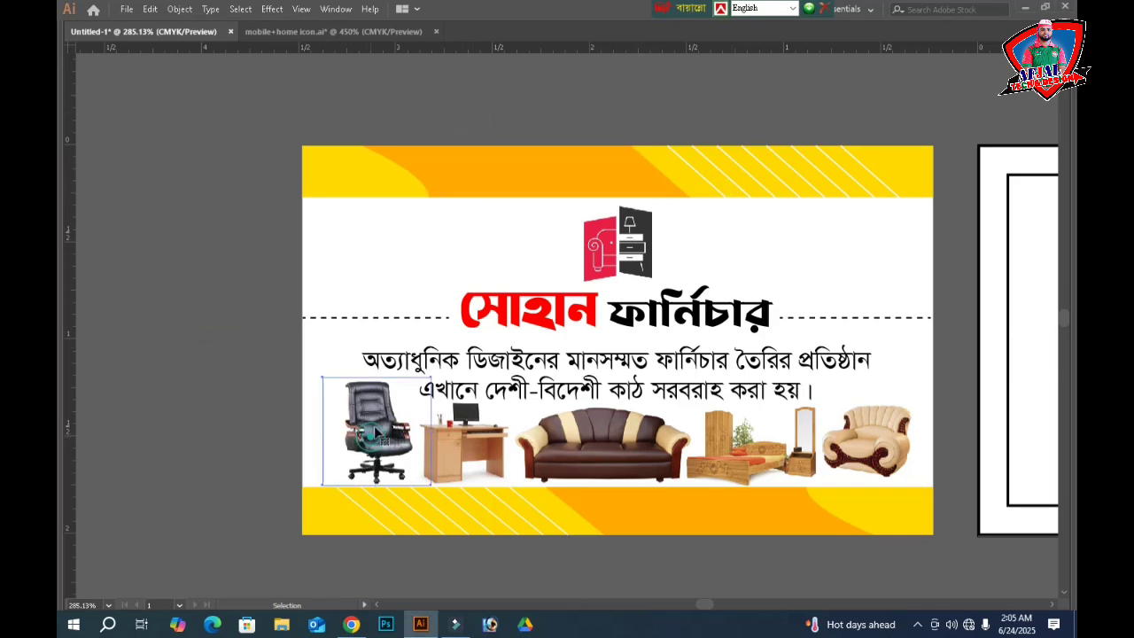
{"action": "left_click", "coordinate": [239, 233]}
{"action": "left_click_drag", "start_coordinate": [250, 107], "coordinate": [934, 556]}
{"action": "key", "text": "a"}
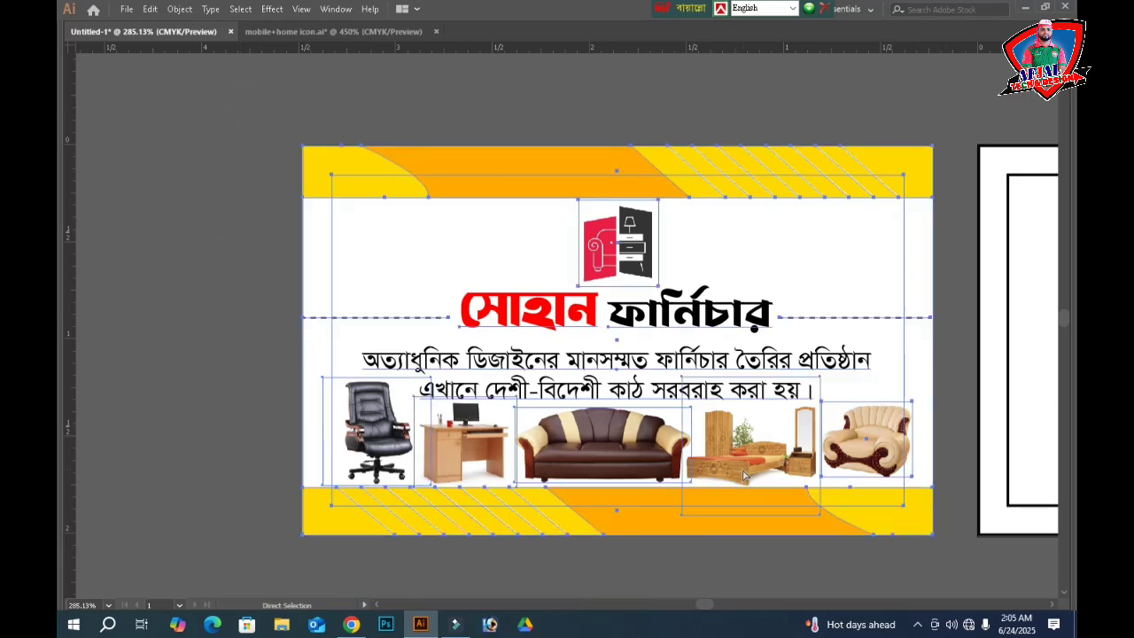
{"action": "key", "text": "v"}
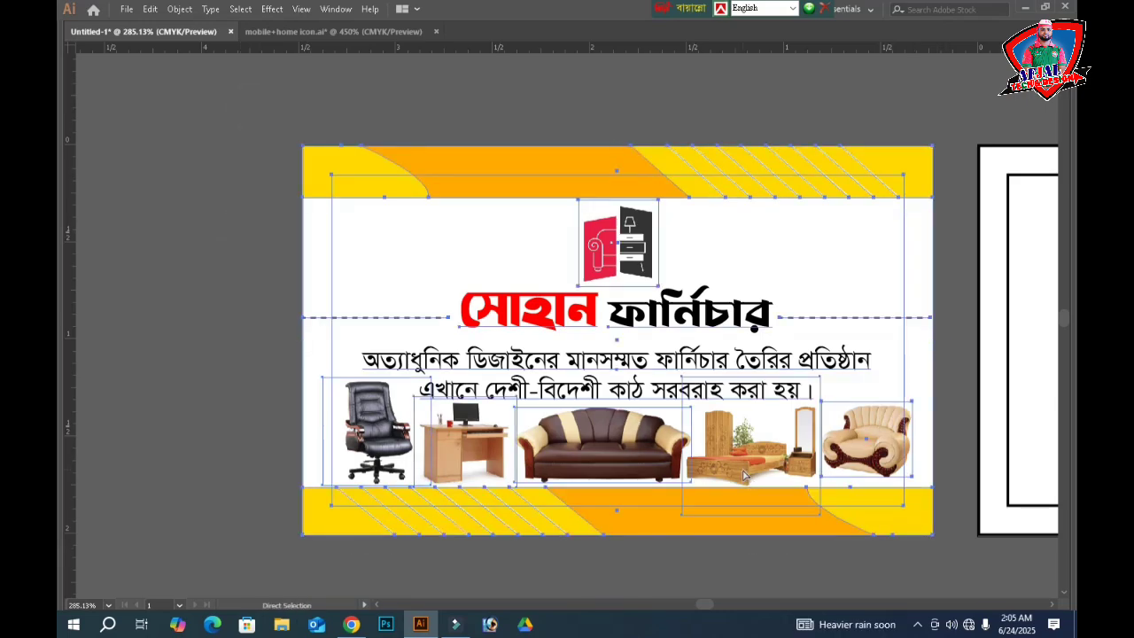
{"action": "key", "text": "ctrl+minus"}
{"action": "key", "text": "ctrl+minus"}
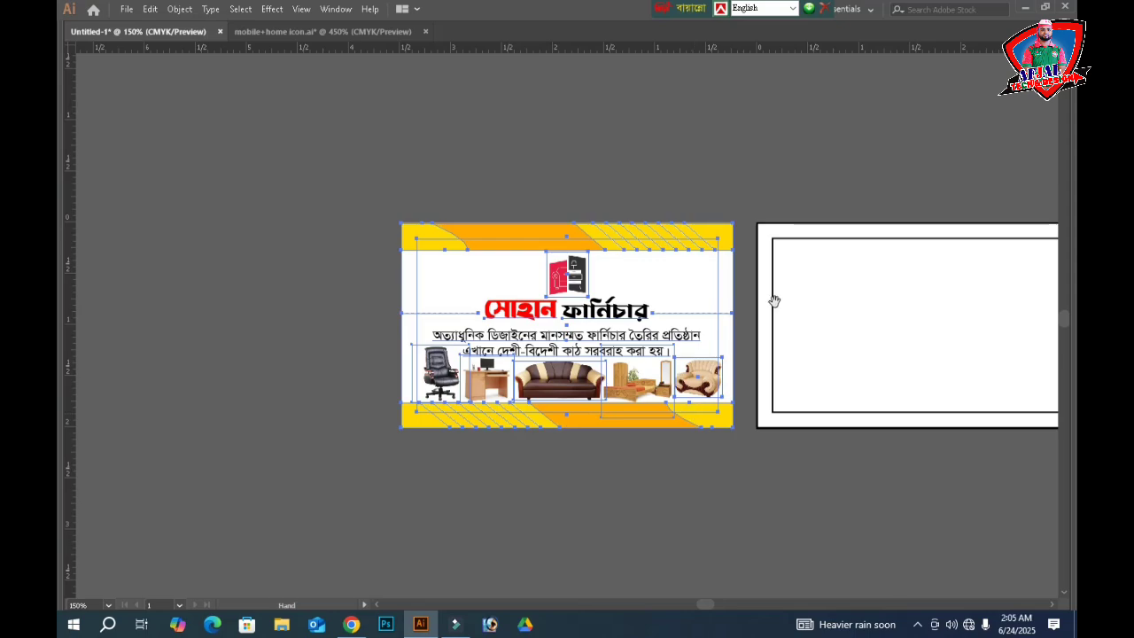
{"action": "left_click_drag", "start_coordinate": [771, 301], "coordinate": [594, 298]}
- Delete the blank artboard's two rectangle outlines and Alt-drag a copy of the finished card onto it
{"action": "left_click_drag", "start_coordinate": [759, 196], "coordinate": [742, 337]}
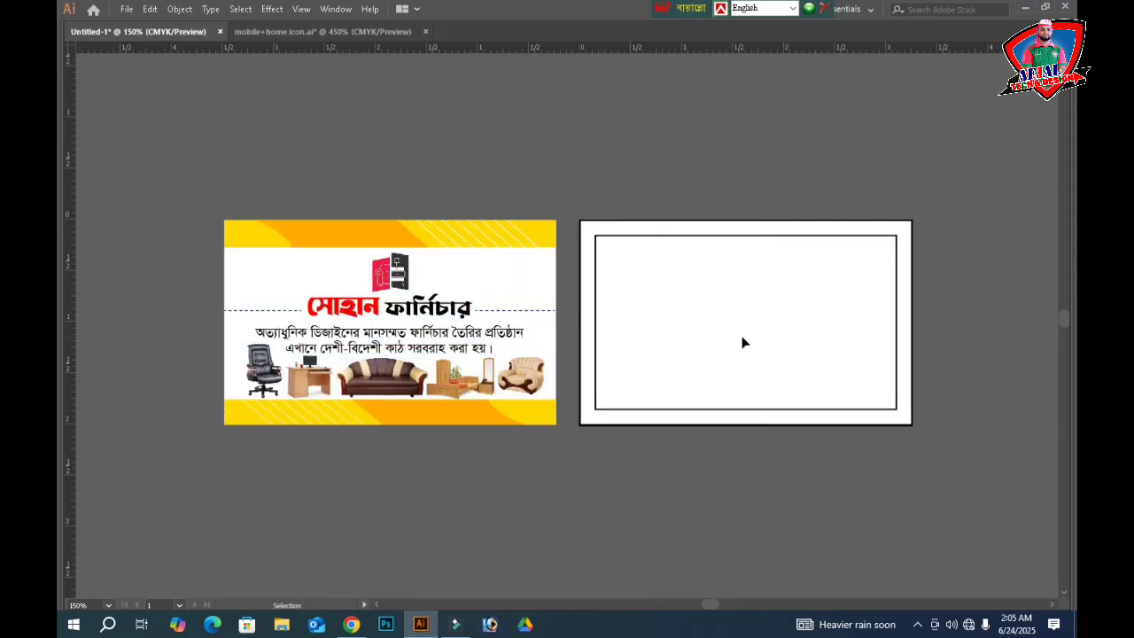
{"action": "left_click", "coordinate": [678, 145]}
{"action": "left_click_drag", "start_coordinate": [771, 147], "coordinate": [761, 313]}
{"action": "key", "text": "Delete"}
{"action": "left_click_drag", "start_coordinate": [652, 133], "coordinate": [184, 463]}
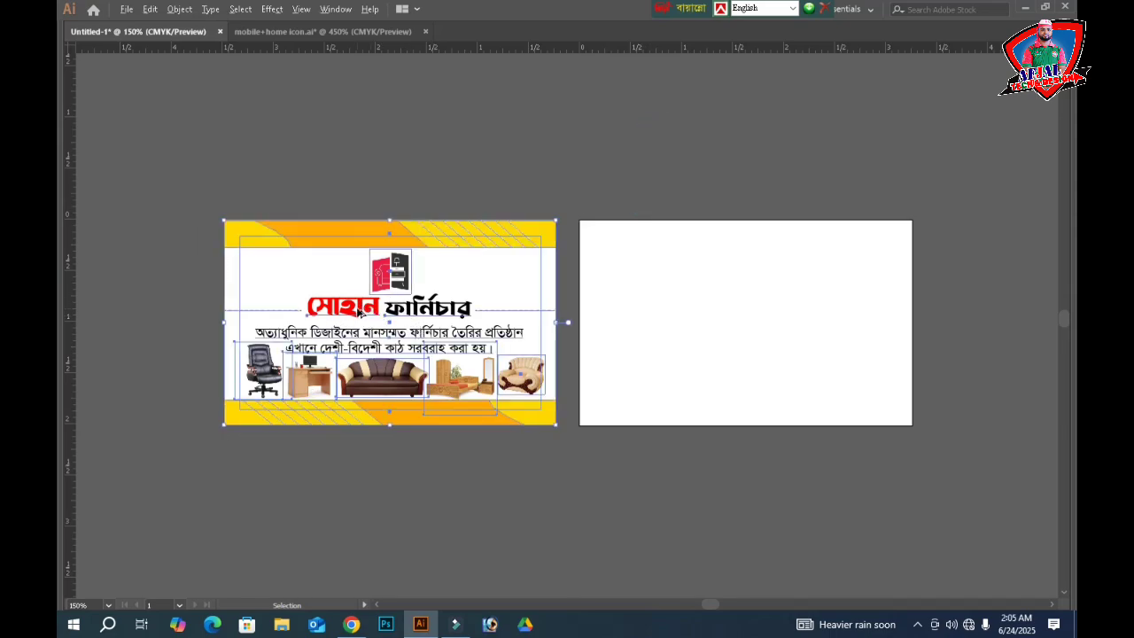
{"action": "left_click_drag", "start_coordinate": [354, 312], "coordinate": [706, 313]}
{"action": "left_click", "coordinate": [696, 196]}
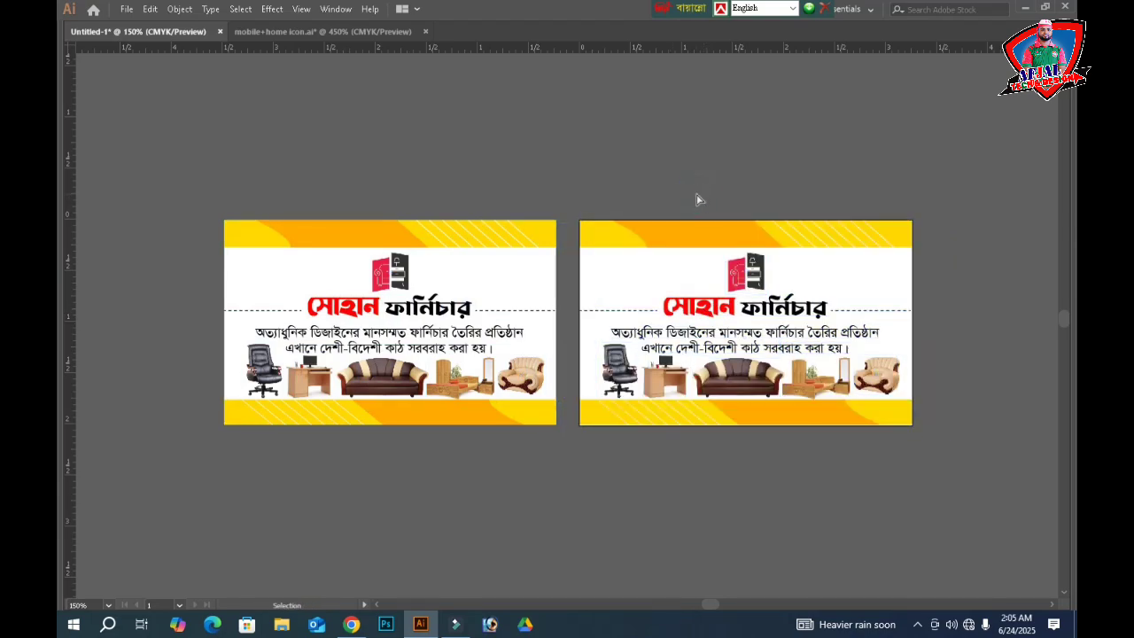
{"action": "left_click_drag", "start_coordinate": [577, 223], "coordinate": [972, 455]}
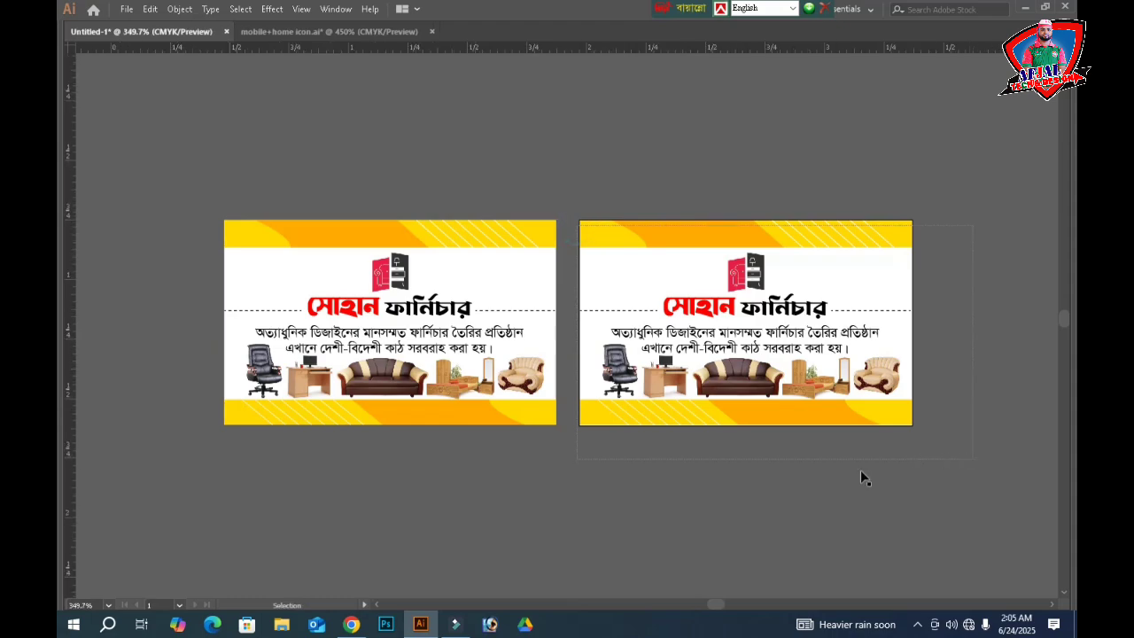
{"action": "left_click", "coordinate": [536, 321]}
{"action": "right_click", "coordinate": [533, 306]}
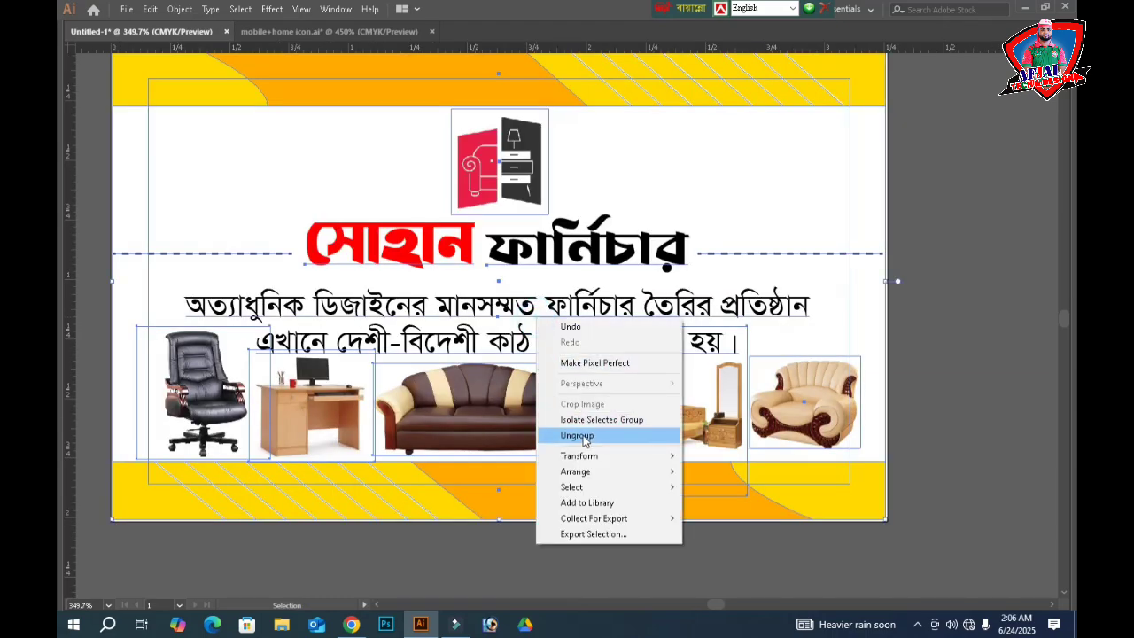
{"action": "left_click", "coordinate": [584, 434]}
{"action": "left_click", "coordinate": [913, 352]}
{"action": "left_click", "coordinate": [574, 345]}
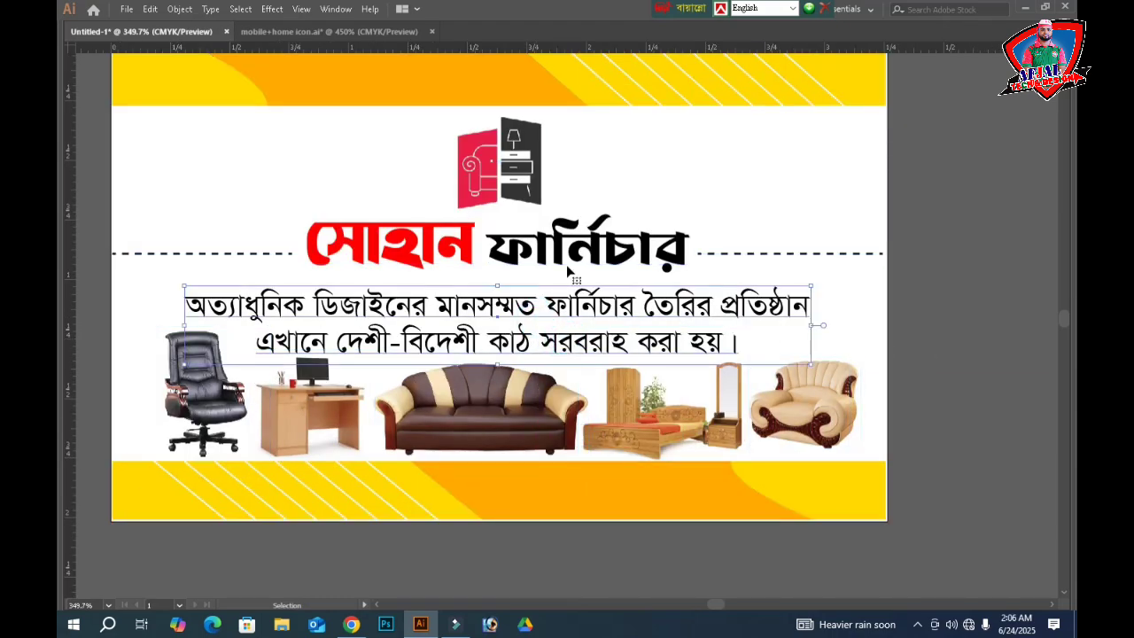
{"action": "key", "text": "Delete"}
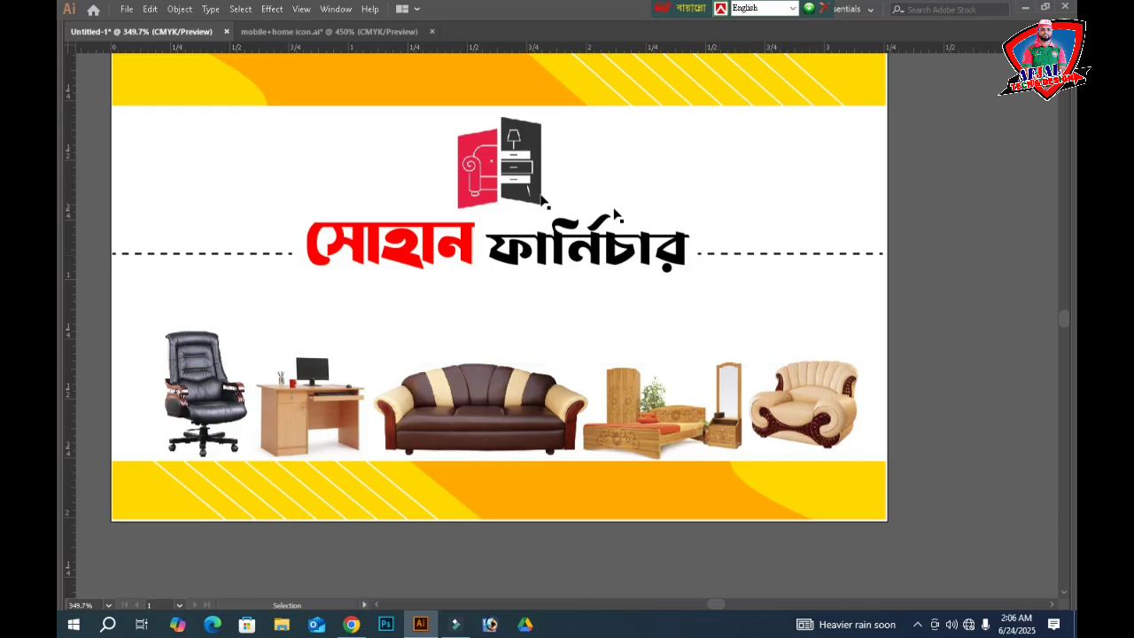
{"action": "left_click", "coordinate": [277, 254]}
{"action": "key", "text": "Delete"}
{"action": "key", "text": "ctrl+minus"}
{"action": "key", "text": "ctrl+minus"}
{"action": "key", "text": "ctrl+minus"}
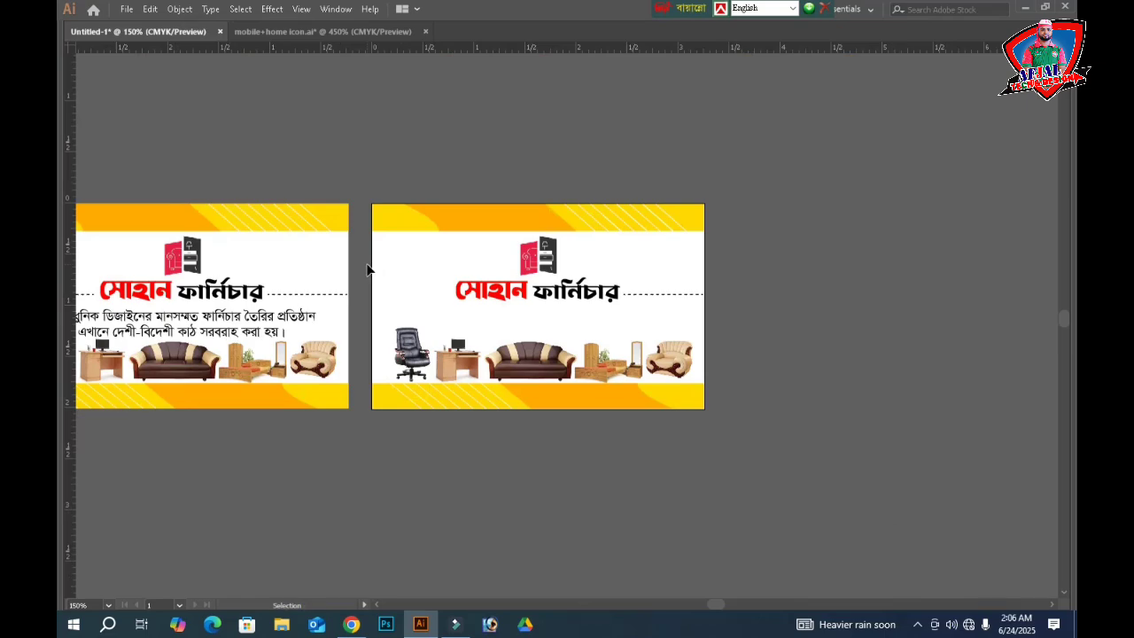
{"action": "key", "text": "ctrl+z"}
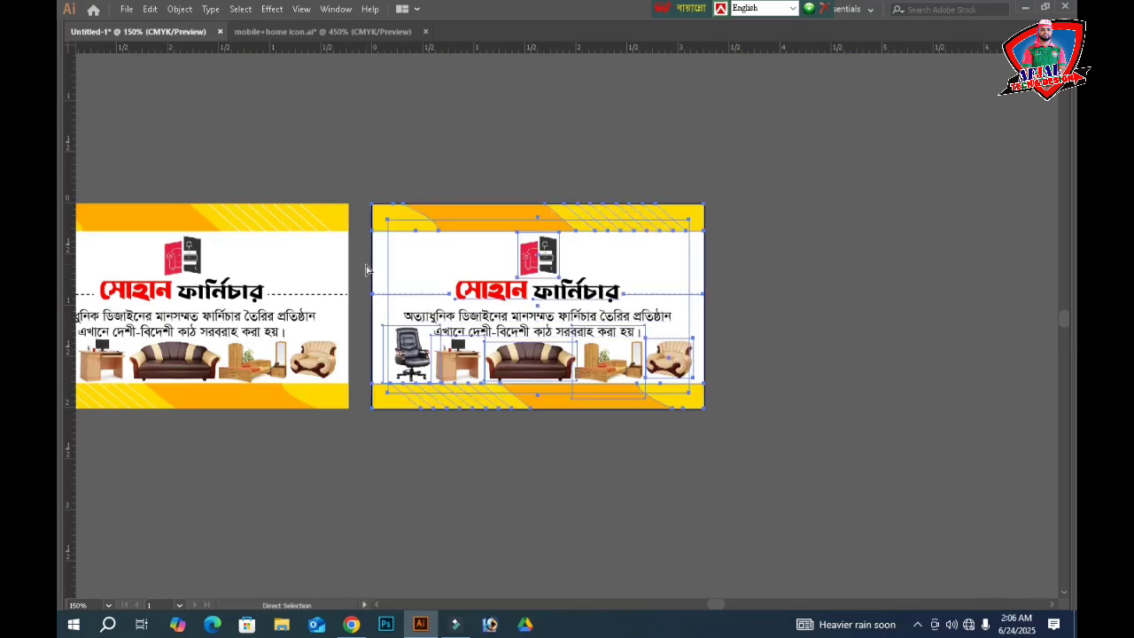
{"action": "key", "text": "ctrl+z"}
- Delete the back card's top band, inner frame and yellow bottom band, then drag the contact lines below it
{"action": "key", "text": "ctrl+shift+z"}
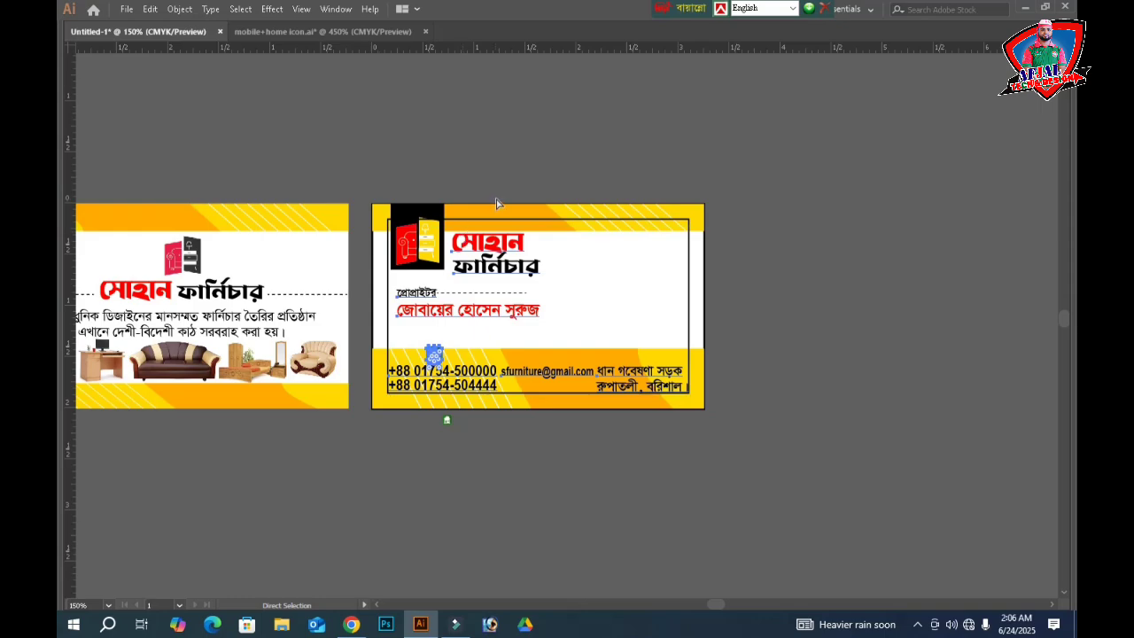
{"action": "key", "text": "v"}
{"action": "left_click", "coordinate": [568, 148]}
{"action": "left_click_drag", "start_coordinate": [705, 160], "coordinate": [652, 238]}
{"action": "key", "text": "Delete"}
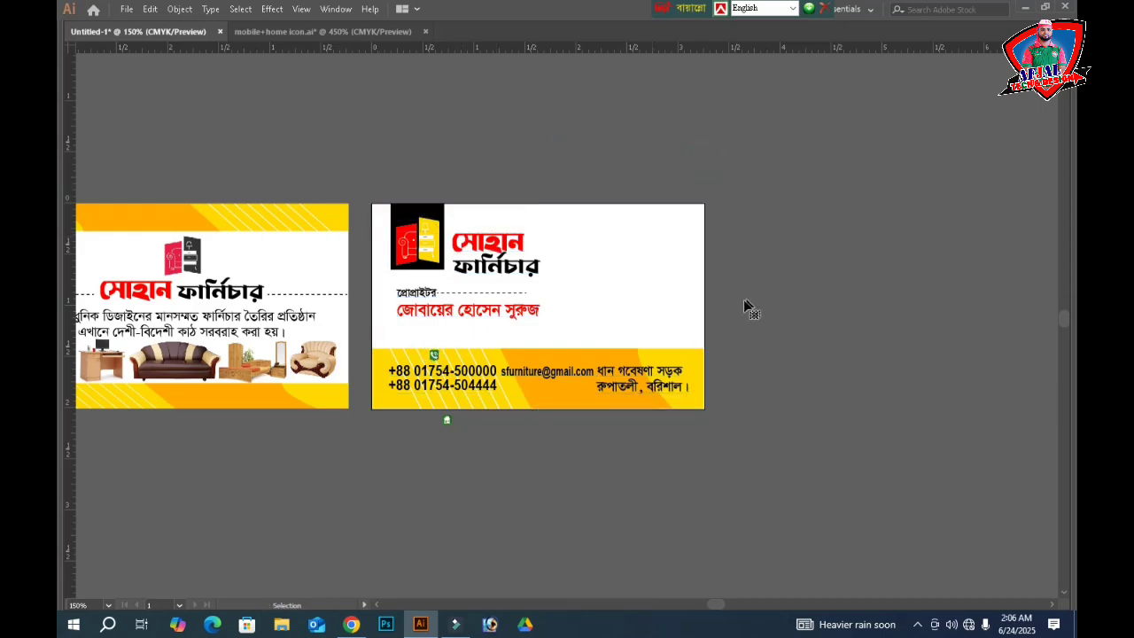
{"action": "left_click", "coordinate": [701, 382]}
{"action": "key", "text": "Delete"}
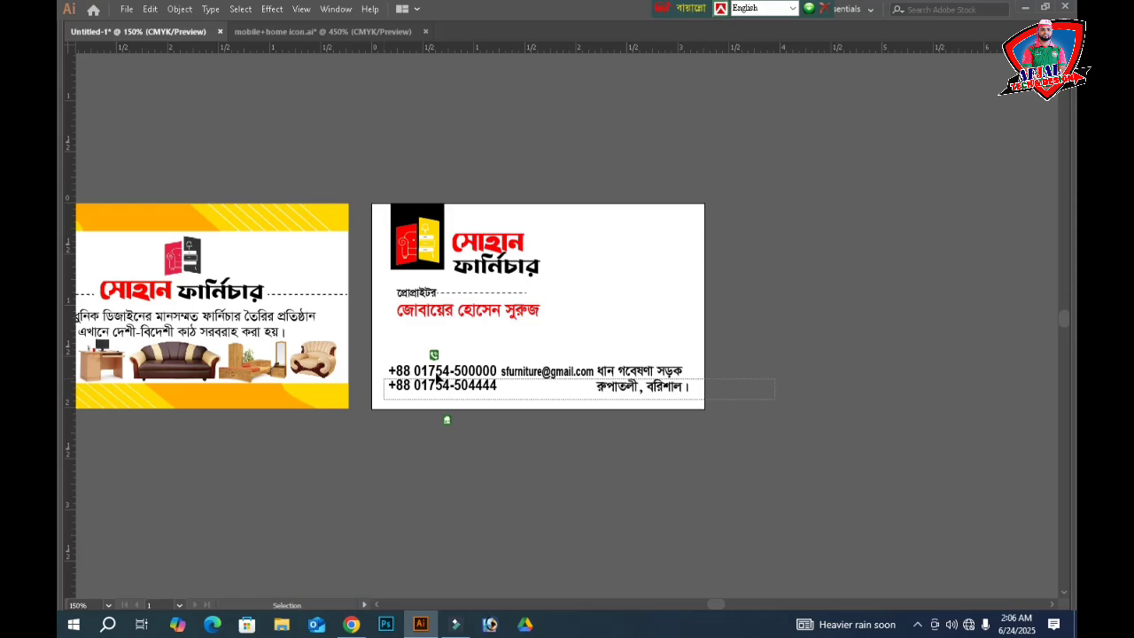
{"action": "left_click_drag", "start_coordinate": [437, 378], "coordinate": [498, 485]}
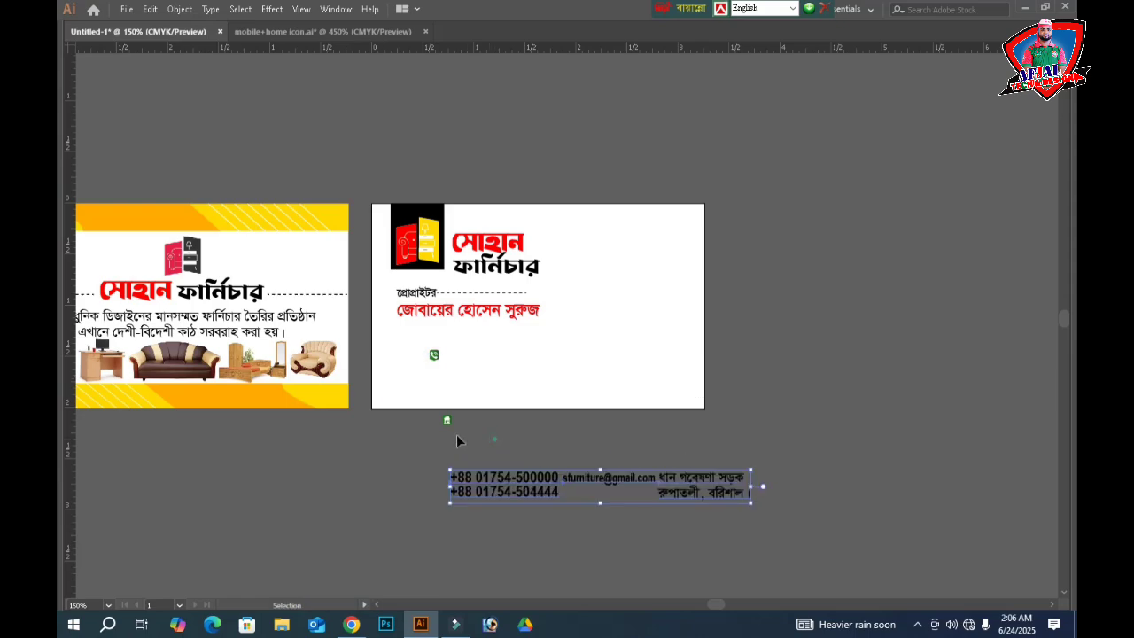
- Drag the title and name group, proprietor label and logo off the card onto the pasteboard
{"action": "left_click", "coordinate": [497, 236]}
{"action": "left_click_drag", "start_coordinate": [497, 236], "coordinate": [645, 54]}
{"action": "left_click_drag", "start_coordinate": [441, 289], "coordinate": [789, 294]}
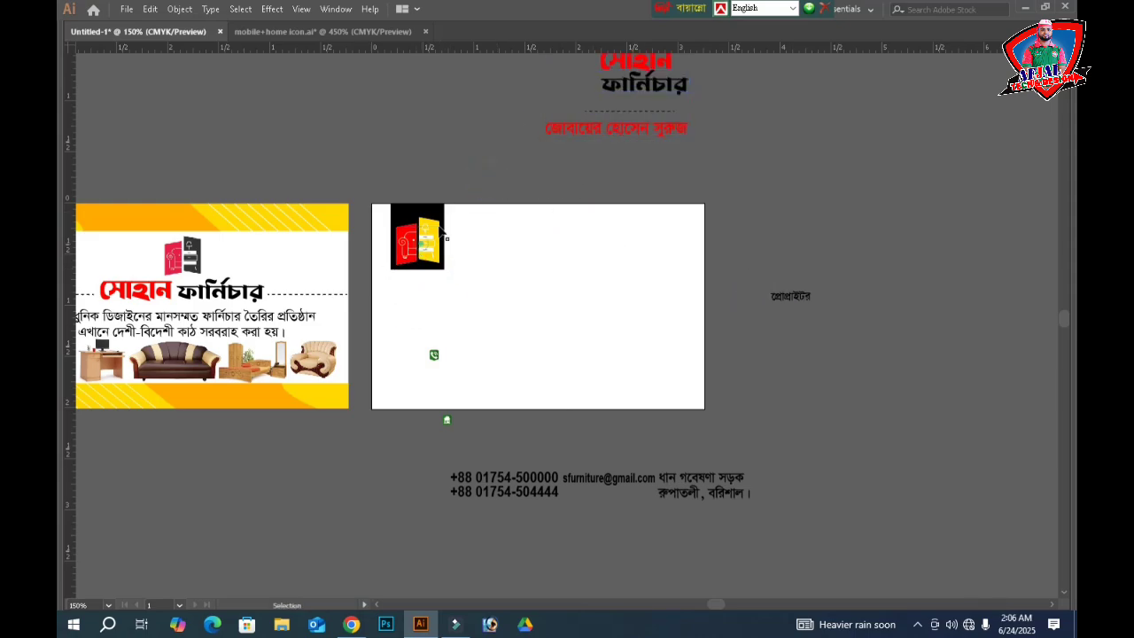
{"action": "left_click", "coordinate": [416, 262]}
{"action": "left_click_drag", "start_coordinate": [410, 243], "coordinate": [838, 218]}
{"action": "left_click", "coordinate": [914, 289]}
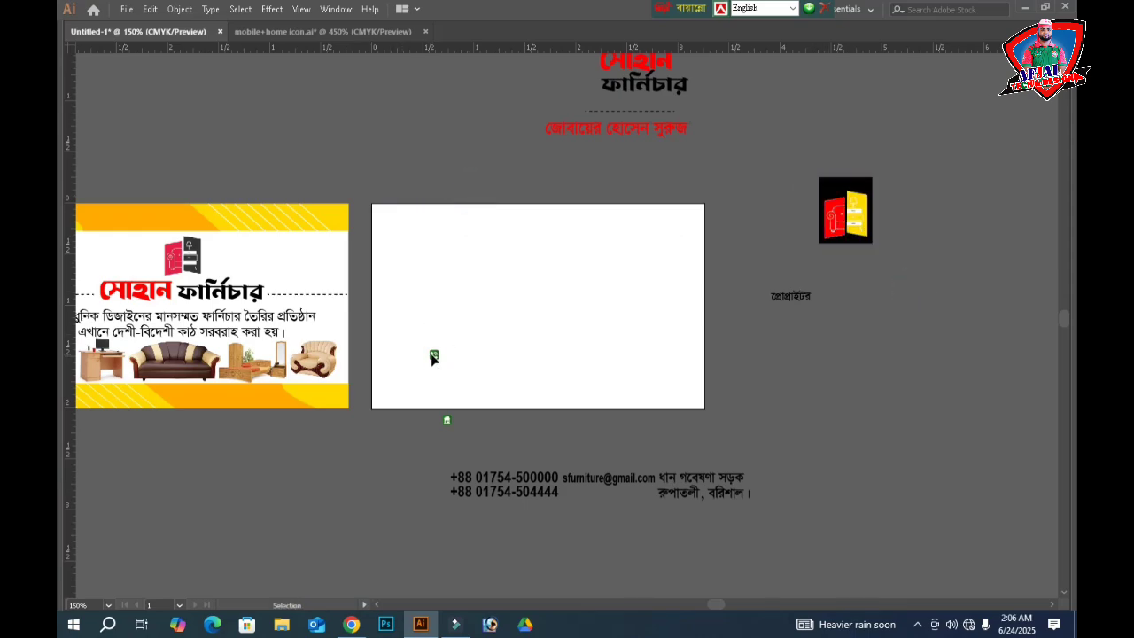
- Alt-drag a copy of the front card onto the blank artboard and ungroup it
{"action": "left_click", "coordinate": [275, 285]}
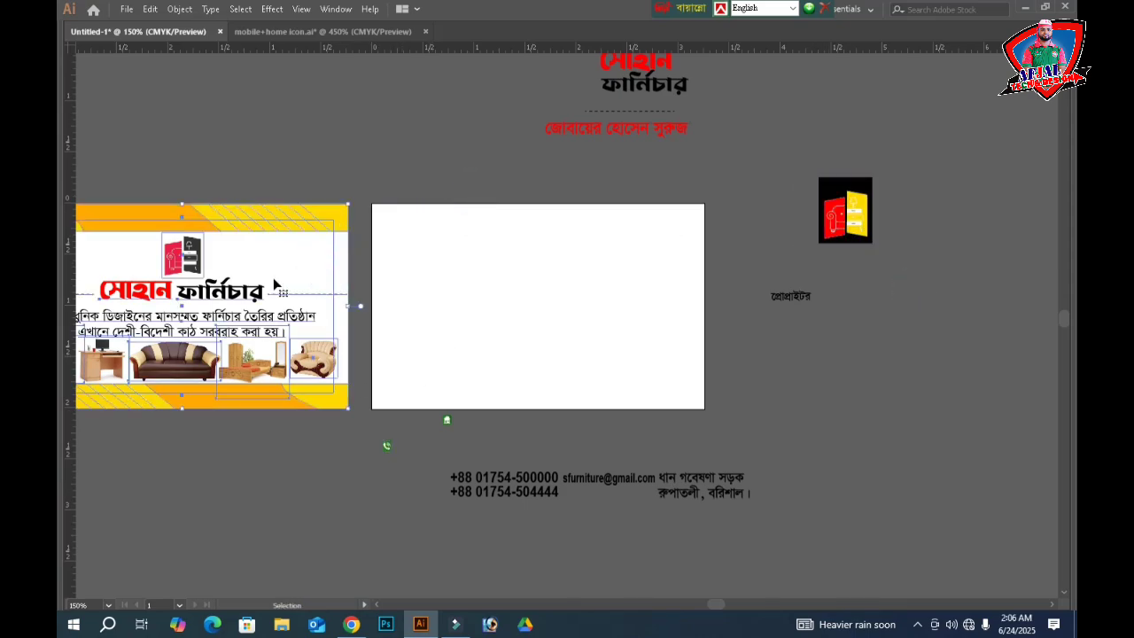
{"action": "left_click_drag", "start_coordinate": [193, 297], "coordinate": [623, 307]}
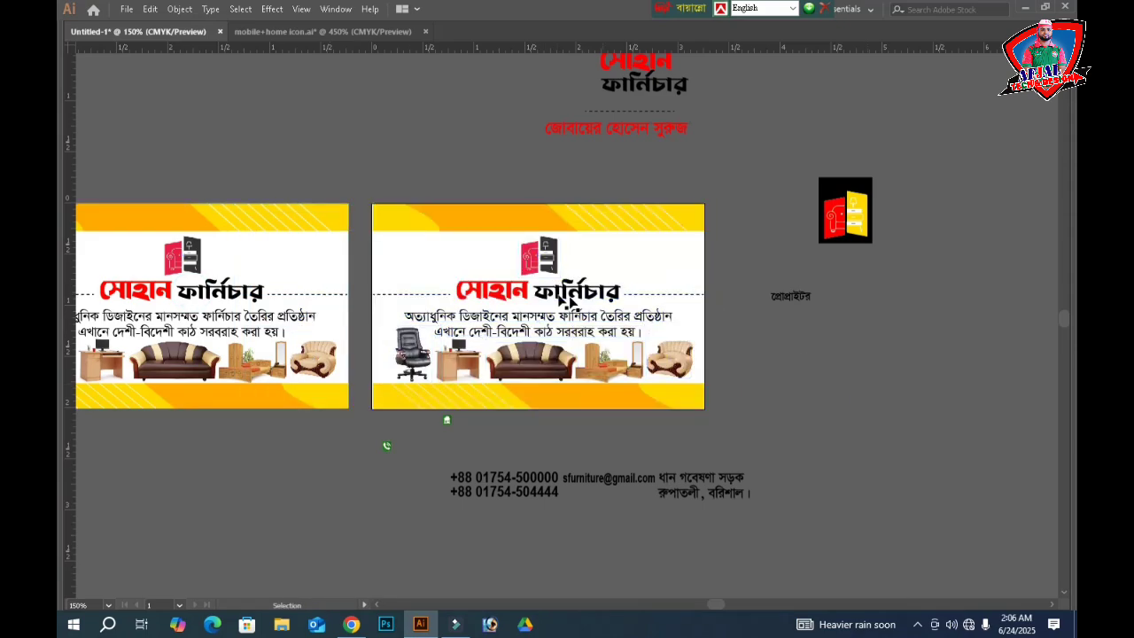
{"action": "right_click", "coordinate": [558, 299]}
{"action": "left_click", "coordinate": [599, 413]}
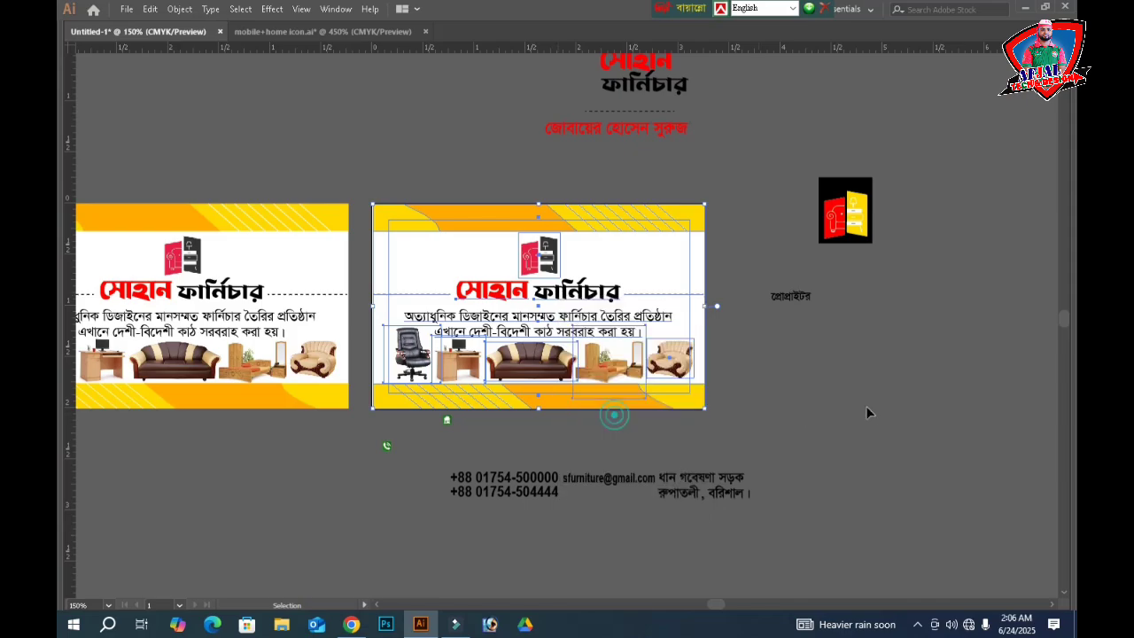
{"action": "left_click", "coordinate": [867, 406]}
- Delete the copy's furniture icon, the words ফার্নিচার and সোহান, the right dashed line and the tagline
{"action": "left_click", "coordinate": [543, 259]}
{"action": "key", "text": "Delete"}
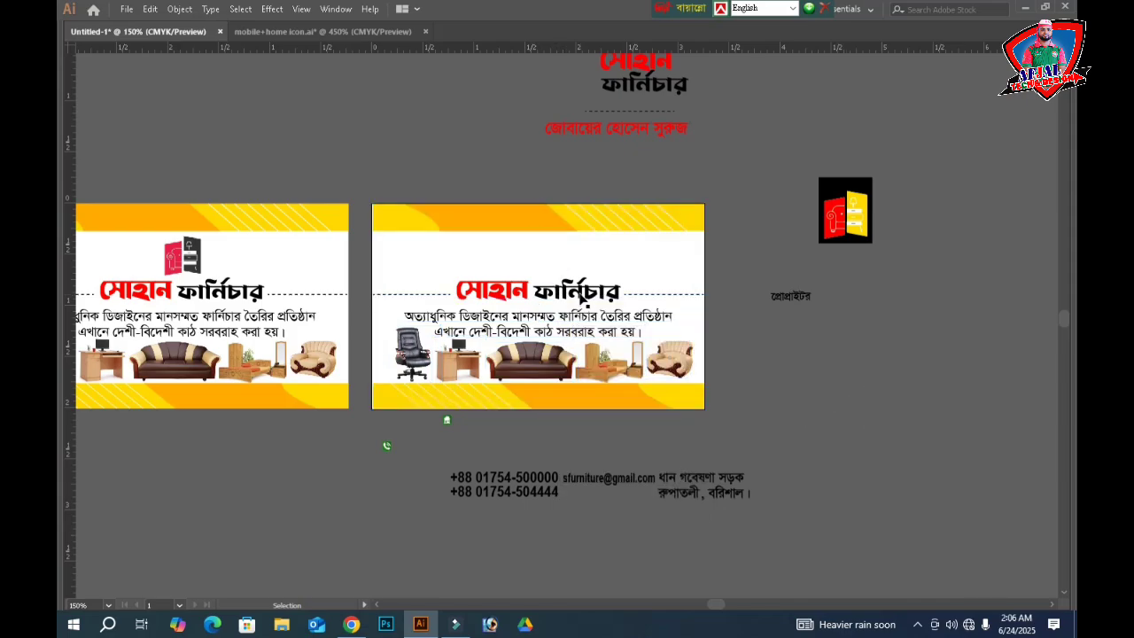
{"action": "left_click", "coordinate": [582, 297]}
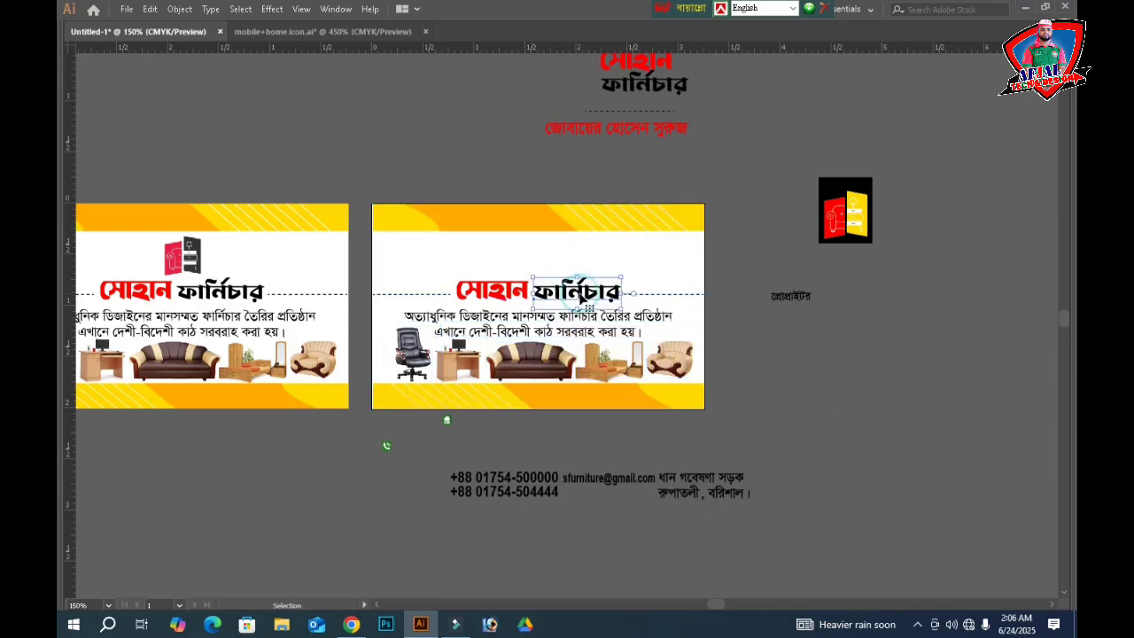
{"action": "key", "text": "Delete"}
{"action": "left_click", "coordinate": [498, 299]}
{"action": "key", "text": "Delete"}
{"action": "left_click", "coordinate": [634, 297]}
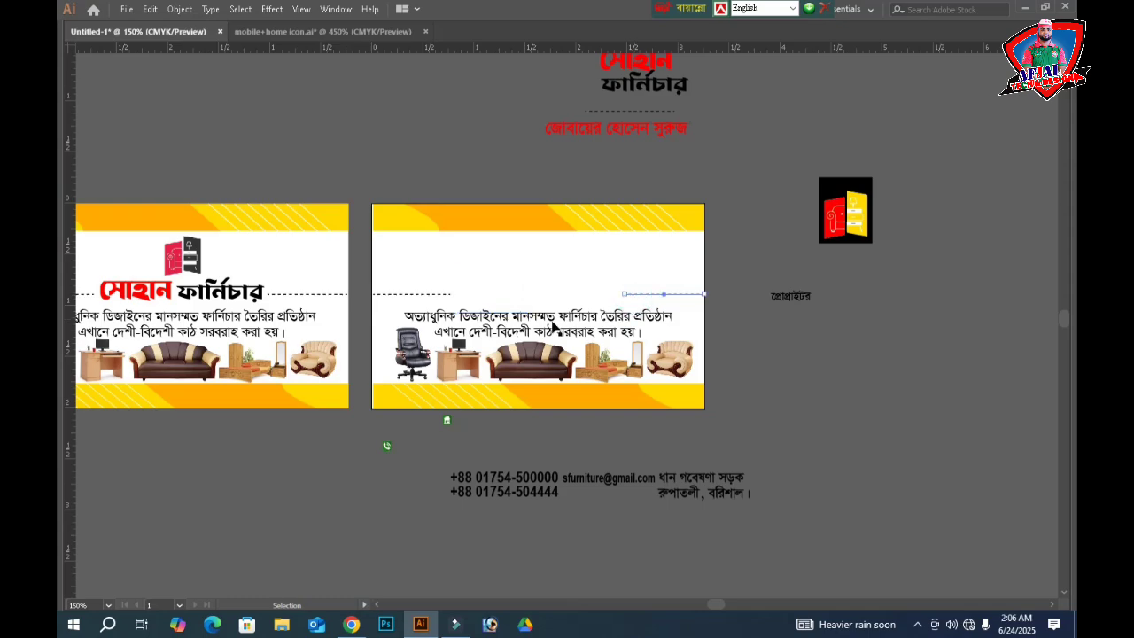
{"action": "key", "text": "Delete"}
{"action": "left_click", "coordinate": [550, 323]}
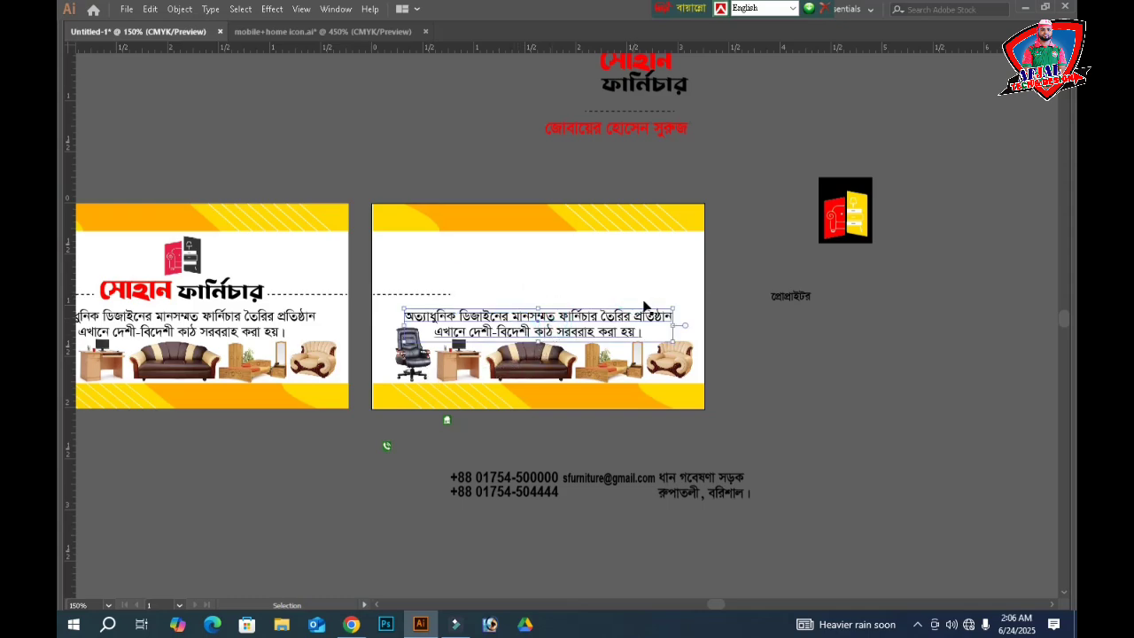
{"action": "key", "text": "Delete"}
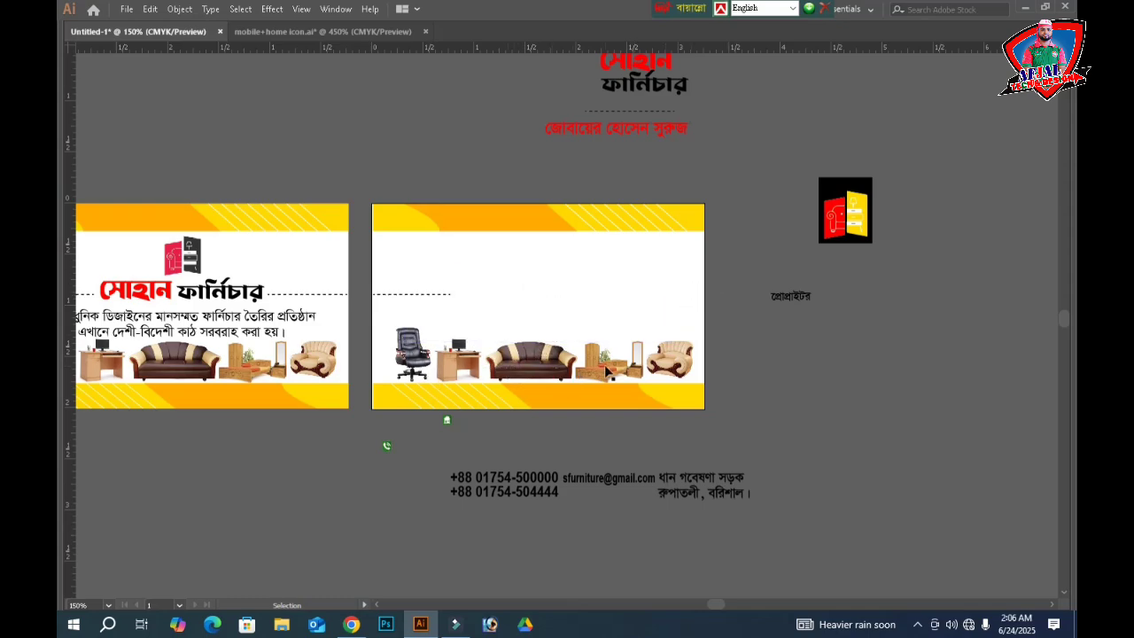
- Move the bed, sofa and desk photos off to the right and delete the office chair and armchair
{"action": "left_click_drag", "start_coordinate": [789, 400], "coordinate": [833, 388]}
{"action": "left_click_drag", "start_coordinate": [558, 368], "coordinate": [904, 346]}
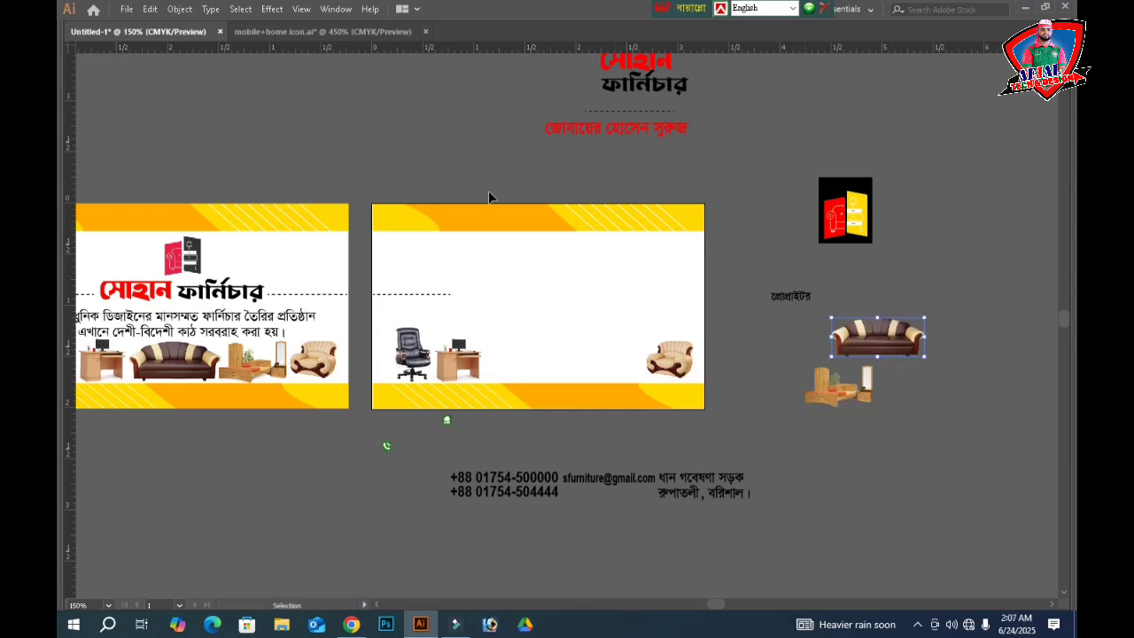
{"action": "left_click", "coordinate": [488, 167]}
{"action": "key", "text": "a"}
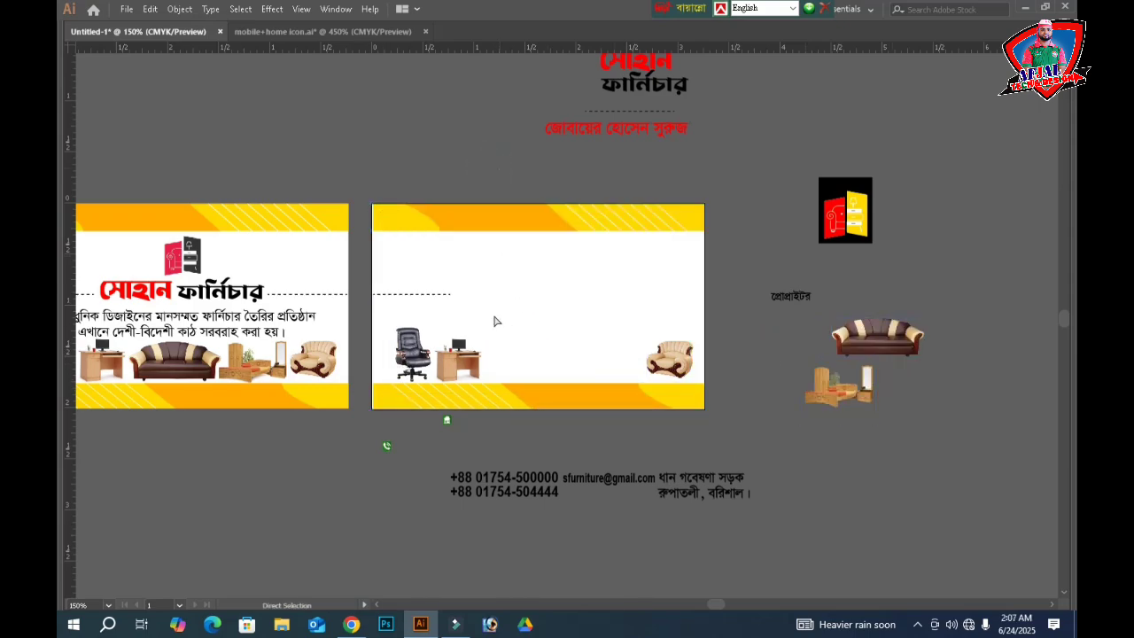
{"action": "key", "text": "v"}
{"action": "left_click_drag", "start_coordinate": [455, 356], "coordinate": [818, 359]}
{"action": "left_click_drag", "start_coordinate": [394, 356], "coordinate": [683, 357]}
{"action": "key", "text": "Delete"}
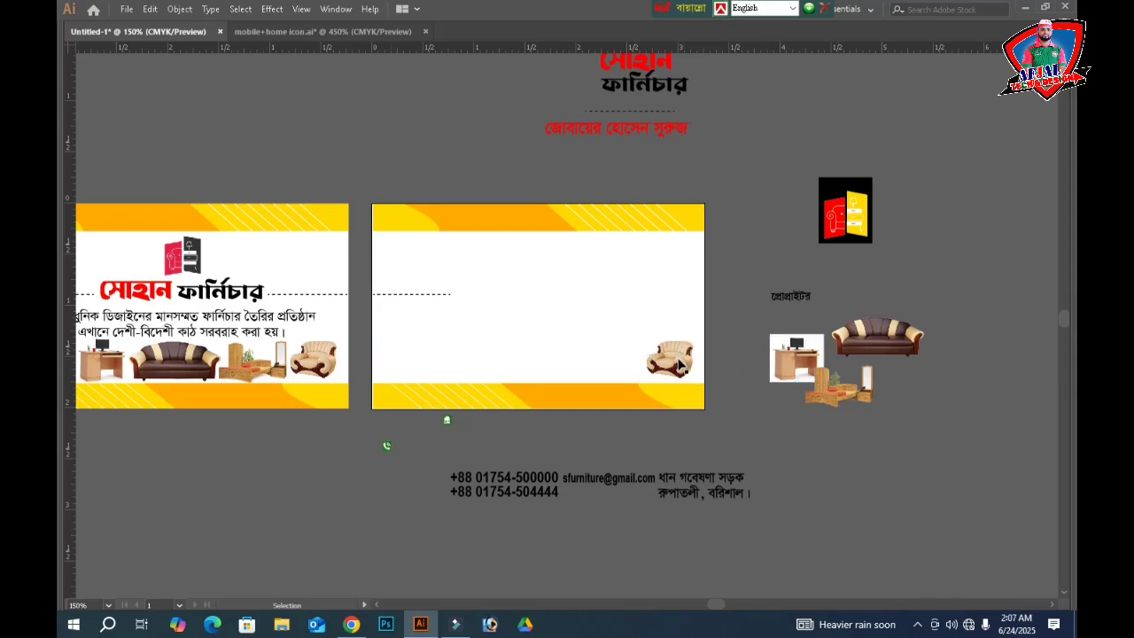
{"action": "left_click", "coordinate": [669, 359]}
{"action": "key", "text": "Delete"}
- Clear the leftover dashed line and place the red and yellow furniture logo at the card's top left
{"action": "left_click", "coordinate": [385, 296]}
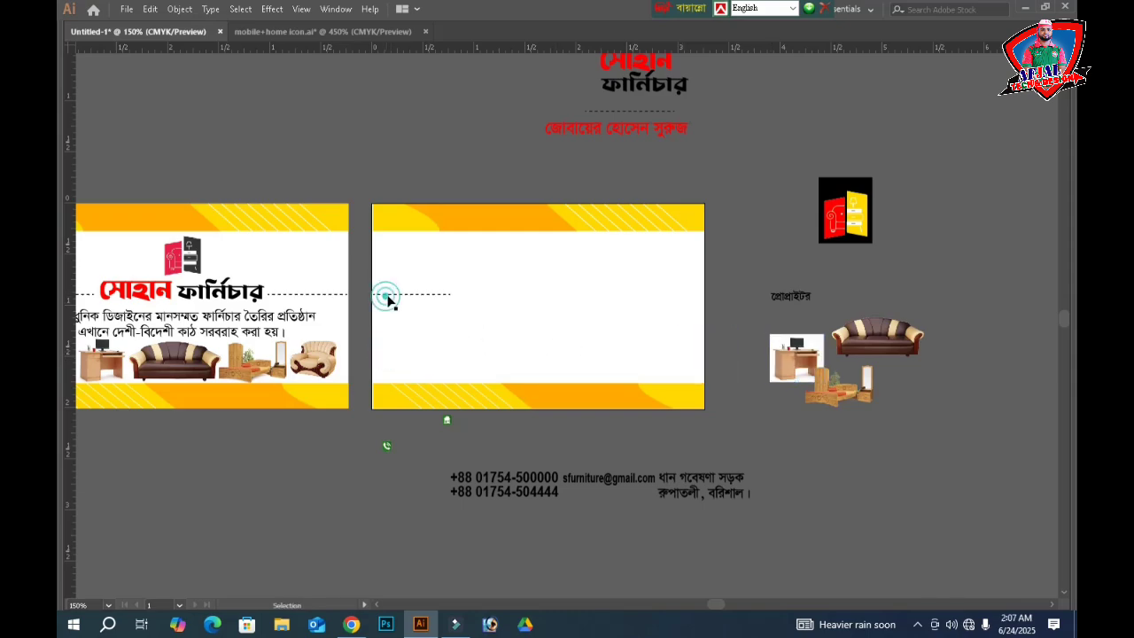
{"action": "left_click", "coordinate": [387, 295]}
{"action": "left_click", "coordinate": [404, 276]}
{"action": "left_click", "coordinate": [441, 280]}
{"action": "left_click", "coordinate": [870, 233]}
{"action": "left_click_drag", "start_coordinate": [857, 222], "coordinate": [481, 324]}
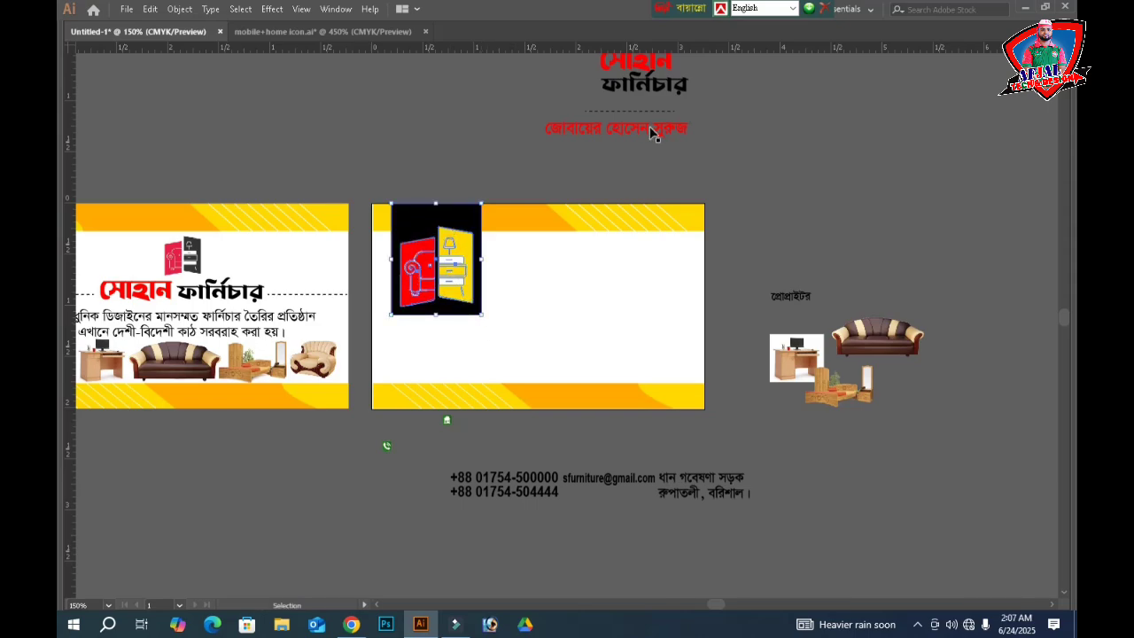
- Position the two-line সোহান ফার্নিচার title beside the logo and scale it up
{"action": "scroll", "coordinate": [650, 128], "scroll_direction": "up", "scroll_amount": 2}
{"action": "left_click_drag", "start_coordinate": [701, 114], "coordinate": [512, 325]}
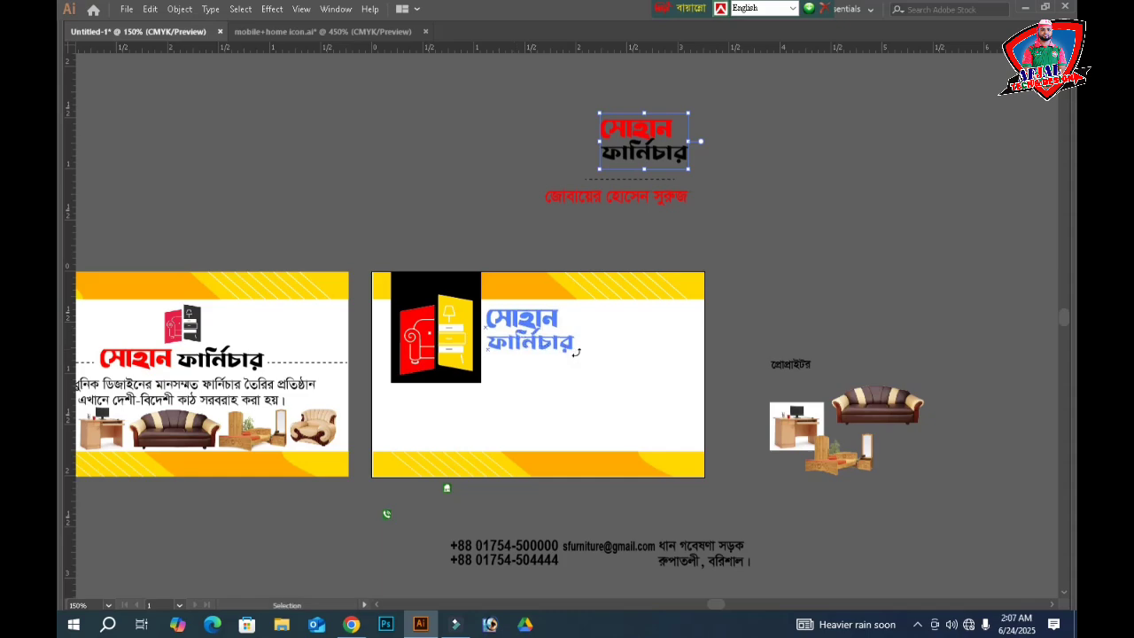
{"action": "left_click_drag", "start_coordinate": [577, 350], "coordinate": [577, 352]}
{"action": "left_click_drag", "start_coordinate": [606, 378], "coordinate": [611, 384]}
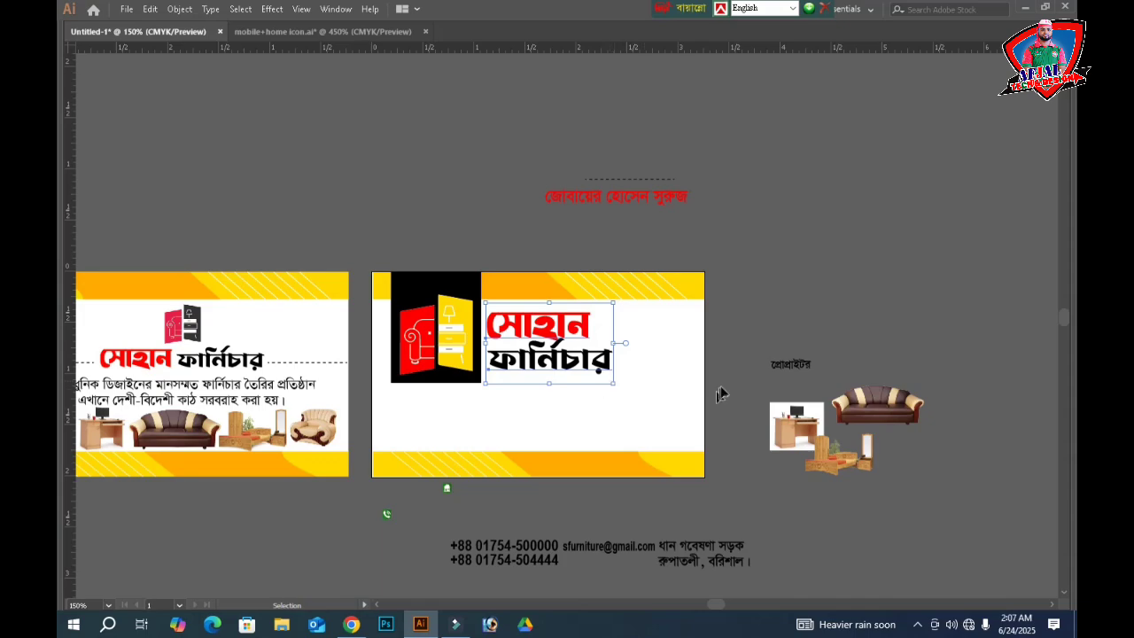
{"action": "key", "text": "Tab"}
{"action": "left_click", "coordinate": [1036, 295]}
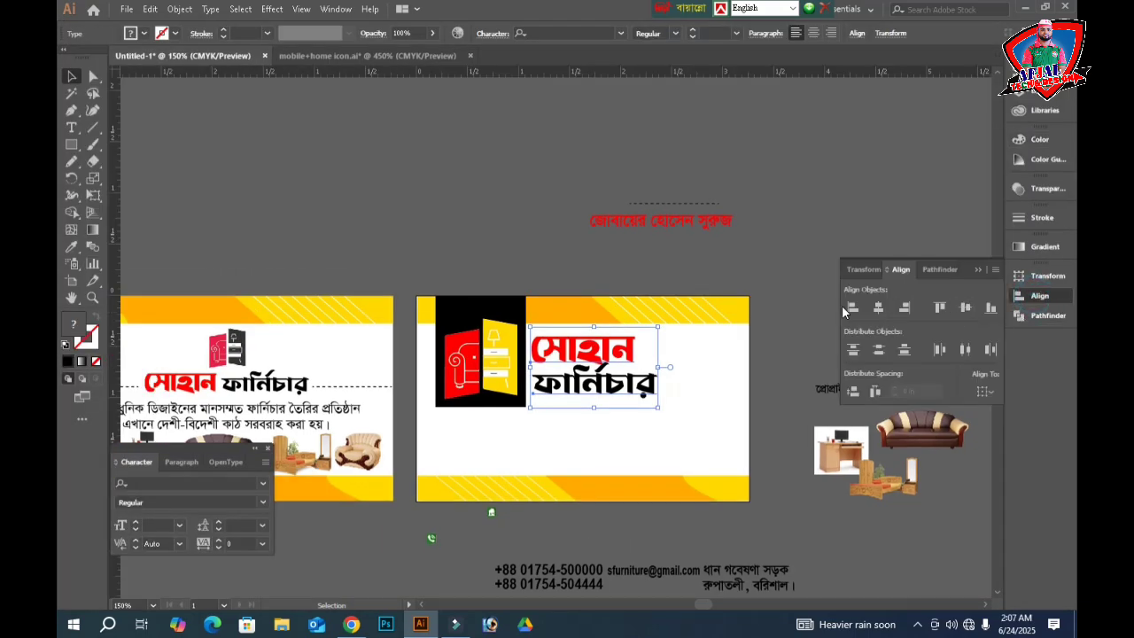
{"action": "key", "text": "Tab"}
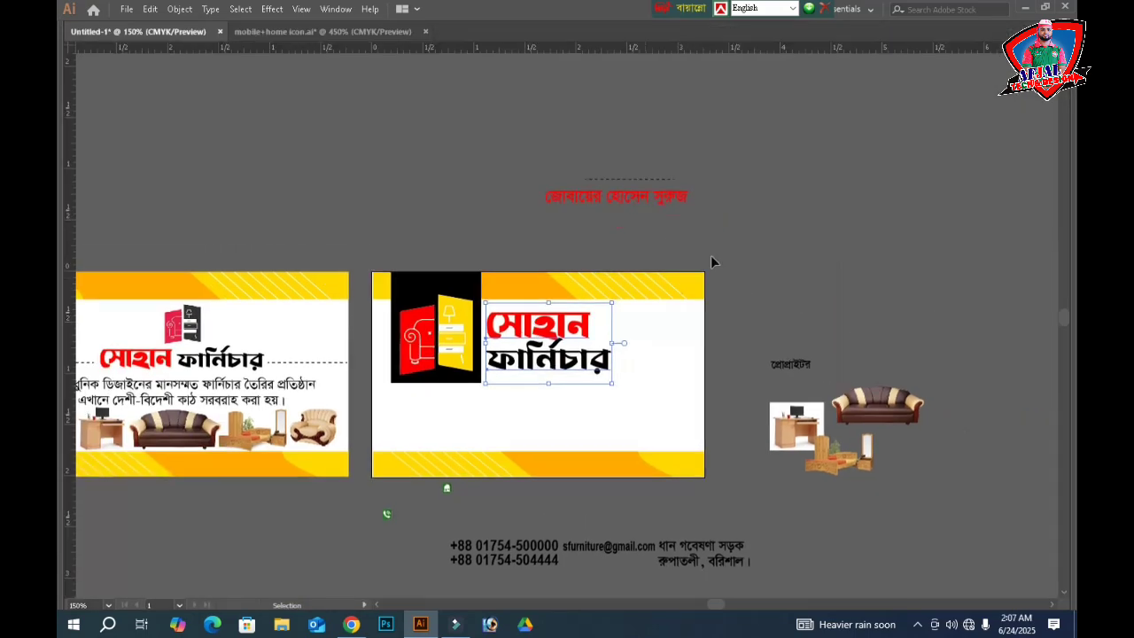
{"action": "left_click", "coordinate": [781, 248]}
{"action": "left_click", "coordinate": [782, 366]}
- Arrange the proprietor label, the dashed line beside it and the red owner name beneath the logo
{"action": "left_click_drag", "start_coordinate": [567, 391], "coordinate": [405, 396]}
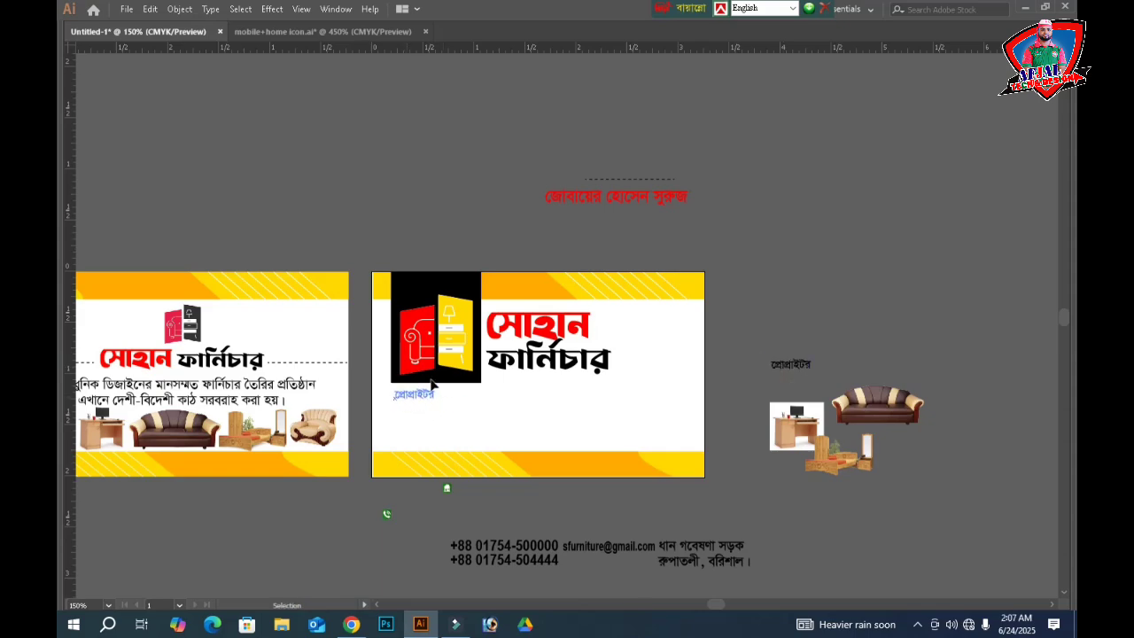
{"action": "key", "text": "ctrl+shift+a"}
{"action": "left_click", "coordinate": [632, 180]}
{"action": "left_click_drag", "start_coordinate": [632, 178], "coordinate": [487, 400]}
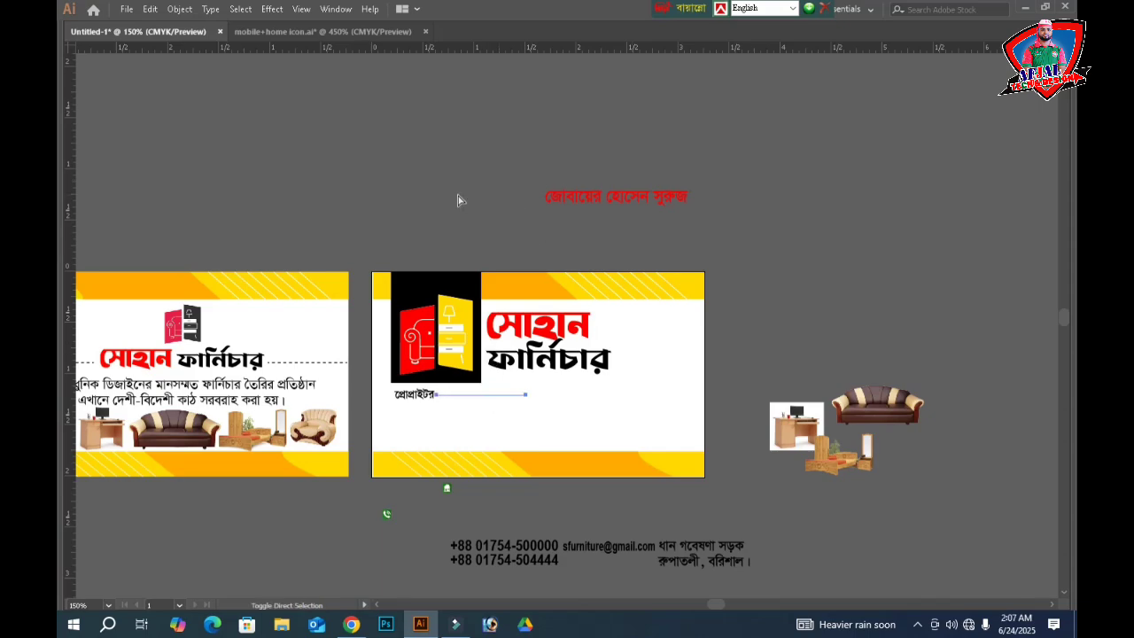
{"action": "left_click_drag", "start_coordinate": [583, 196], "coordinate": [433, 419]}
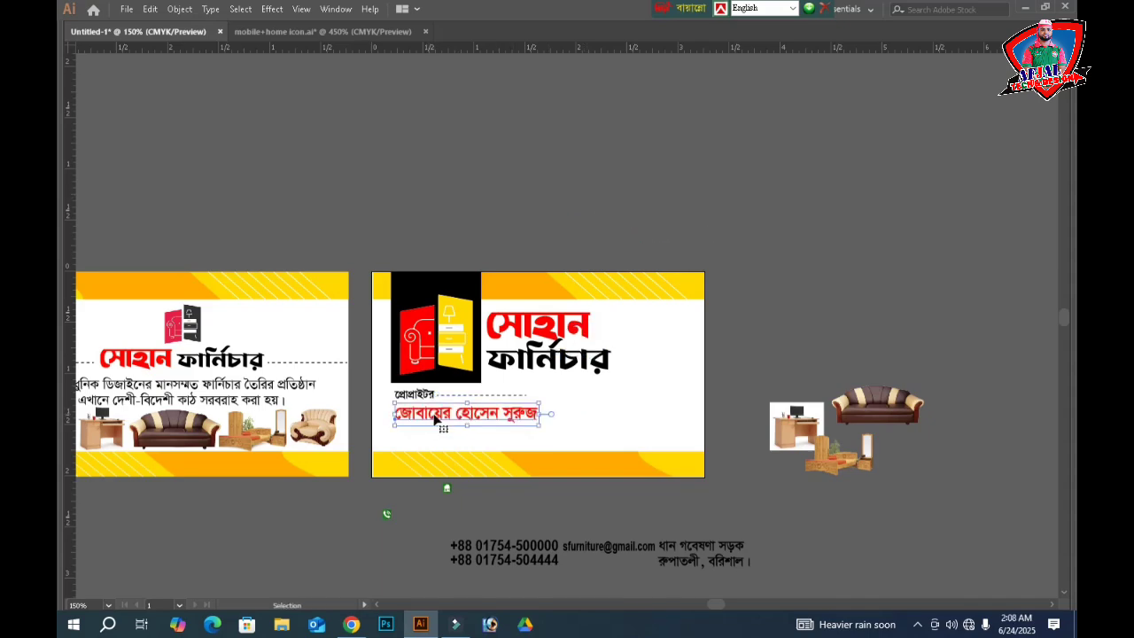
{"action": "left_click", "coordinate": [846, 285]}
{"action": "key", "text": "z"}
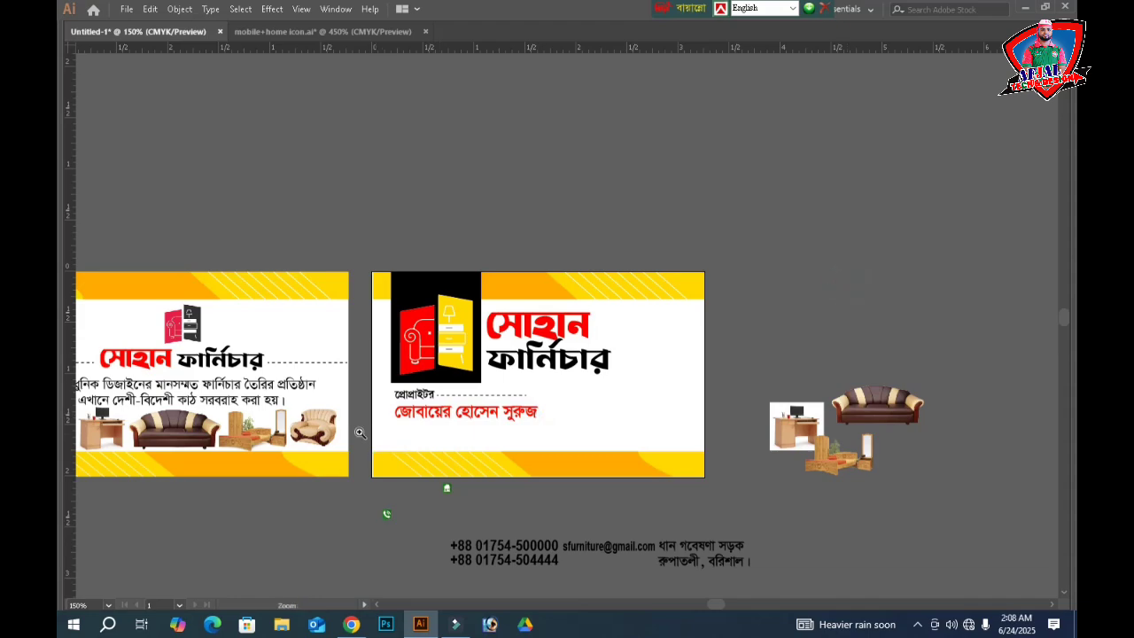
{"action": "left_click_drag", "start_coordinate": [359, 433], "coordinate": [829, 547]}
- Stretch the diagonal stripe group upward to make the lower band taller
{"action": "key", "text": "v"}
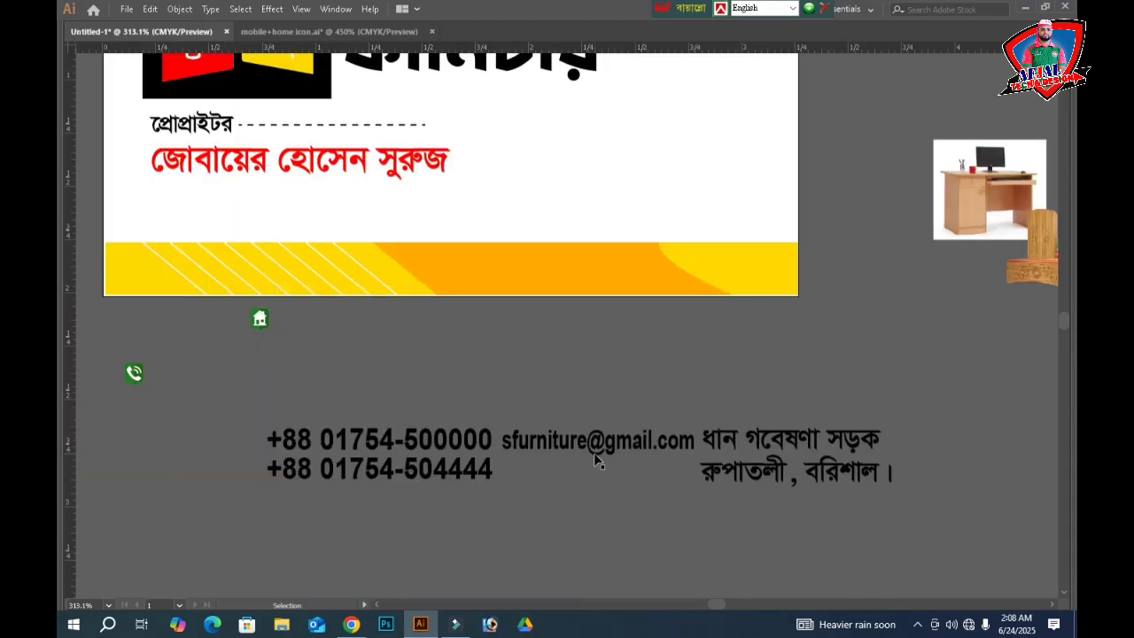
{"action": "left_click", "coordinate": [359, 262]}
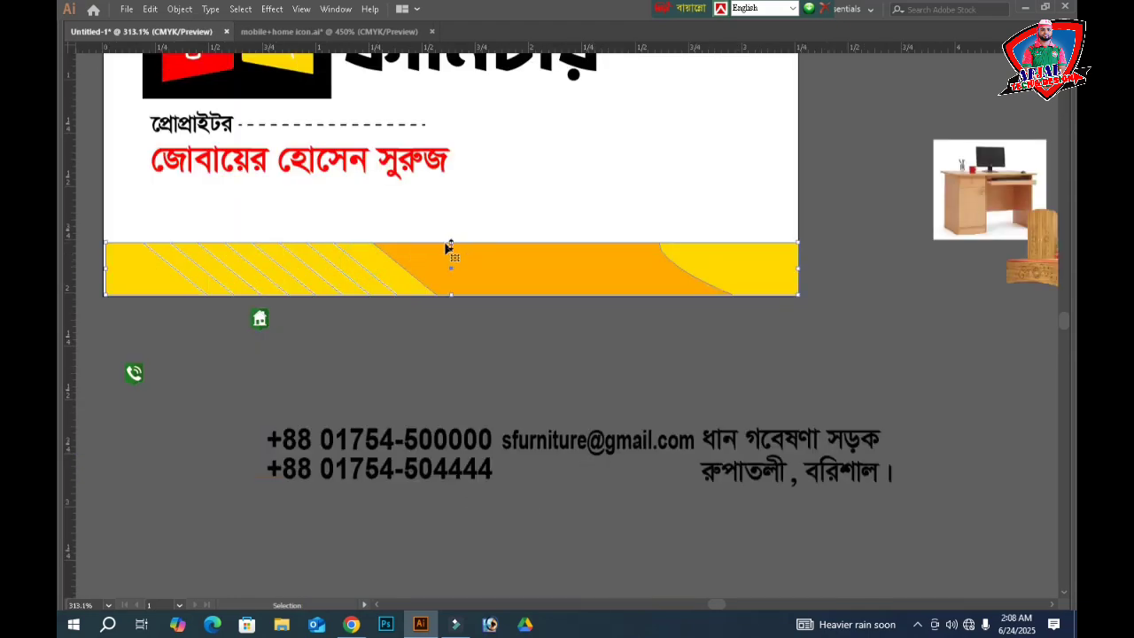
{"action": "left_click_drag", "start_coordinate": [452, 243], "coordinate": [448, 184]}
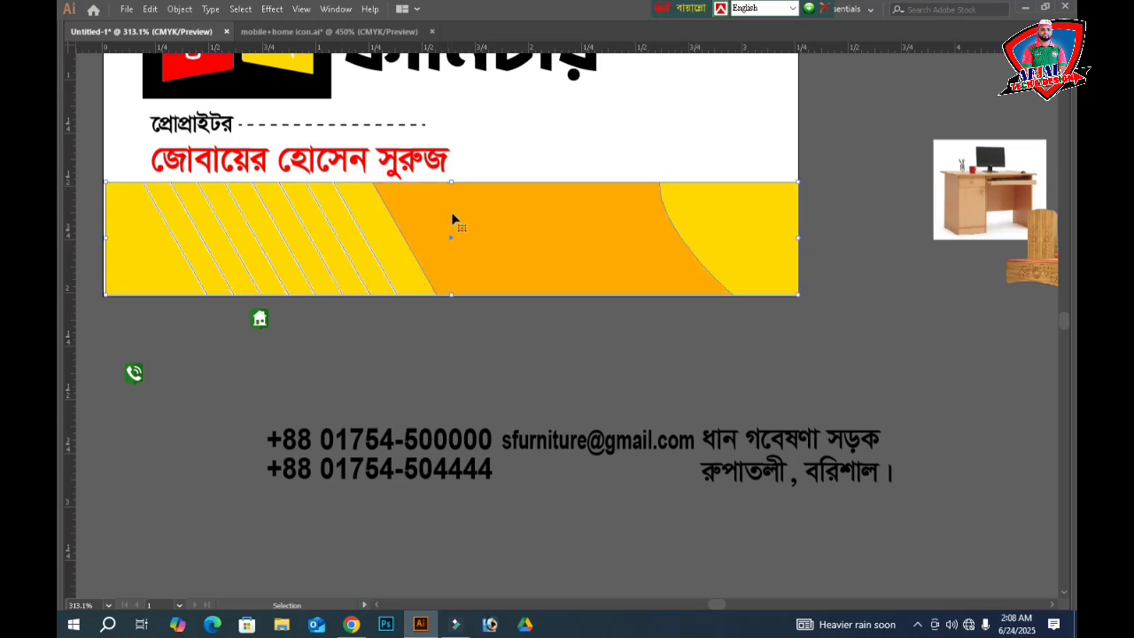
{"action": "left_click", "coordinate": [544, 365]}
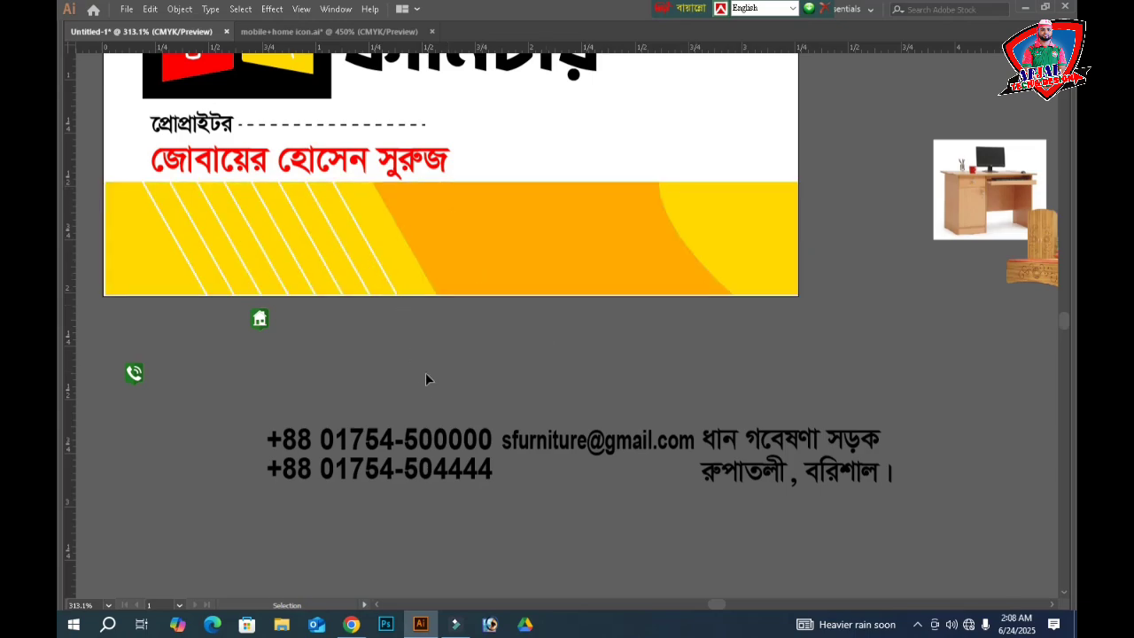
- Select all the white diagonal stripes with Direct Selection and delete them
{"action": "key", "text": "a"}
{"action": "left_click", "coordinate": [376, 264]}
{"action": "left_click", "coordinate": [353, 267], "text": "shift"}
{"action": "left_click", "coordinate": [327, 268], "text": "shift"}
{"action": "left_click", "coordinate": [301, 268], "text": "shift"}
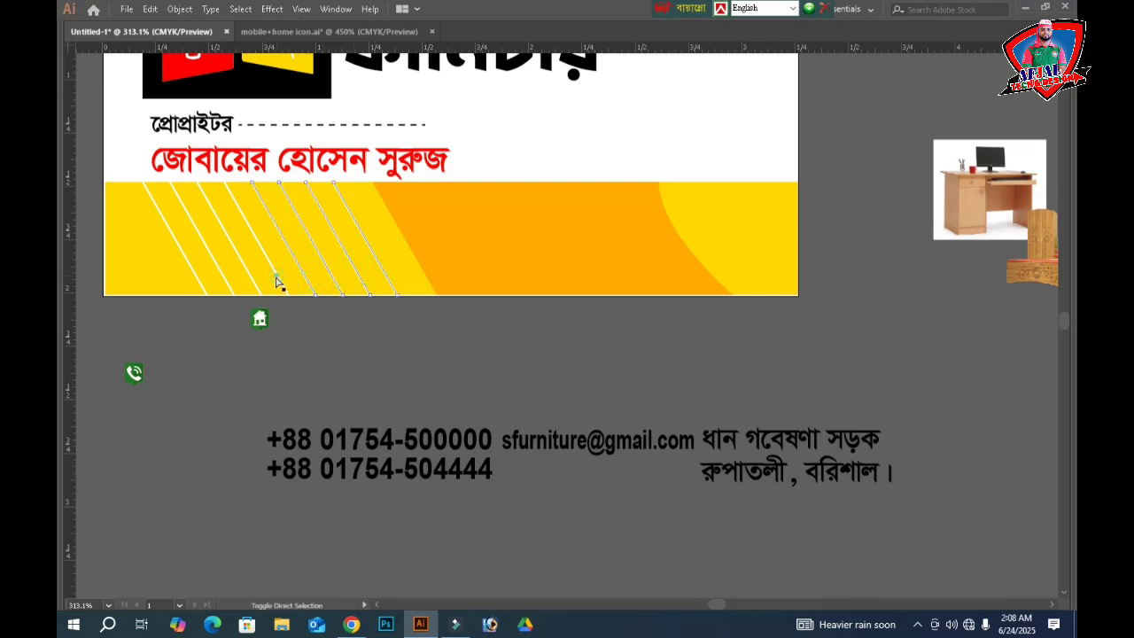
{"action": "left_click", "coordinate": [276, 282], "text": "shift"}
{"action": "left_click", "coordinate": [248, 275], "text": "shift"}
{"action": "left_click", "coordinate": [229, 290], "text": "shift"}
{"action": "left_click", "coordinate": [203, 290], "text": "shift"}
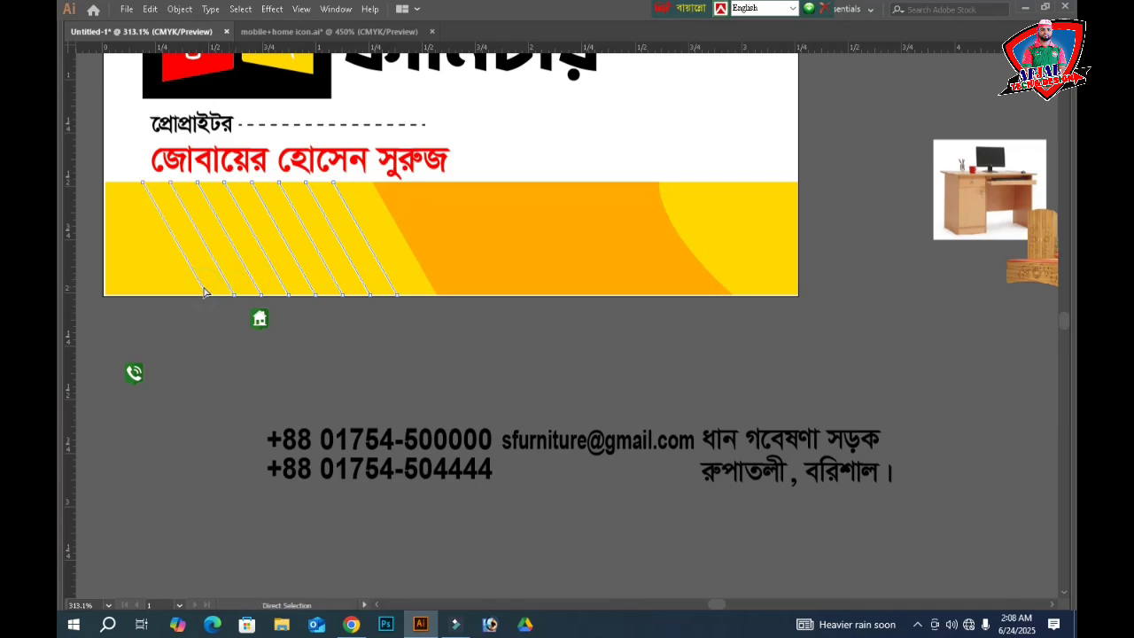
{"action": "key", "text": "Delete"}
- Stretch the orange diagonal shape out to the band's left and right edges
{"action": "left_click", "coordinate": [479, 237]}
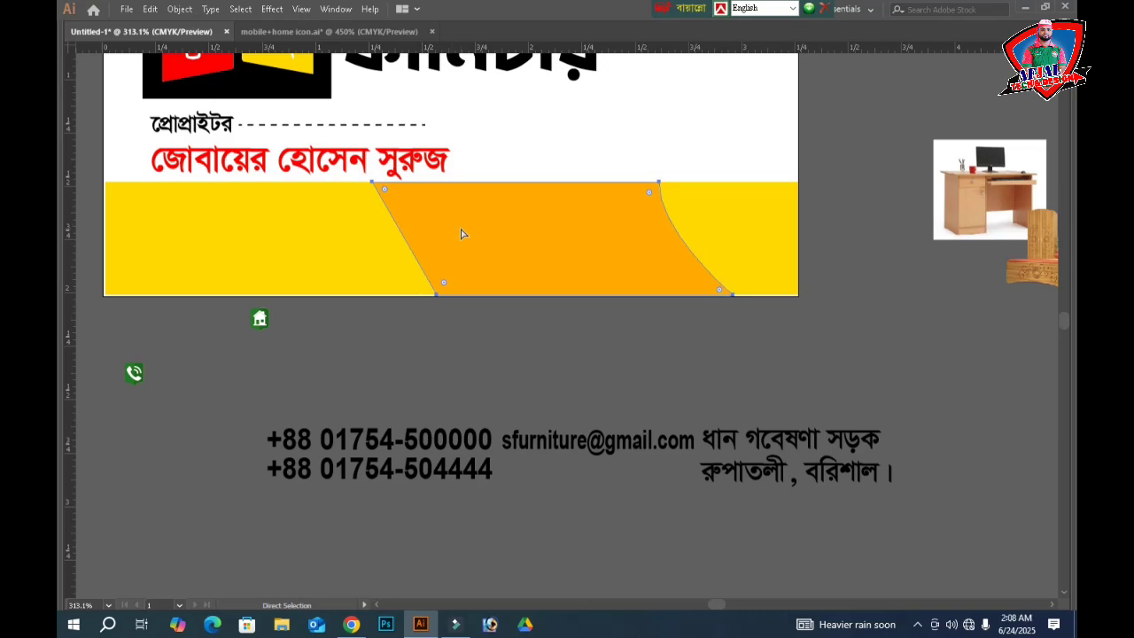
{"action": "key", "text": "v"}
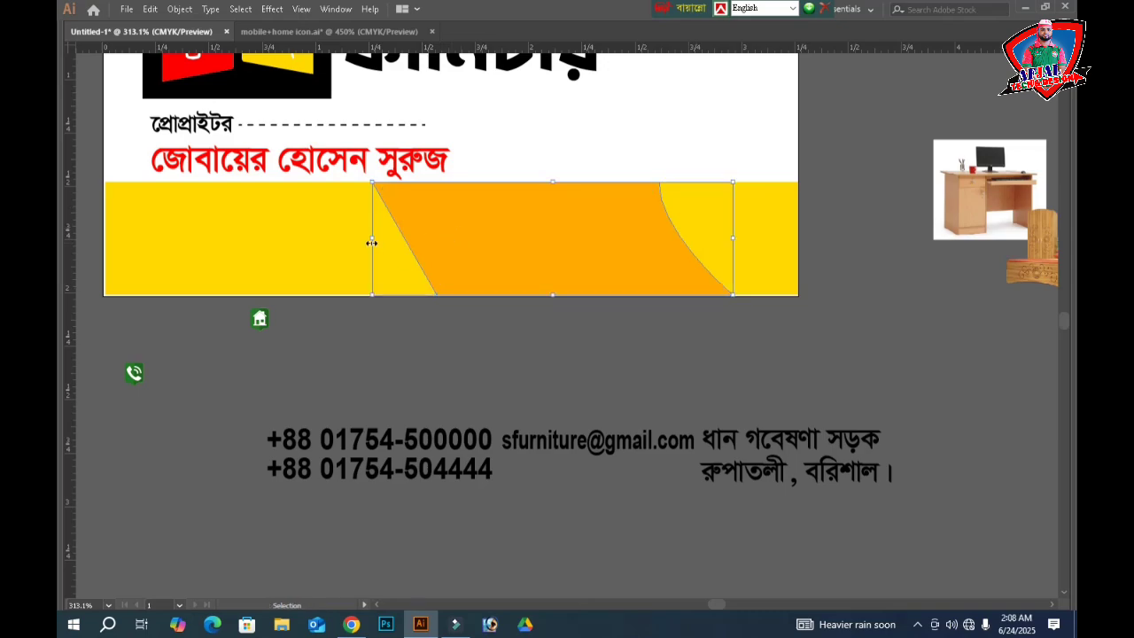
{"action": "left_click_drag", "start_coordinate": [371, 242], "coordinate": [116, 239]}
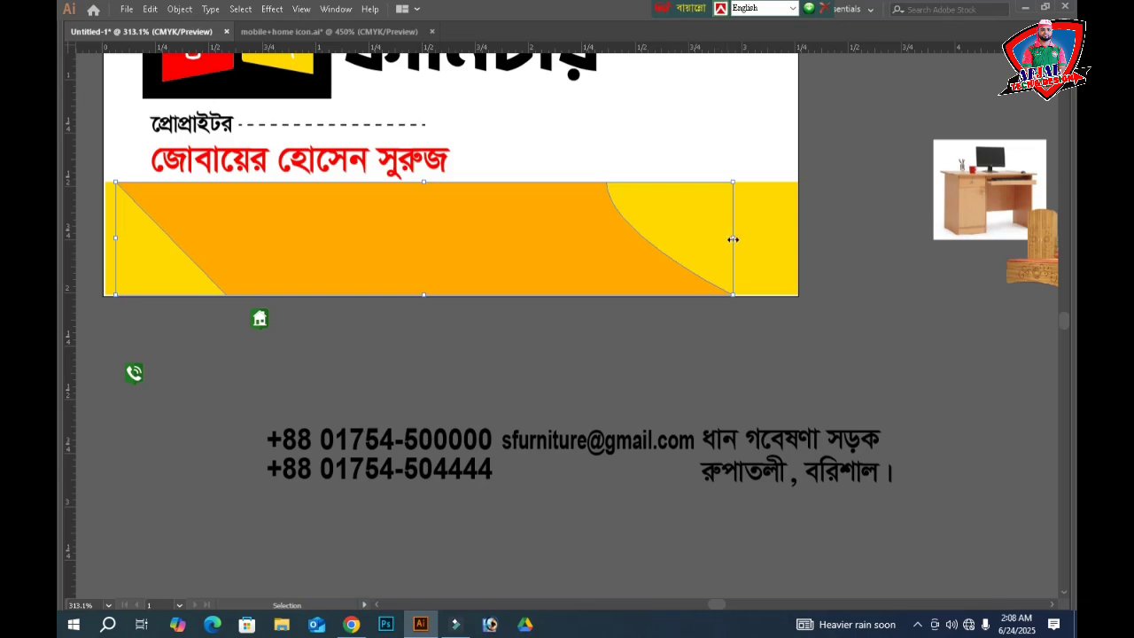
{"action": "left_click_drag", "start_coordinate": [732, 240], "coordinate": [795, 237]}
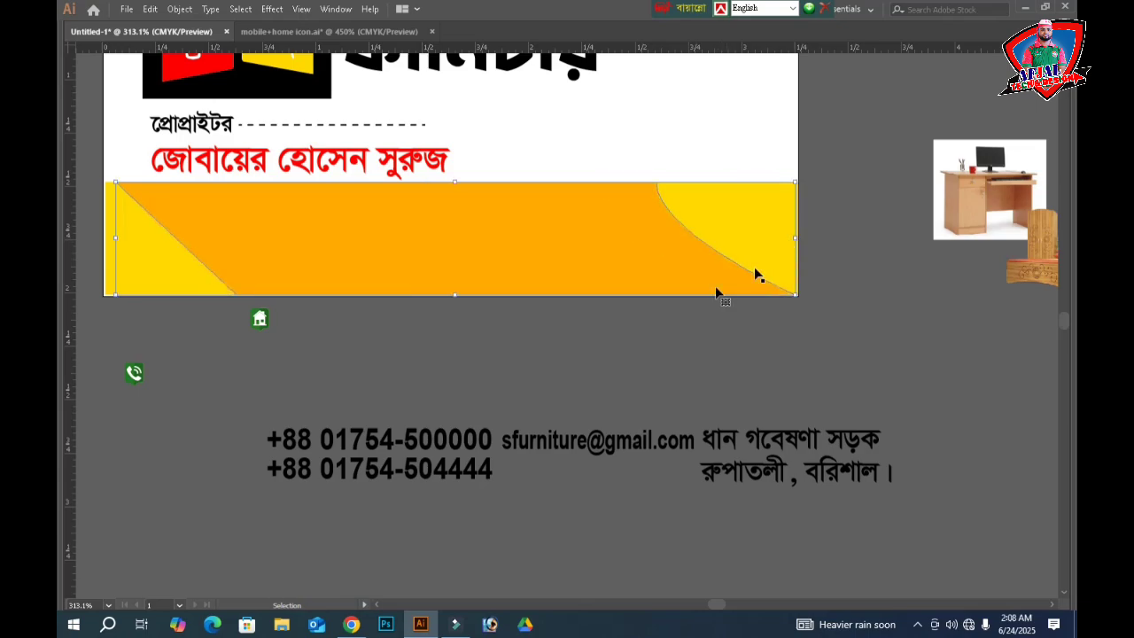
{"action": "left_click", "coordinate": [519, 344]}
{"action": "scroll", "coordinate": [443, 341], "scroll_direction": "left", "scroll_amount": 4}
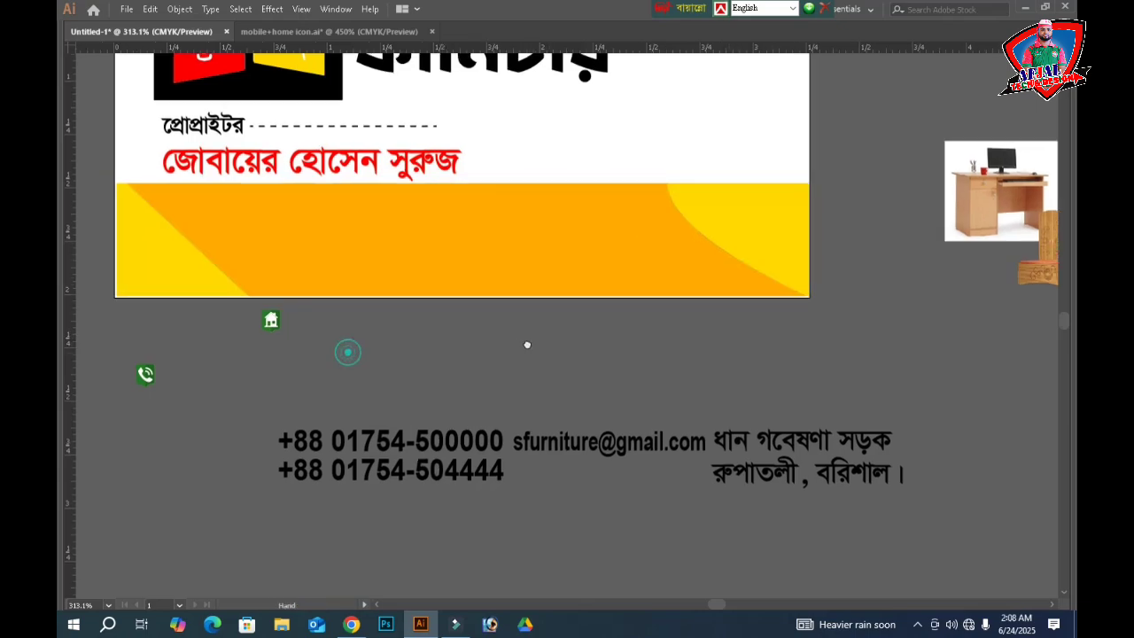
- Move the two-line phone number text onto the orange band at the card's lower left
{"action": "left_click", "coordinate": [494, 430]}
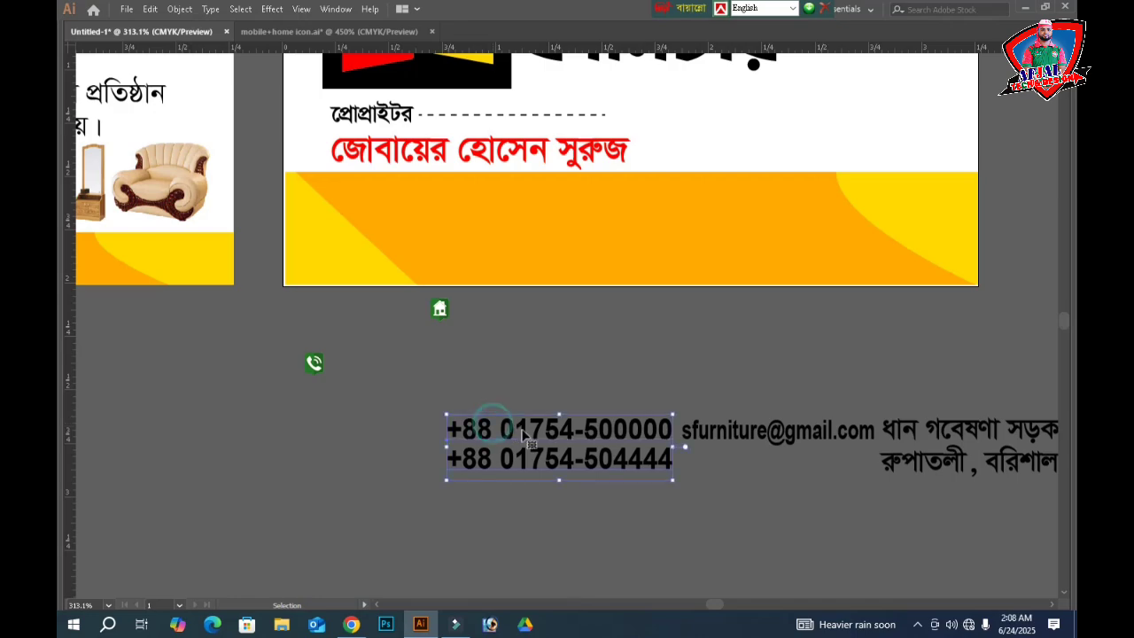
{"action": "left_click_drag", "start_coordinate": [522, 429], "coordinate": [386, 199]}
{"action": "scroll", "coordinate": [938, 204], "scroll_direction": "up", "scroll_amount": 2}
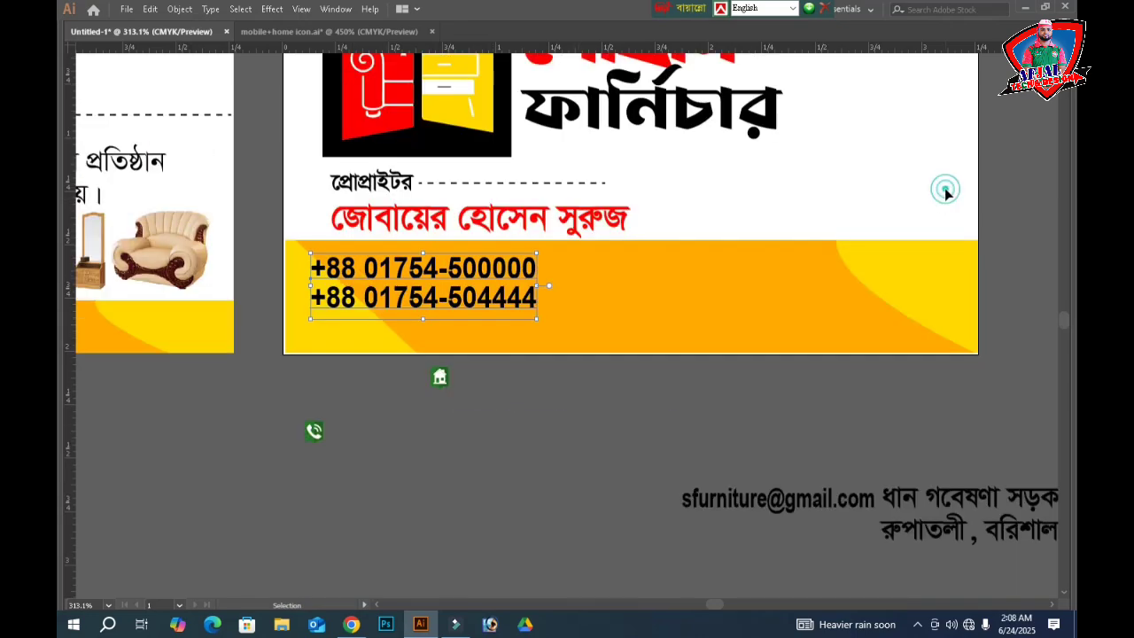
{"action": "left_click", "coordinate": [945, 191]}
{"action": "left_click", "coordinate": [1019, 190]}
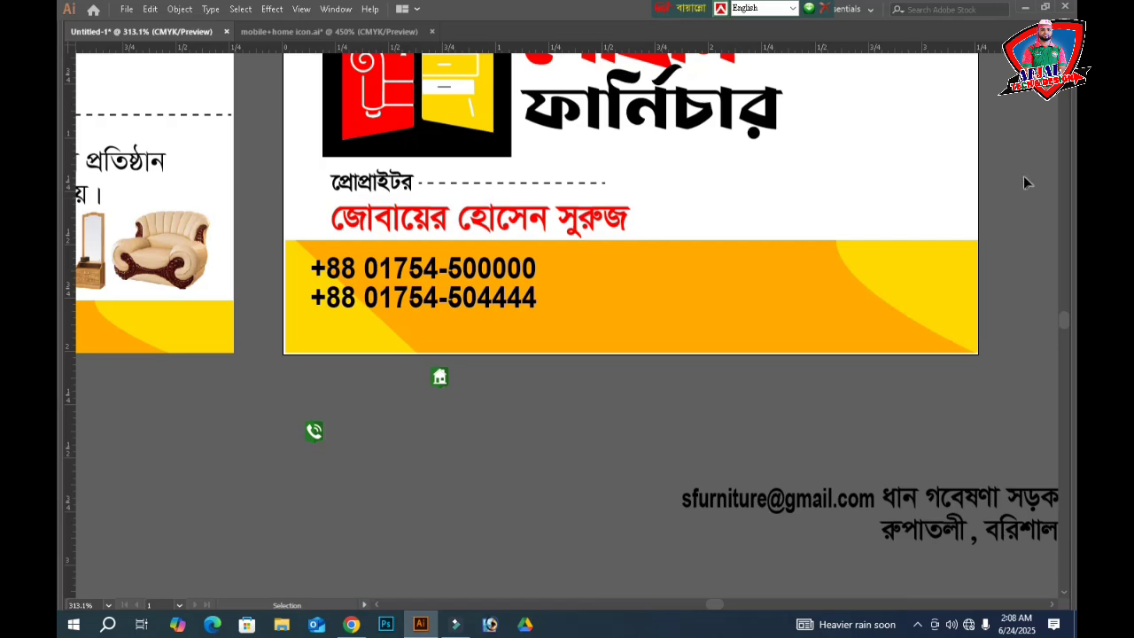
- Give the large rectangle over the card a black stroke and no fill
{"action": "left_click", "coordinate": [862, 195]}
{"action": "key", "text": "Tab"}
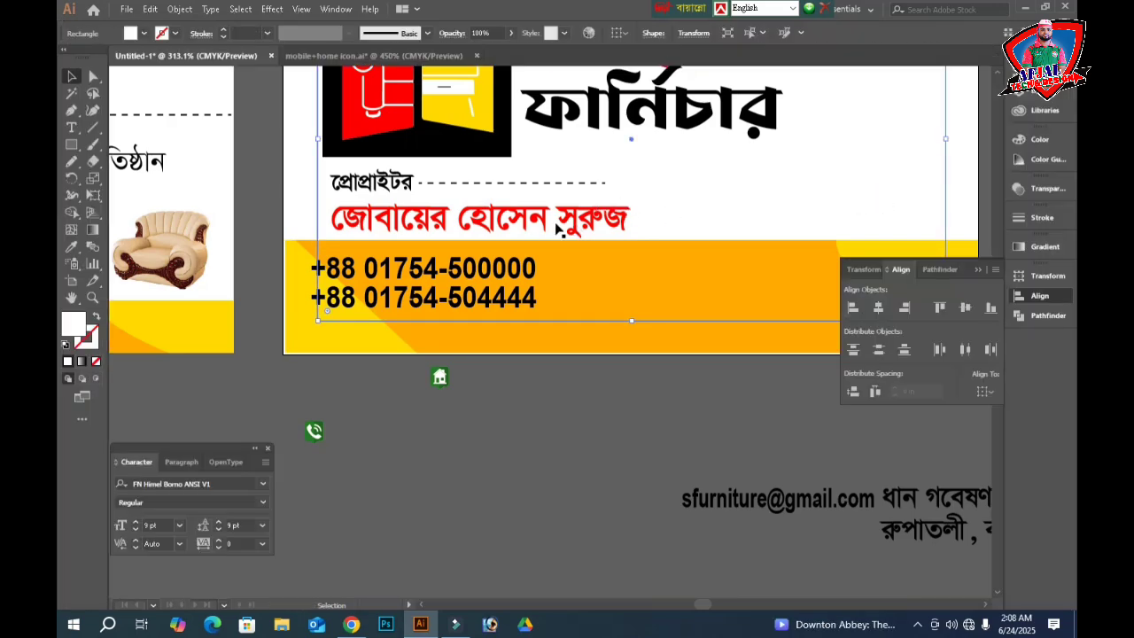
{"action": "left_click", "coordinate": [92, 336]}
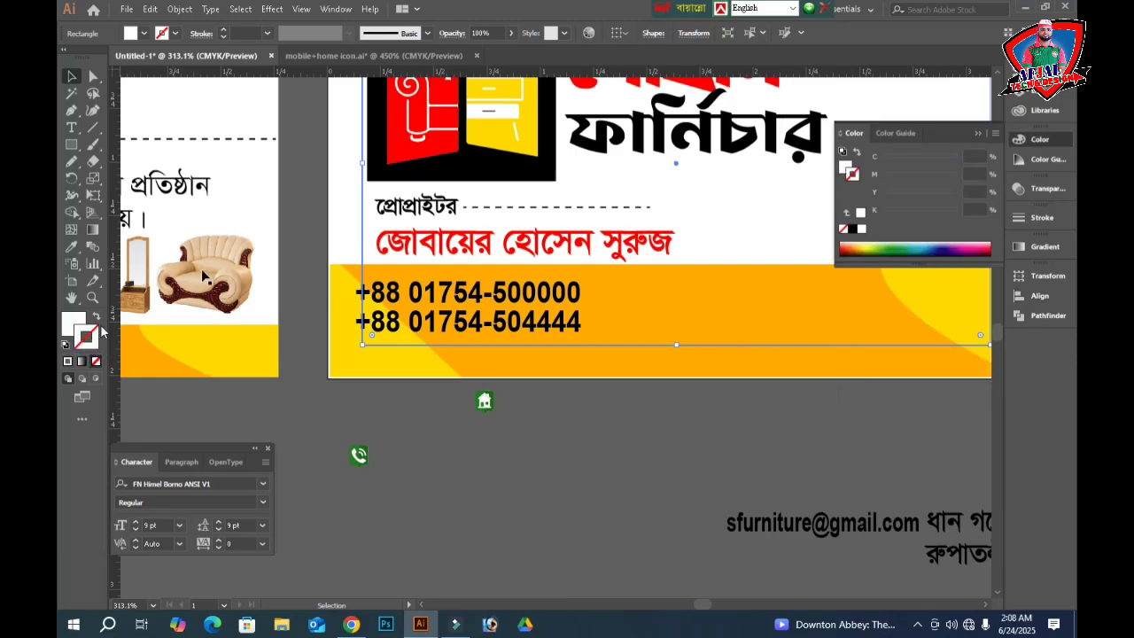
{"action": "left_click", "coordinate": [853, 229]}
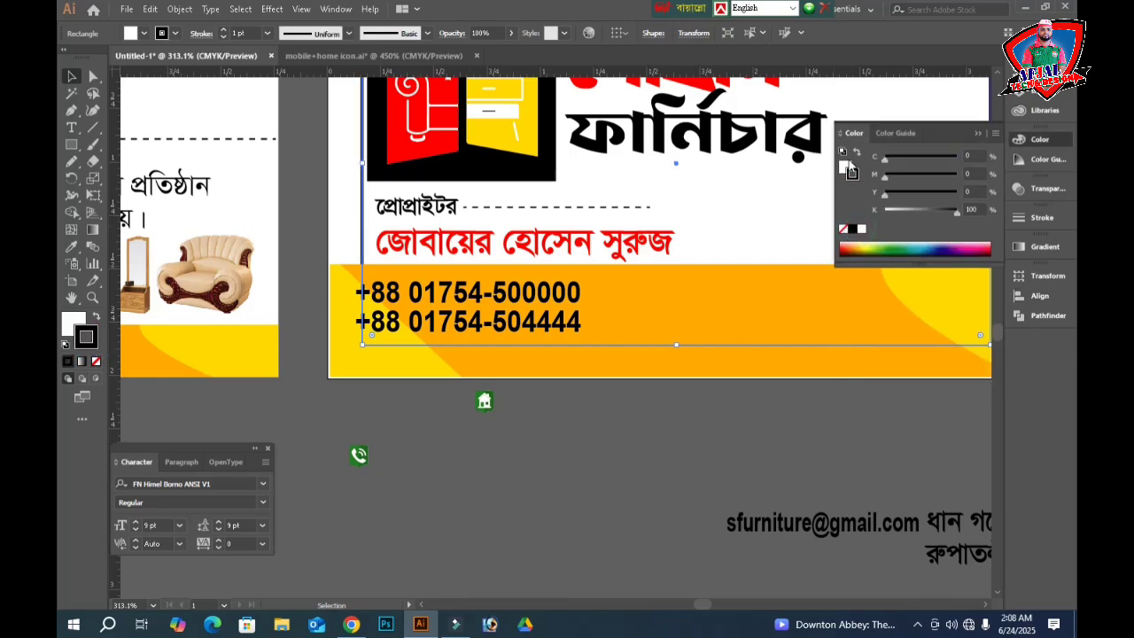
{"action": "left_click", "coordinate": [846, 167]}
{"action": "left_click", "coordinate": [843, 233]}
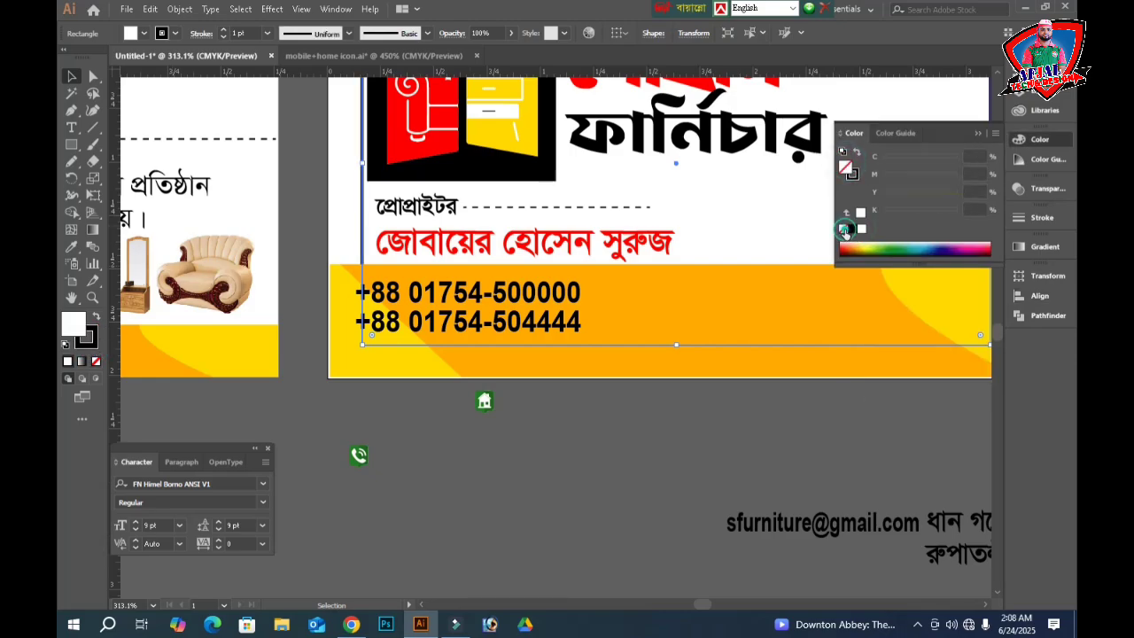
{"action": "key", "text": "Tab"}
{"action": "key", "text": "ctrl+z"}
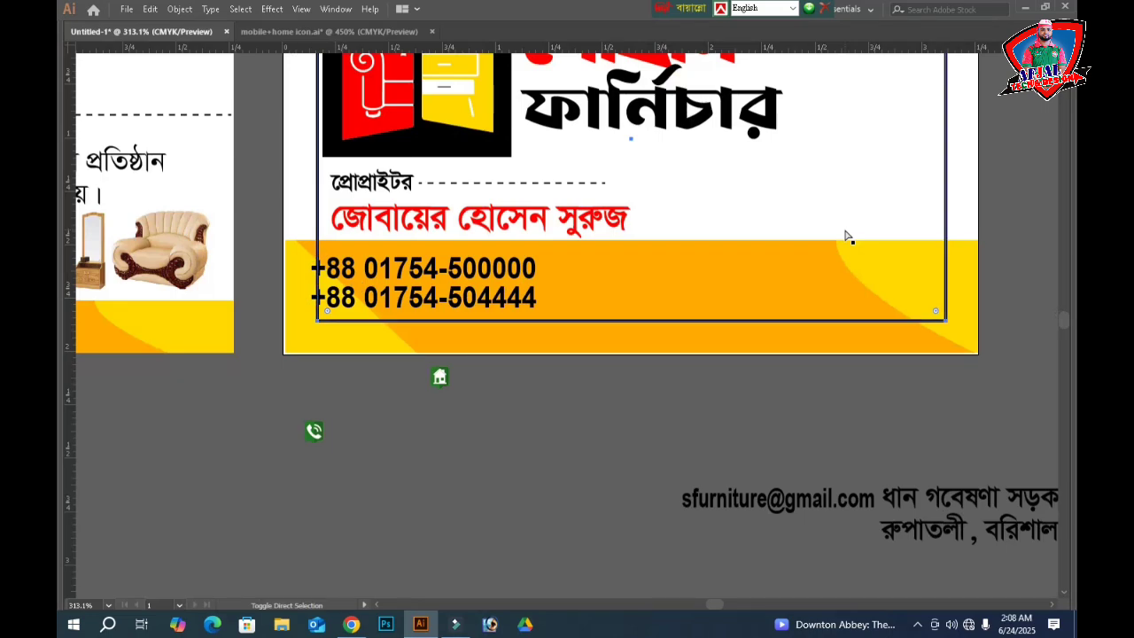
{"action": "left_click", "coordinate": [496, 427]}
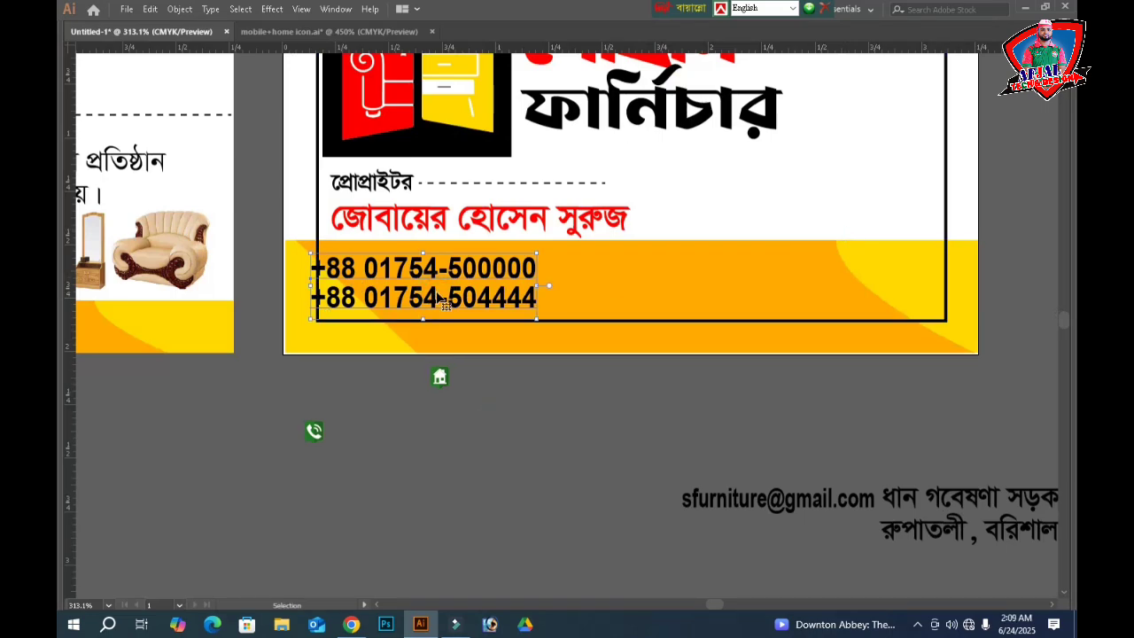
- Nudge the phone numbers down so they sit inside the frame's lower-left corner
{"action": "left_click", "coordinate": [437, 297]}
{"action": "key", "text": "Right"}
{"action": "key", "text": "Right"}
{"action": "key", "text": "Right"}
{"action": "key", "text": "Left"}
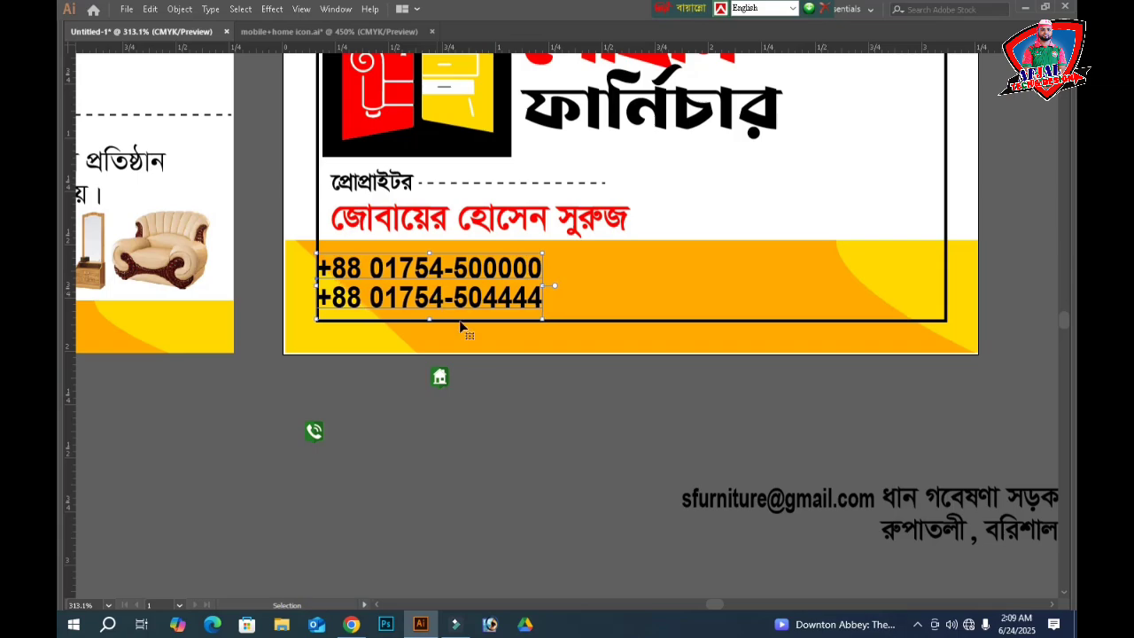
{"action": "key", "text": "Down"}
{"action": "key", "text": "Down"}
{"action": "key", "text": "Down"}
{"action": "key", "text": "Down"}
{"action": "left_click", "coordinate": [539, 405]}
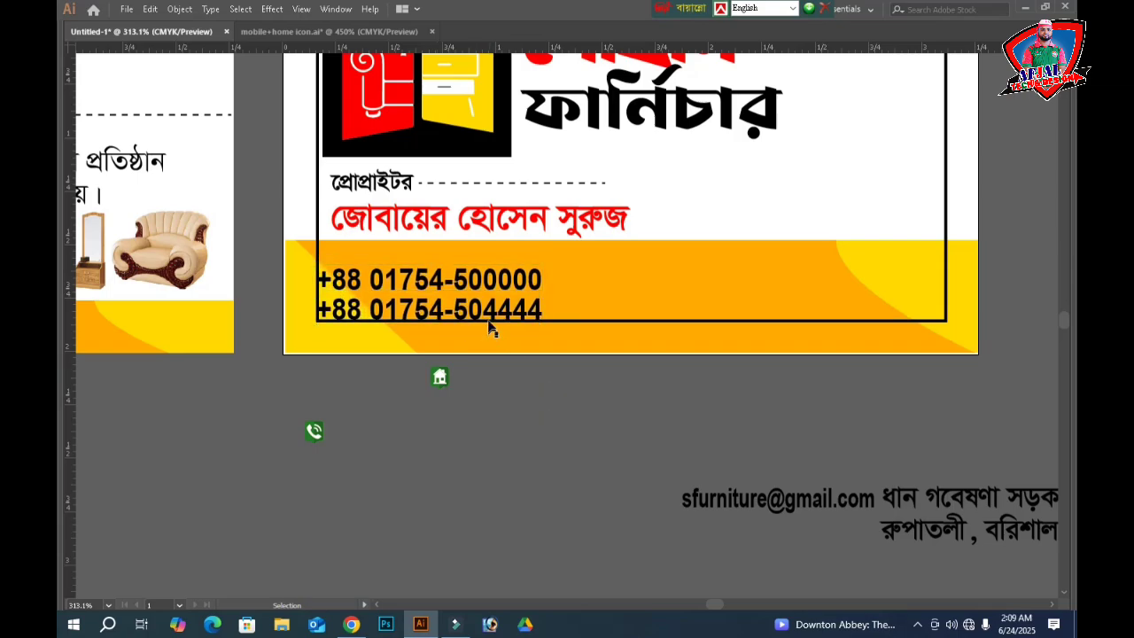
- Scale the logo group down slightly and nudge it left
{"action": "scroll", "coordinate": [652, 273], "scroll_direction": "up", "scroll_amount": 3}
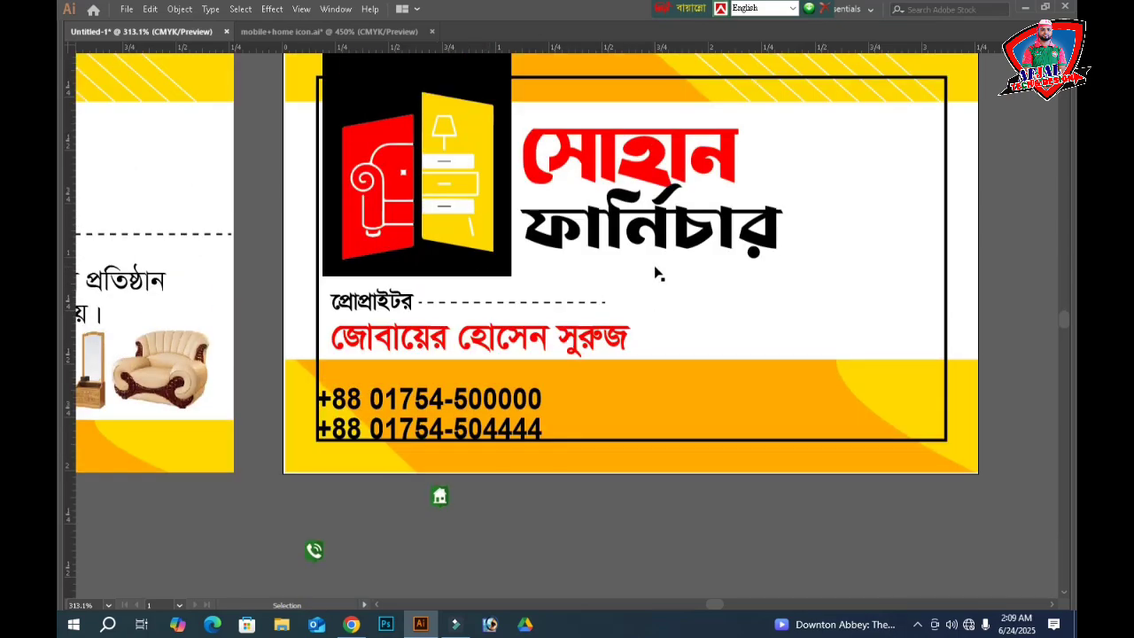
{"action": "left_click", "coordinate": [444, 265]}
{"action": "scroll", "coordinate": [456, 266], "scroll_direction": "up", "scroll_amount": 1}
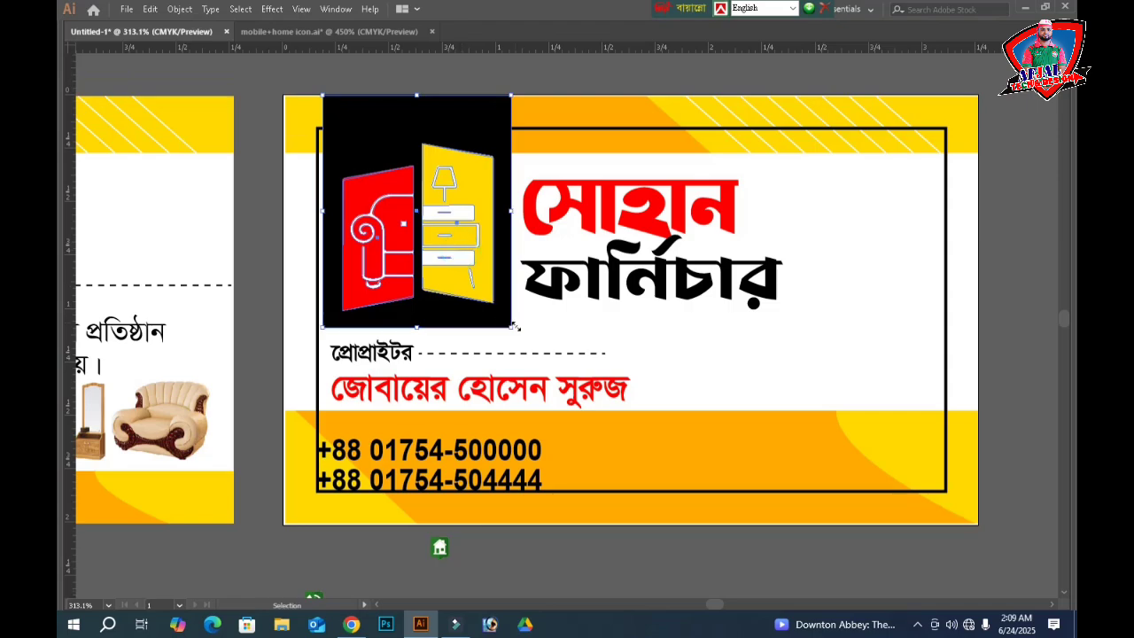
{"action": "left_click_drag", "start_coordinate": [515, 327], "coordinate": [505, 319]}
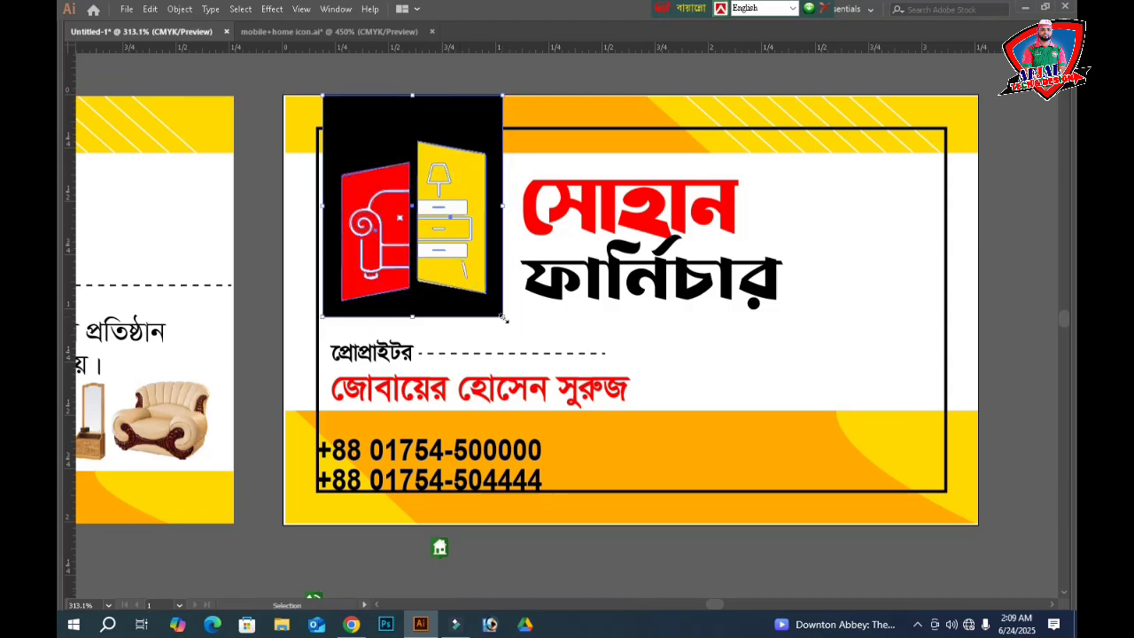
{"action": "key", "text": "Left"}
{"action": "key", "text": "Left"}
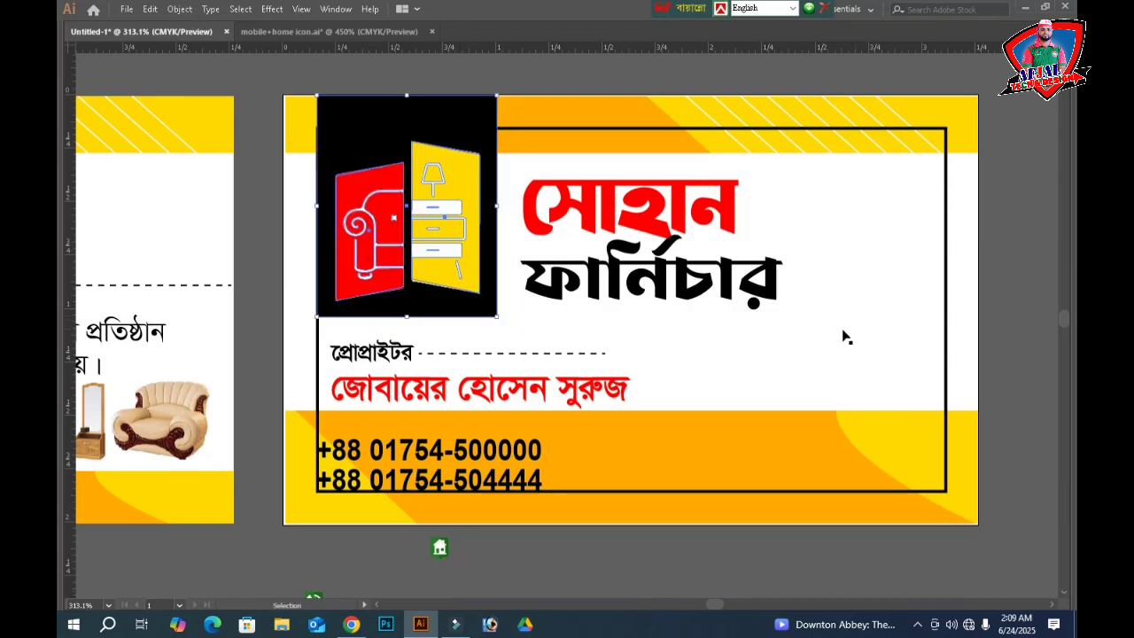
- Nudge the সোহান and ফার্নিচার title words up and to the left
{"action": "left_click", "coordinate": [608, 230]}
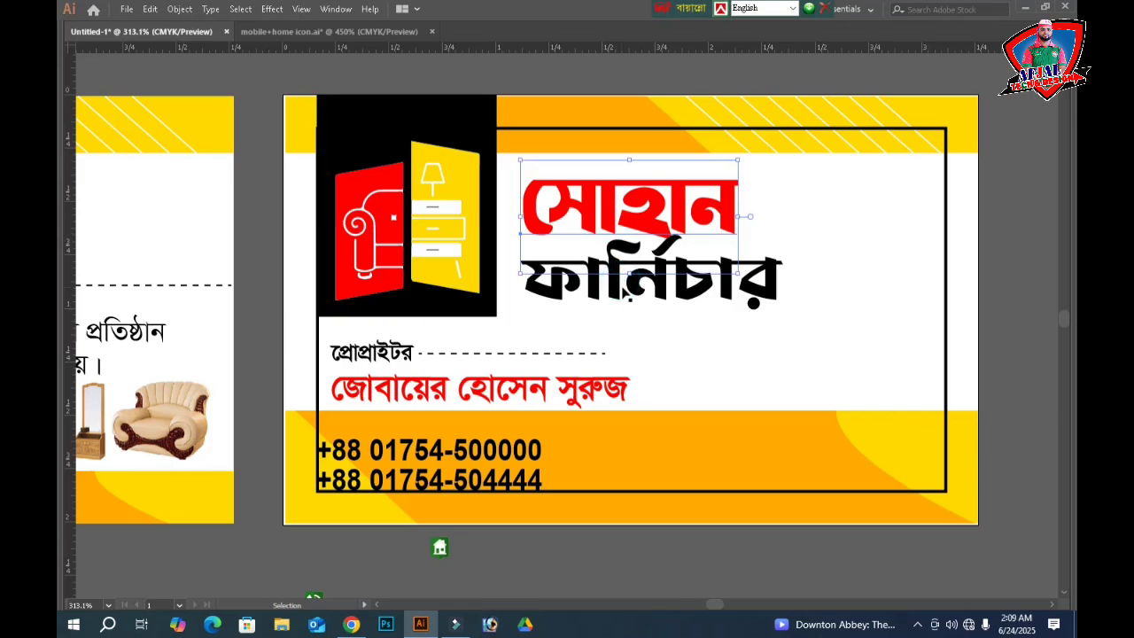
{"action": "left_click", "coordinate": [619, 298], "text": "shift"}
{"action": "key", "text": "Left"}
{"action": "key", "text": "Left"}
{"action": "key", "text": "Left"}
{"action": "key", "text": "Left"}
{"action": "key", "text": "Left"}
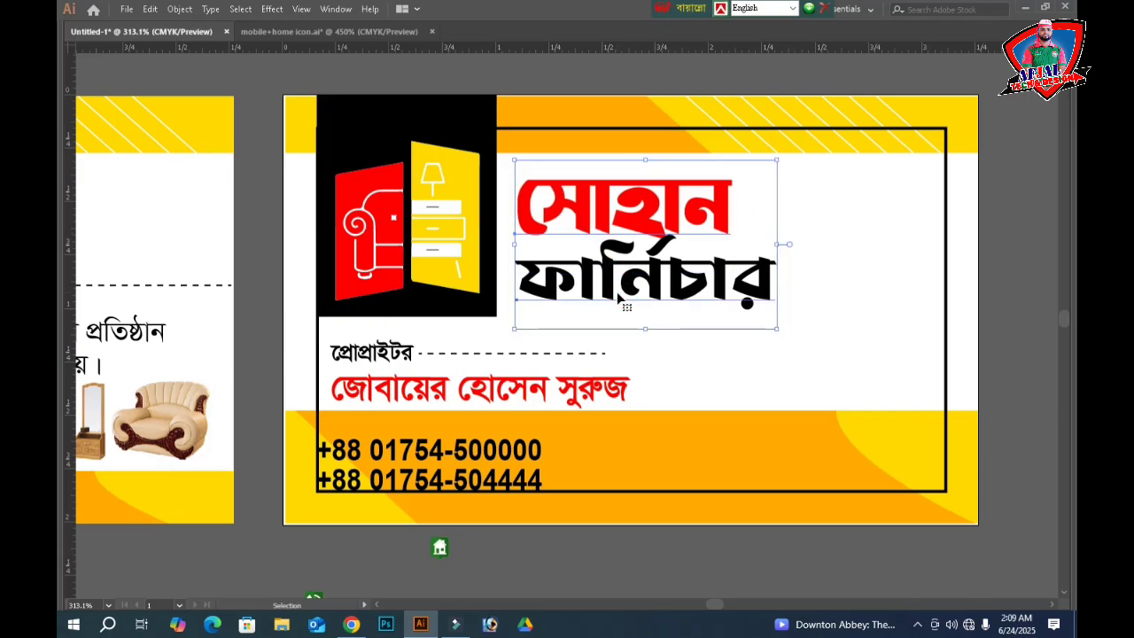
{"action": "key", "text": "Up"}
{"action": "key", "text": "Up"}
{"action": "key", "text": "Left"}
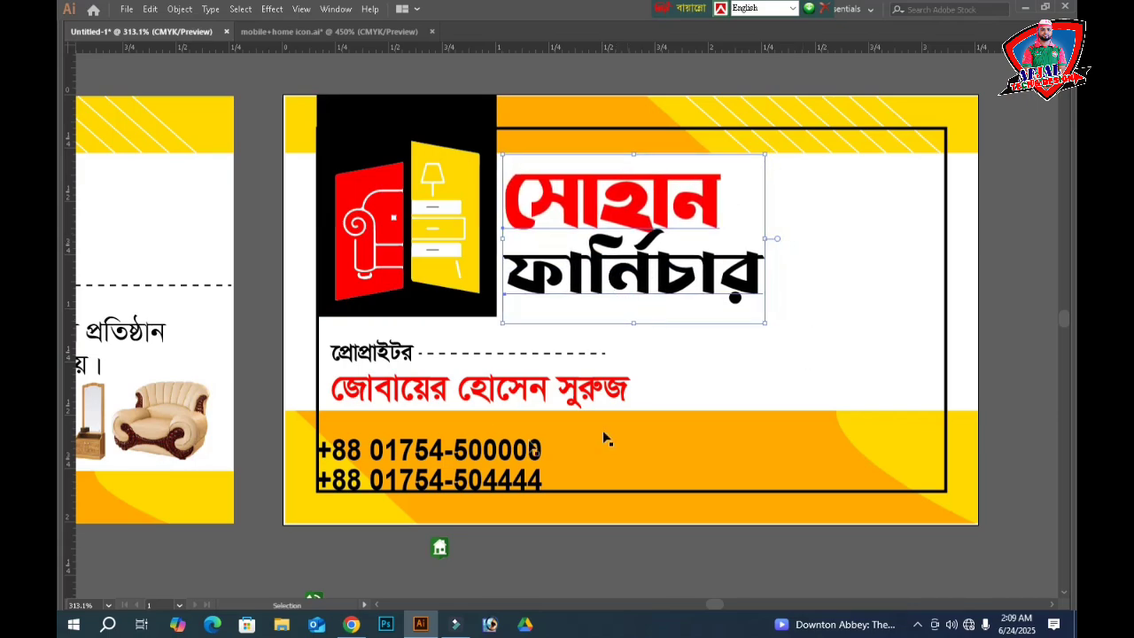
- Move the proprietor label, dashed line and red name up just beneath the logo
{"action": "left_click", "coordinate": [376, 353]}
{"action": "left_click", "coordinate": [442, 392], "text": "shift"}
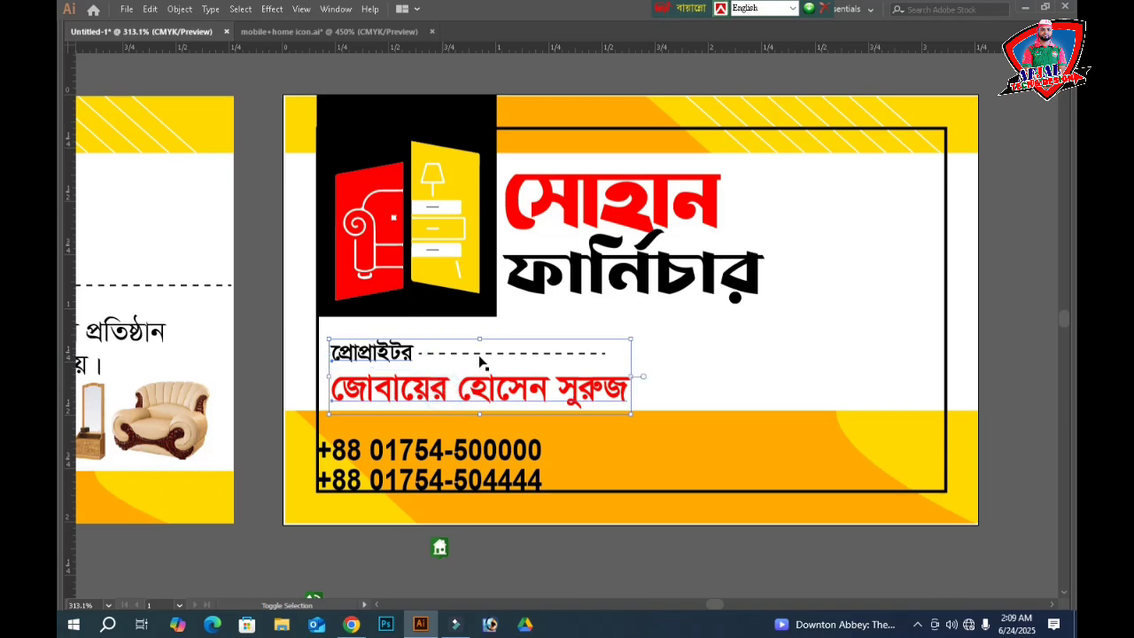
{"action": "left_click", "coordinate": [476, 357]}
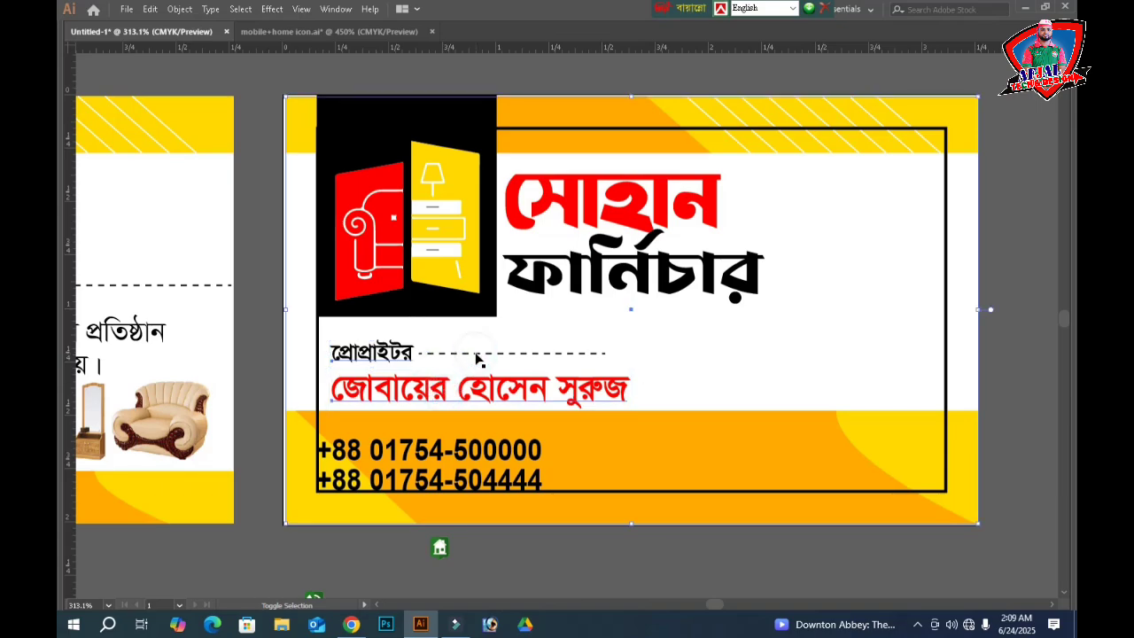
{"action": "left_click", "coordinate": [486, 543]}
{"action": "left_click_drag", "start_coordinate": [1022, 288], "coordinate": [878, 325]}
{"action": "key", "text": "ctrl+2"}
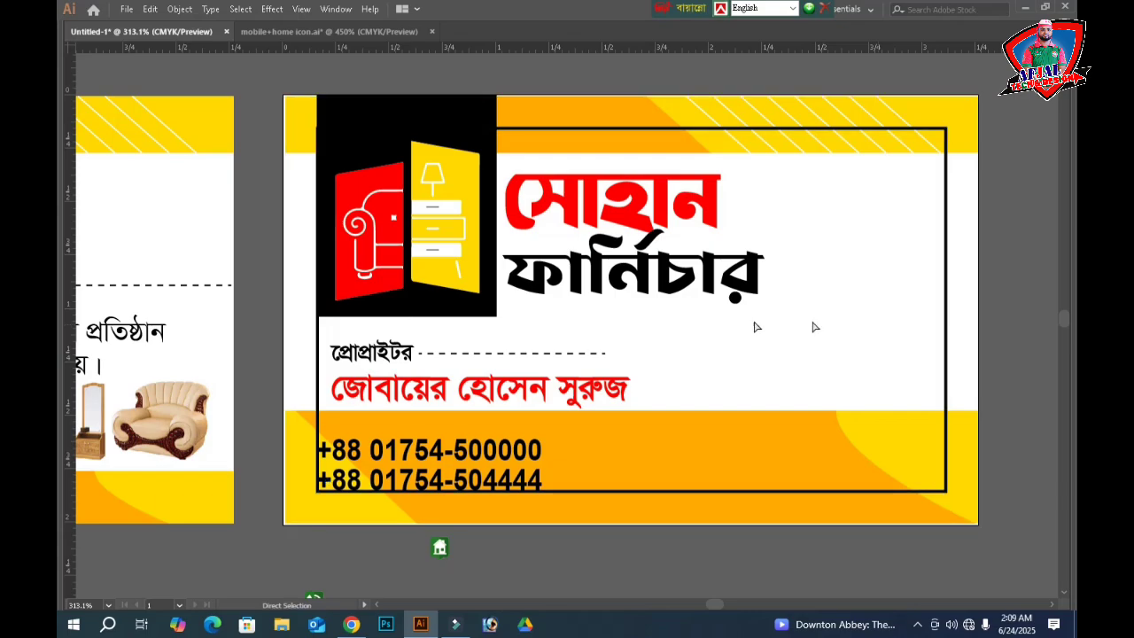
{"action": "left_click_drag", "start_coordinate": [663, 337], "coordinate": [387, 389]}
{"action": "key", "text": "Up"}
{"action": "key", "text": "Up"}
{"action": "key", "text": "Up"}
{"action": "key", "text": "Up"}
{"action": "key", "text": "Up"}
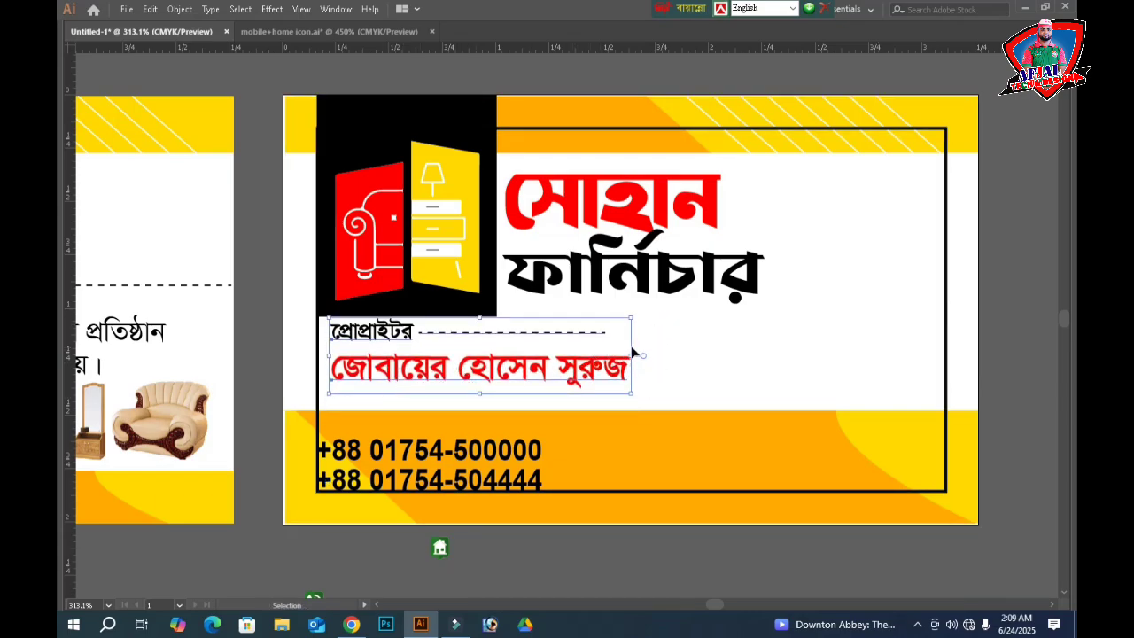
{"action": "left_click", "coordinate": [698, 349]}
- Nudge the red owner name down slightly
{"action": "left_click", "coordinate": [485, 374]}
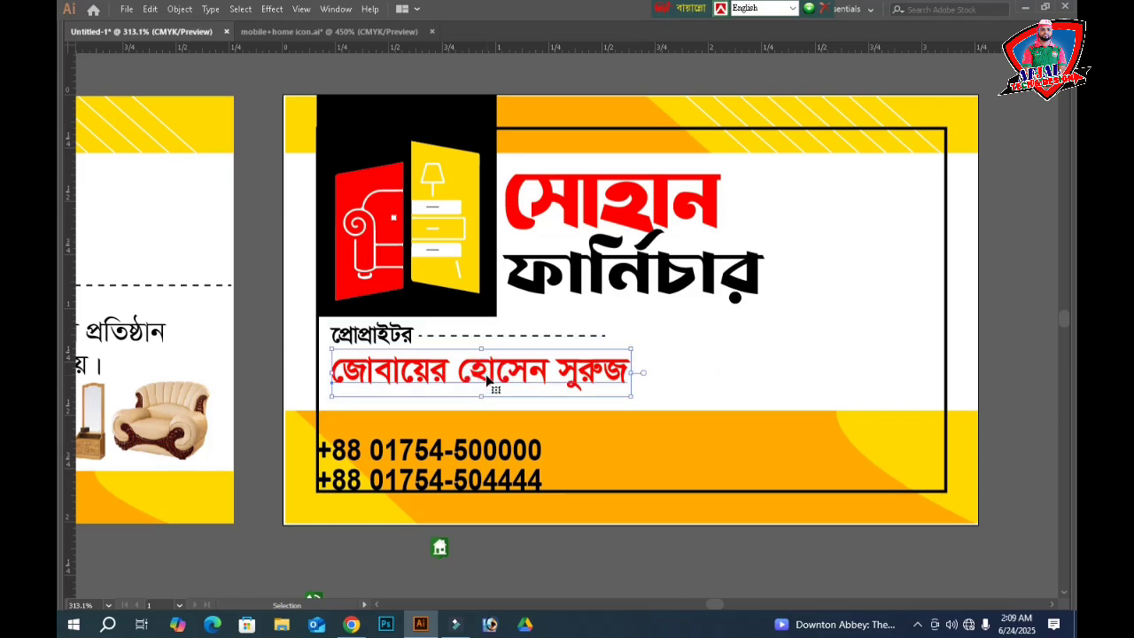
{"action": "left_click", "coordinate": [721, 354]}
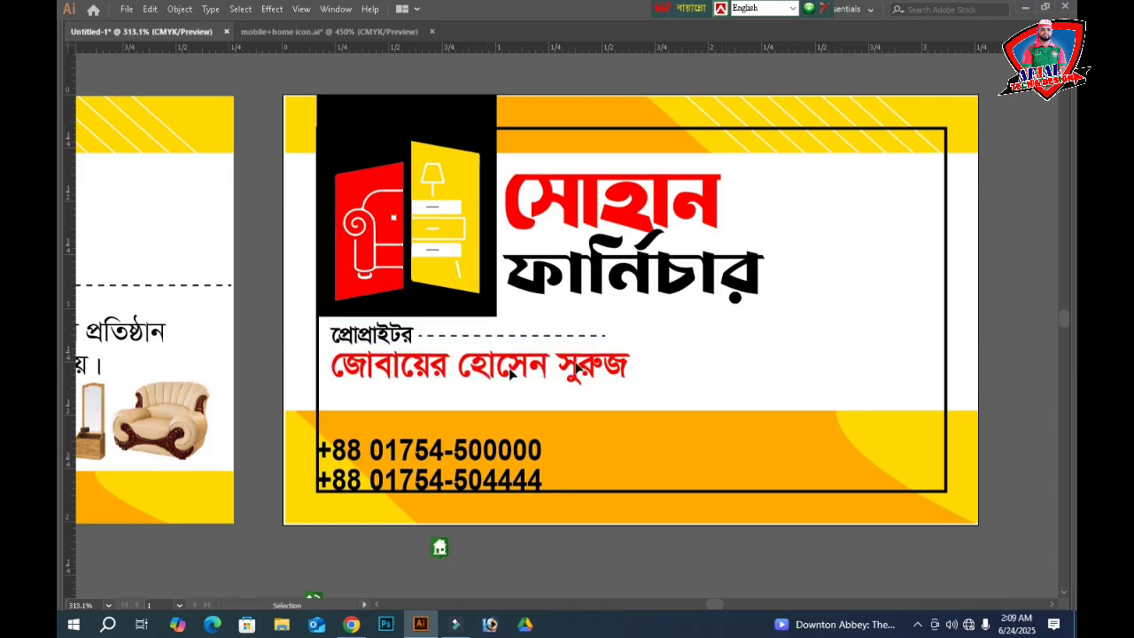
{"action": "scroll", "coordinate": [434, 360], "scroll_direction": "down", "scroll_amount": 1}
{"action": "left_click", "coordinate": [432, 357]}
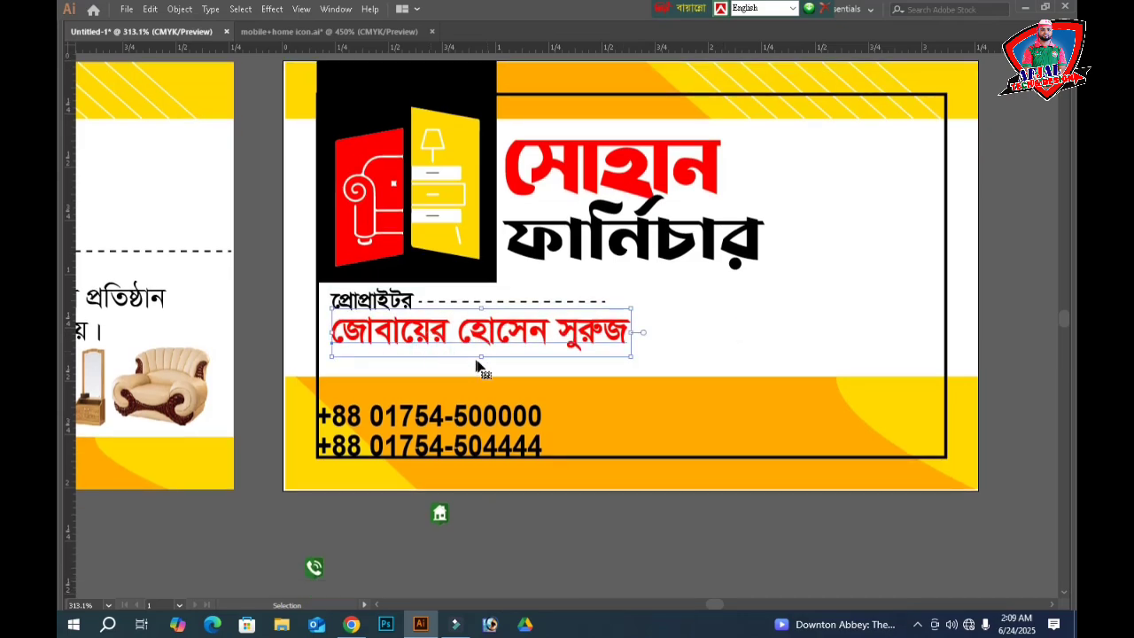
{"action": "key", "text": "Down"}
- Move the phone icon above the phone numbers on the orange band
{"action": "left_click", "coordinate": [690, 315]}
{"action": "scroll", "coordinate": [443, 496], "scroll_direction": "down", "scroll_amount": 1}
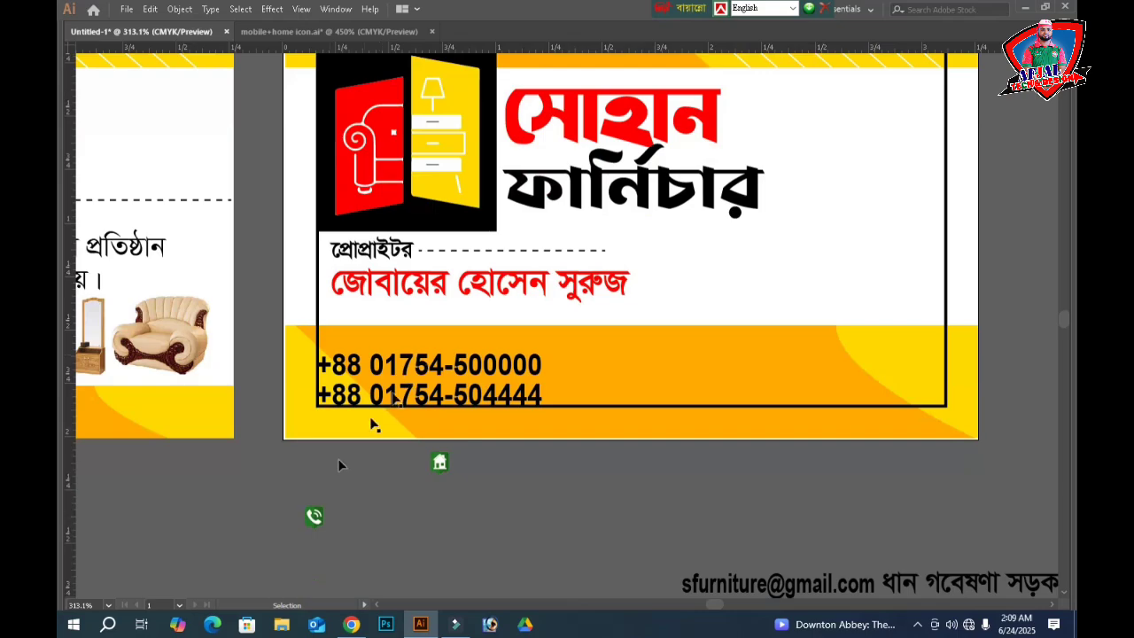
{"action": "left_click", "coordinate": [310, 514]}
{"action": "left_click", "coordinate": [321, 505]}
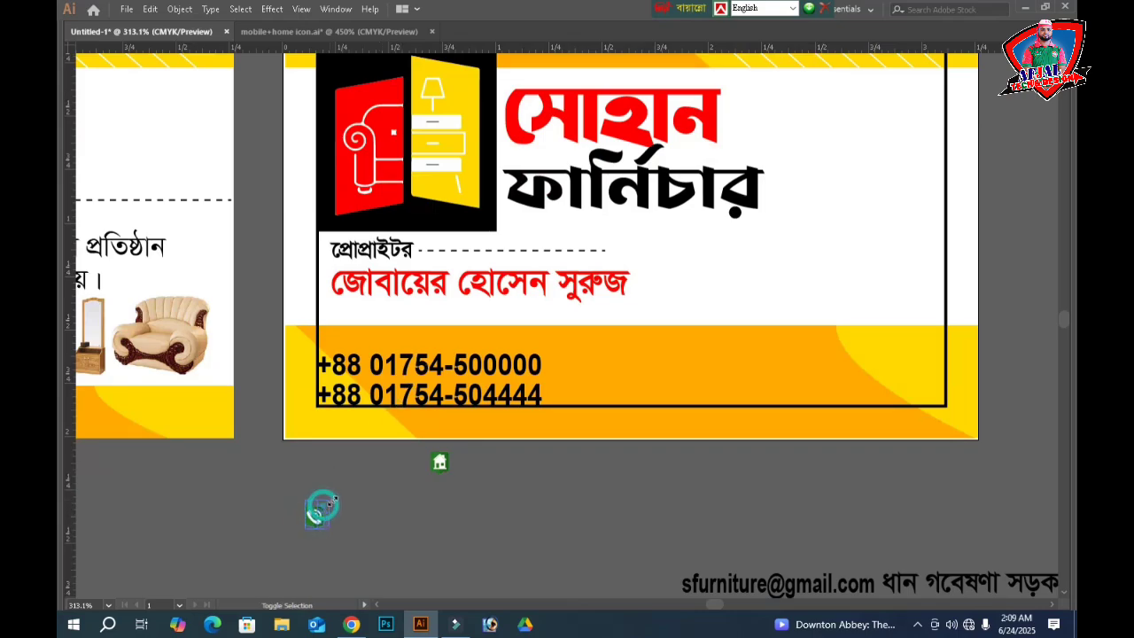
{"action": "left_click_drag", "start_coordinate": [322, 504], "coordinate": [434, 334]}
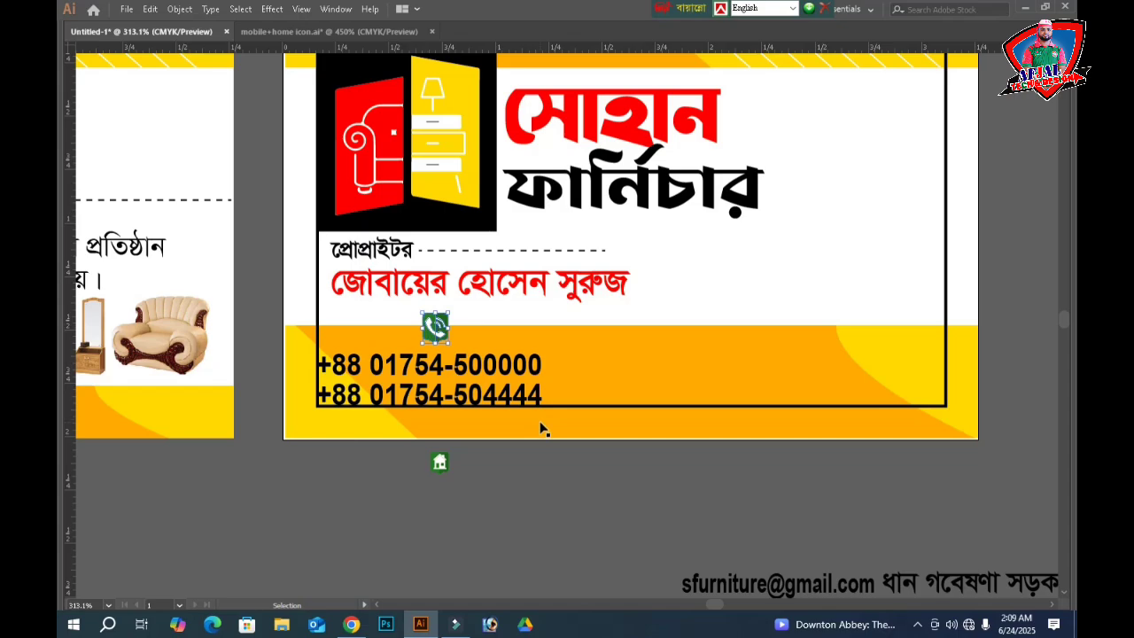
- Move the address text onto the orange band's right side and enlarge it slightly
{"action": "left_click", "coordinate": [731, 586]}
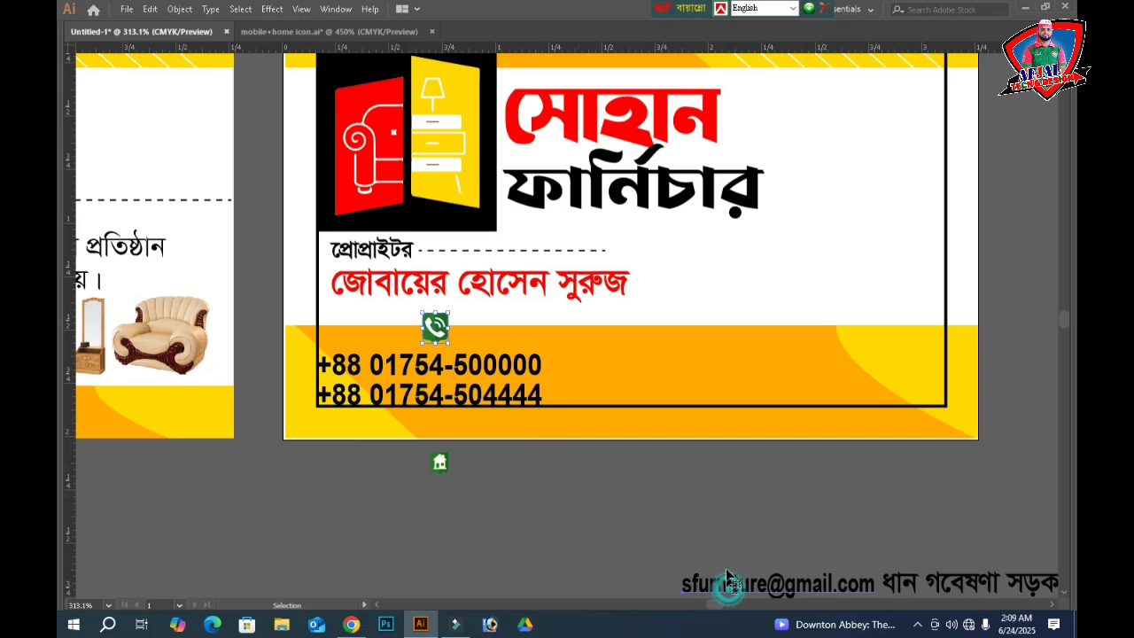
{"action": "left_click_drag", "start_coordinate": [757, 527], "coordinate": [544, 502]}
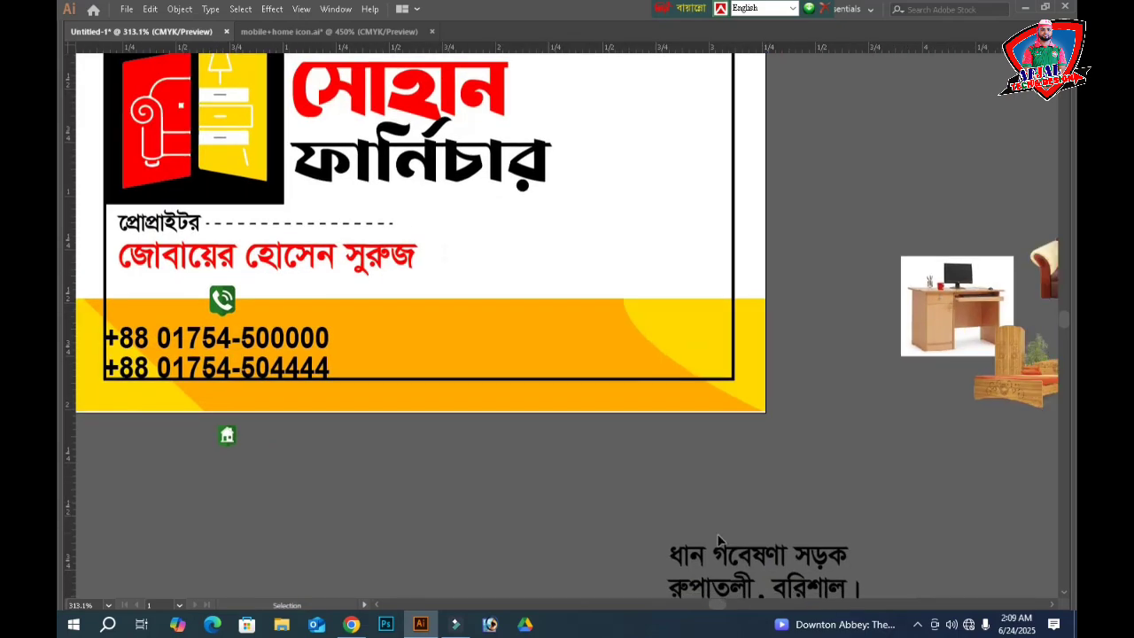
{"action": "left_click", "coordinate": [717, 549]}
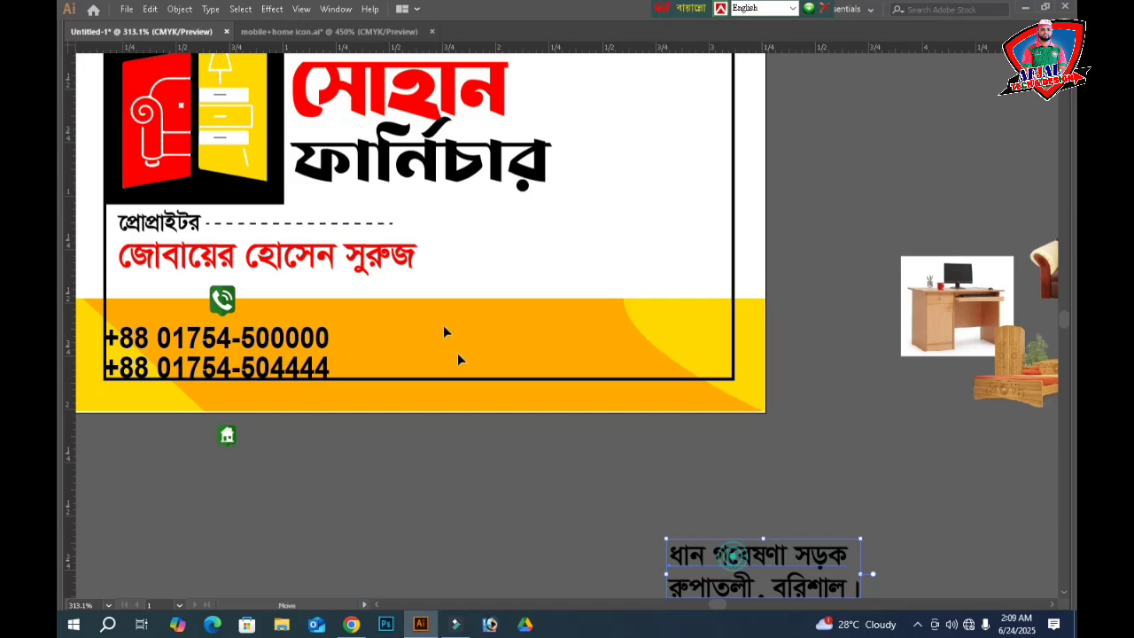
{"action": "left_click_drag", "start_coordinate": [733, 556], "coordinate": [603, 322]}
{"action": "left_click_drag", "start_coordinate": [536, 377], "coordinate": [526, 379]}
- Bottom-align the address text with the phone numbers
{"action": "left_click", "coordinate": [310, 366], "text": "shift"}
{"action": "key", "text": "Tab"}
{"action": "key", "text": "Tab"}
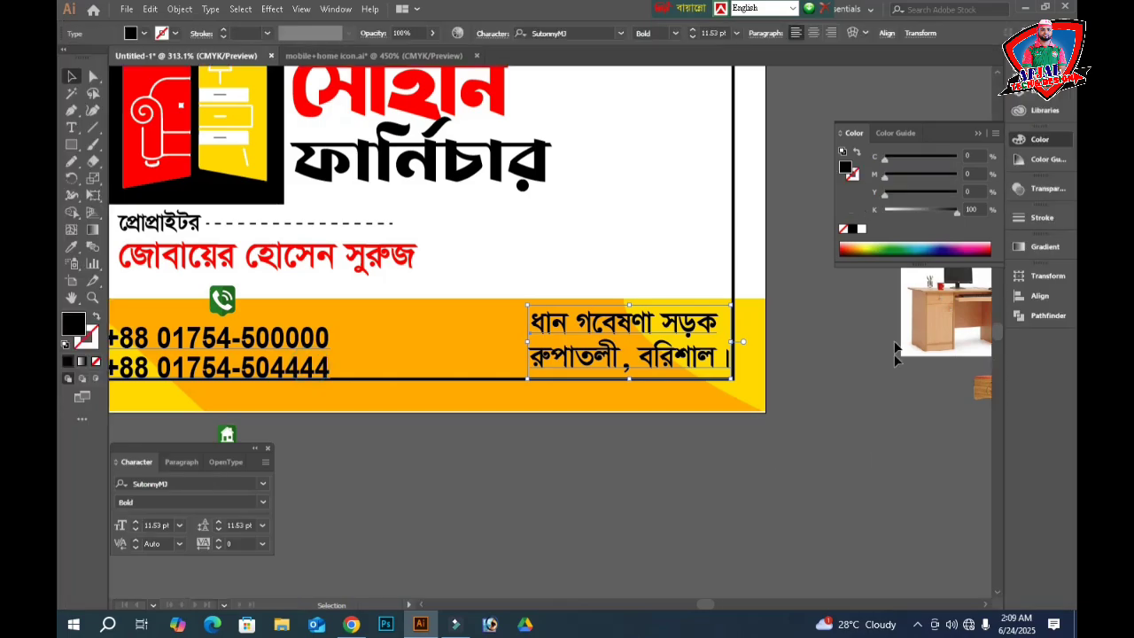
{"action": "left_click", "coordinate": [1036, 296]}
{"action": "left_click", "coordinate": [990, 308]}
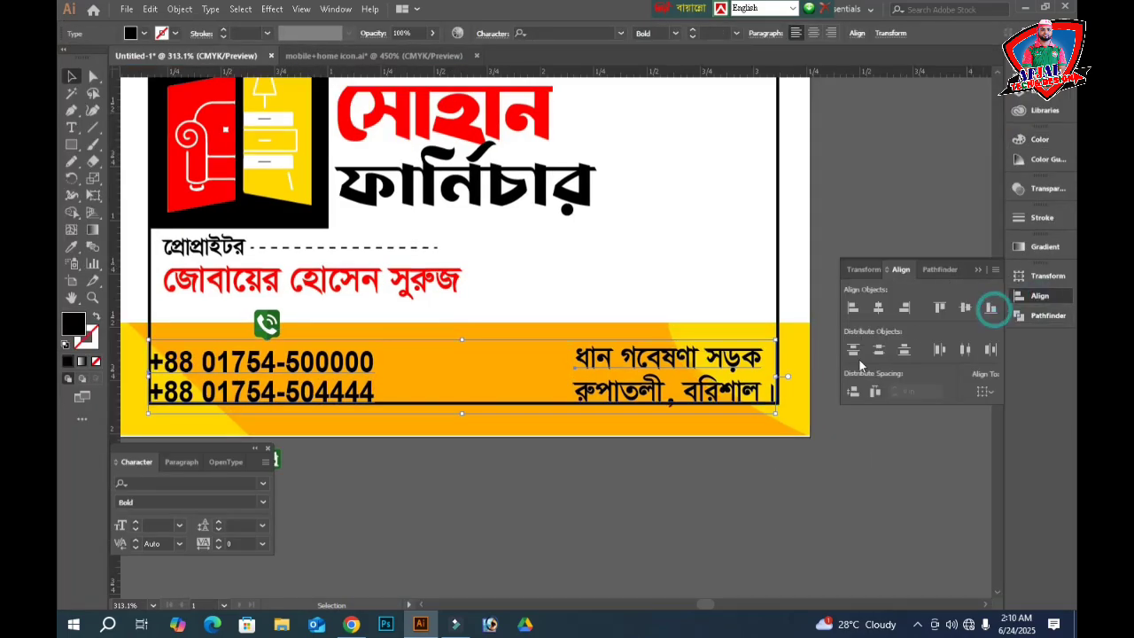
{"action": "key", "text": "Tab"}
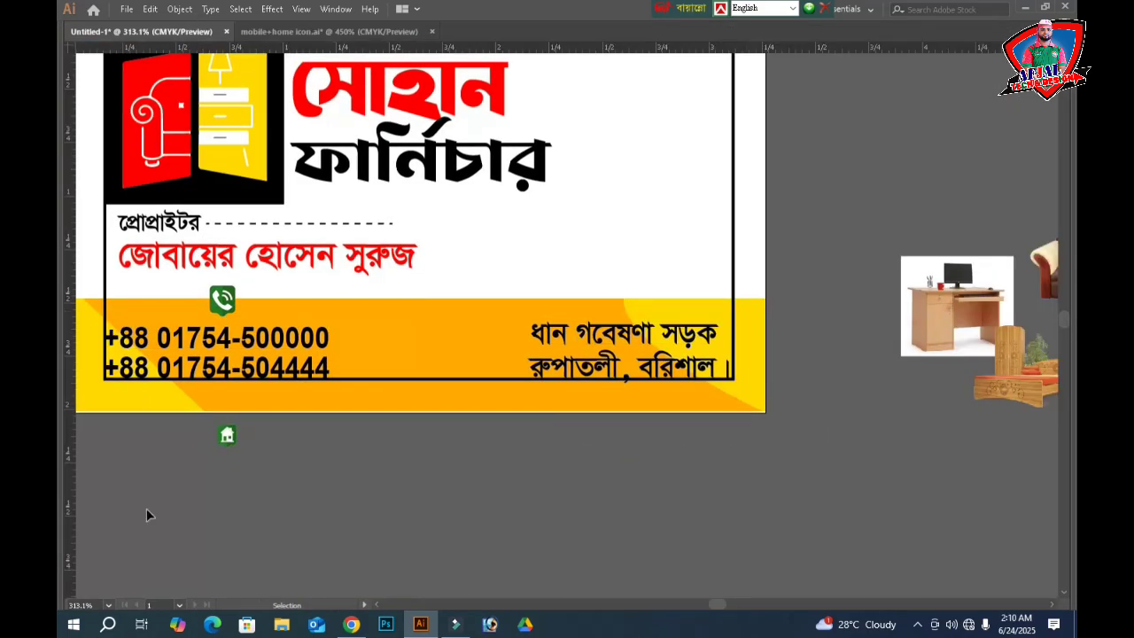
- Place the home icon above the address, top-align it with the phone icon, and nudge both left and down
{"action": "left_click_drag", "start_coordinate": [223, 441], "coordinate": [621, 289]}
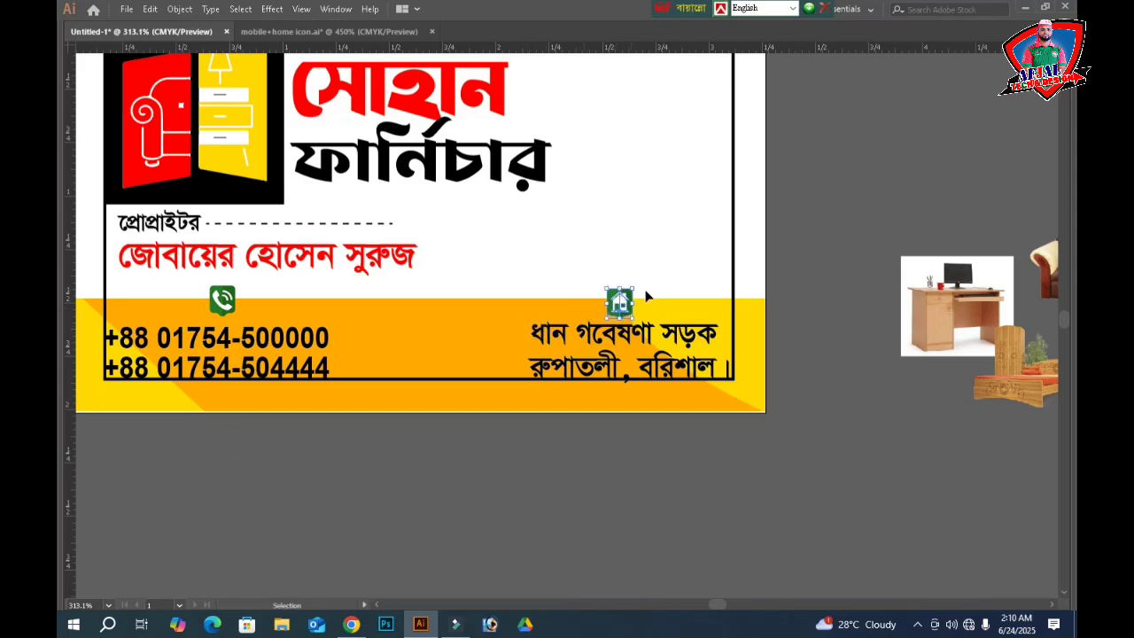
{"action": "left_click", "coordinate": [222, 301], "text": "shift"}
{"action": "key", "text": "Tab"}
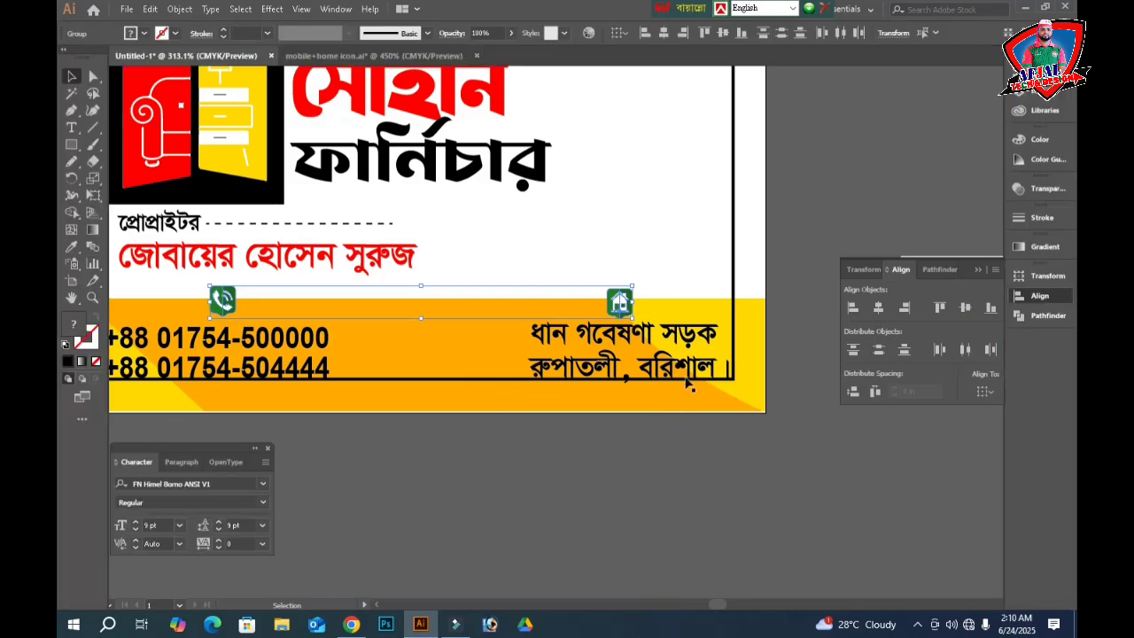
{"action": "left_click", "coordinate": [939, 308]}
{"action": "key", "text": "Tab"}
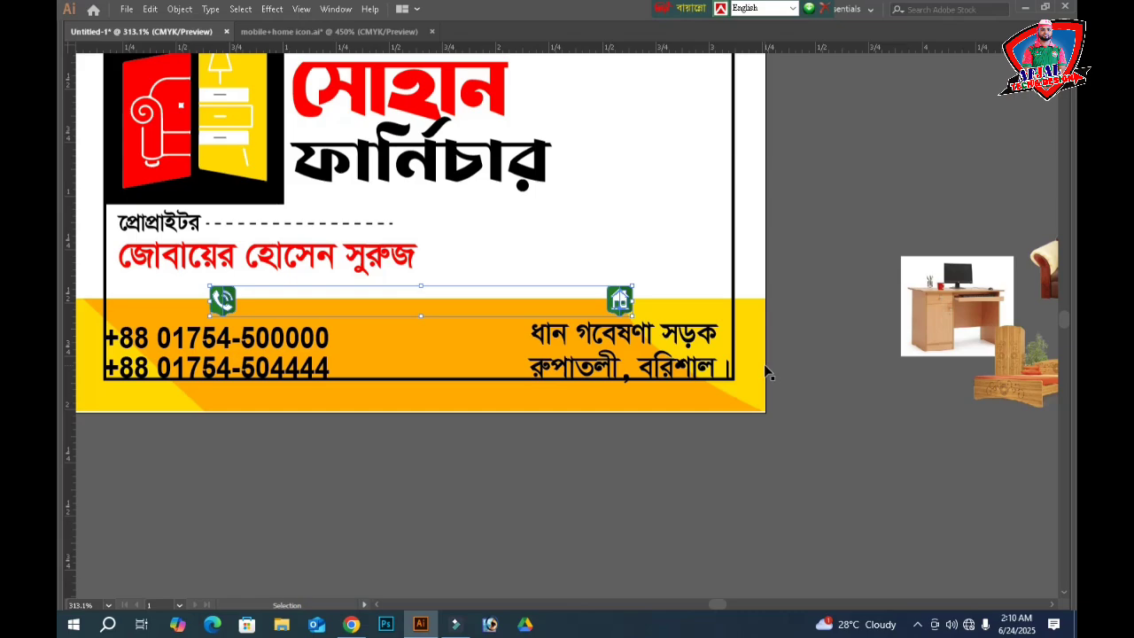
{"action": "key", "text": "Down"}
{"action": "key", "text": "Left"}
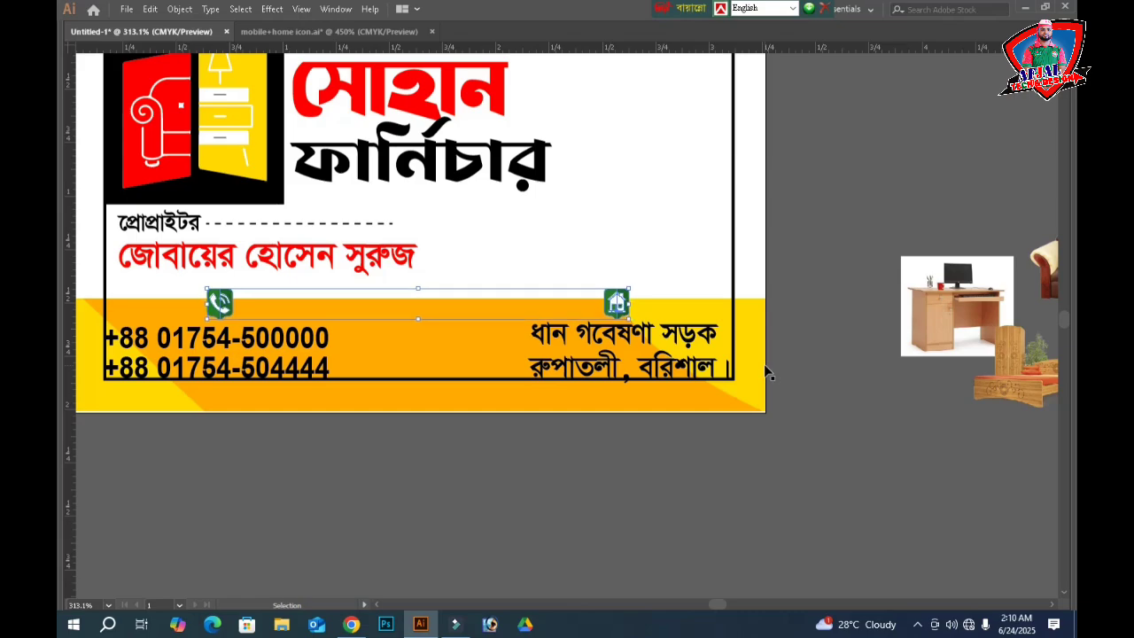
{"action": "key", "text": "Left"}
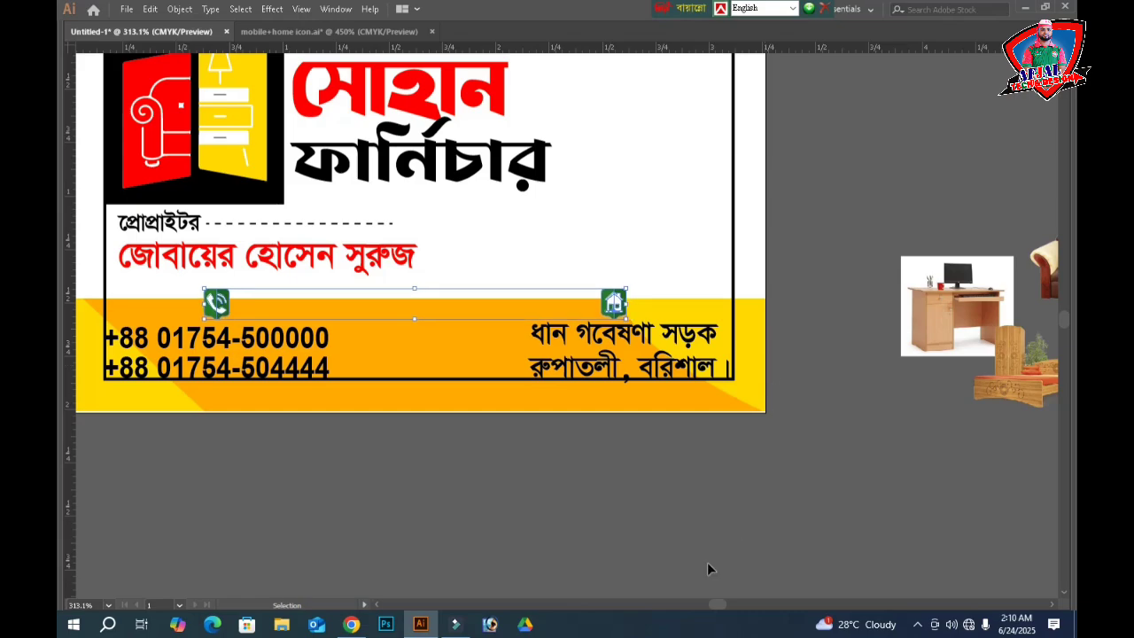
{"action": "left_click", "coordinate": [625, 504]}
- Place the bed set photo on the card's right side and resize it
{"action": "key", "text": "h"}
{"action": "scroll", "coordinate": [869, 278], "scroll_direction": "up", "scroll_amount": 3}
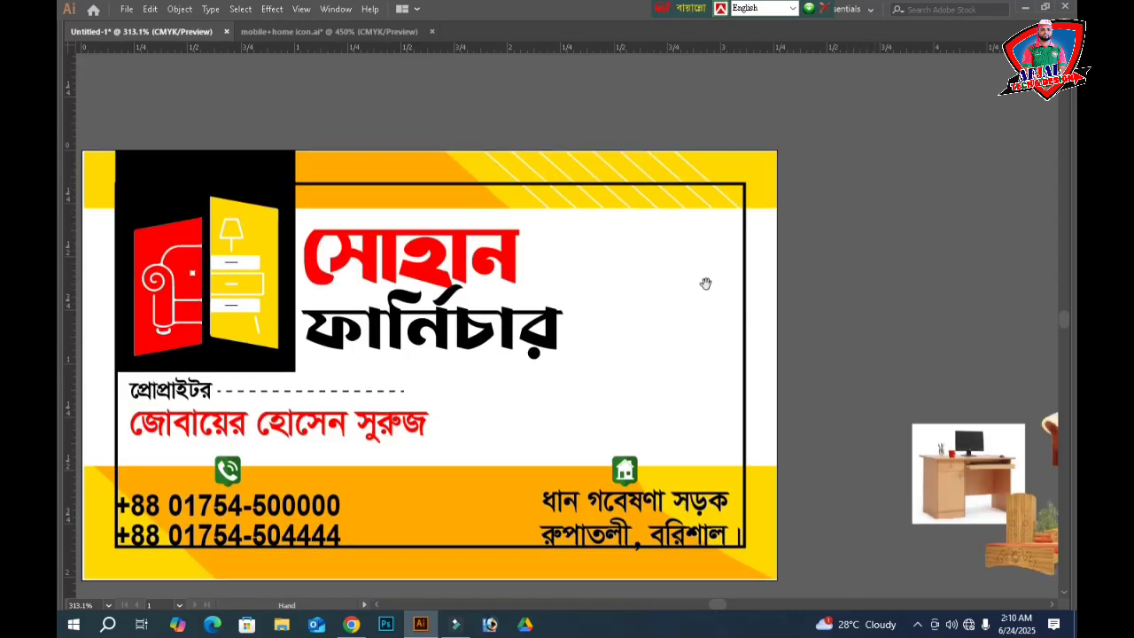
{"action": "key", "text": "v"}
{"action": "left_click_drag", "start_coordinate": [871, 298], "coordinate": [727, 252]}
{"action": "left_click_drag", "start_coordinate": [915, 510], "coordinate": [526, 258]}
{"action": "left_click_drag", "start_coordinate": [448, 317], "coordinate": [407, 355]}
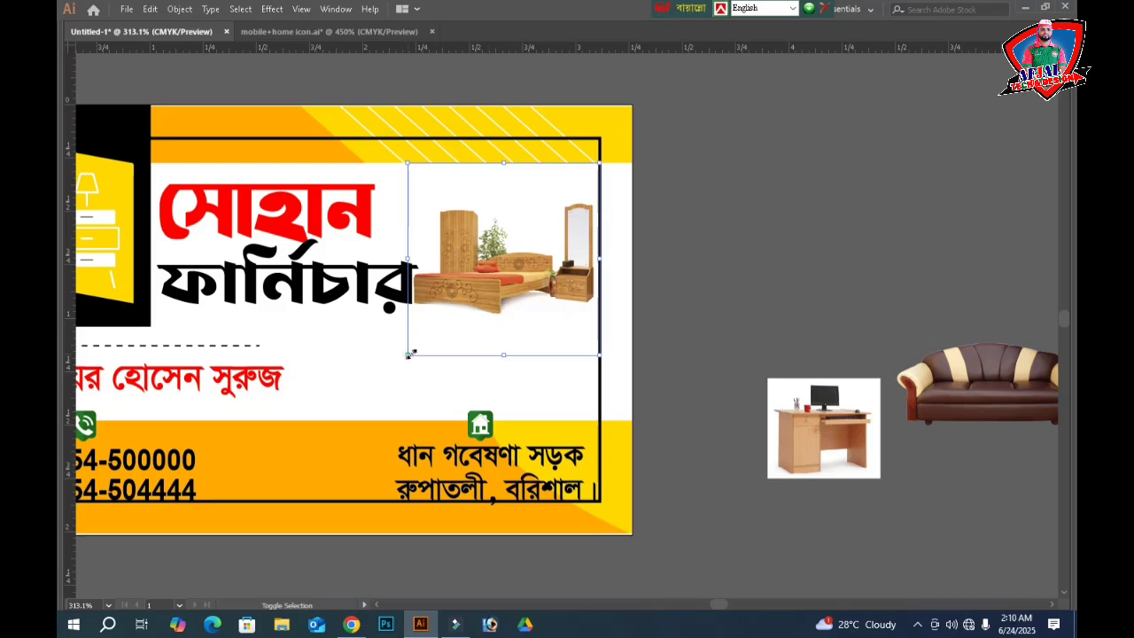
{"action": "left_click_drag", "start_coordinate": [408, 354], "coordinate": [416, 348]}
{"action": "left_click", "coordinate": [776, 263]}
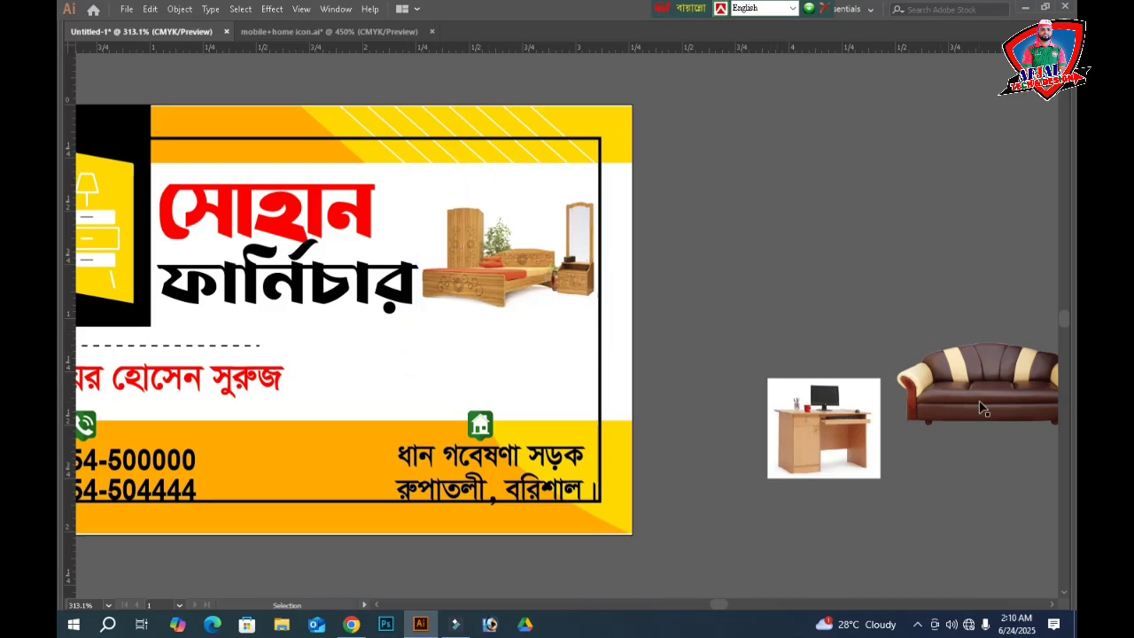
- Place the sofa photo under the bed set and the desk photo to its left
{"action": "left_click_drag", "start_coordinate": [980, 401], "coordinate": [497, 378]}
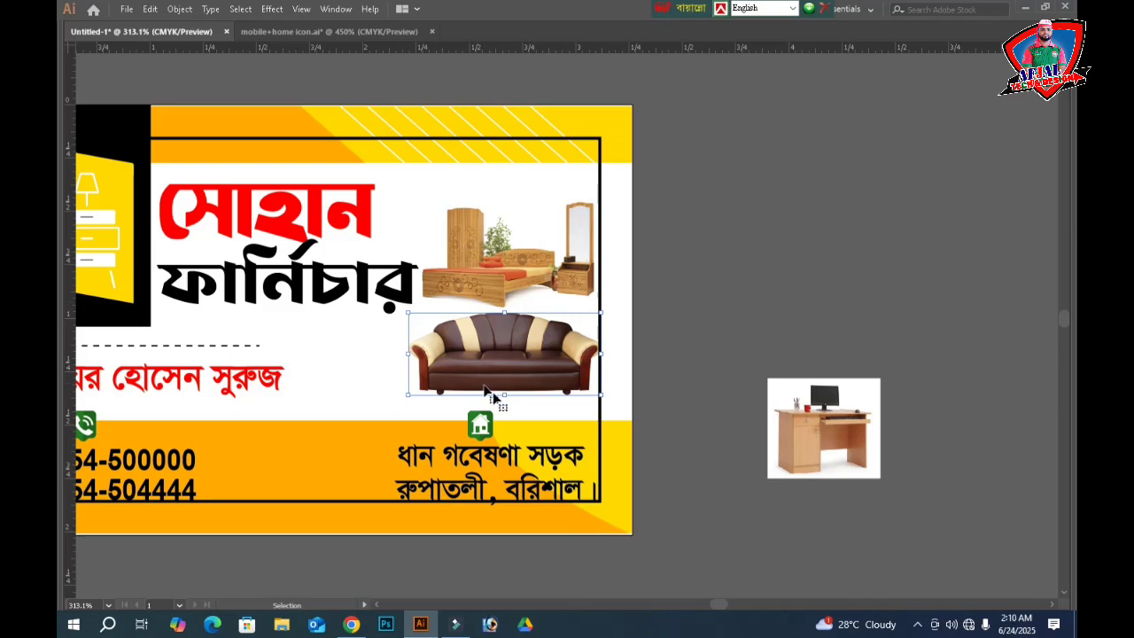
{"action": "left_click_drag", "start_coordinate": [820, 437], "coordinate": [345, 375]}
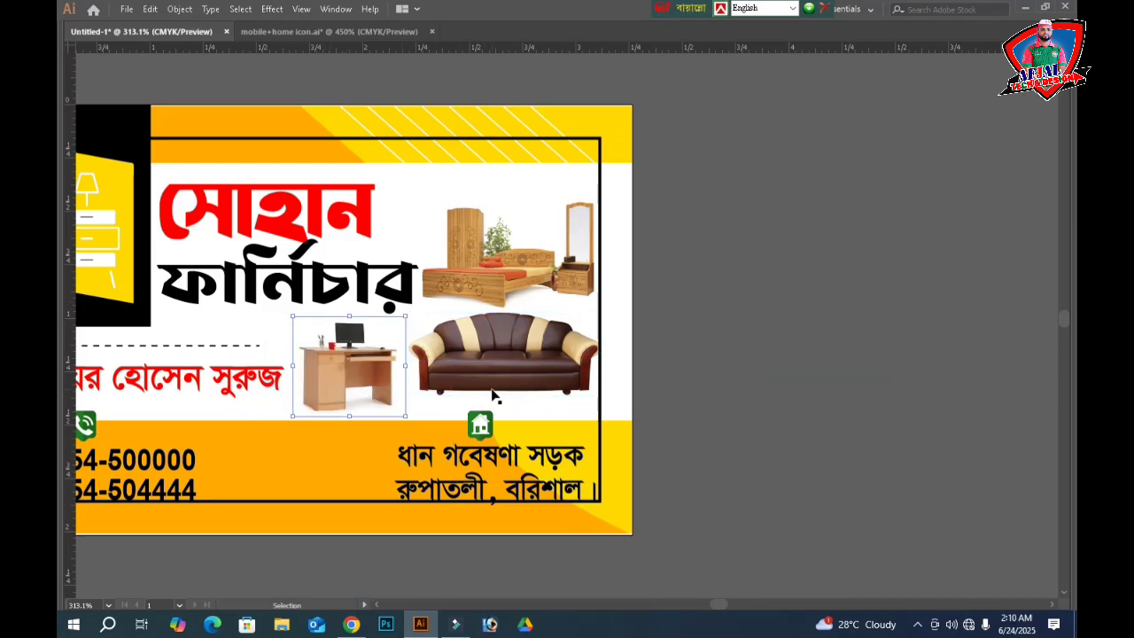
{"action": "left_click", "coordinate": [711, 380]}
{"action": "scroll", "coordinate": [678, 276], "scroll_direction": "up", "scroll_amount": 2}
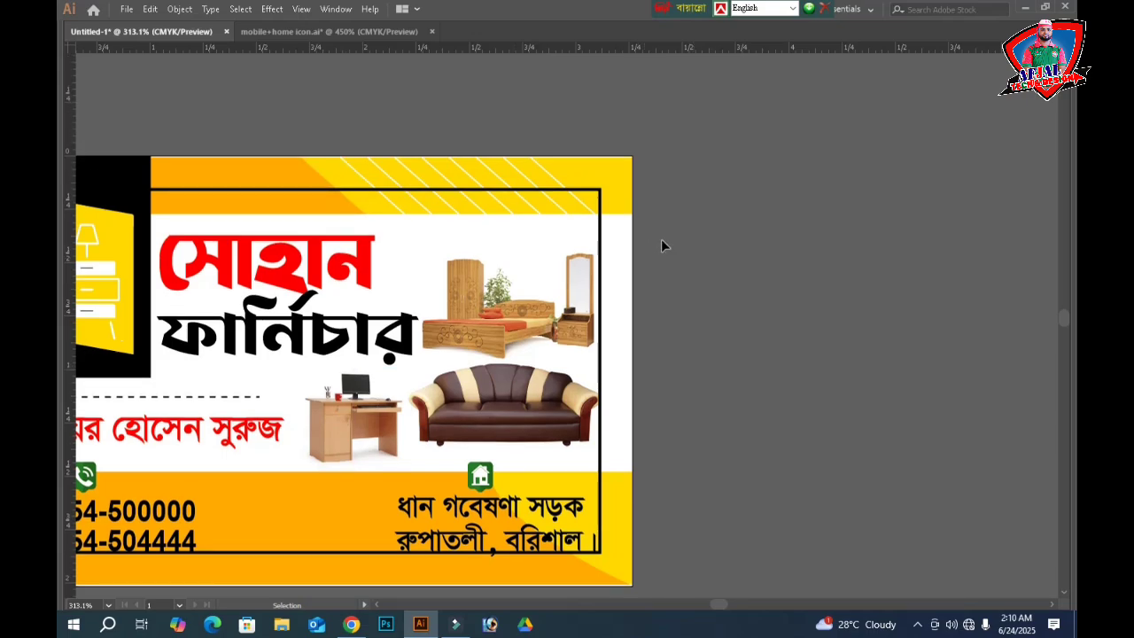
{"action": "left_click", "coordinate": [587, 236]}
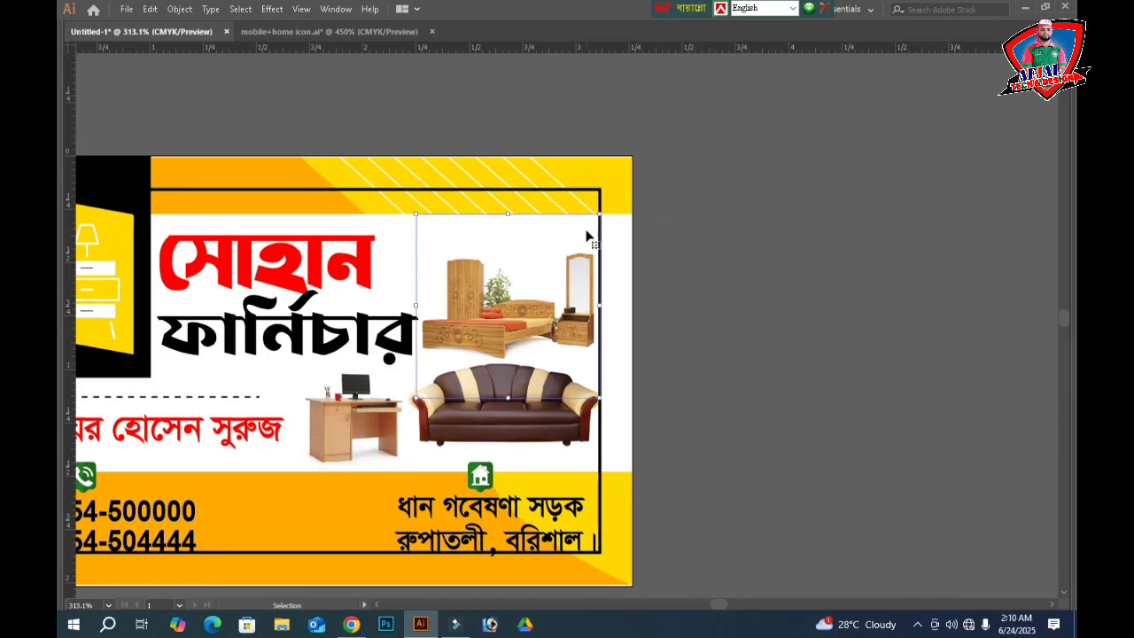
{"action": "left_click", "coordinate": [701, 298]}
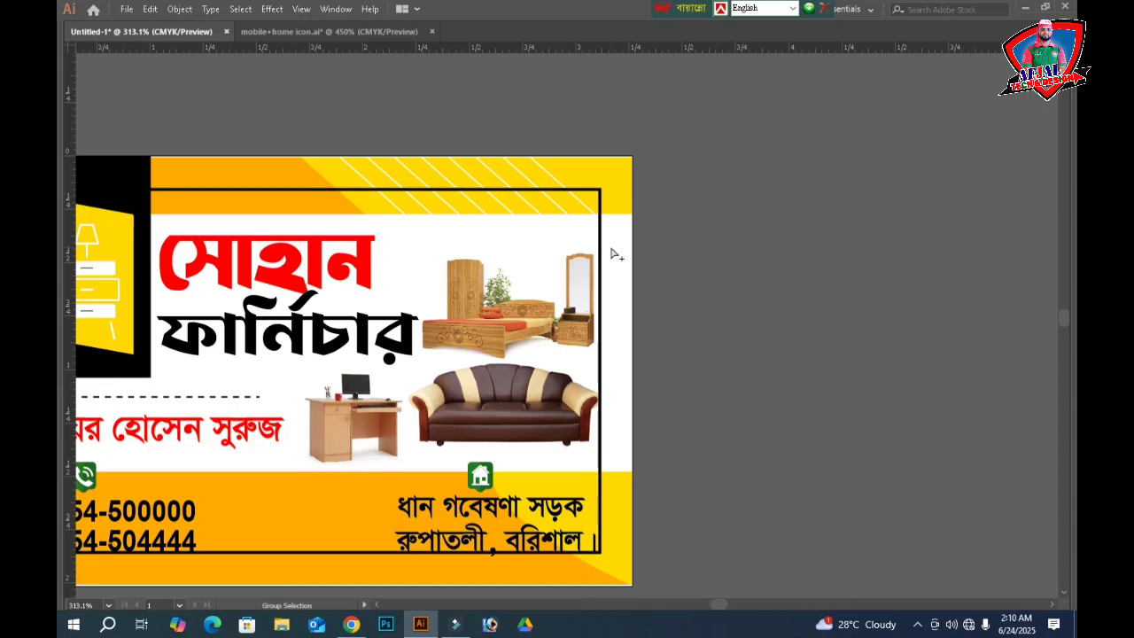
{"action": "key", "text": "v"}
{"action": "key", "text": "v"}
- Remove the black outline from the frame rectangle
{"action": "left_click", "coordinate": [730, 278]}
{"action": "left_click", "coordinate": [601, 237]}
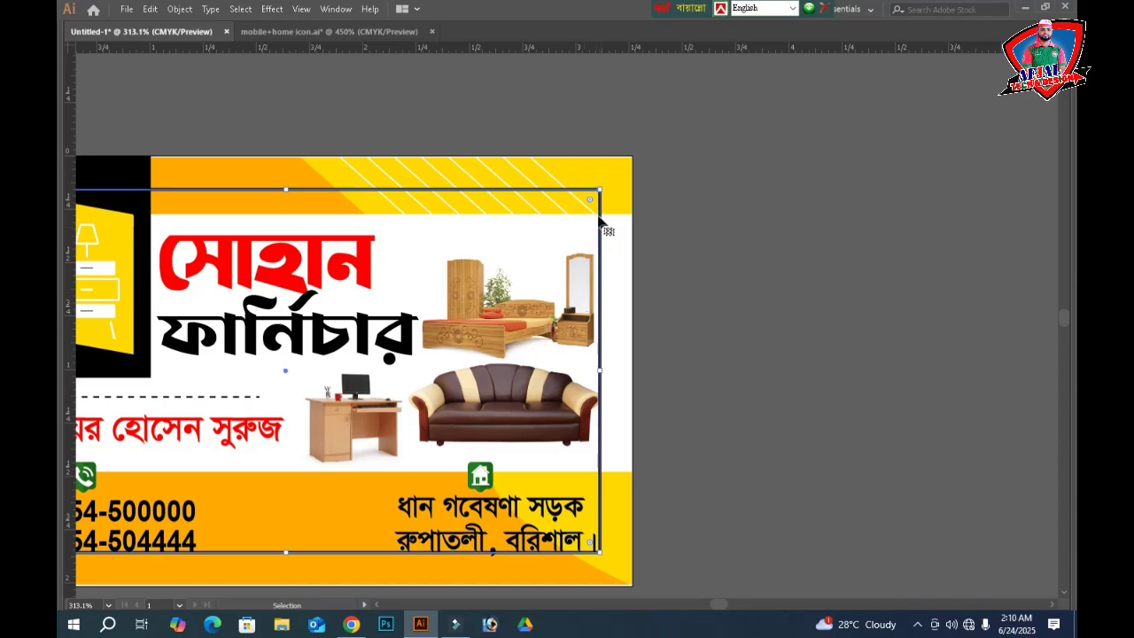
{"action": "key", "text": "Tab"}
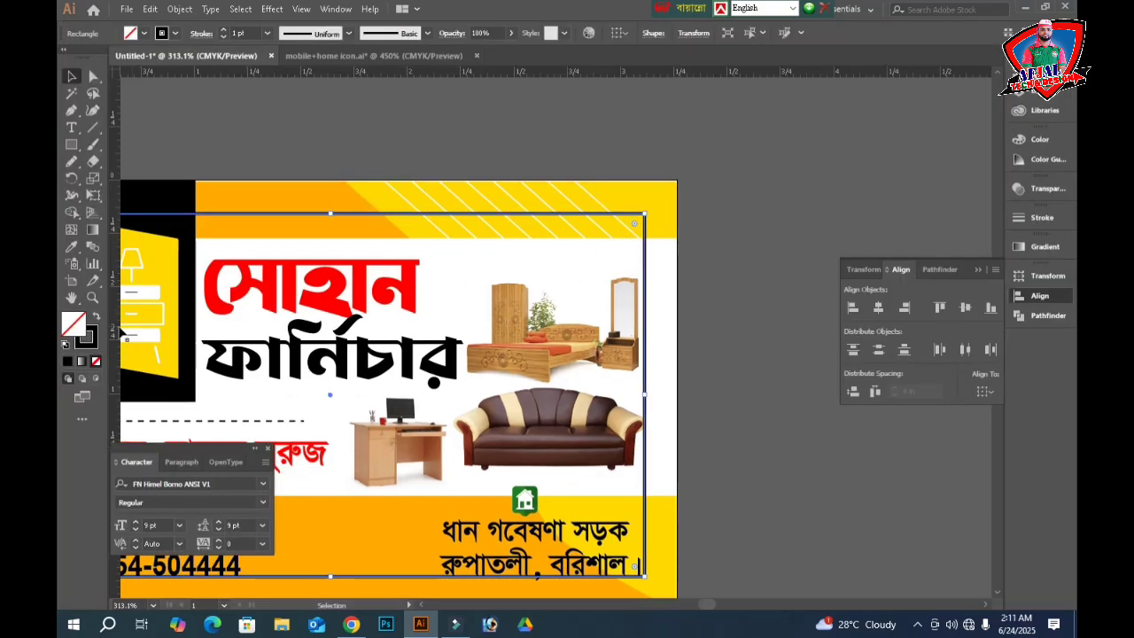
{"action": "left_click", "coordinate": [95, 361]}
{"action": "left_click", "coordinate": [96, 361]}
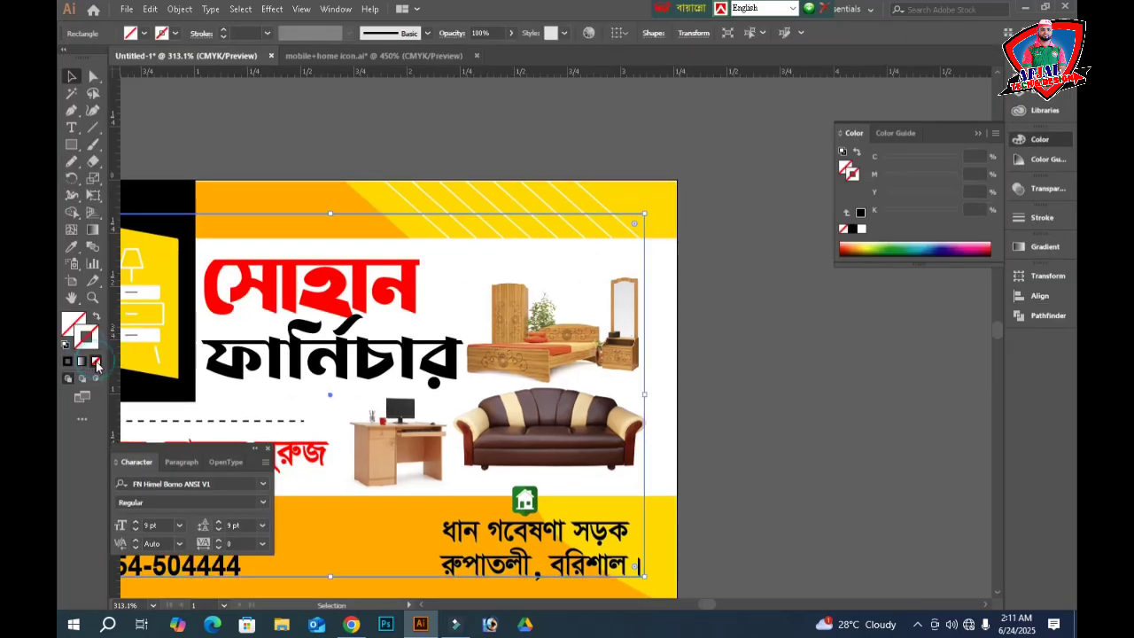
{"action": "key", "text": "Tab"}
{"action": "left_click", "coordinate": [763, 374]}
- Squeeze the black ফার্নিচার title narrower, scale it slightly smaller and nudge it down
{"action": "left_click_drag", "start_coordinate": [655, 379], "coordinate": [842, 372]}
{"action": "left_click", "coordinate": [523, 328]}
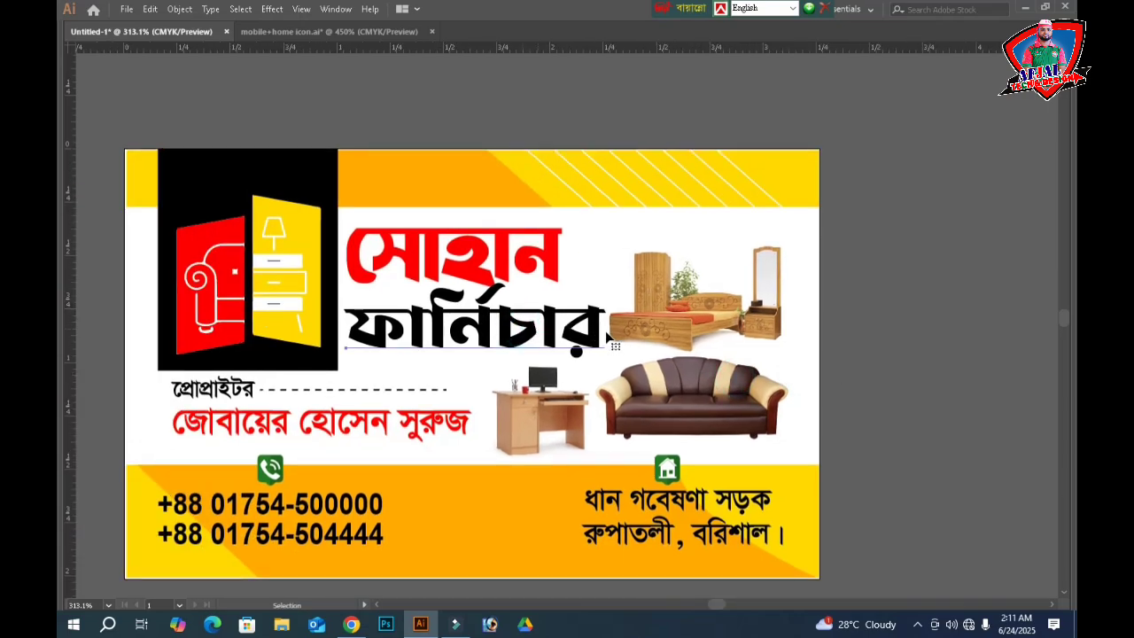
{"action": "left_click", "coordinate": [605, 330]}
{"action": "left_click_drag", "start_coordinate": [608, 330], "coordinate": [590, 331]}
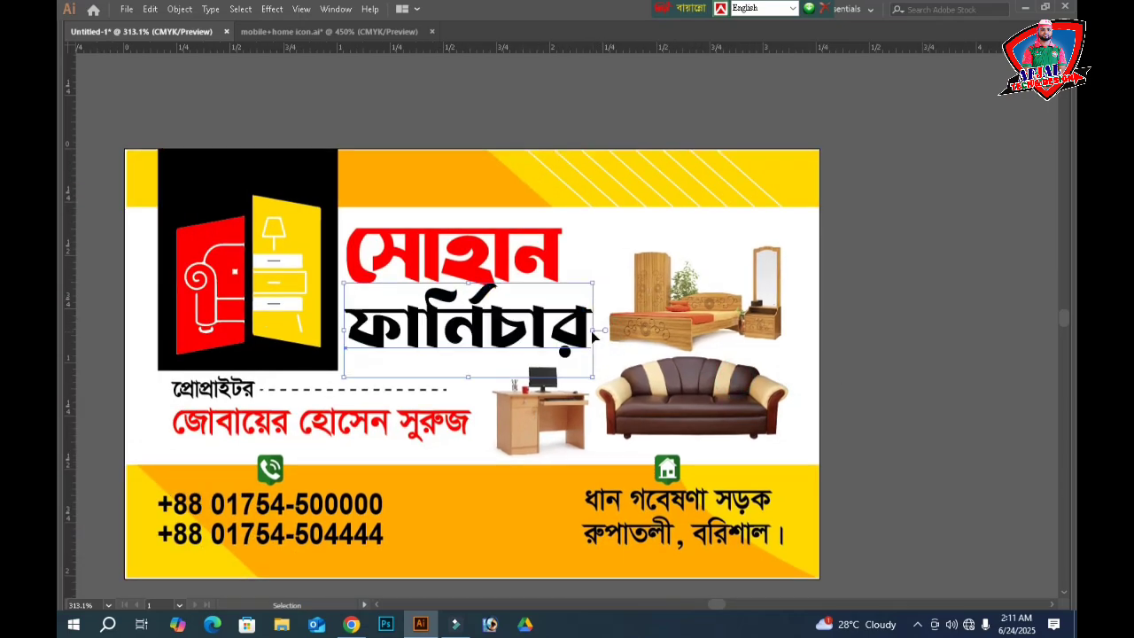
{"action": "key", "text": "Down"}
{"action": "key", "text": "Down"}
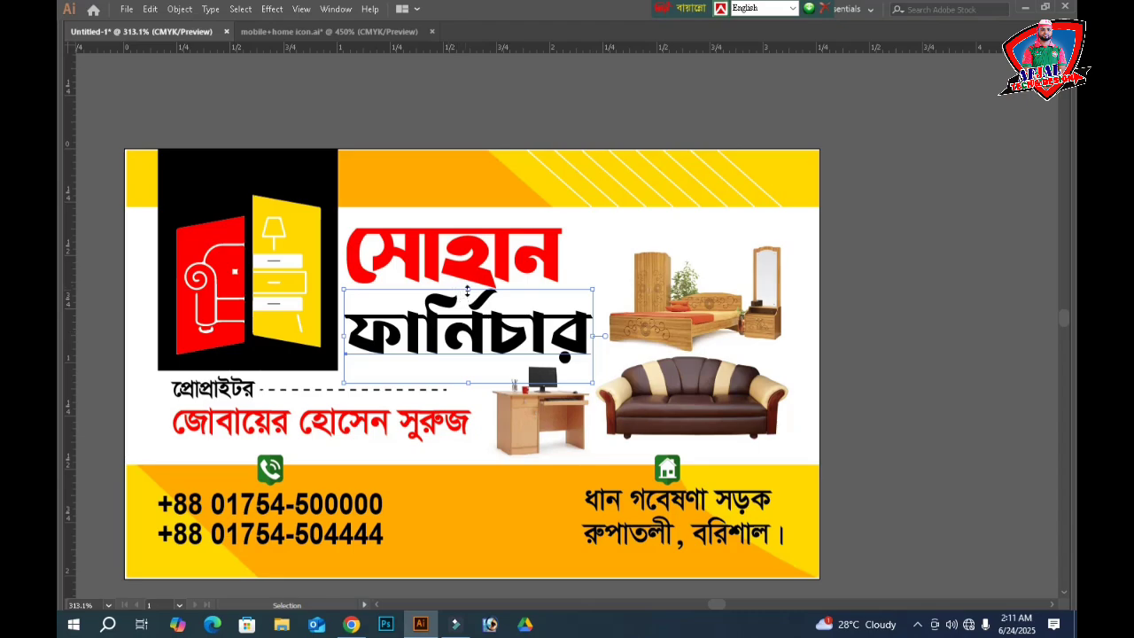
{"action": "left_click_drag", "start_coordinate": [469, 290], "coordinate": [468, 298]}
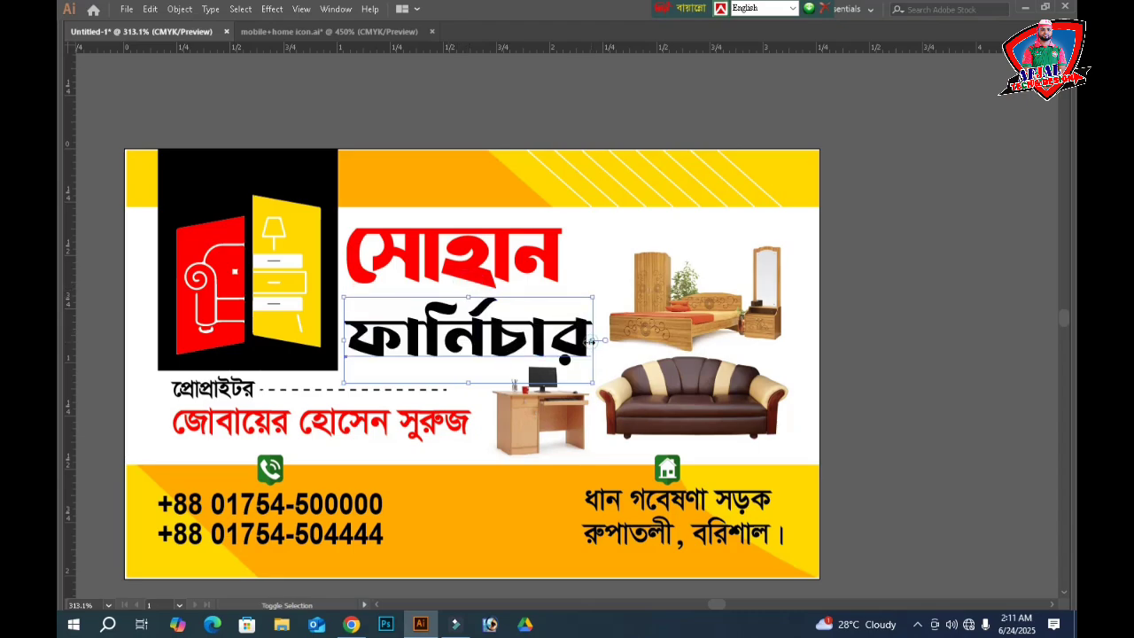
{"action": "left_click_drag", "start_coordinate": [593, 339], "coordinate": [582, 338]}
- Enlarge the red সোহান title proportionally to match ফার্নিচার's width
{"action": "left_click", "coordinate": [524, 263]}
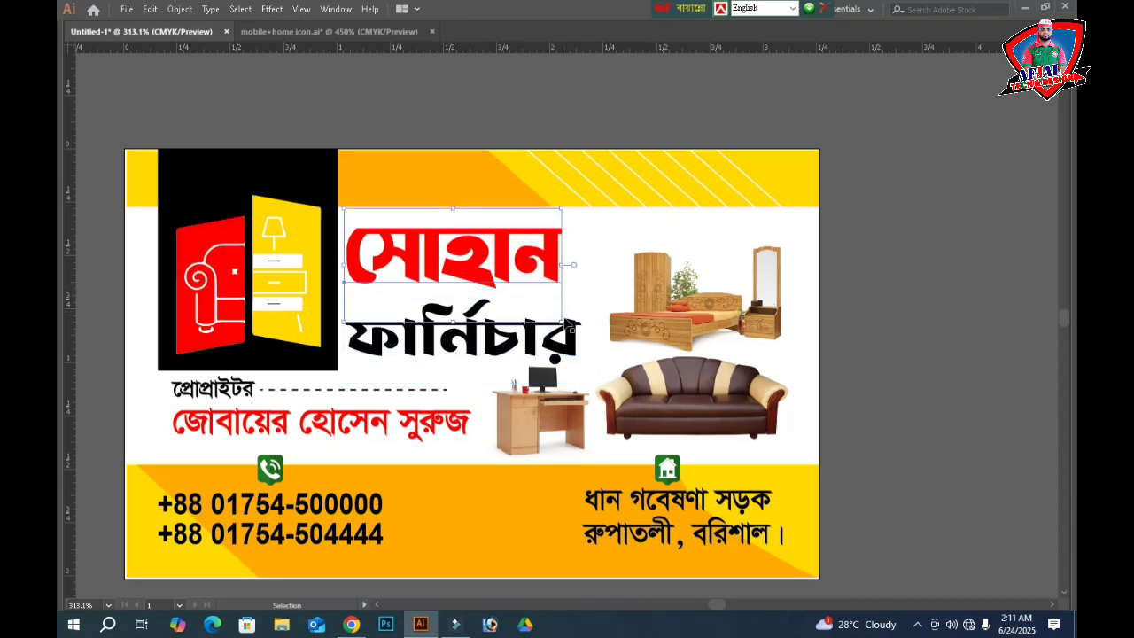
{"action": "left_click_drag", "start_coordinate": [563, 260], "coordinate": [584, 248]}
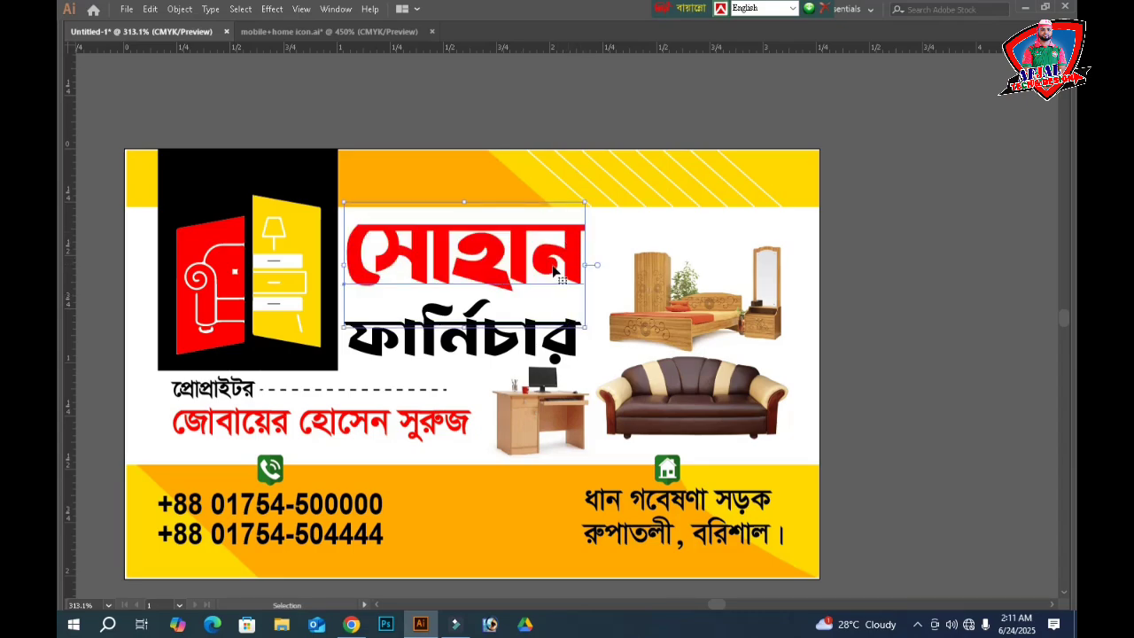
{"action": "left_click", "coordinate": [472, 345], "text": "shift"}
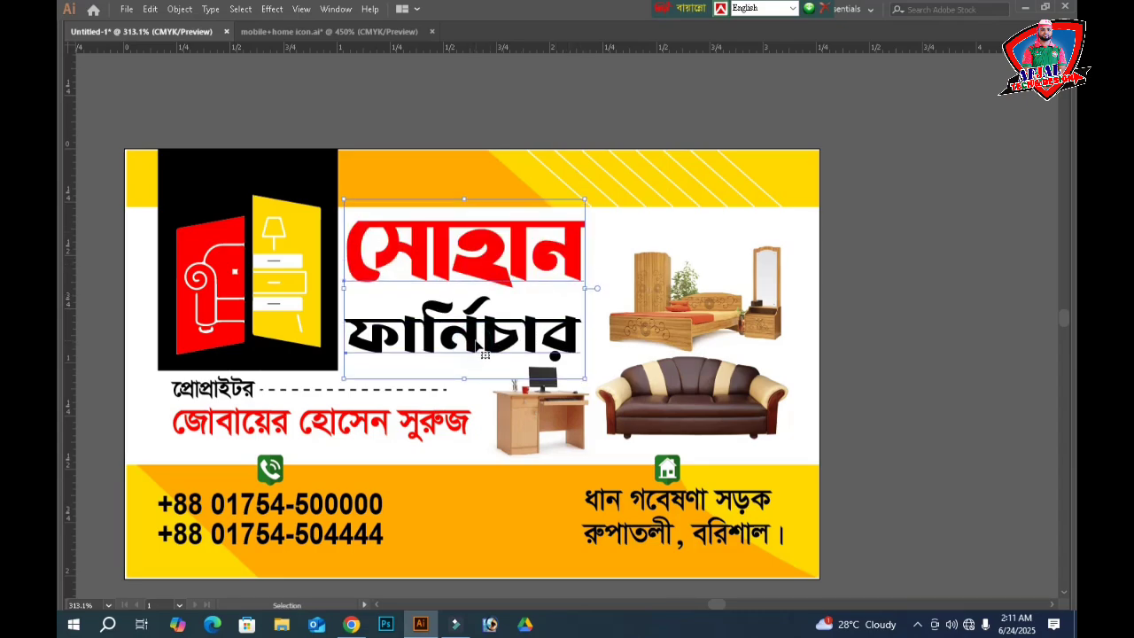
{"action": "left_click", "coordinate": [900, 259]}
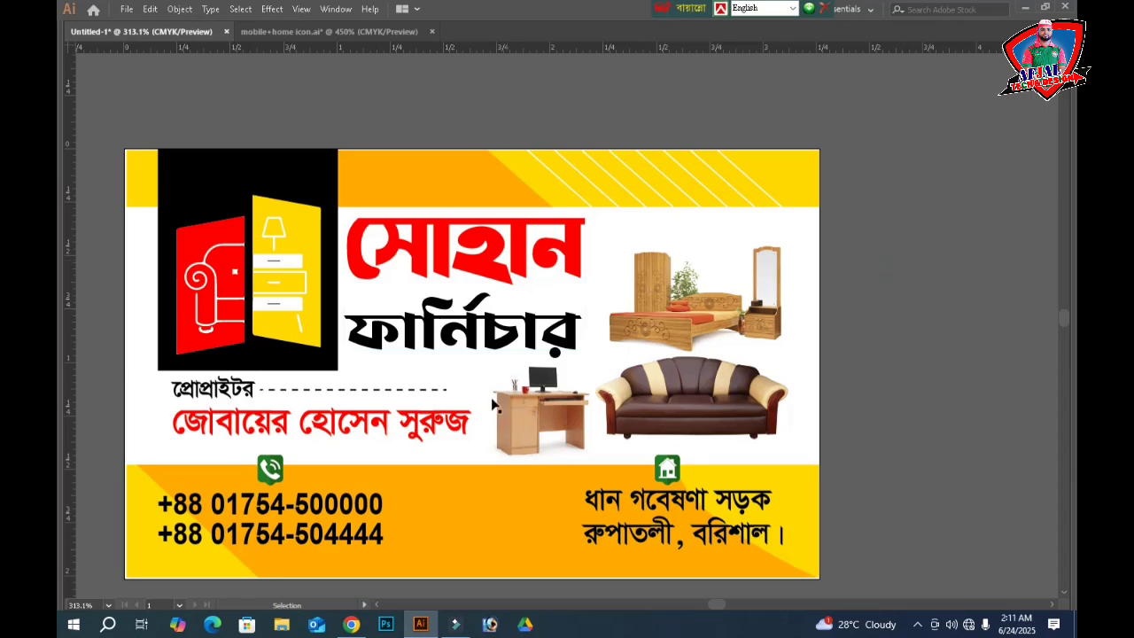
{"action": "scroll", "coordinate": [446, 403], "scroll_direction": "down", "scroll_amount": 1}
{"action": "key", "text": "a"}
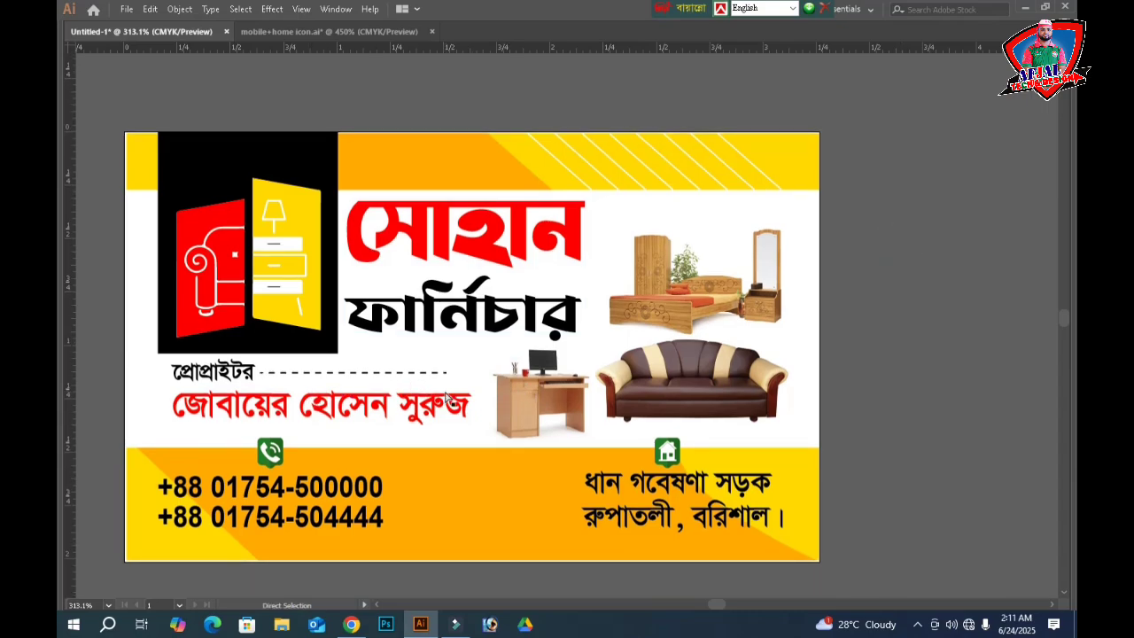
{"action": "key", "text": "ctrl+minus"}
{"action": "key", "text": "ctrl+minus"}
- Bring both card designs into view and select the back card on the left
{"action": "key", "text": "space"}
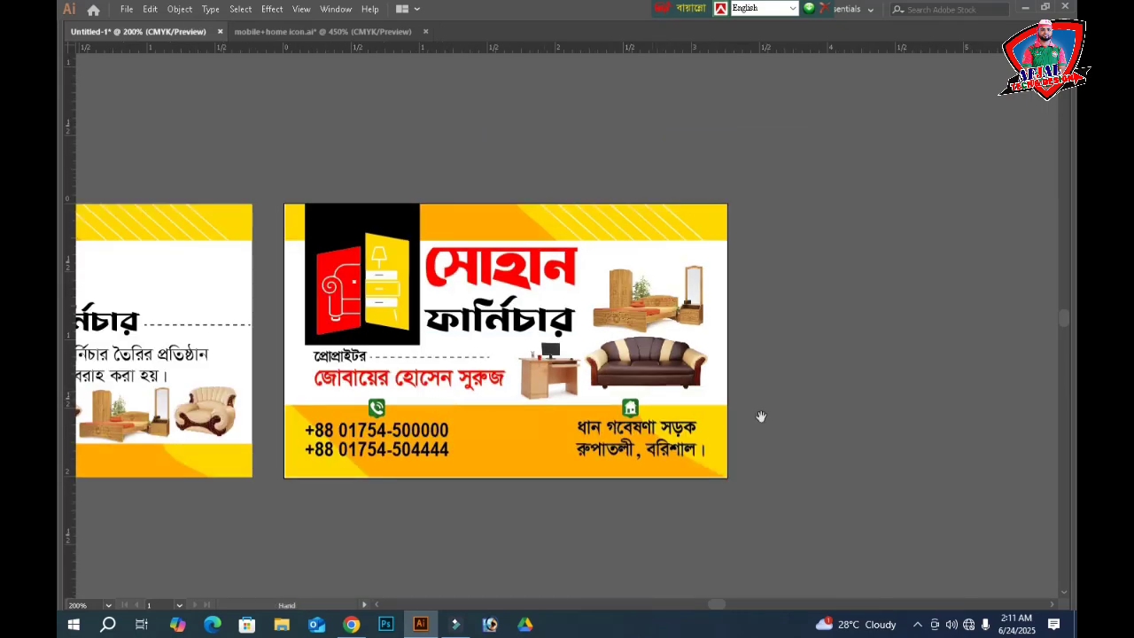
{"action": "left_click_drag", "start_coordinate": [792, 417], "coordinate": [910, 404]}
{"action": "left_click_drag", "start_coordinate": [900, 152], "coordinate": [432, 390]}
{"action": "key", "text": "v"}
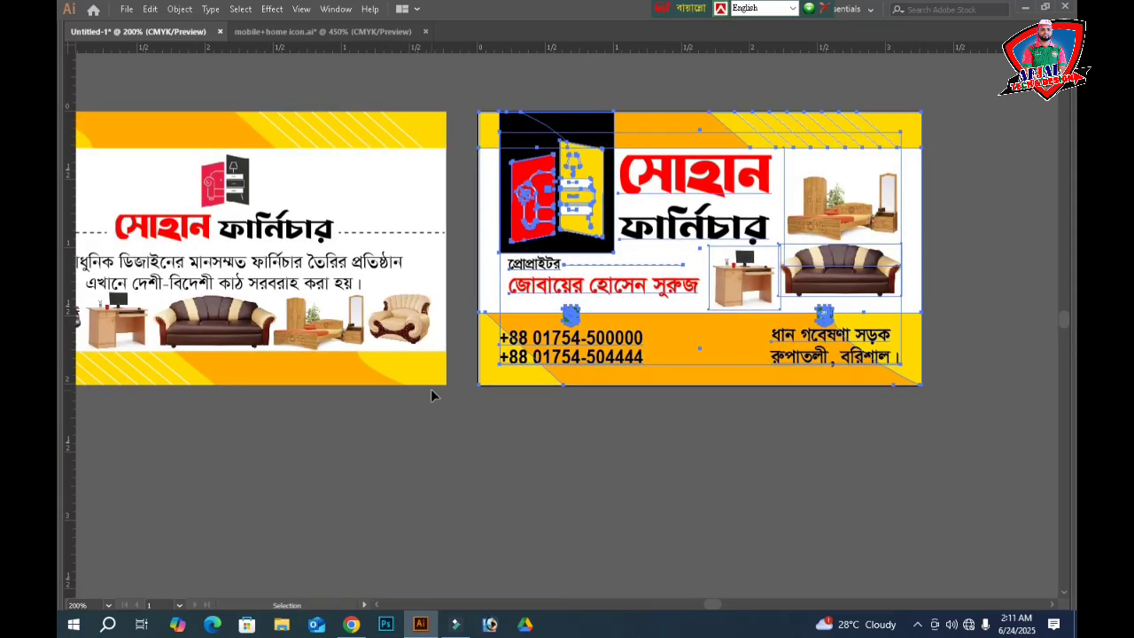
{"action": "scroll", "coordinate": [433, 477], "scroll_direction": "up", "scroll_amount": 2}
{"action": "left_click", "coordinate": [256, 304]}
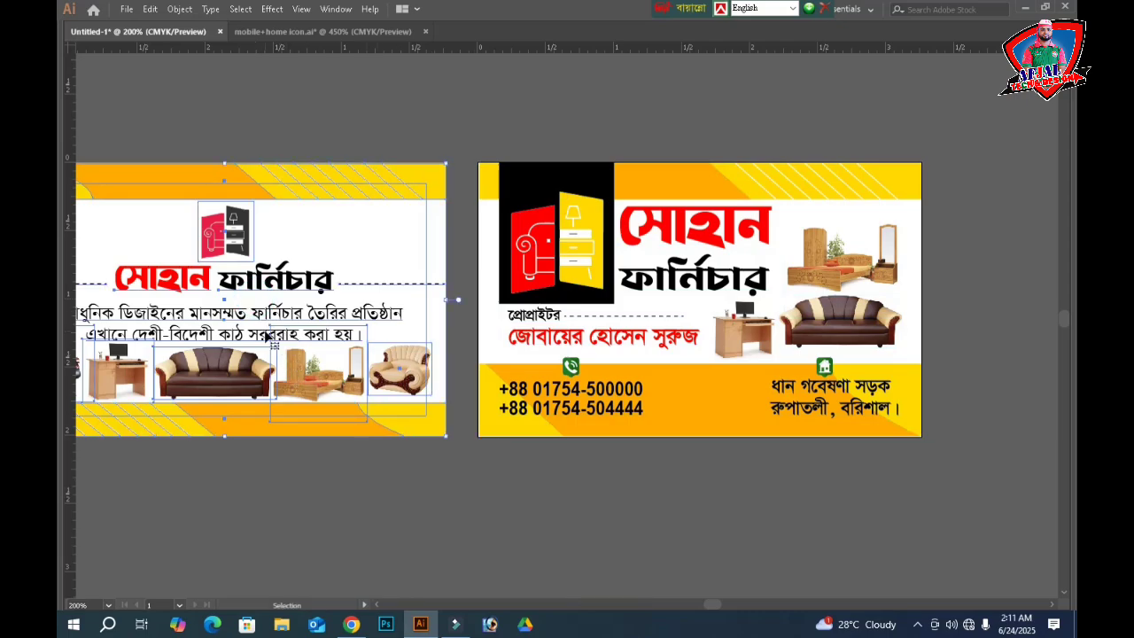
{"action": "scroll", "coordinate": [275, 337], "scroll_direction": "down", "scroll_amount": 1}
- Drag the back card so it sits directly above the front card
{"action": "left_click_drag", "start_coordinate": [235, 299], "coordinate": [705, 531]}
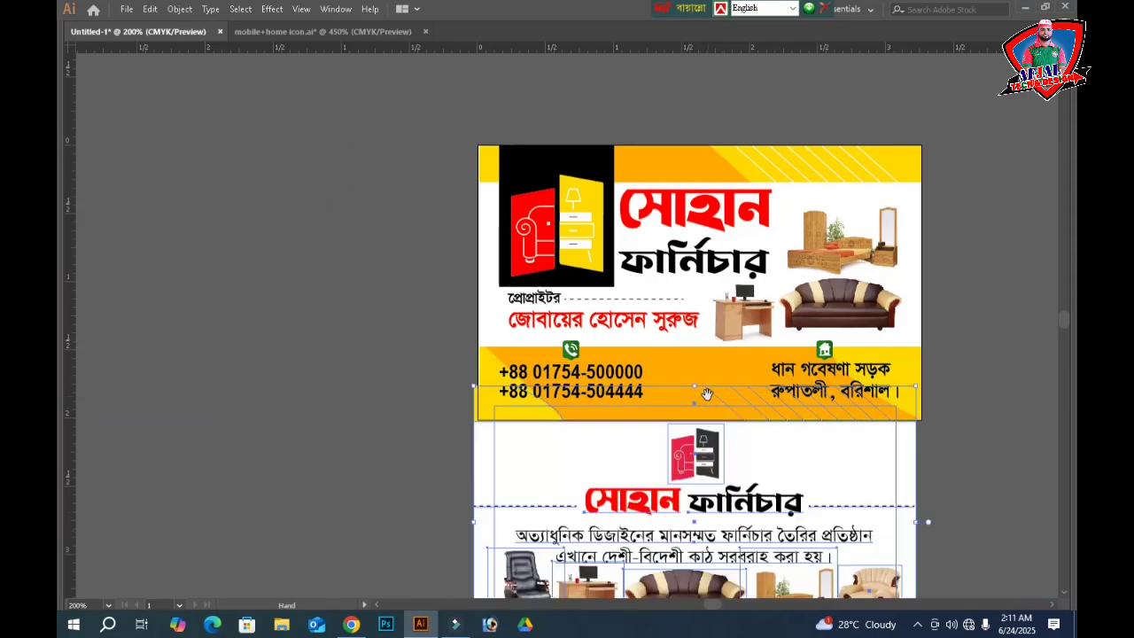
{"action": "left_click_drag", "start_coordinate": [714, 459], "coordinate": [579, 107]}
{"action": "left_click_drag", "start_coordinate": [658, 159], "coordinate": [659, 475]}
{"action": "left_click_drag", "start_coordinate": [568, 289], "coordinate": [580, 192]}
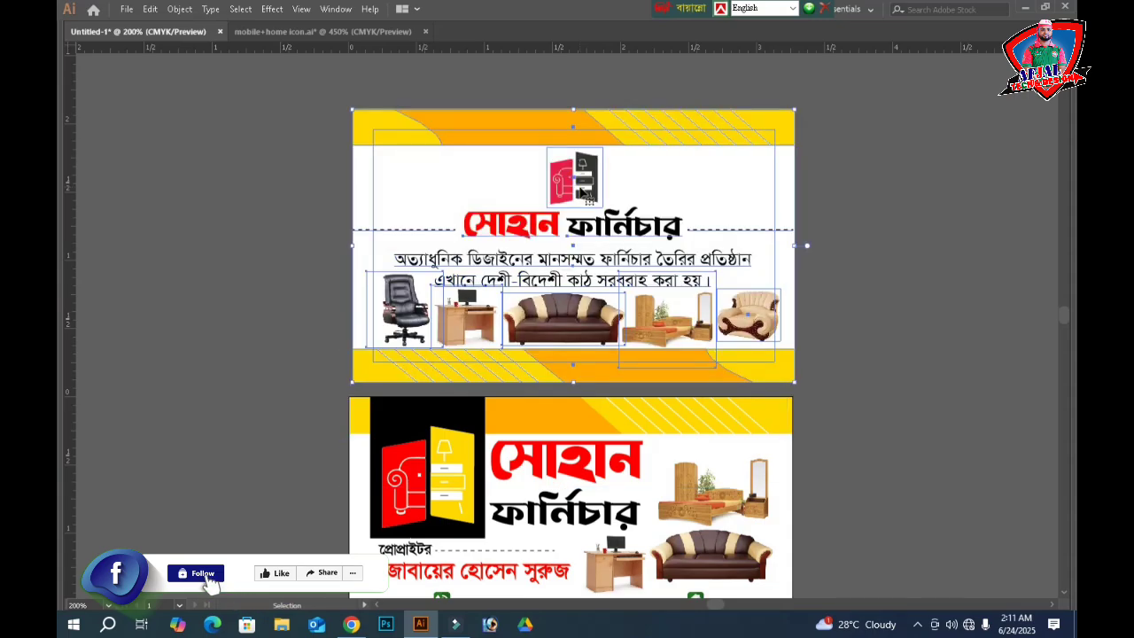
{"action": "left_click", "coordinate": [879, 368]}
{"action": "key", "text": "ctrl+a"}
{"action": "left_click", "coordinate": [879, 369]}
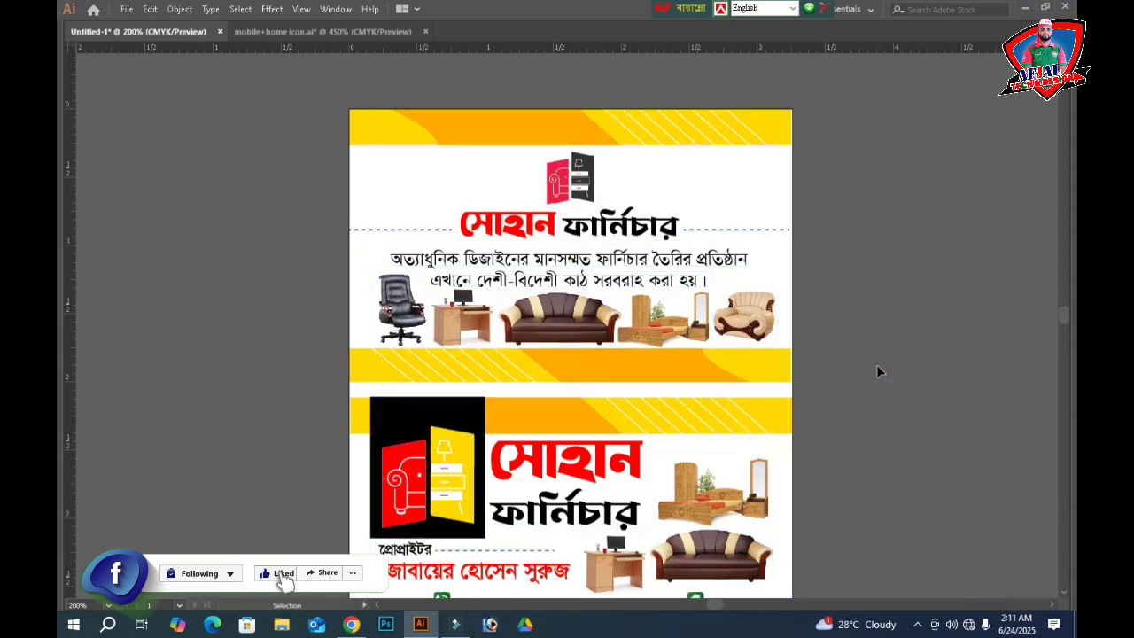
{"action": "key", "text": "ctrl+minus"}
{"action": "key", "text": "ctrl+minus"}
- Draw a rectangle around both cards, send it to the back, and fill it black
{"action": "key", "text": "m"}
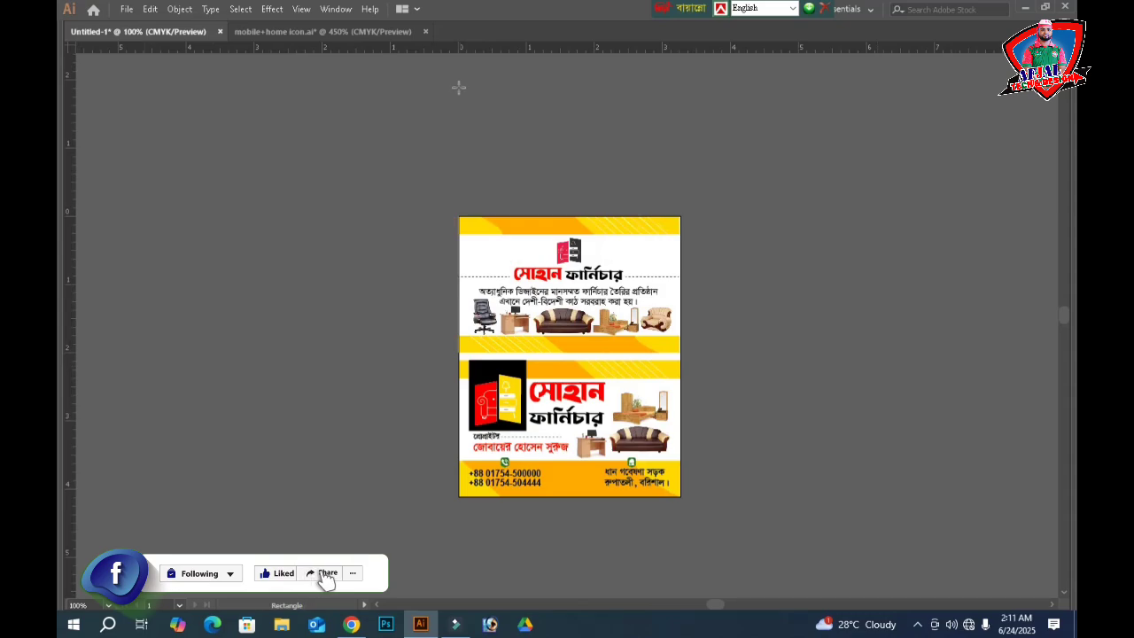
{"action": "left_click_drag", "start_coordinate": [434, 199], "coordinate": [716, 517]}
{"action": "key", "text": "ctrl+shift+bracketleft"}
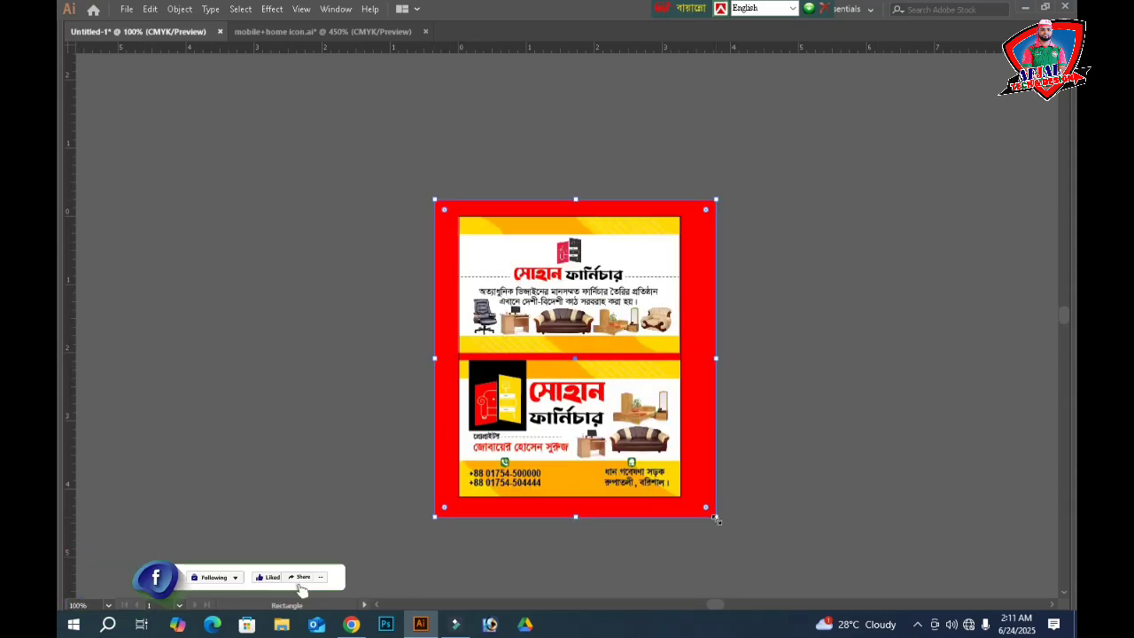
{"action": "key", "text": "Tab"}
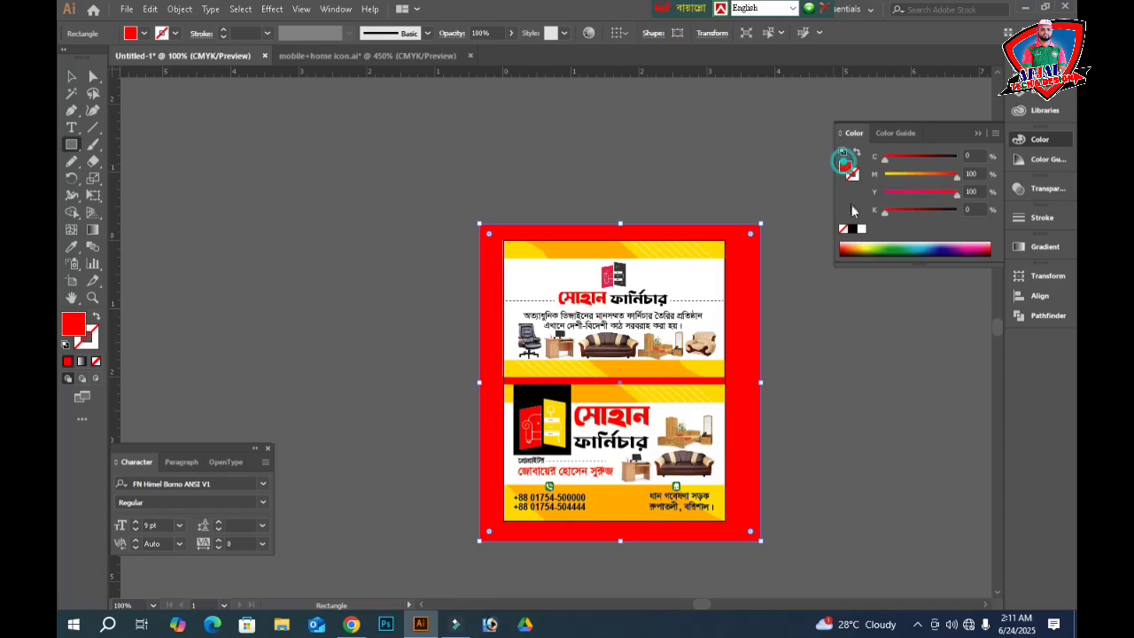
{"action": "left_click", "coordinate": [852, 230]}
{"action": "key", "text": "Tab"}
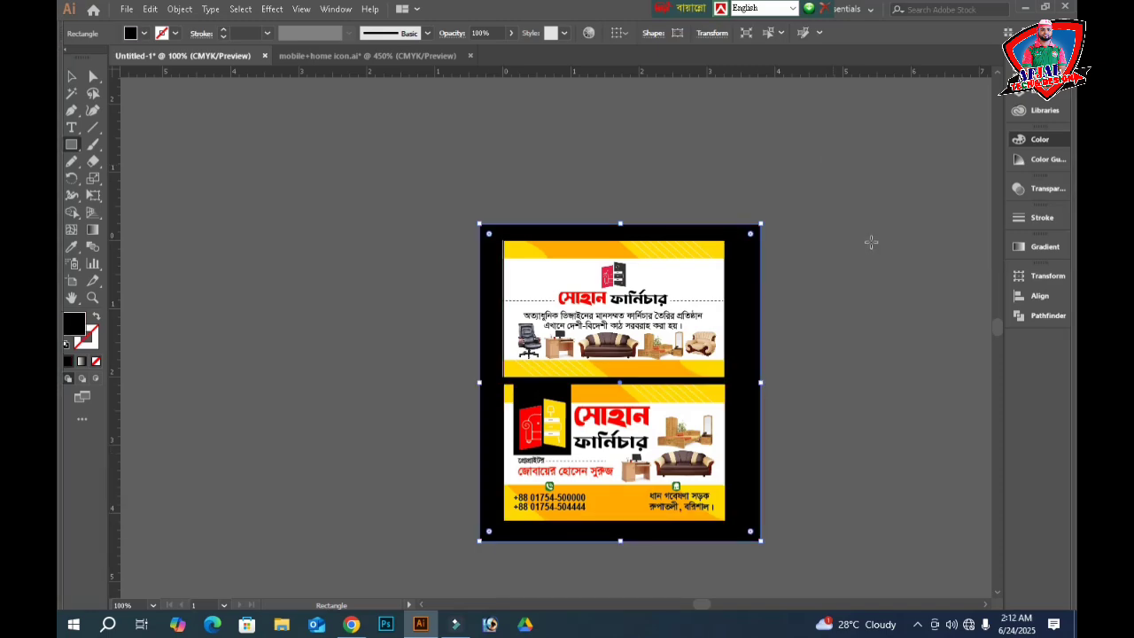
- Zoom in on the two stacked cards over their black backdrop
{"action": "key", "text": "Tab"}
{"action": "left_click", "coordinate": [71, 78]}
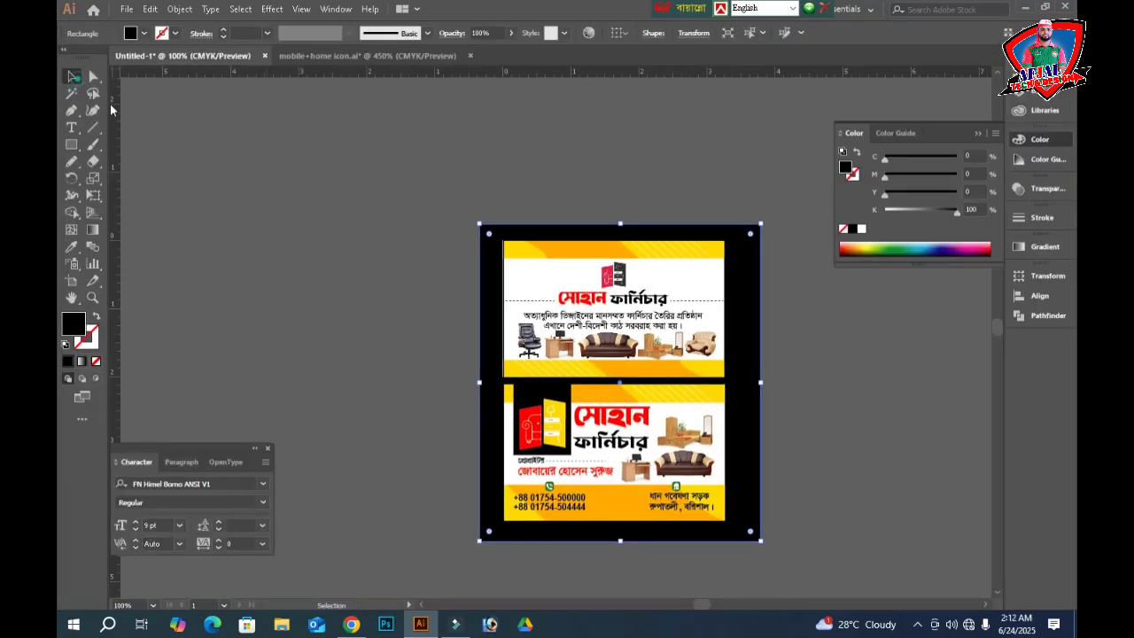
{"action": "left_click", "coordinate": [360, 238]}
{"action": "key", "text": "Tab"}
{"action": "key", "text": "z"}
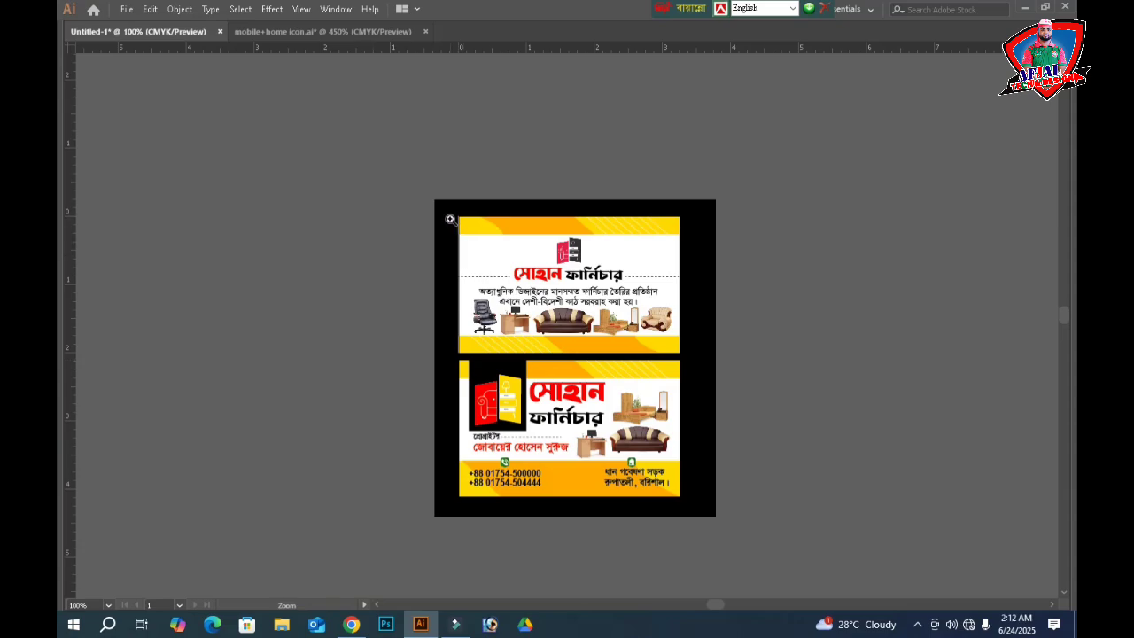
{"action": "left_click_drag", "start_coordinate": [449, 218], "coordinate": [693, 503]}
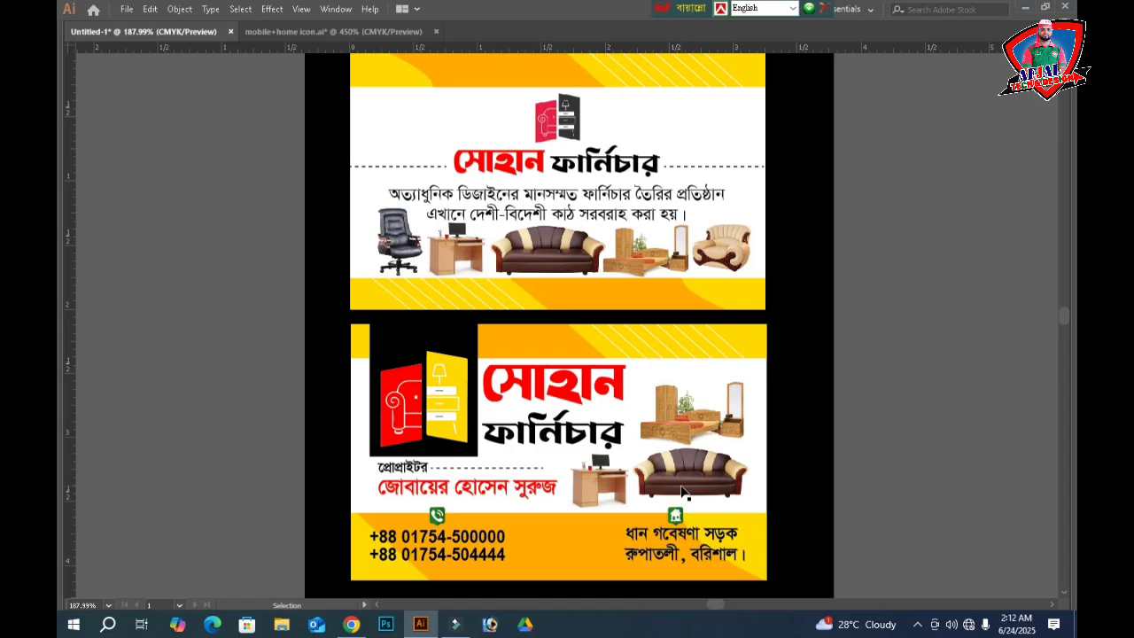
- Ungroup the front card's artwork and nudge the desk photo slightly left
{"action": "left_click", "coordinate": [682, 489]}
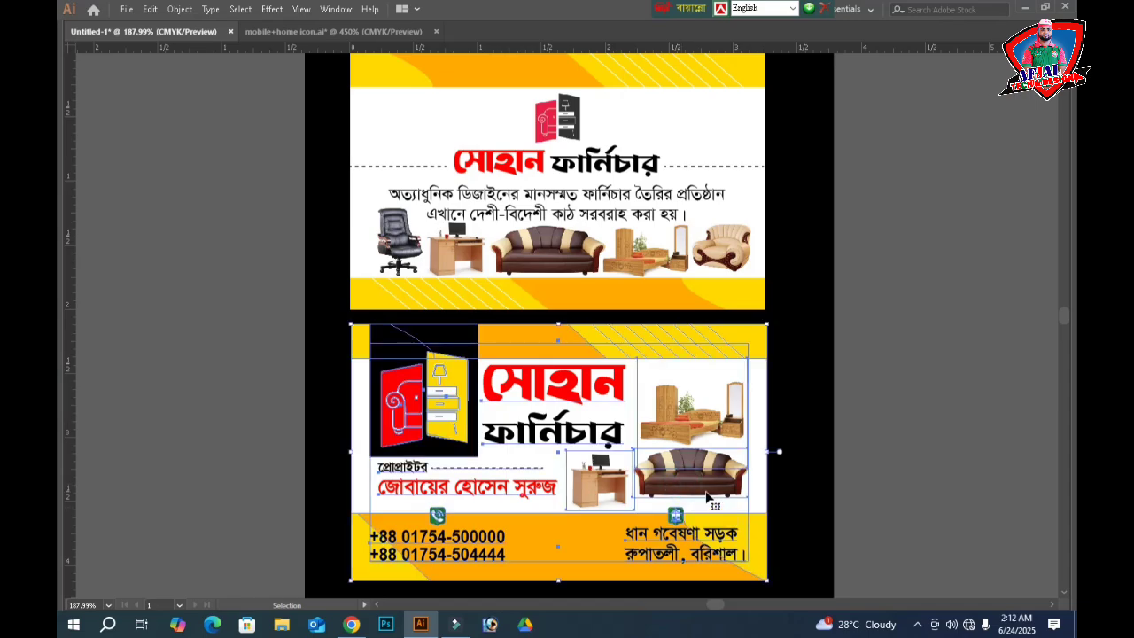
{"action": "right_click", "coordinate": [708, 493]}
{"action": "left_click", "coordinate": [746, 382]}
{"action": "left_click", "coordinate": [992, 413]}
{"action": "left_click", "coordinate": [587, 489]}
{"action": "key", "text": "Left"}
{"action": "key", "text": "Left"}
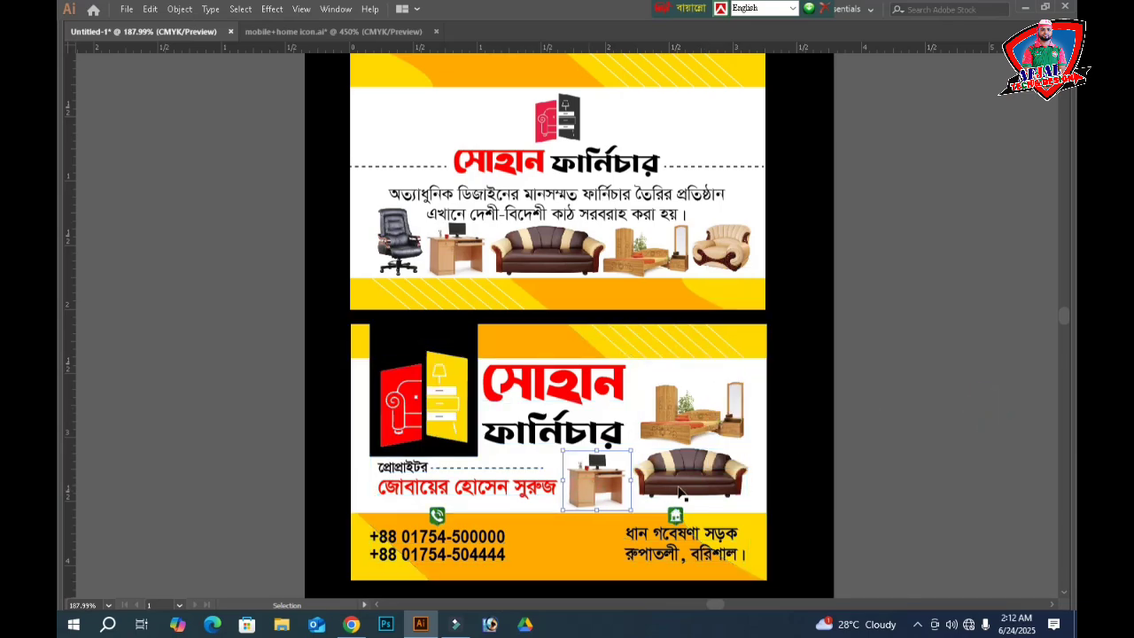
- Enlarge the sofa photo toward the lower left and shift it slightly down and right
{"action": "left_click", "coordinate": [678, 489]}
{"action": "left_click_drag", "start_coordinate": [633, 501], "coordinate": [623, 507]}
{"action": "key", "text": "Down"}
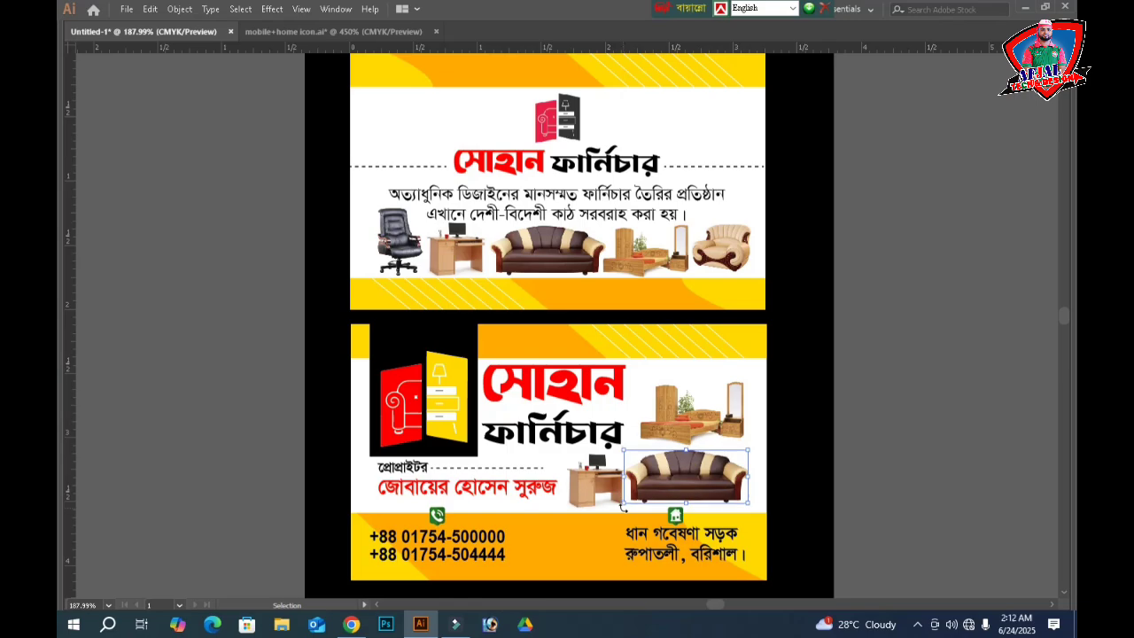
{"action": "key", "text": "Right"}
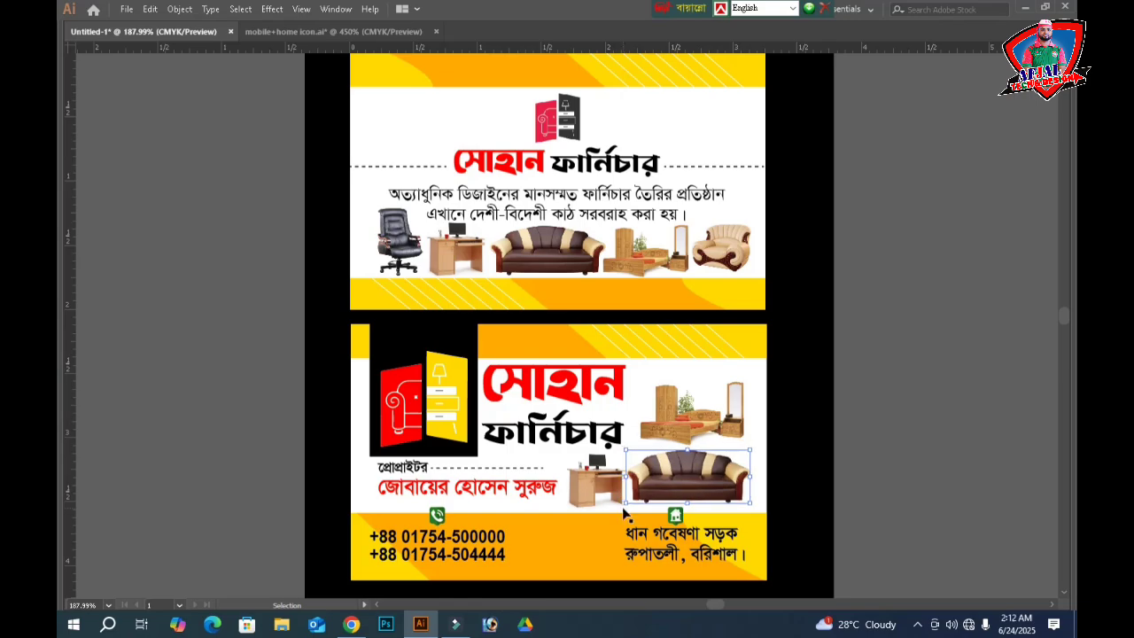
- Enlarge the bed photo toward the upper left, then fine-tune its size slightly smaller
{"action": "left_click", "coordinate": [674, 411]}
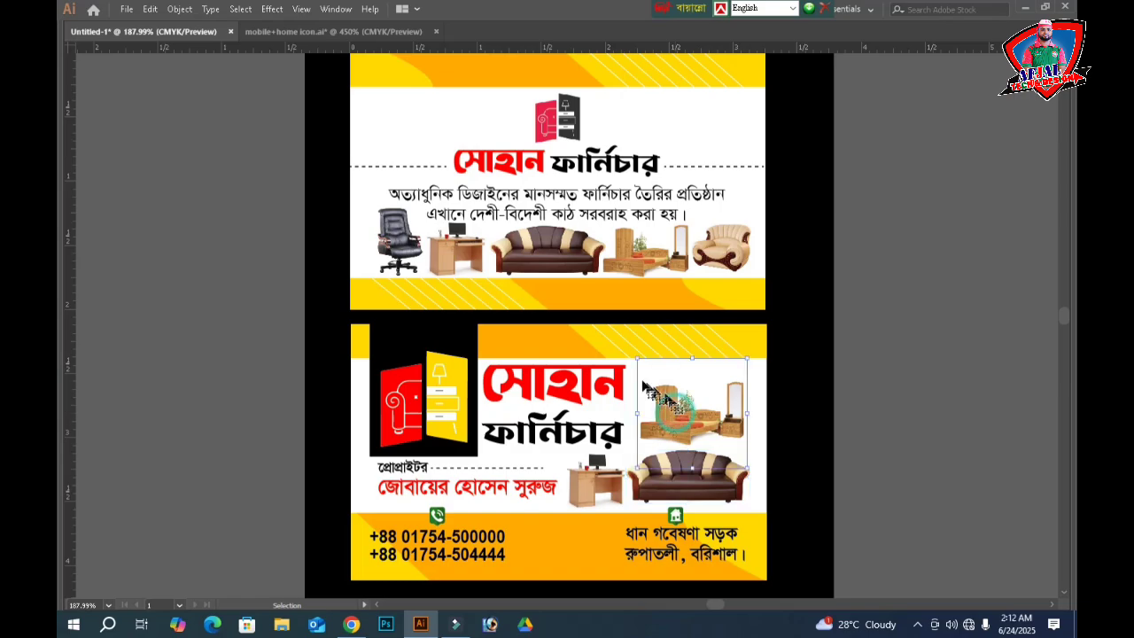
{"action": "left_click_drag", "start_coordinate": [635, 355], "coordinate": [620, 330]}
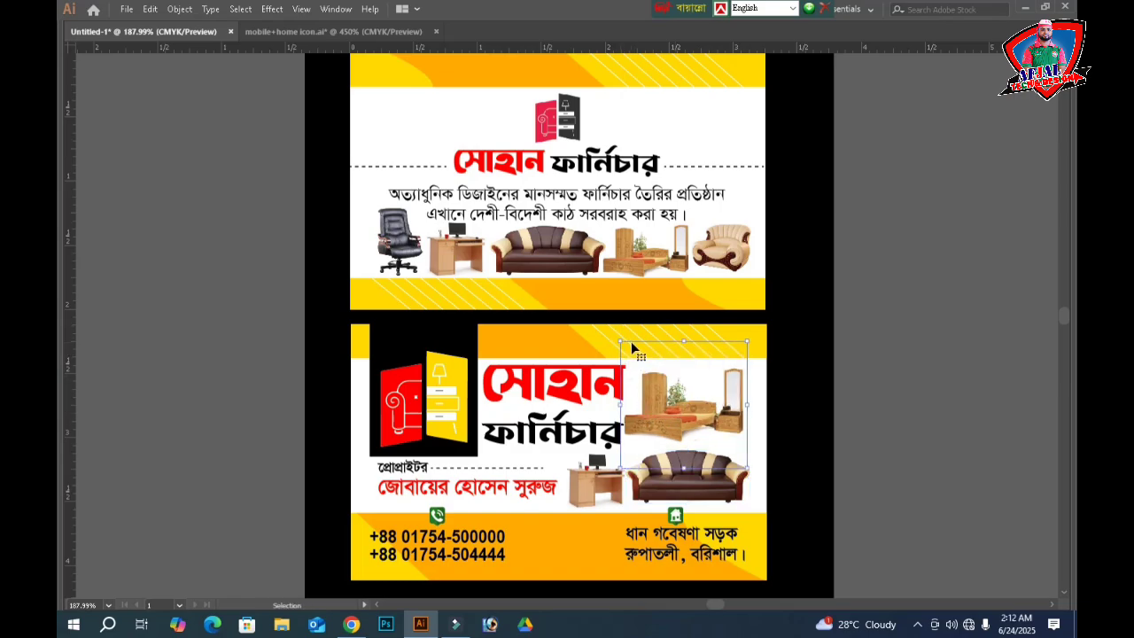
{"action": "left_click_drag", "start_coordinate": [622, 343], "coordinate": [627, 348]}
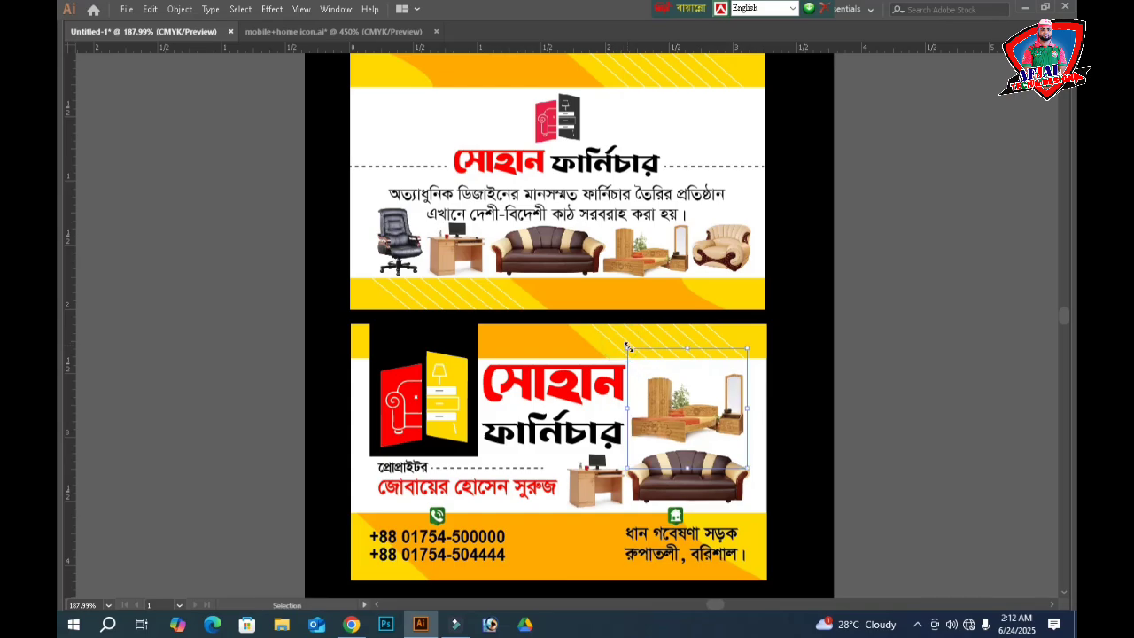